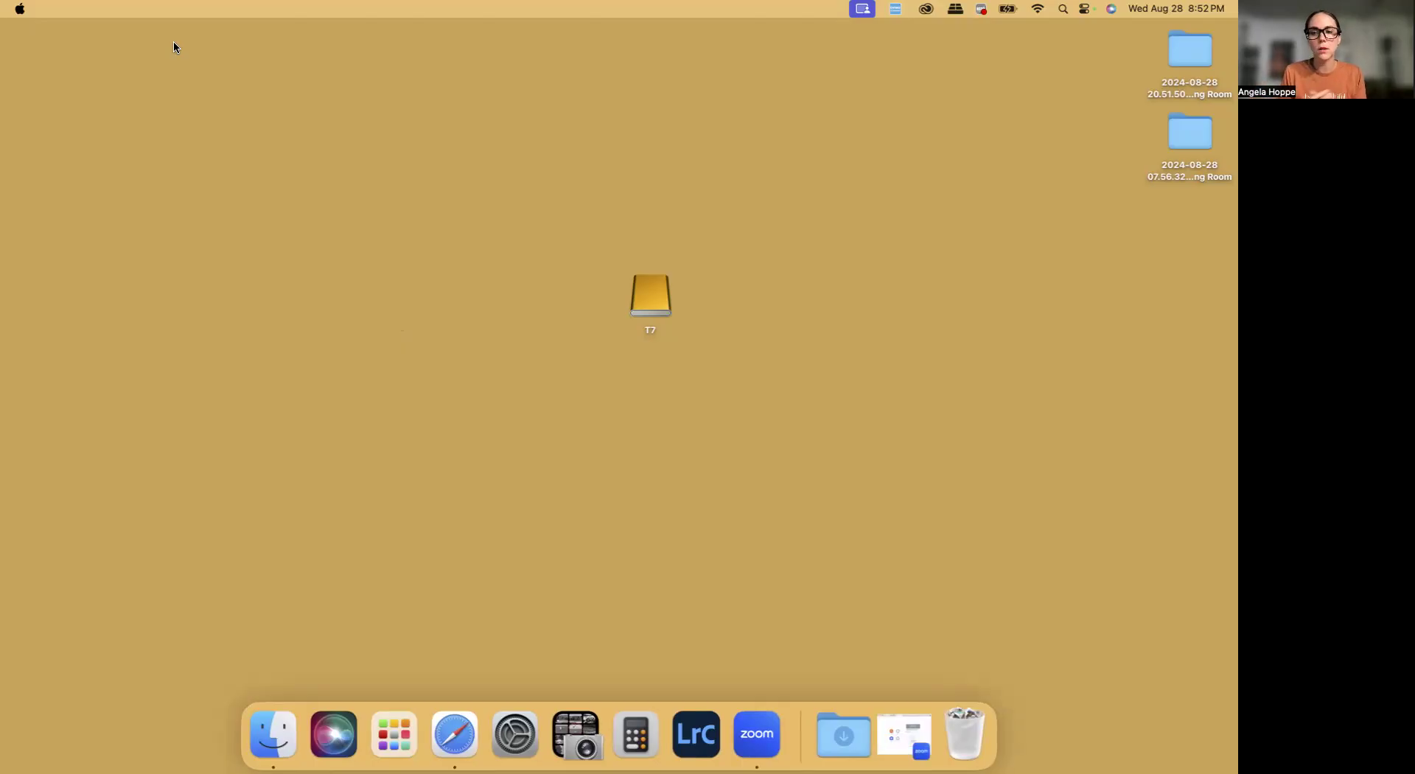
Create a new folder on the T7 drive named 20240828 followed by the client's surname
{"action": "left_click", "coordinate": [272, 733]}
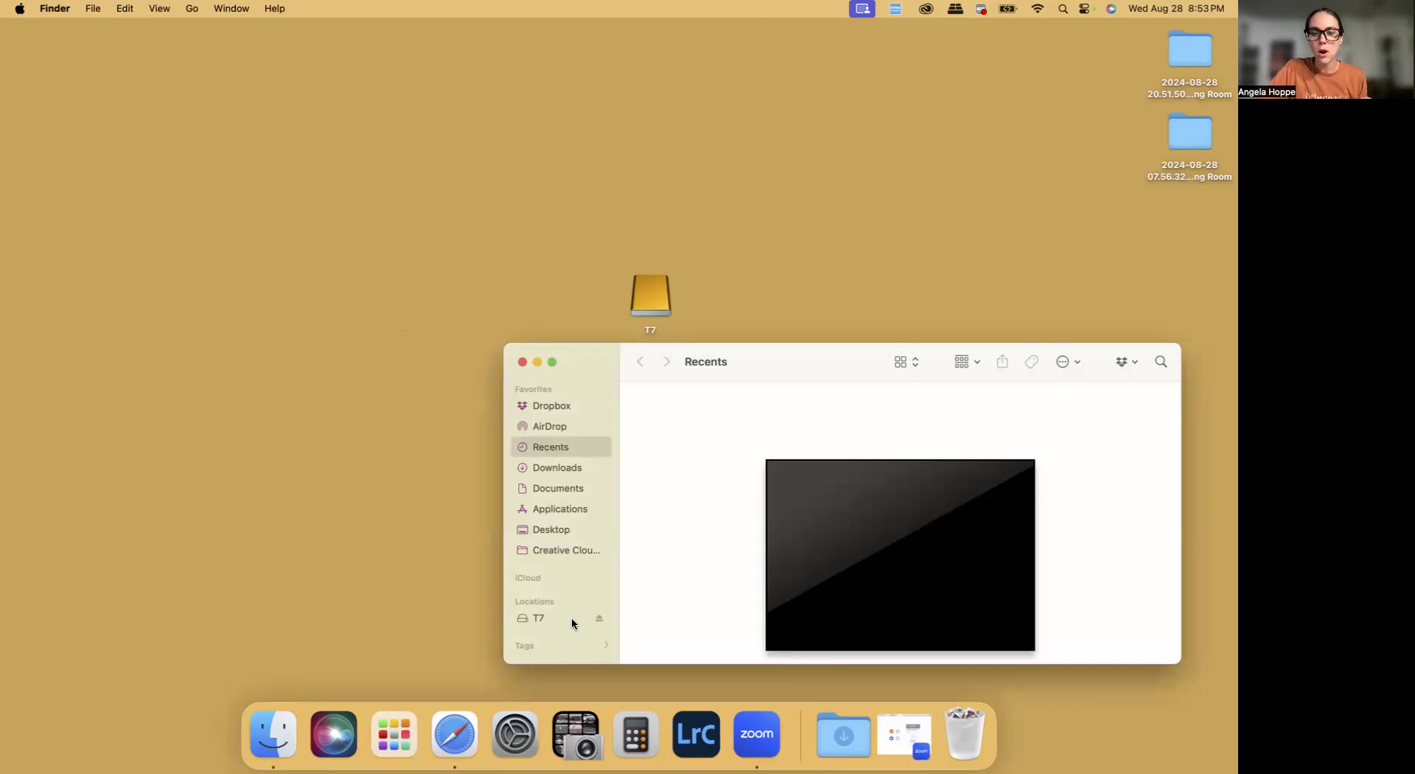
{"action": "left_click", "coordinate": [535, 623]}
{"action": "right_click", "coordinate": [820, 586]}
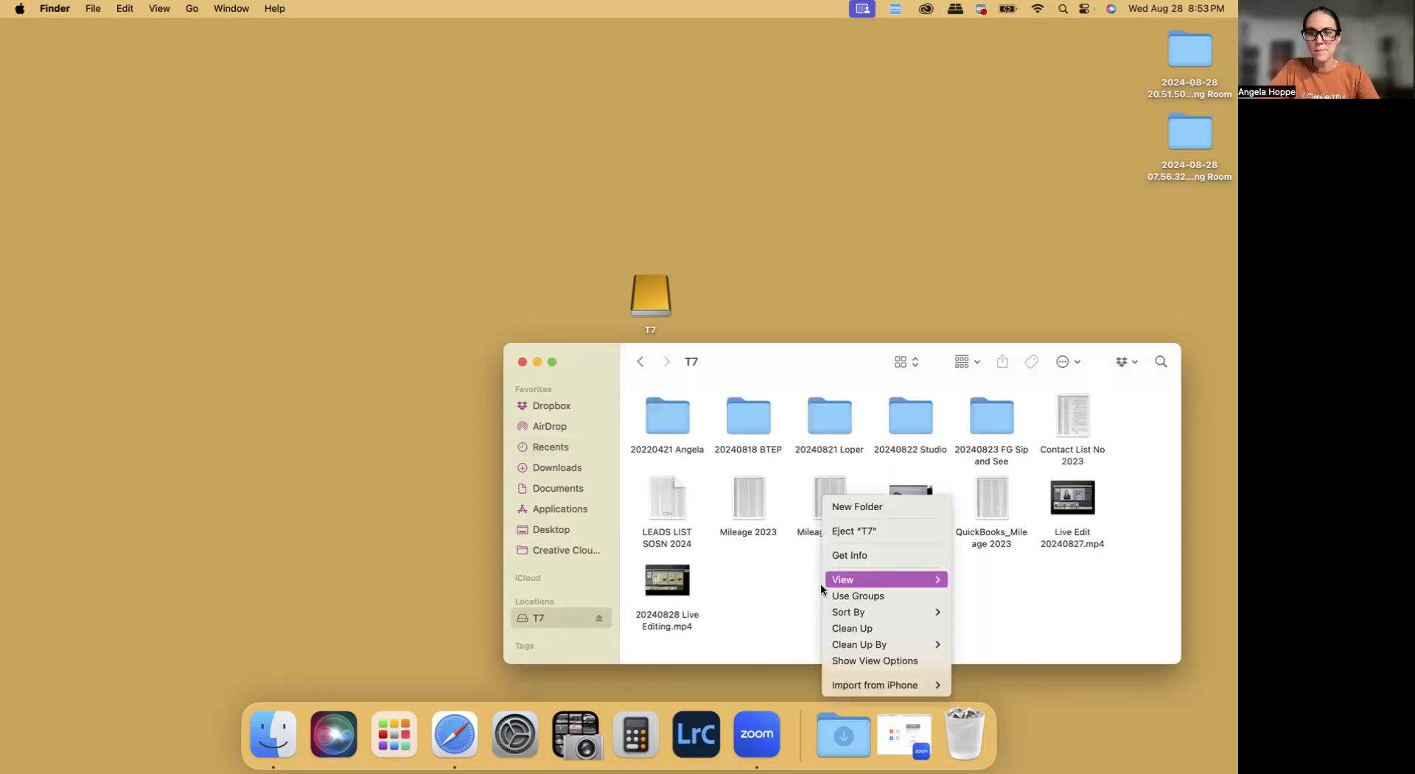
{"action": "left_click", "coordinate": [855, 506]}
{"action": "type", "text": "2024"}
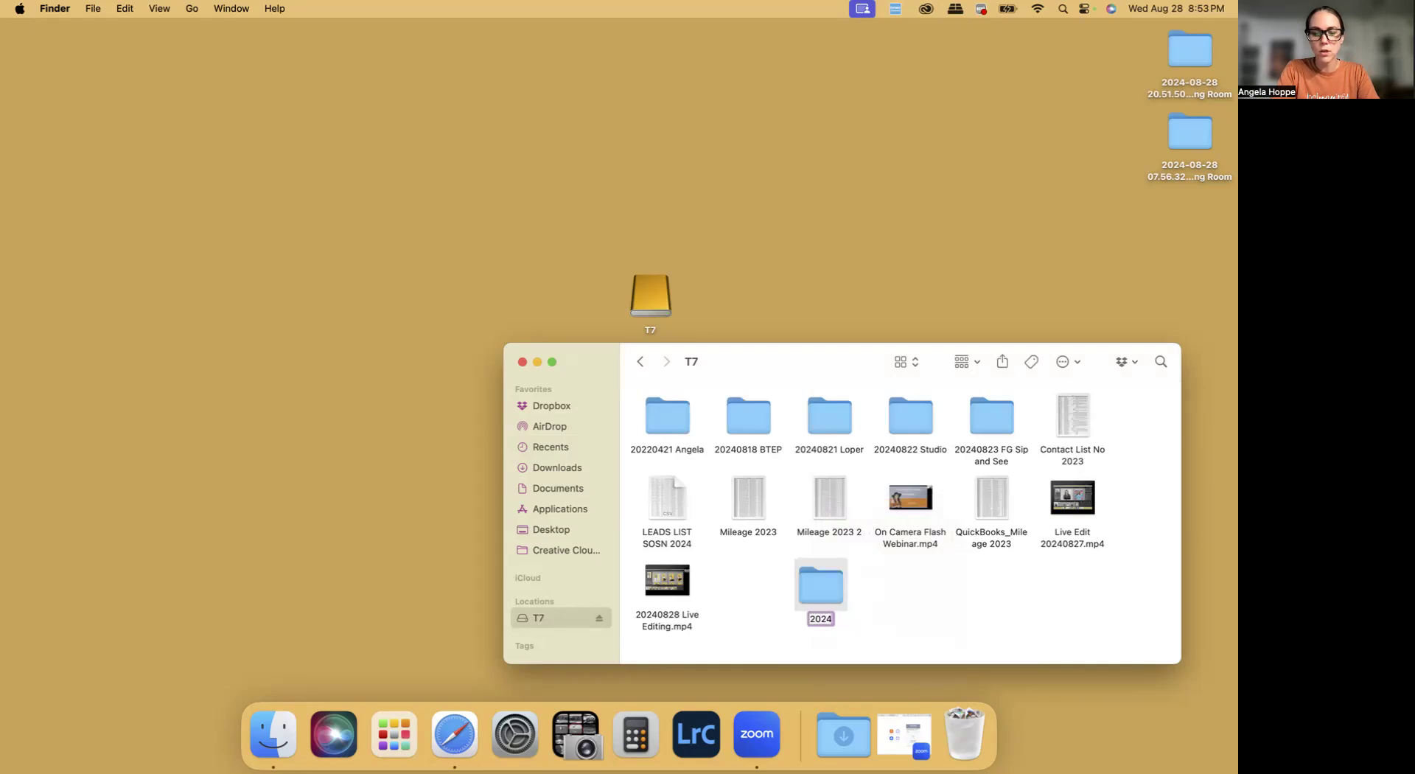
{"action": "type", "text": "0"}
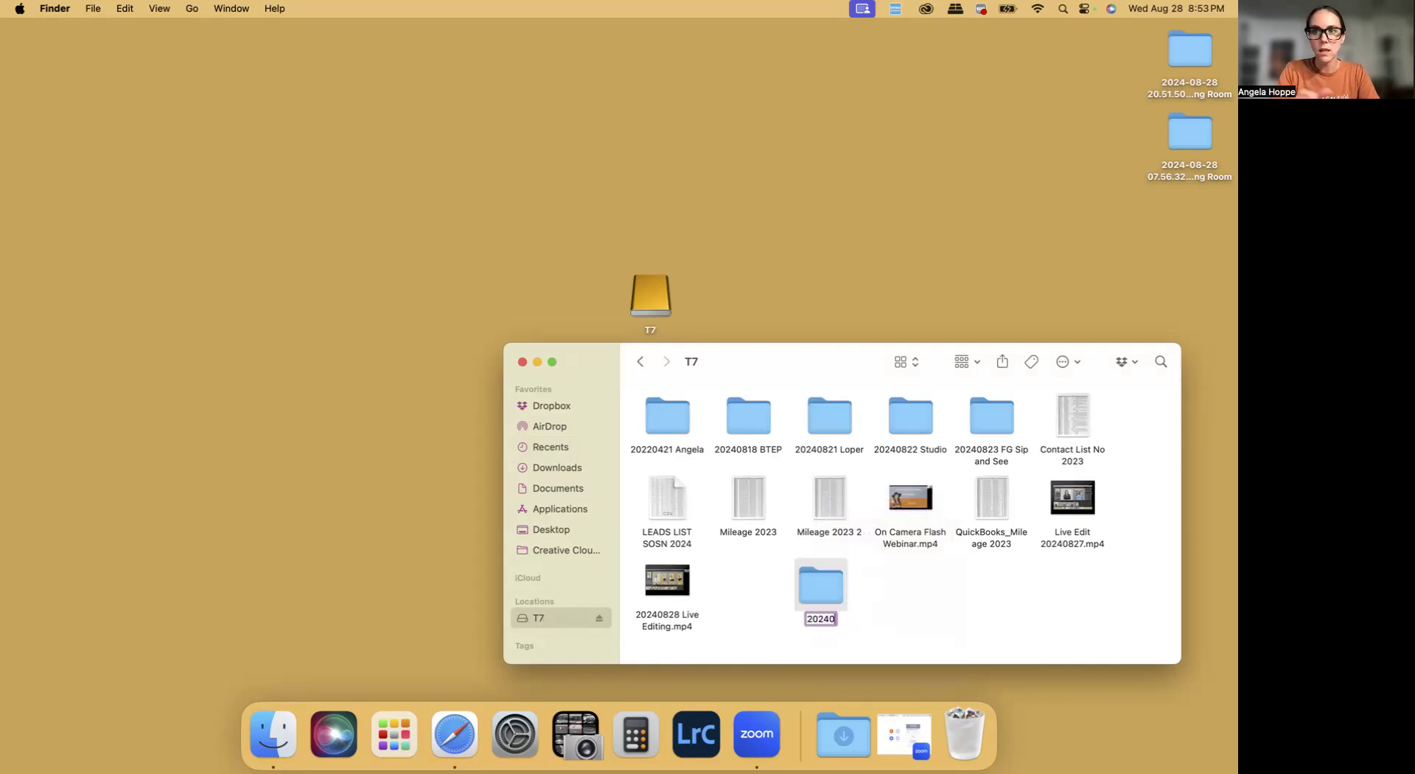
{"action": "type", "text": "8"}
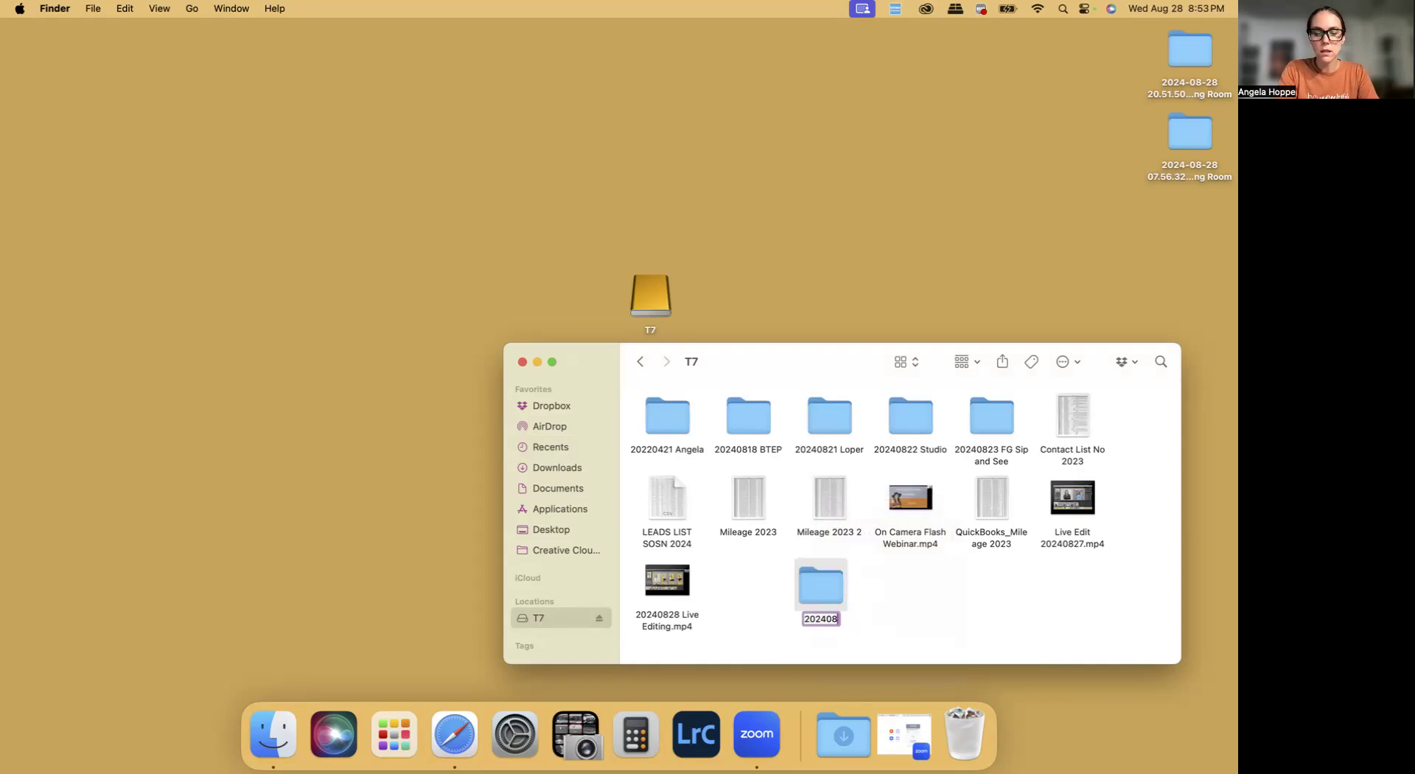
{"action": "type", "text": "28"}
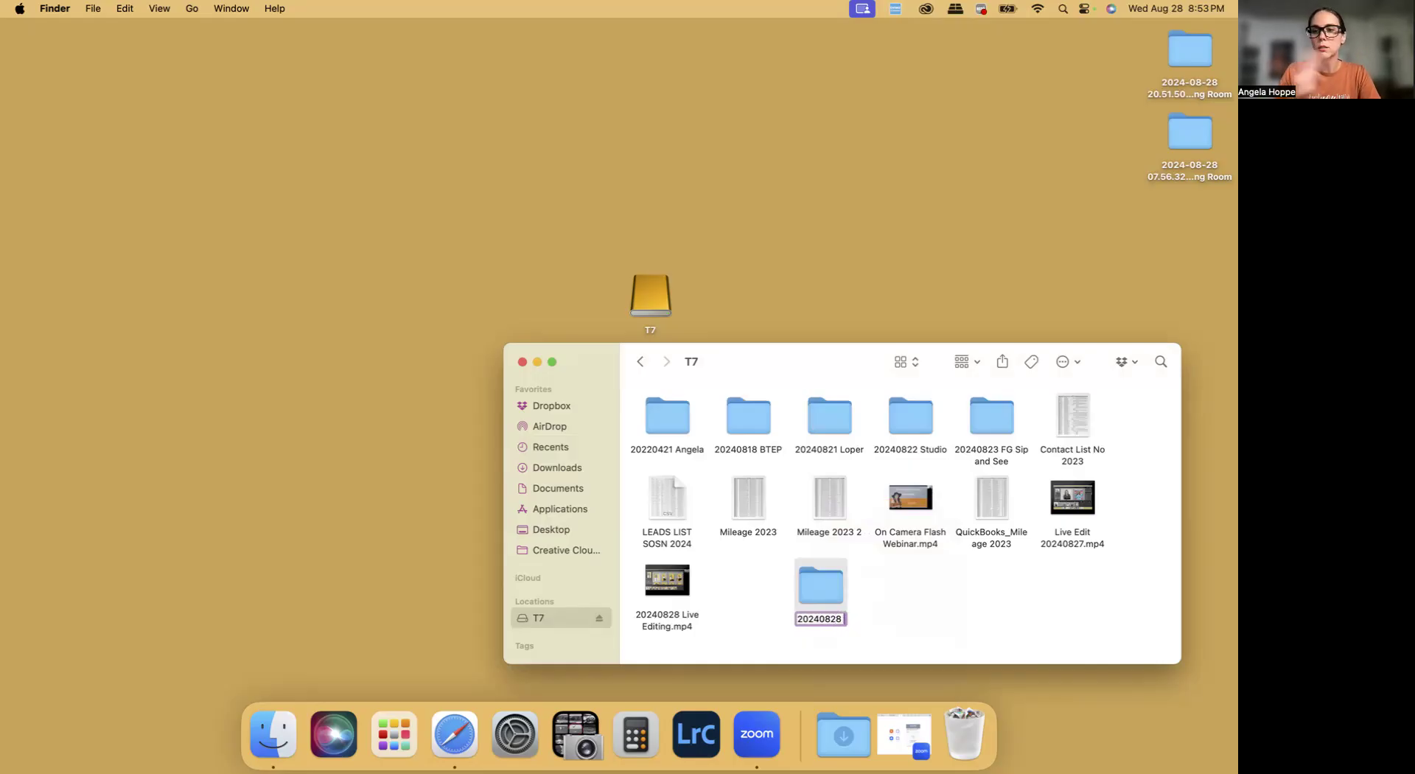
{"action": "type", "text": " Portr"}
{"action": "key", "text": "BackSpace"}
{"action": "key", "text": "BackSpace"}
{"action": "key", "text": "BackSpace"}
{"action": "key", "text": "BackSpace"}
{"action": "key", "text": "BackSpace"}
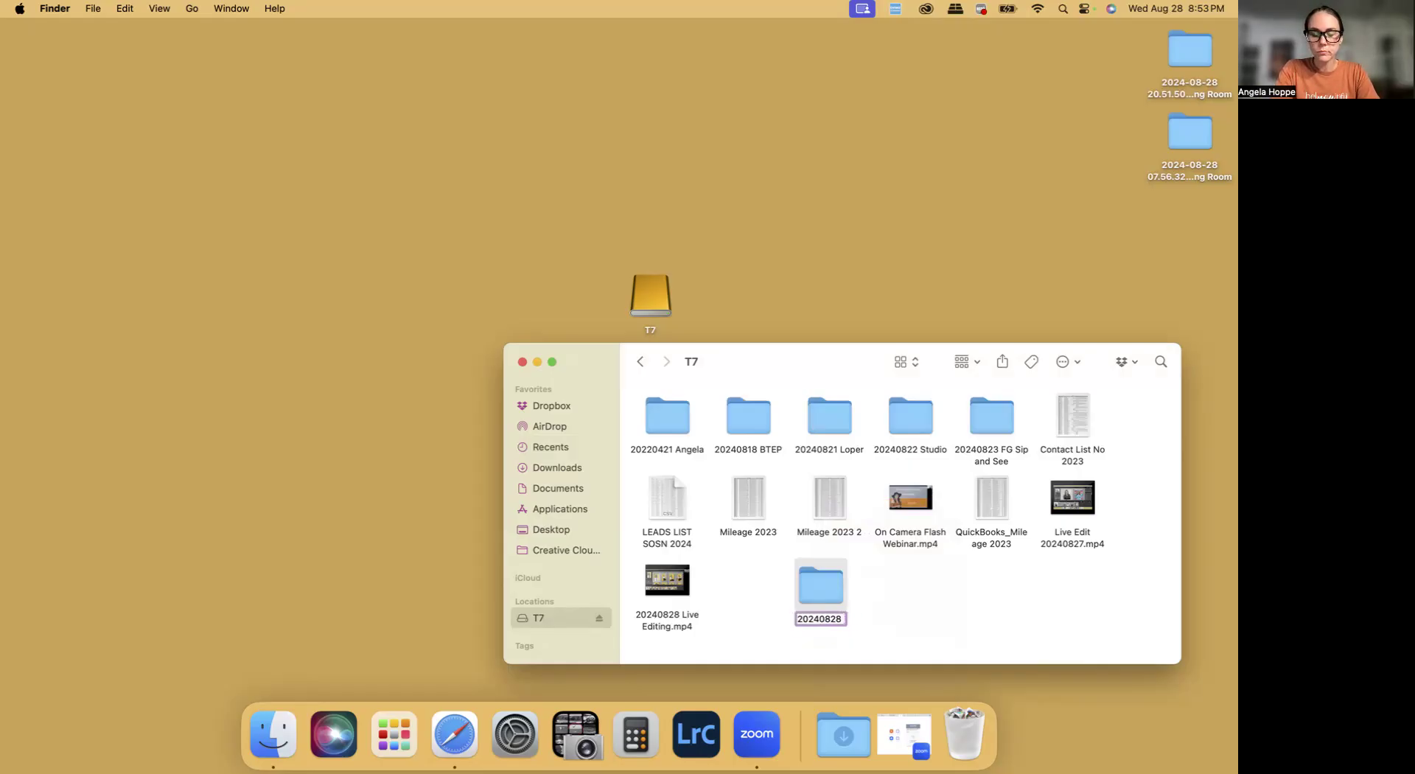
{"action": "type", "text": "Kramer"}
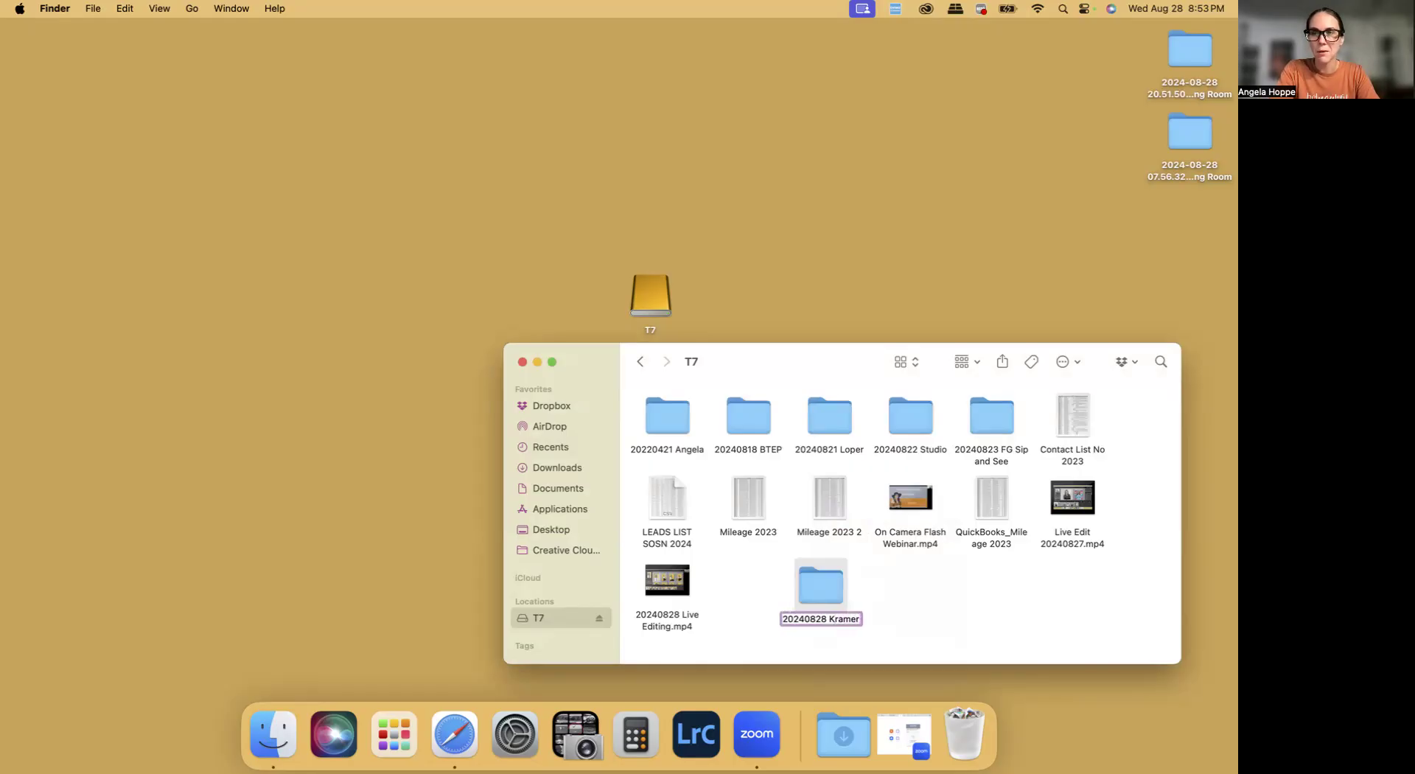
{"action": "key", "text": "Return"}
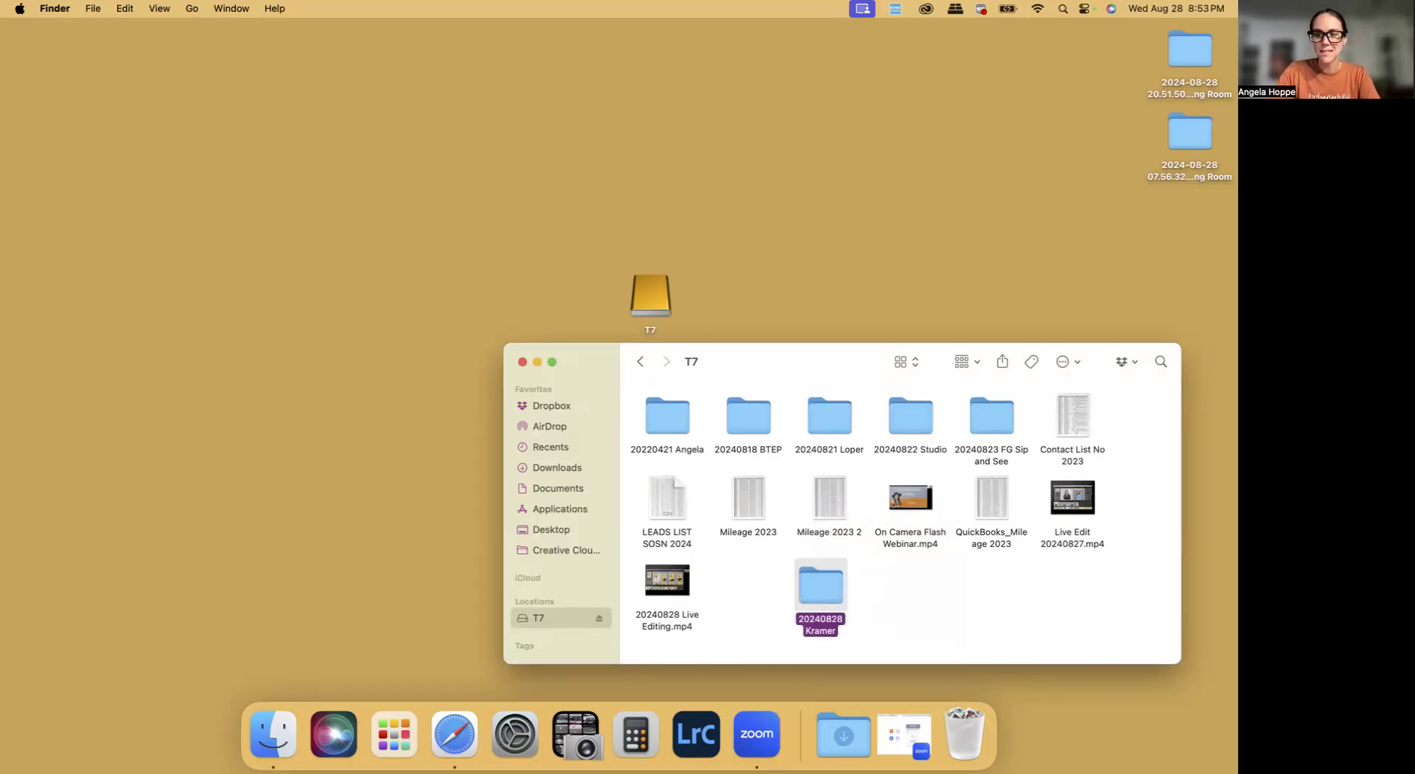
Create a subfolder named RAW inside the new 20240828 client folder
{"action": "double_click", "coordinate": [816, 595]}
{"action": "right_click", "coordinate": [680, 413]}
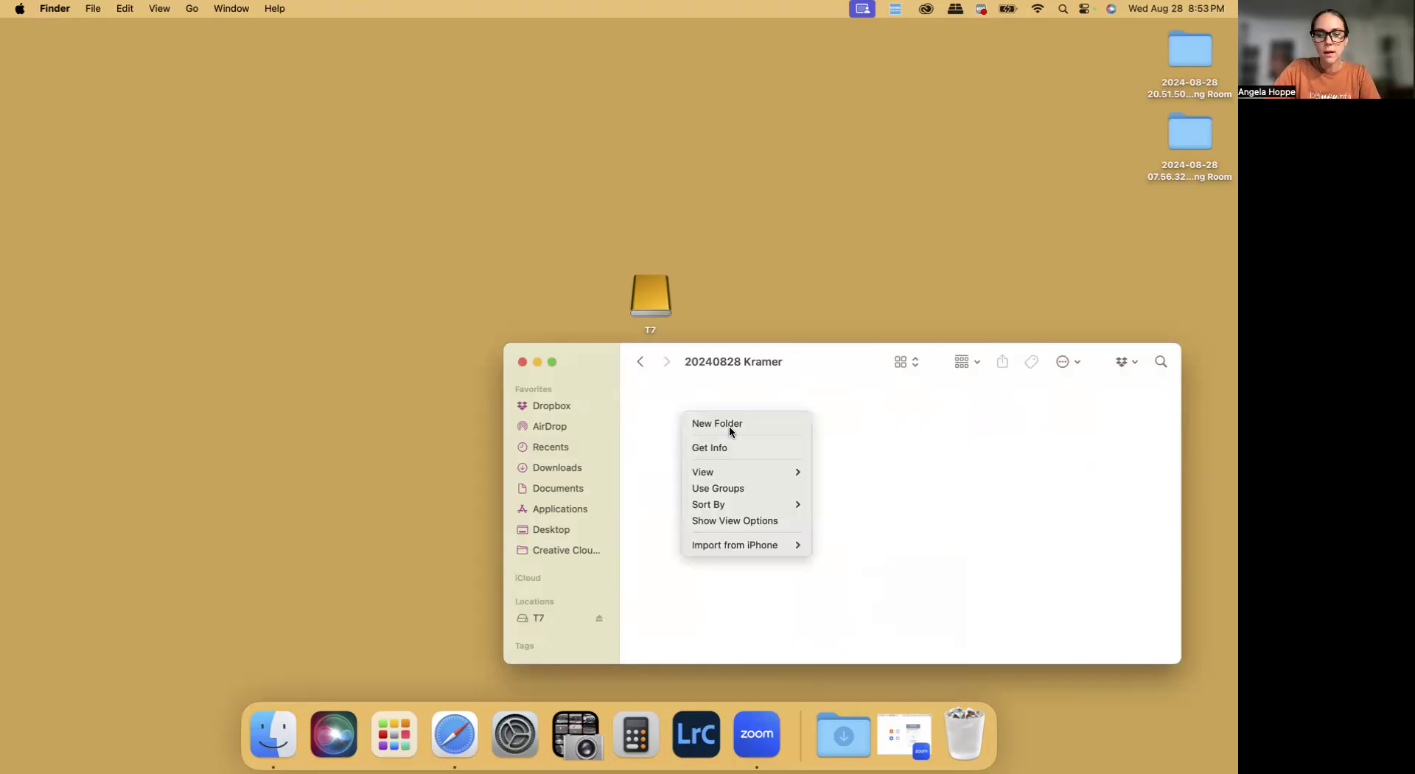
{"action": "left_click", "coordinate": [728, 426]}
{"action": "type", "text": "RAW"}
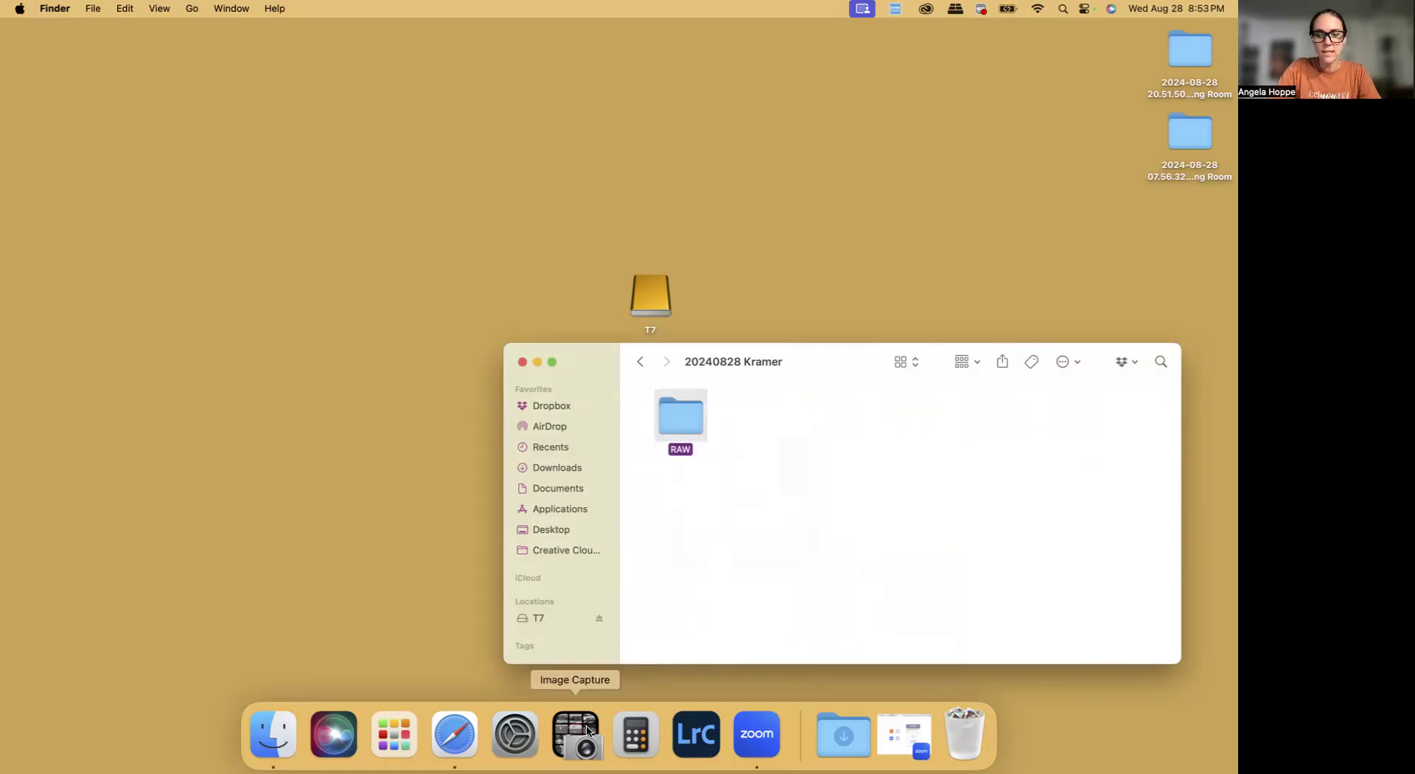
Switch to Image Capture, load the photos on the Untitled card and move its window clear of the RAW folder
{"action": "left_click", "coordinate": [572, 737]}
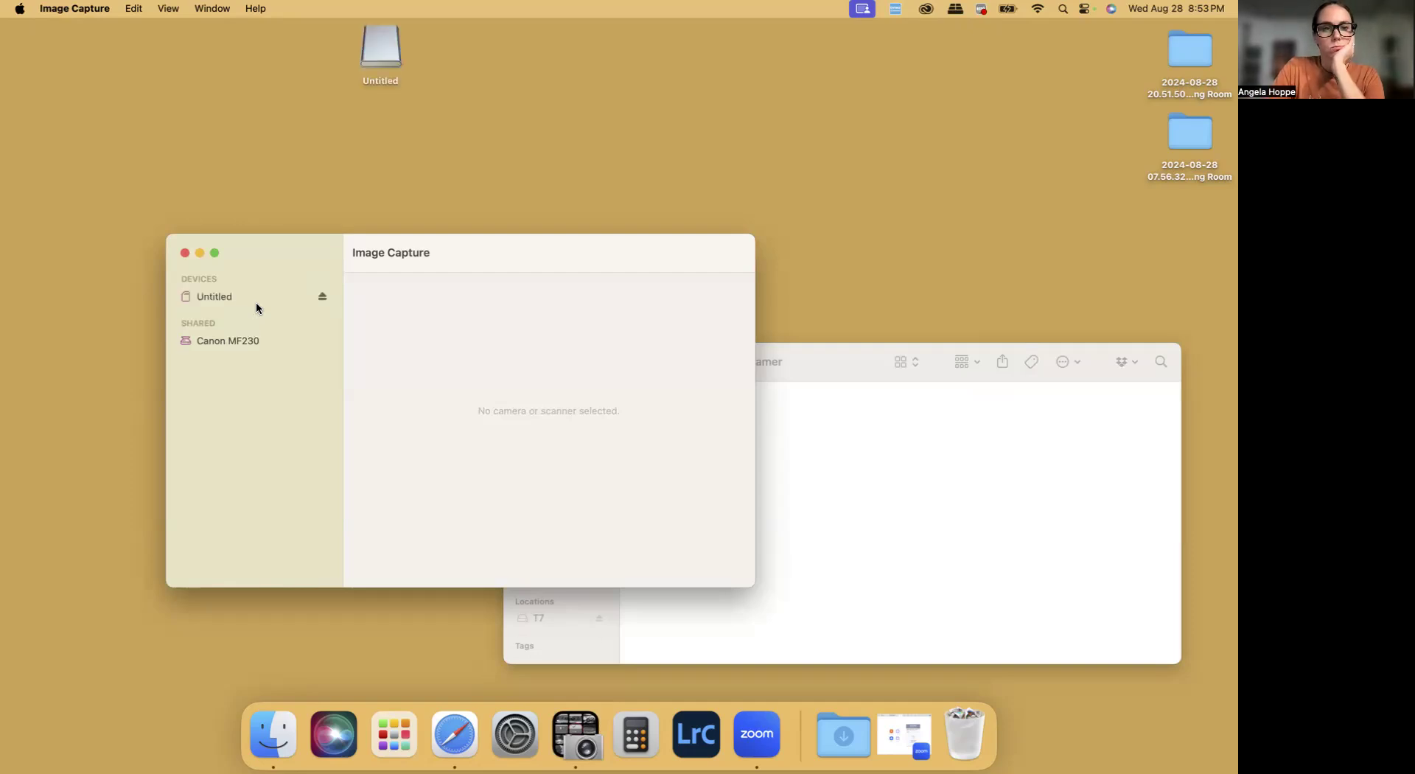
{"action": "left_click", "coordinate": [205, 295]}
{"action": "left_click_drag", "start_coordinate": [396, 249], "coordinate": [249, 43]}
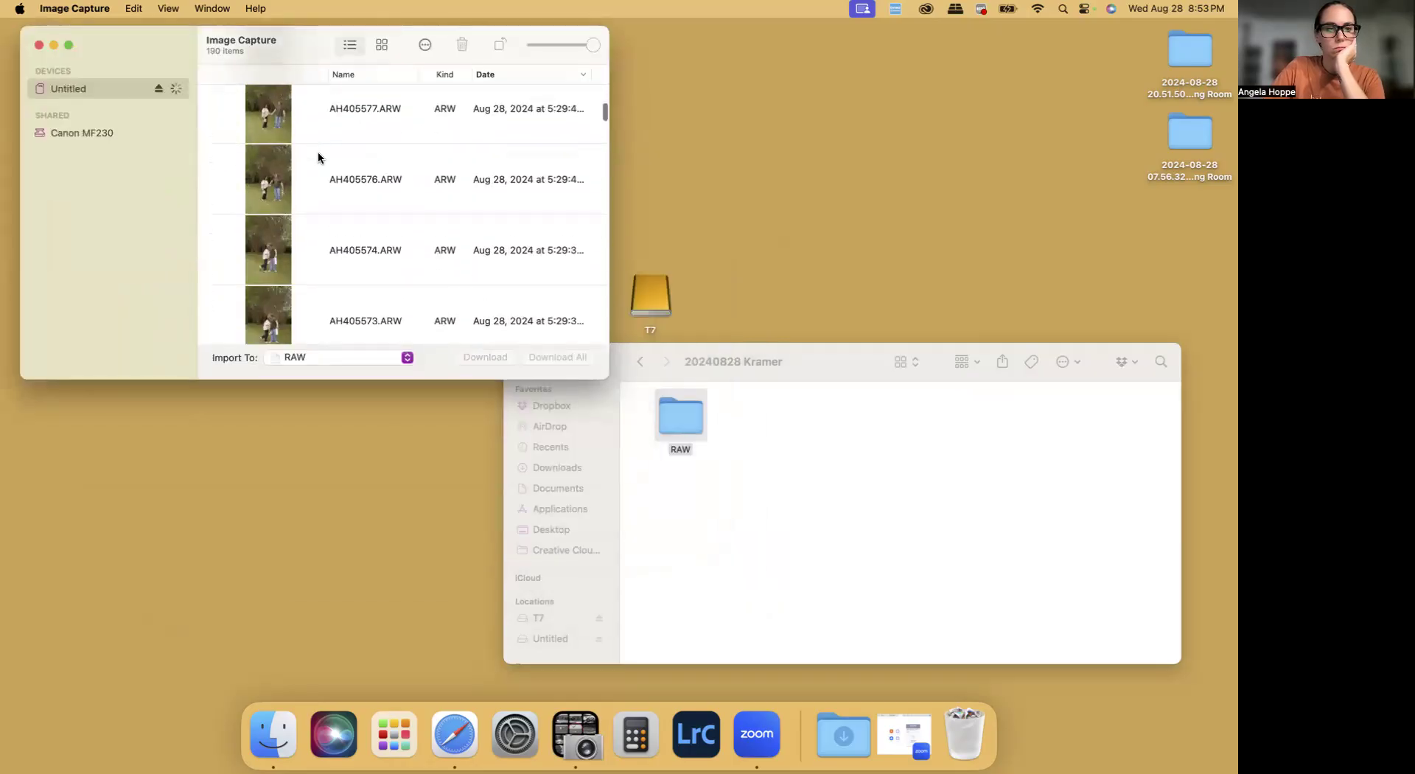
Import all photos from the Untitled card into the RAW folder
{"action": "scroll", "coordinate": [319, 157], "scroll_direction": "down", "scroll_amount": 15}
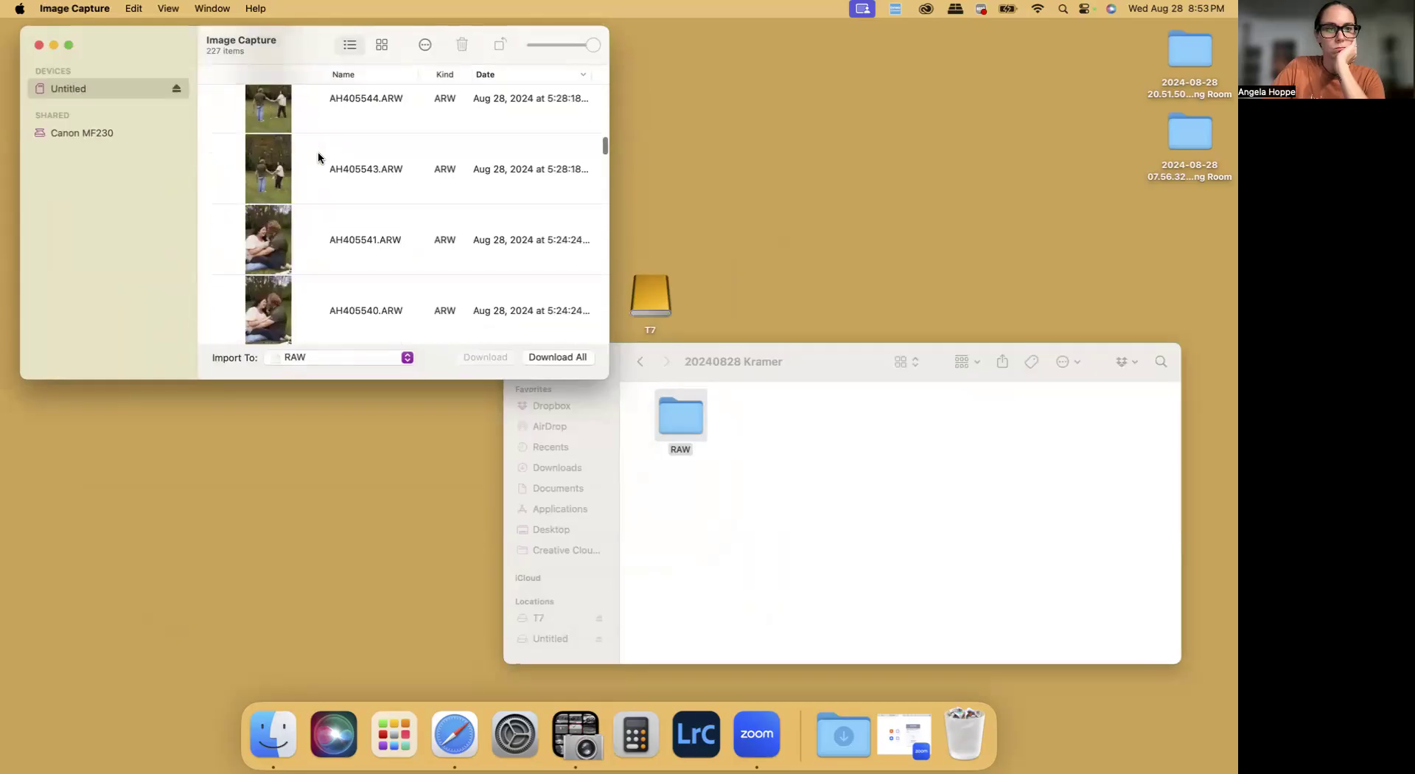
{"action": "scroll", "coordinate": [318, 157], "scroll_direction": "down", "scroll_amount": 15}
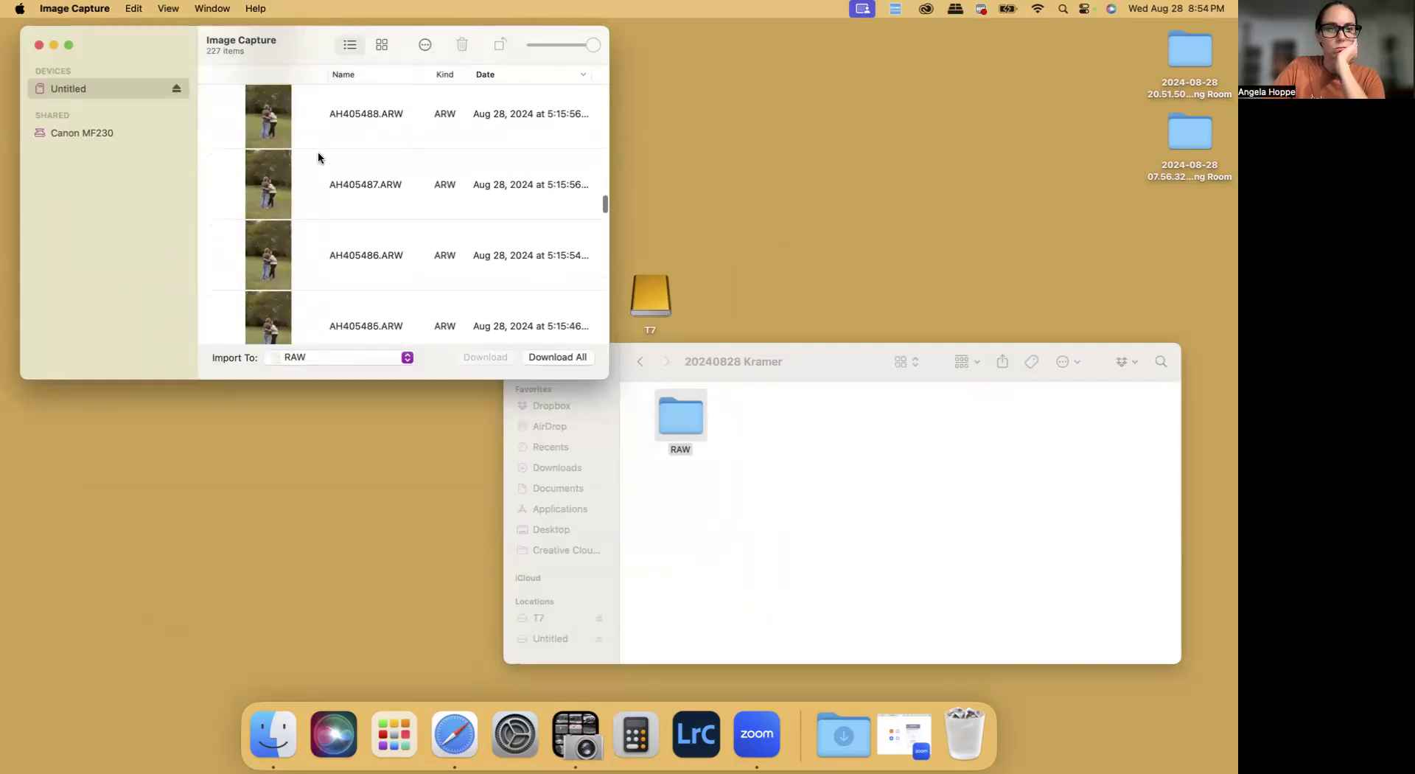
{"action": "scroll", "coordinate": [317, 154], "scroll_direction": "down", "scroll_amount": 8}
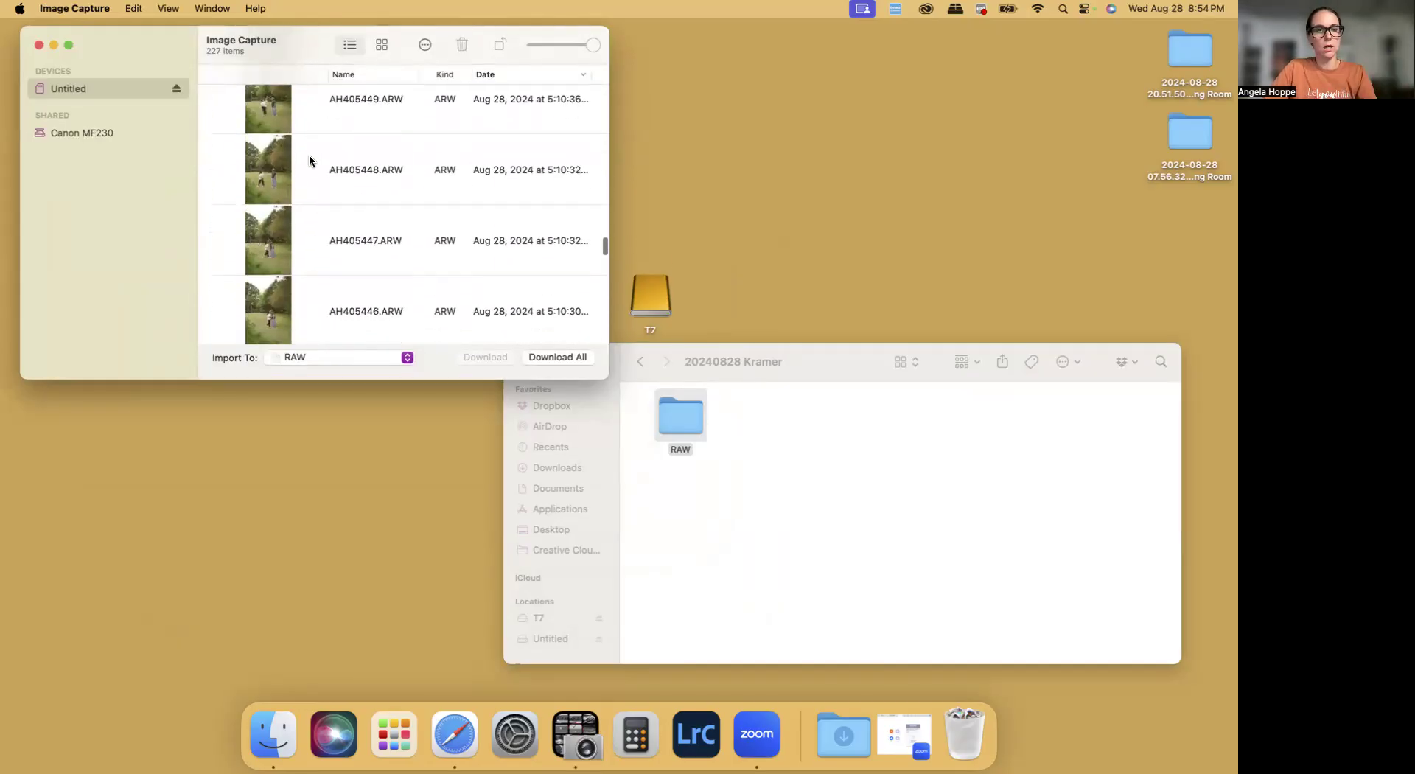
{"action": "left_click", "coordinate": [310, 160]}
{"action": "key", "text": "super+a"}
{"action": "left_click_drag", "start_coordinate": [262, 146], "coordinate": [681, 430]}
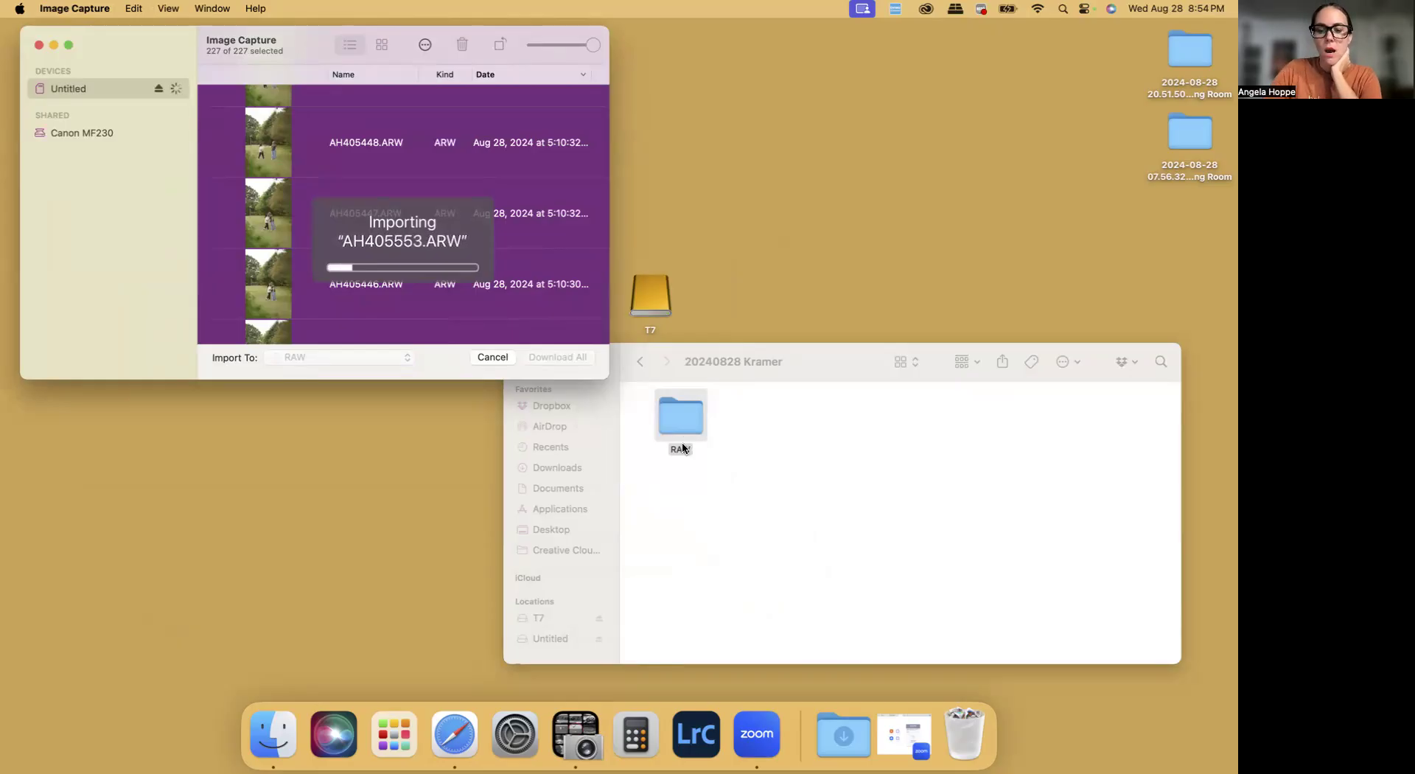
Launch Lightroom Classic and create a new catalog in the 20240828 client folder, named 20240828 plus the client's surname
{"action": "left_click", "coordinate": [736, 448]}
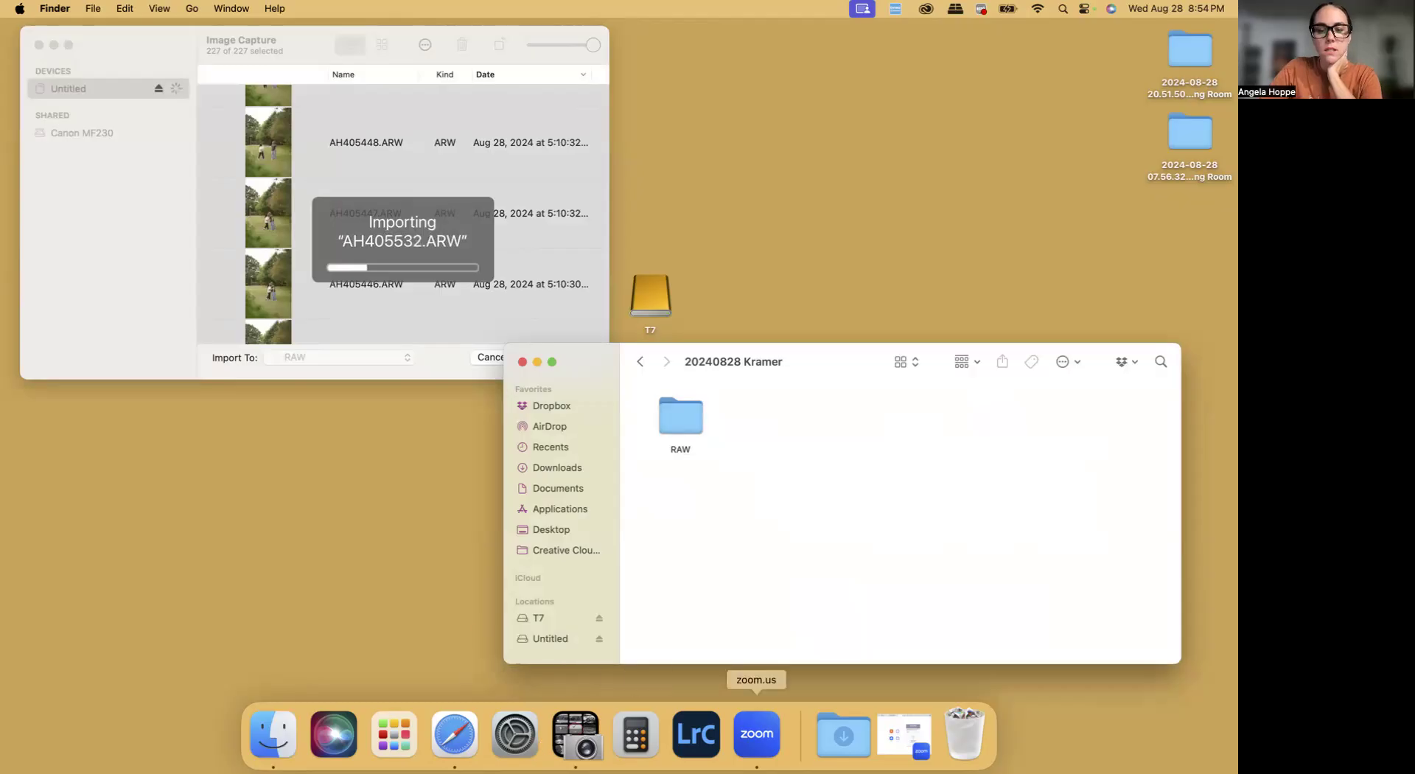
{"action": "left_click", "coordinate": [695, 730]}
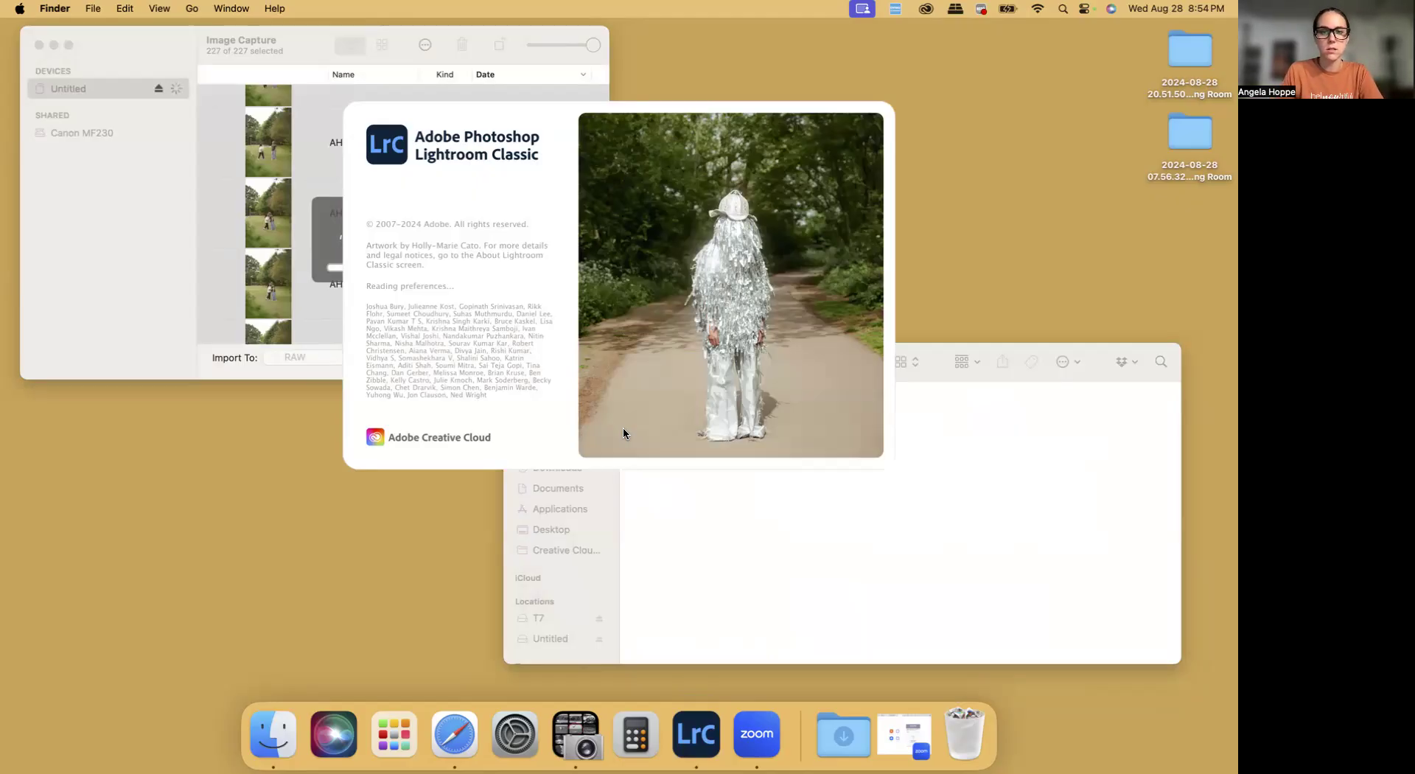
{"action": "left_click", "coordinate": [555, 423]}
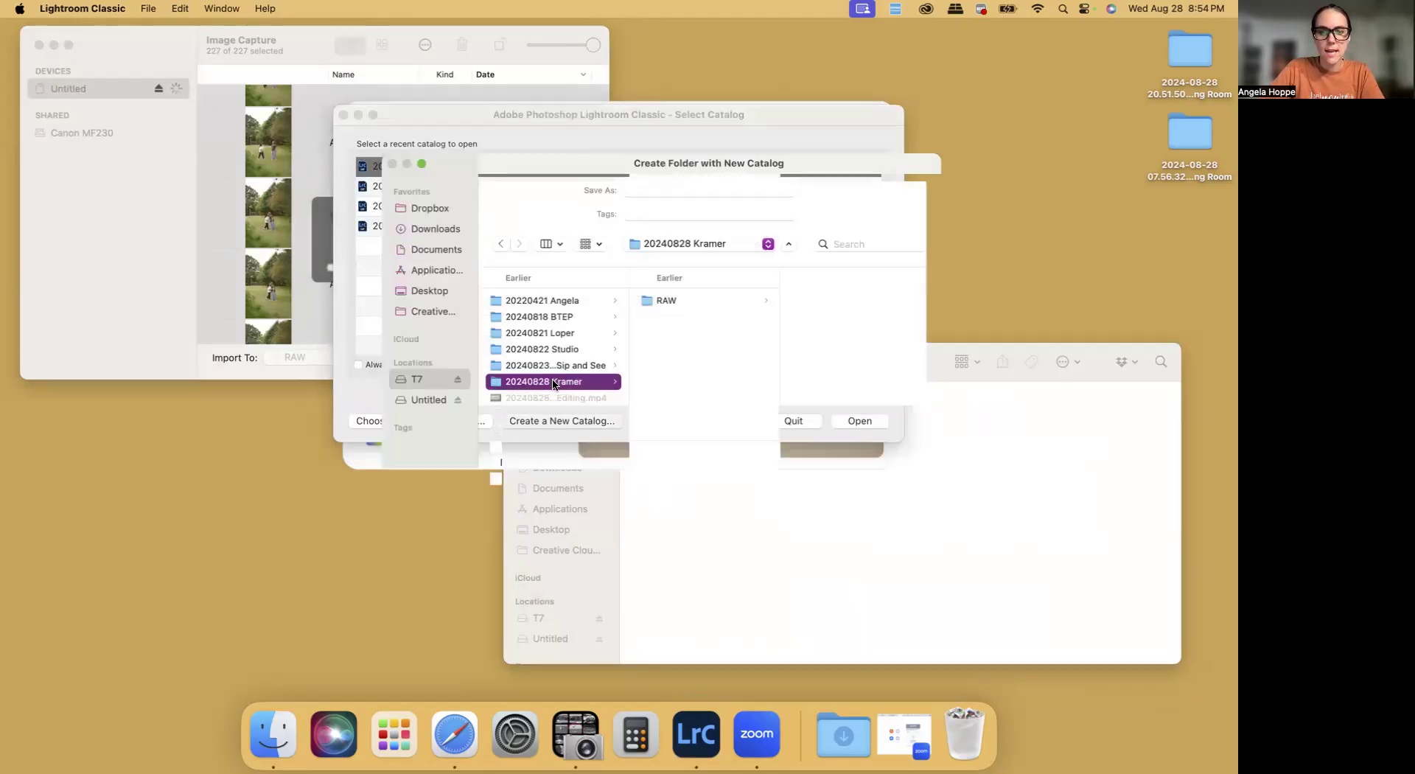
{"action": "left_click", "coordinate": [662, 188]}
{"action": "type", "text": "20240828 Kramer"}
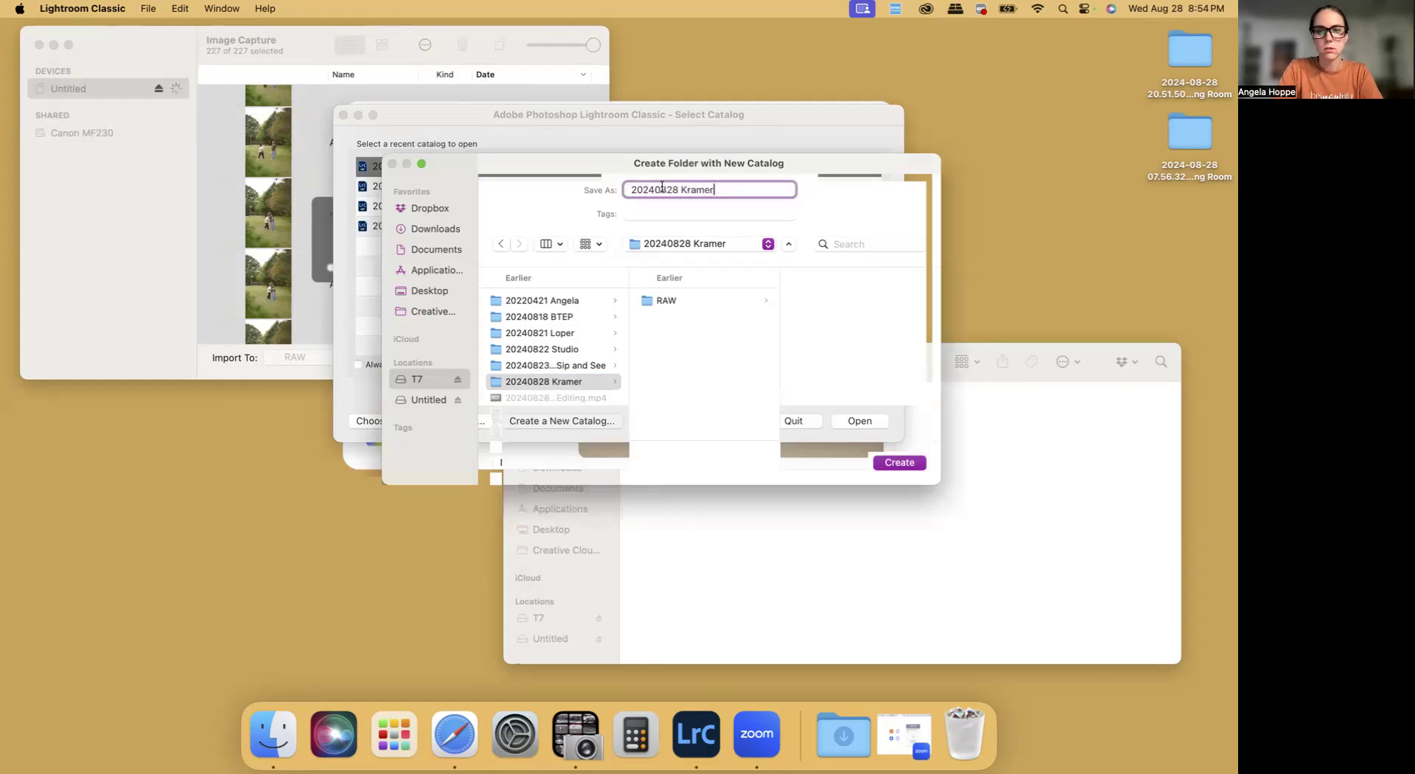
{"action": "key", "text": "Return"}
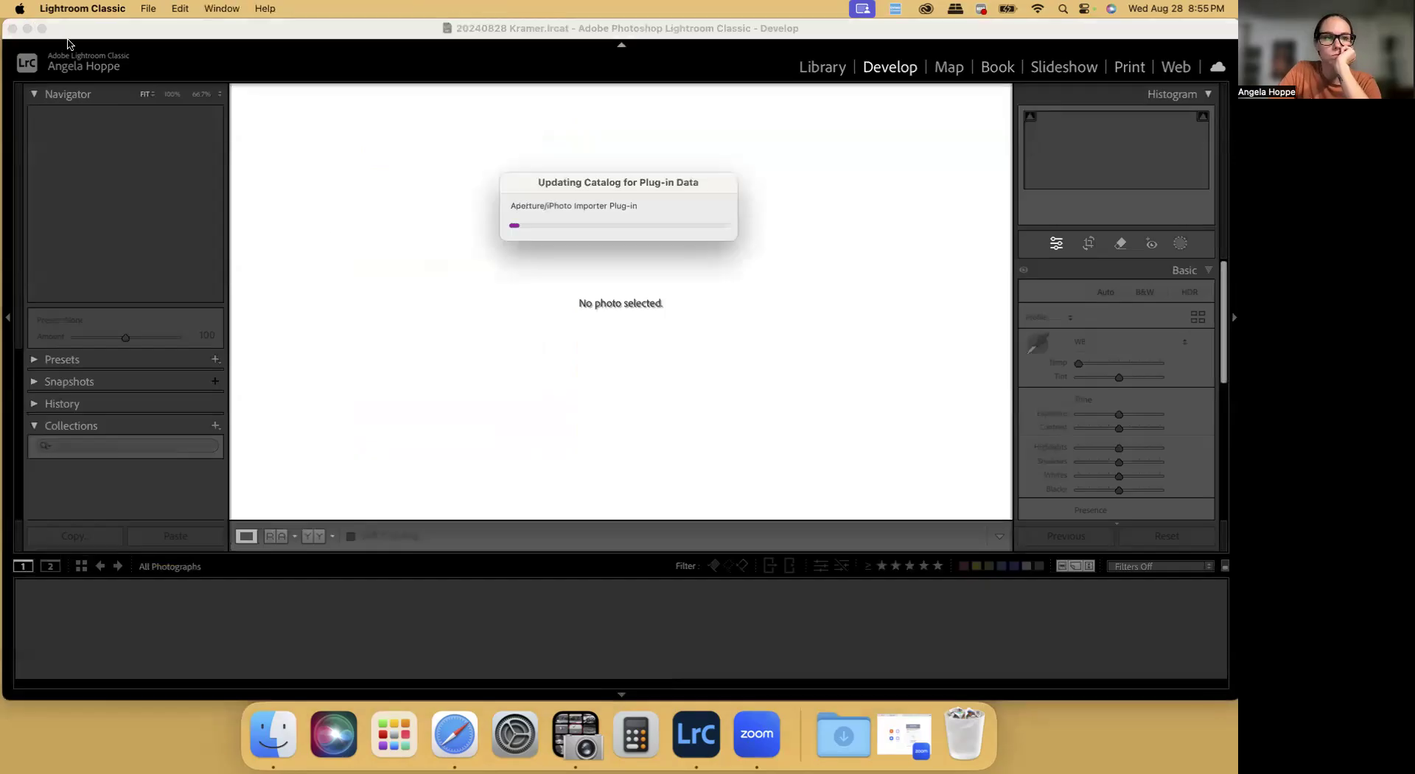
Move the Lightroom Classic window down to uncover Image Capture and eject the Untitled card
{"action": "left_click_drag", "start_coordinate": [87, 34], "coordinate": [64, 503]}
{"action": "left_click", "coordinate": [161, 34]}
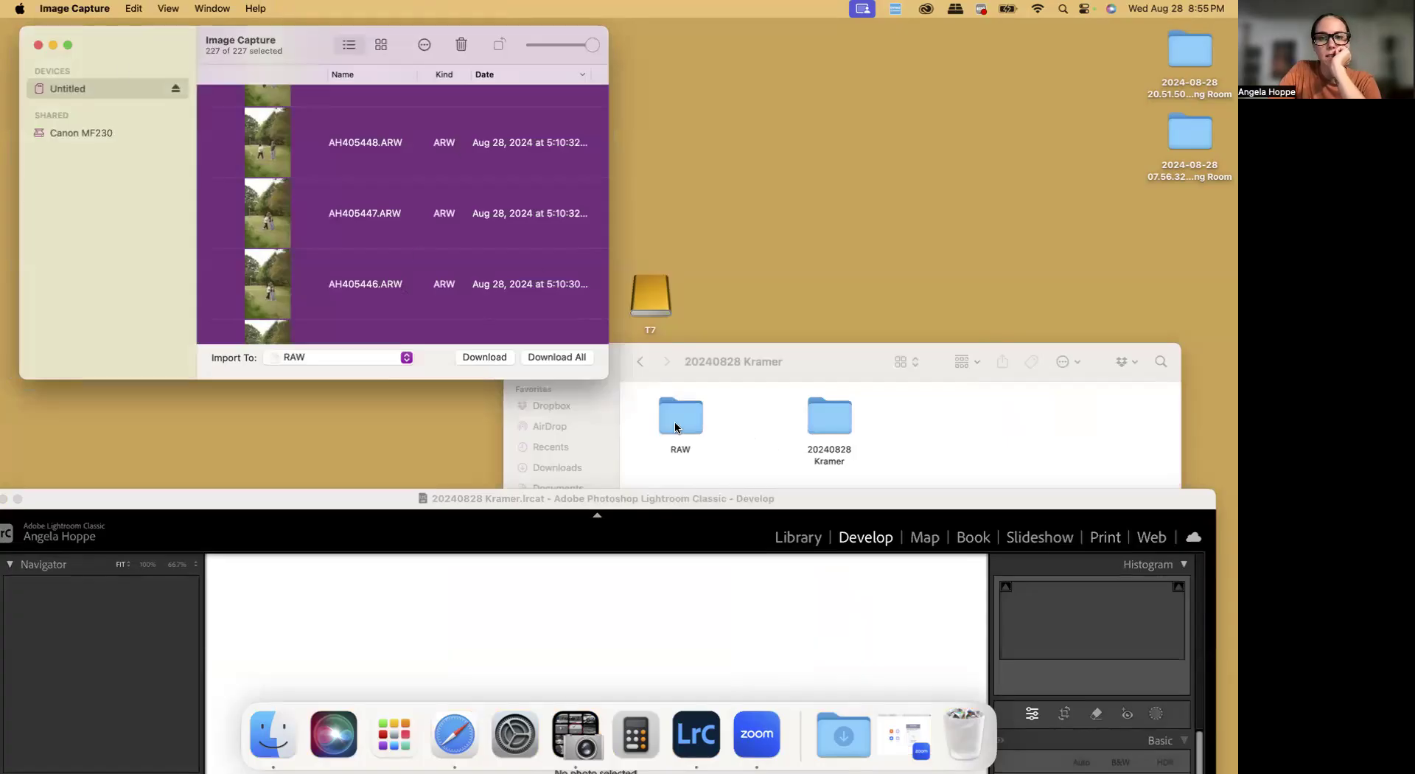
{"action": "left_click", "coordinate": [175, 90]}
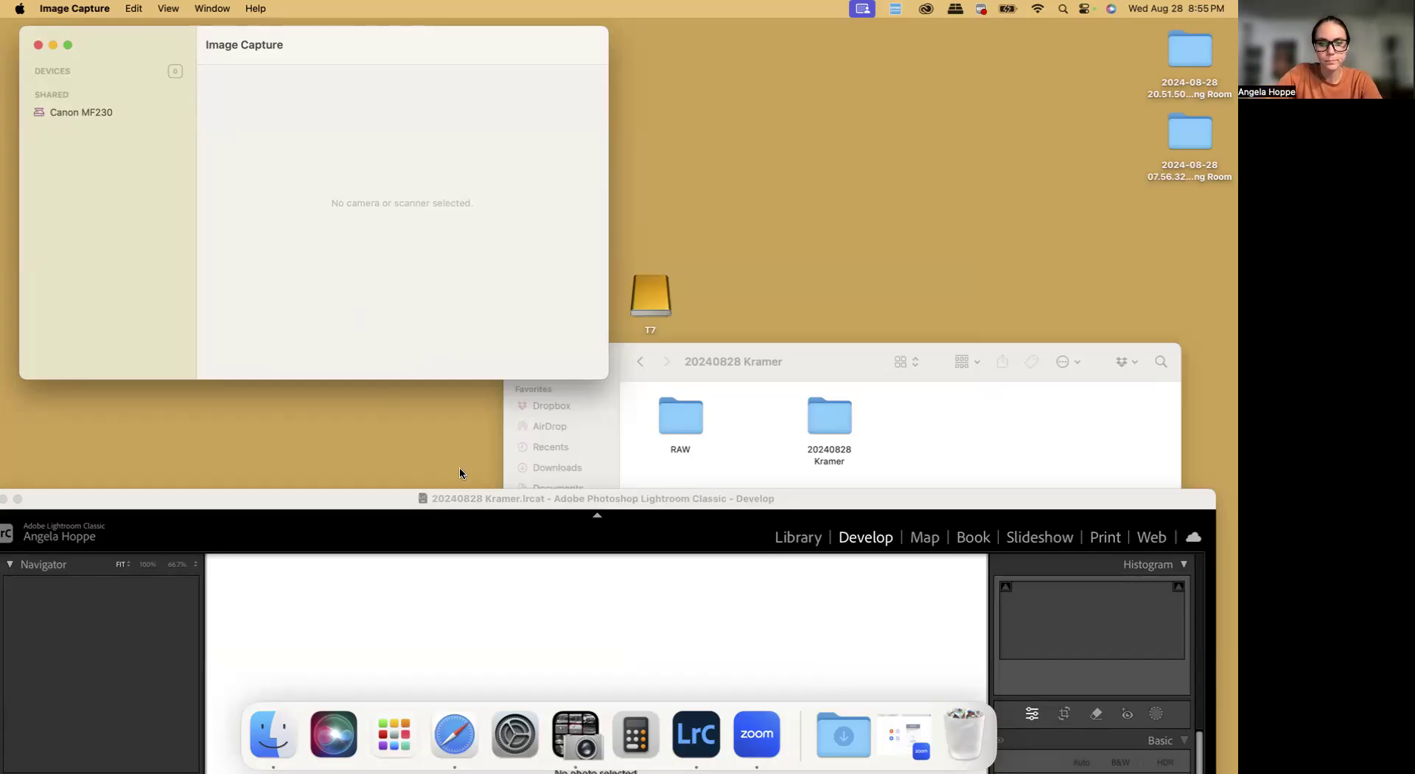
Return to Lightroom Classic and start a photo import with the RAW subfolder of the 20240828 client folder on T7 as source
{"action": "double_click", "coordinate": [483, 509]}
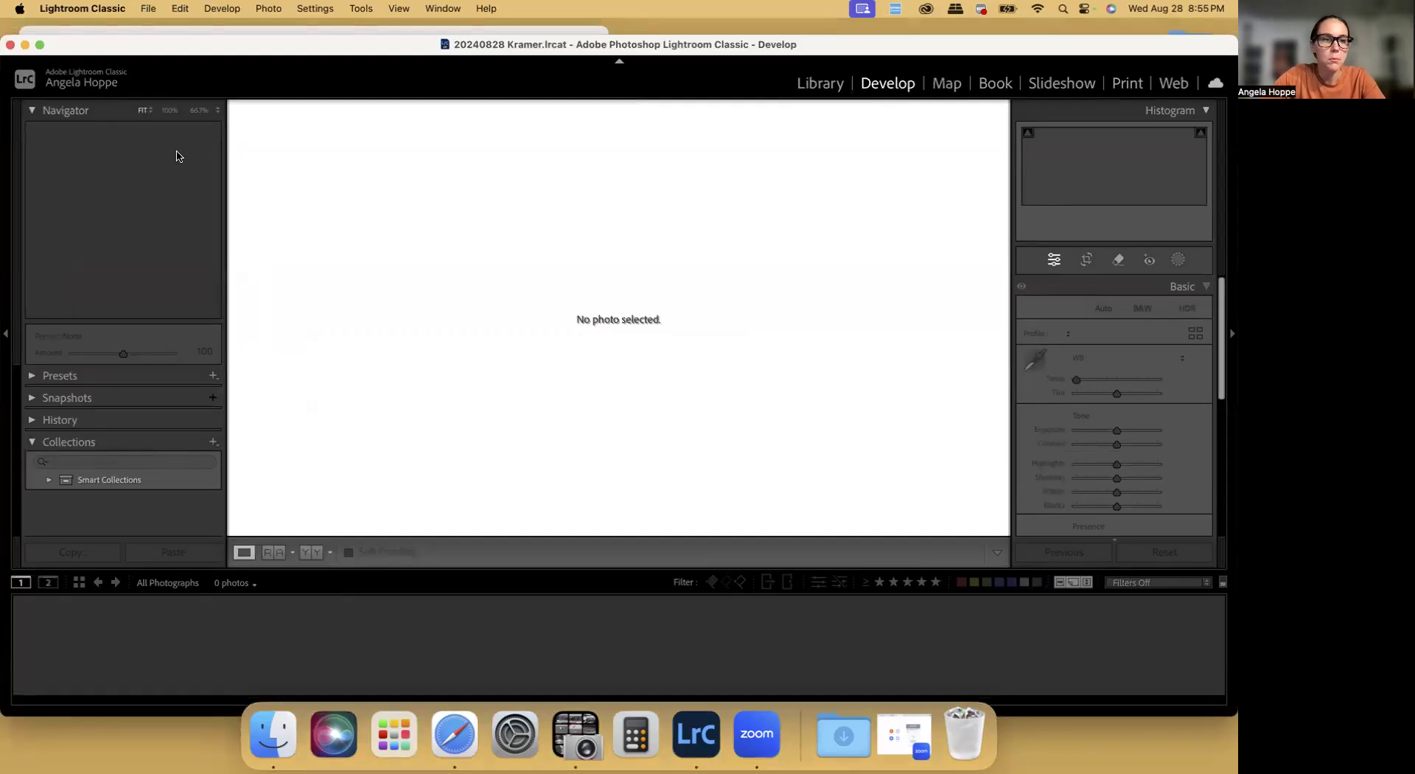
{"action": "left_click", "coordinate": [147, 9]}
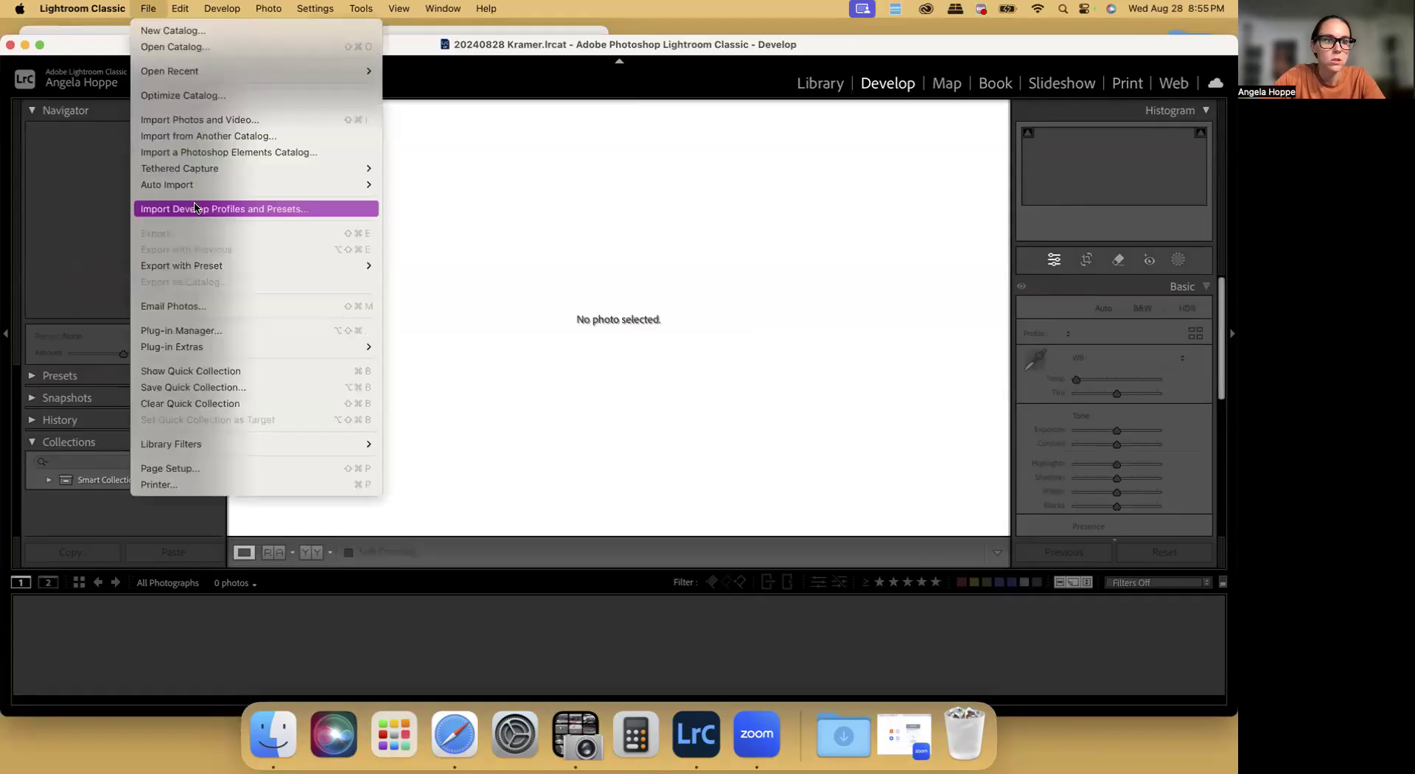
{"action": "left_click", "coordinate": [186, 126]}
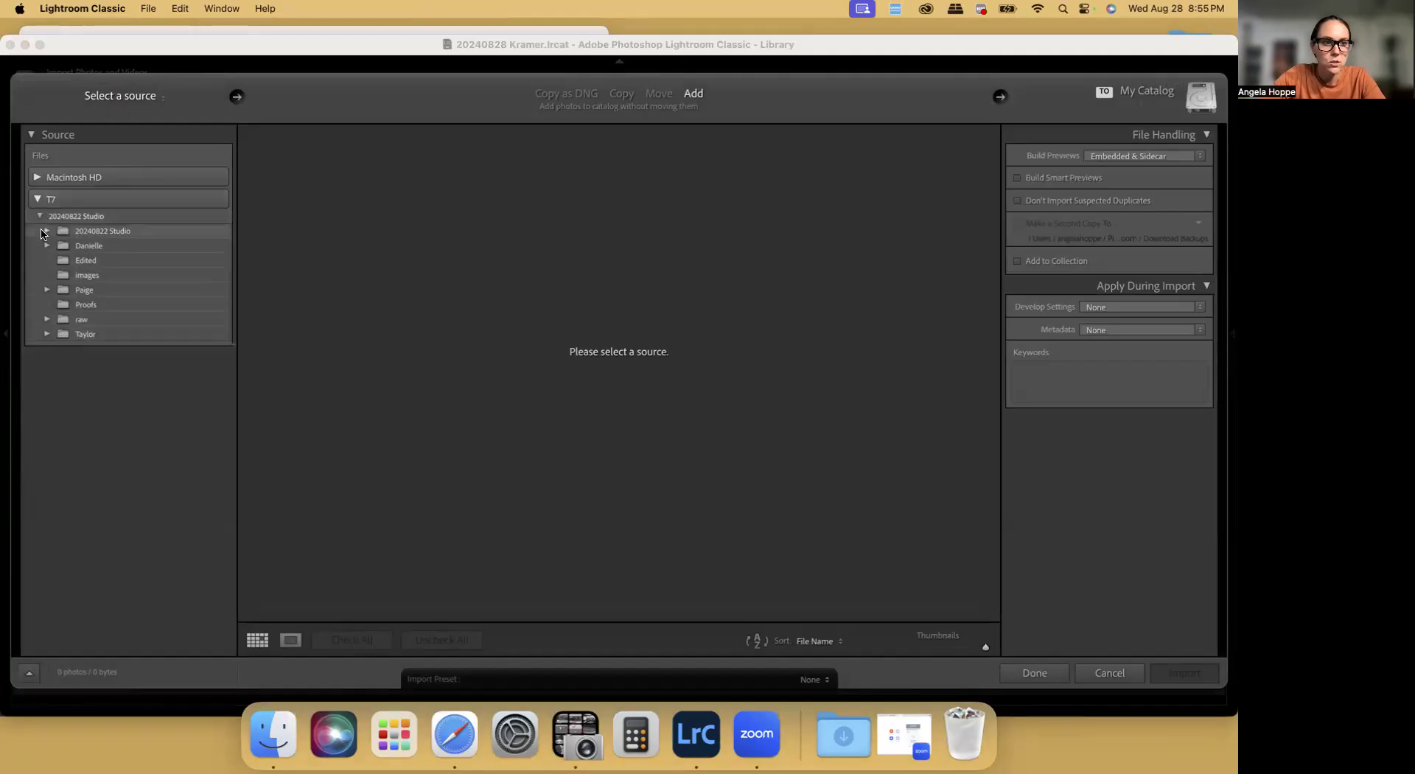
{"action": "left_click", "coordinate": [39, 215]}
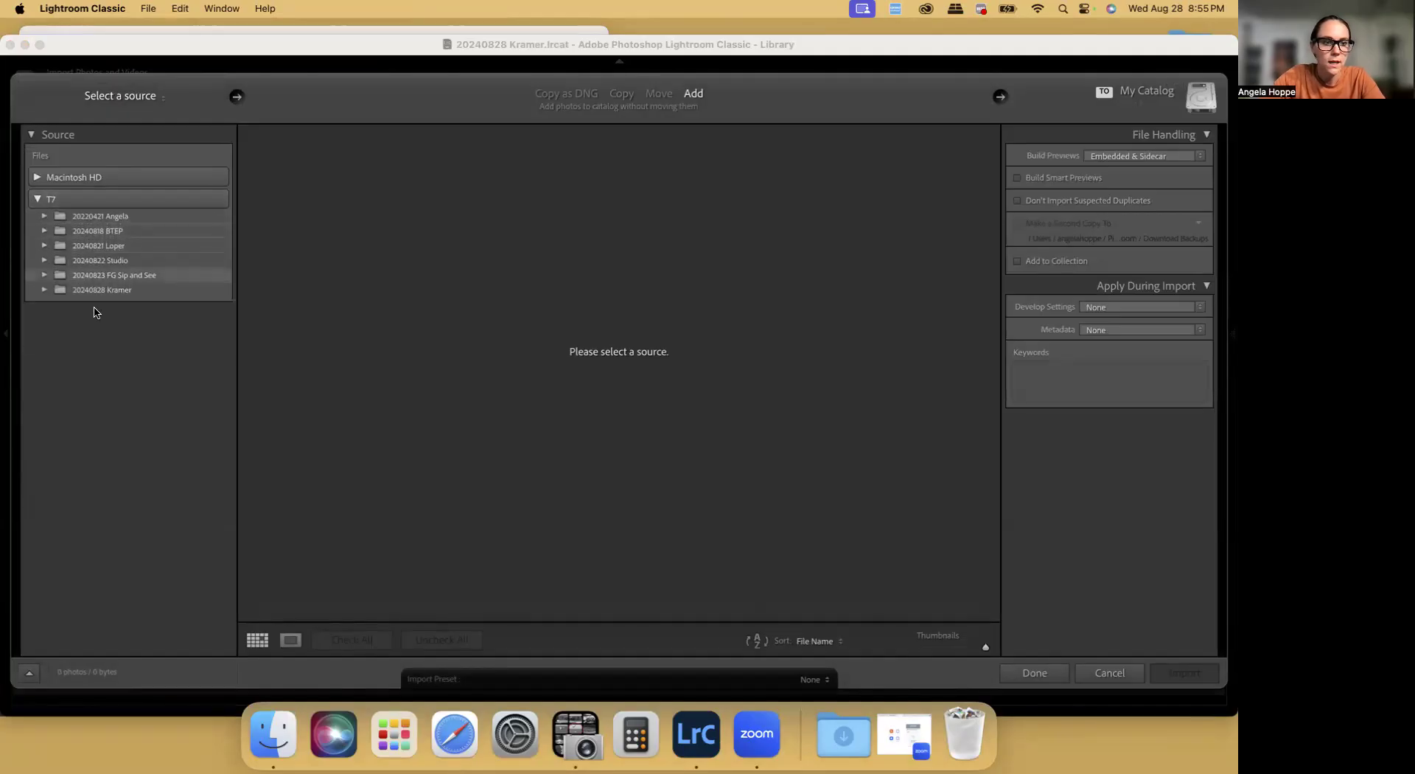
{"action": "left_click", "coordinate": [44, 290]}
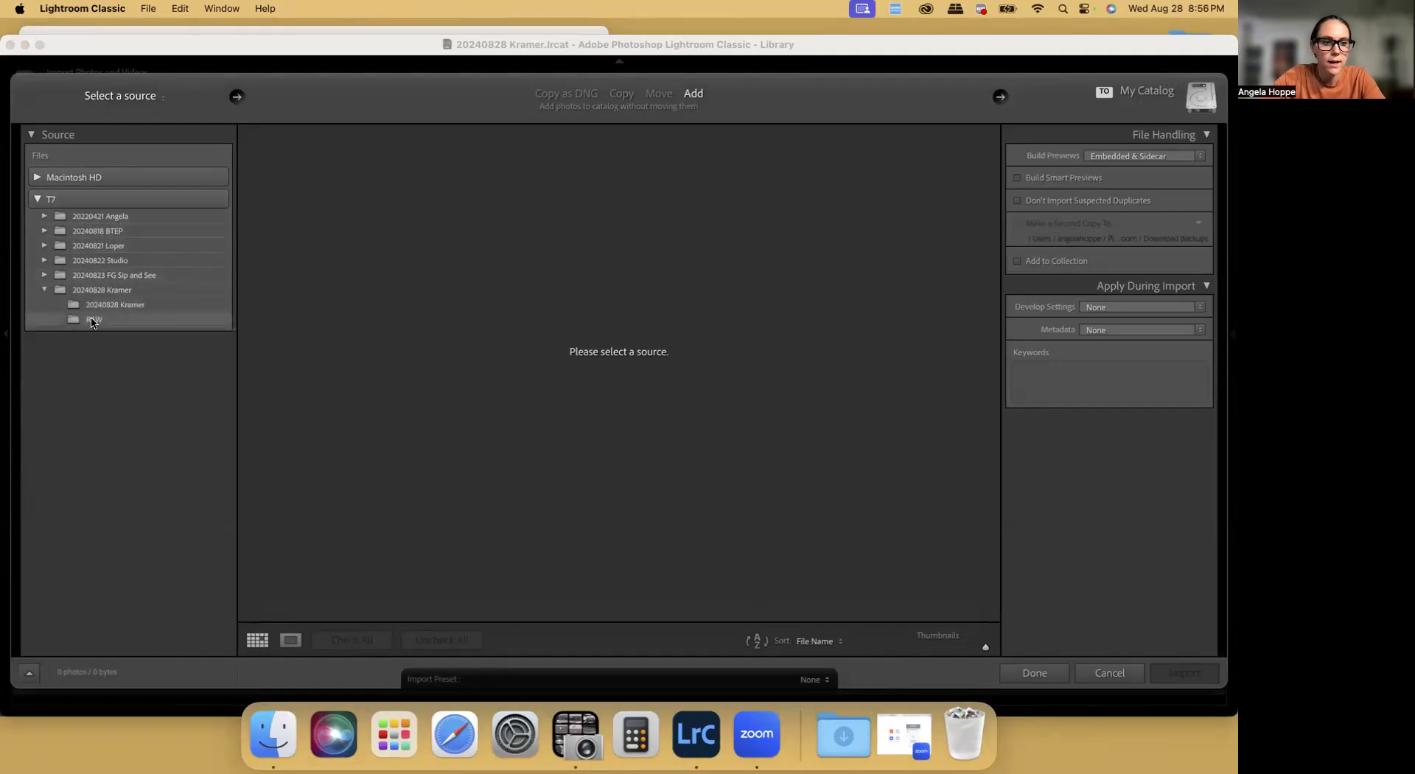
{"action": "left_click", "coordinate": [93, 320]}
Import the photos with smart previews built and the Hoppe Images April 2022 preset as develop settings
{"action": "left_click", "coordinate": [1035, 179]}
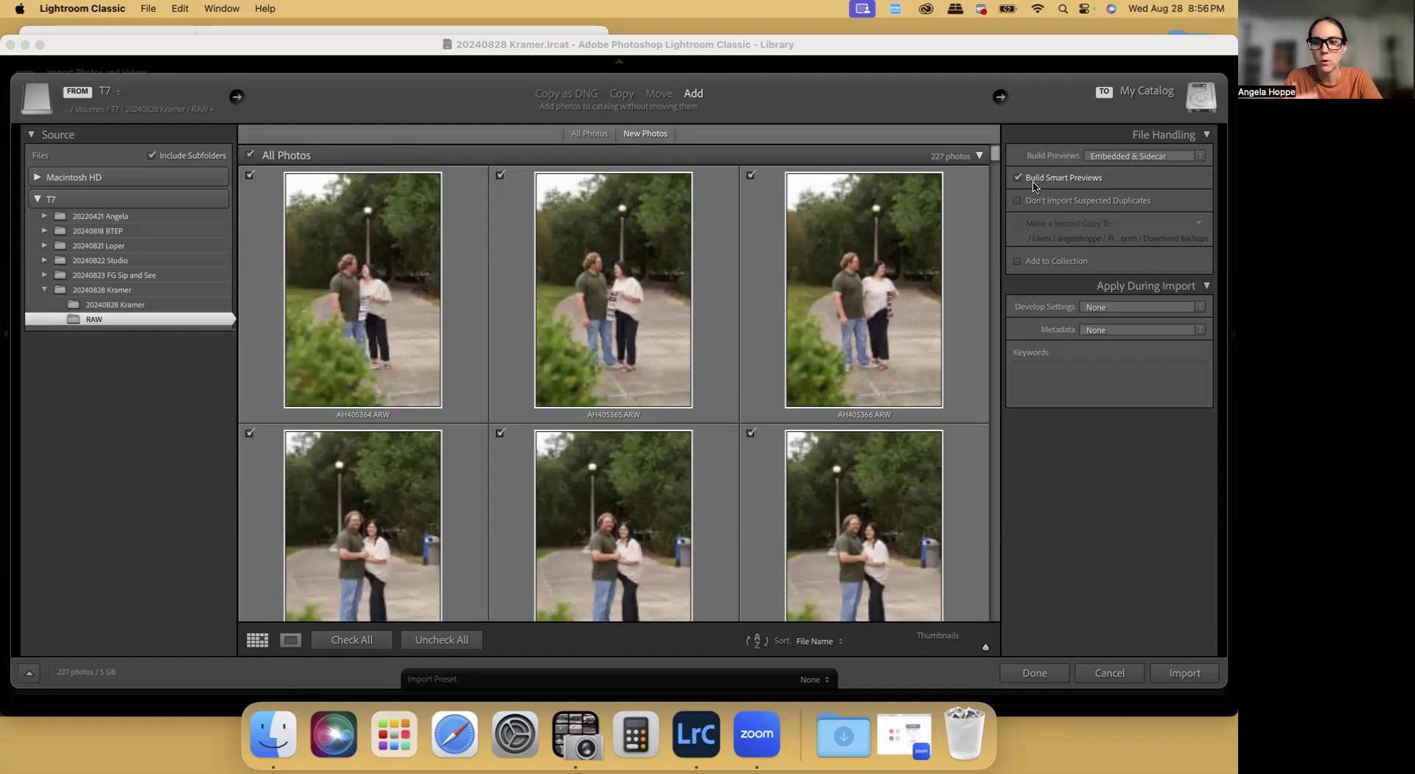
{"action": "left_click", "coordinate": [1102, 309]}
{"action": "mouse_move", "coordinate": [1106, 330]}
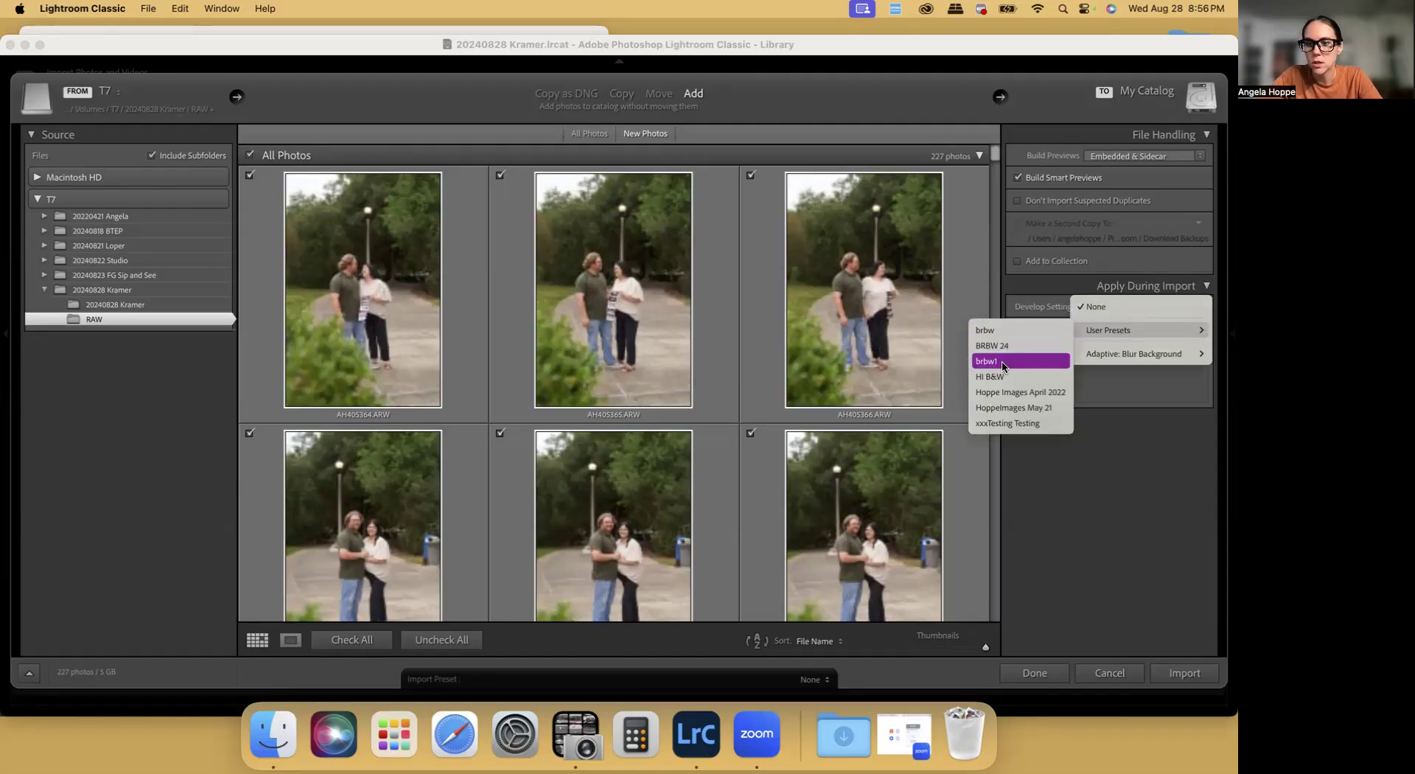
{"action": "left_click", "coordinate": [1006, 396]}
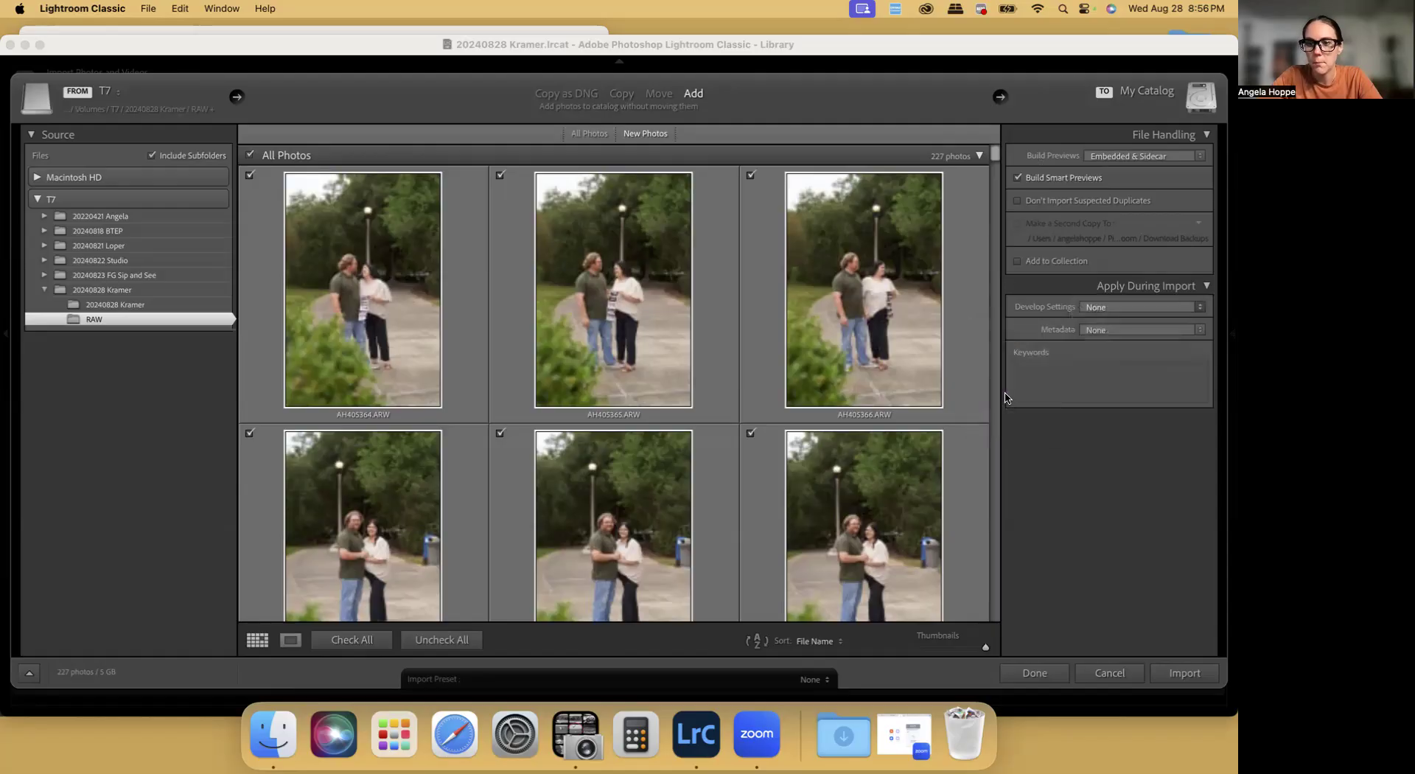
{"action": "left_click", "coordinate": [1182, 677]}
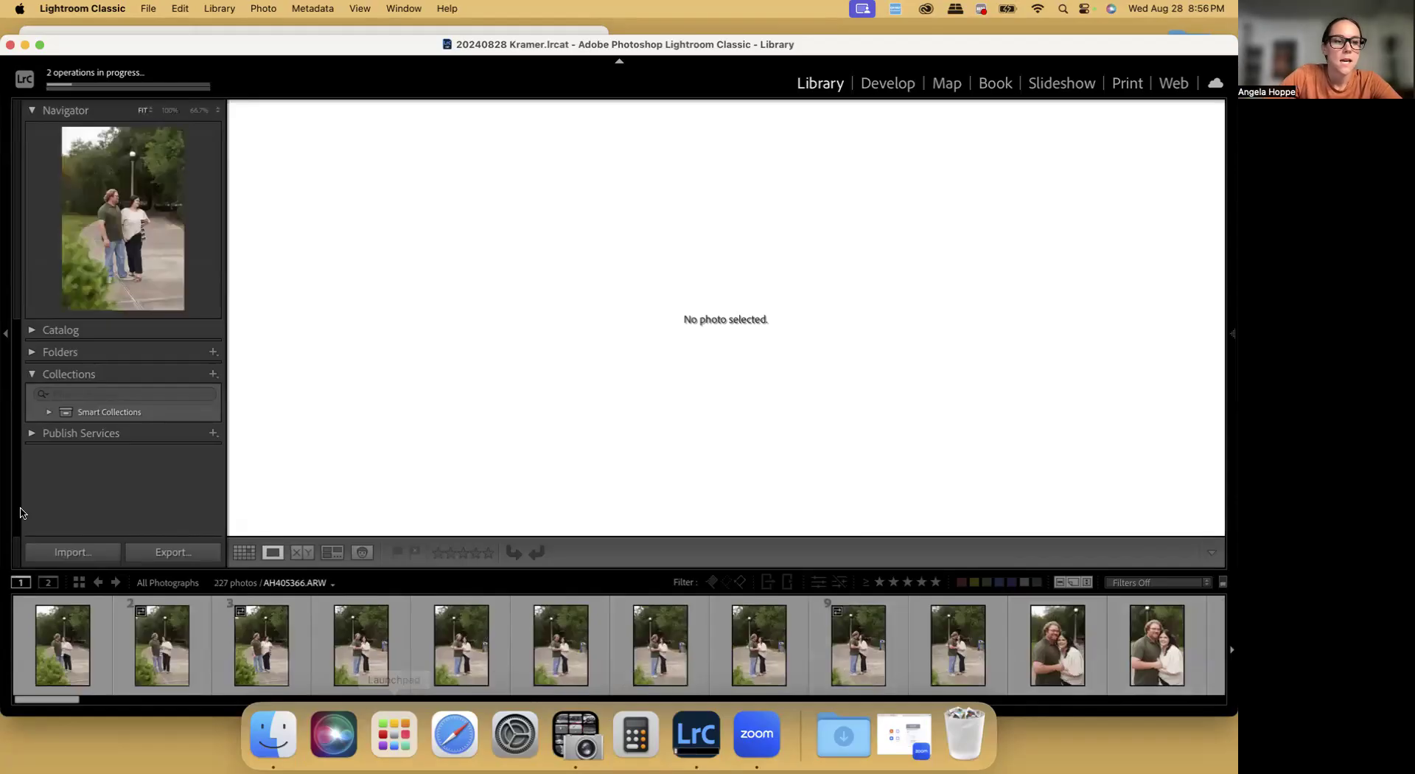
Create a collection named Culled and set it as the target collection
{"action": "left_click", "coordinate": [32, 375]}
{"action": "left_click", "coordinate": [32, 374]}
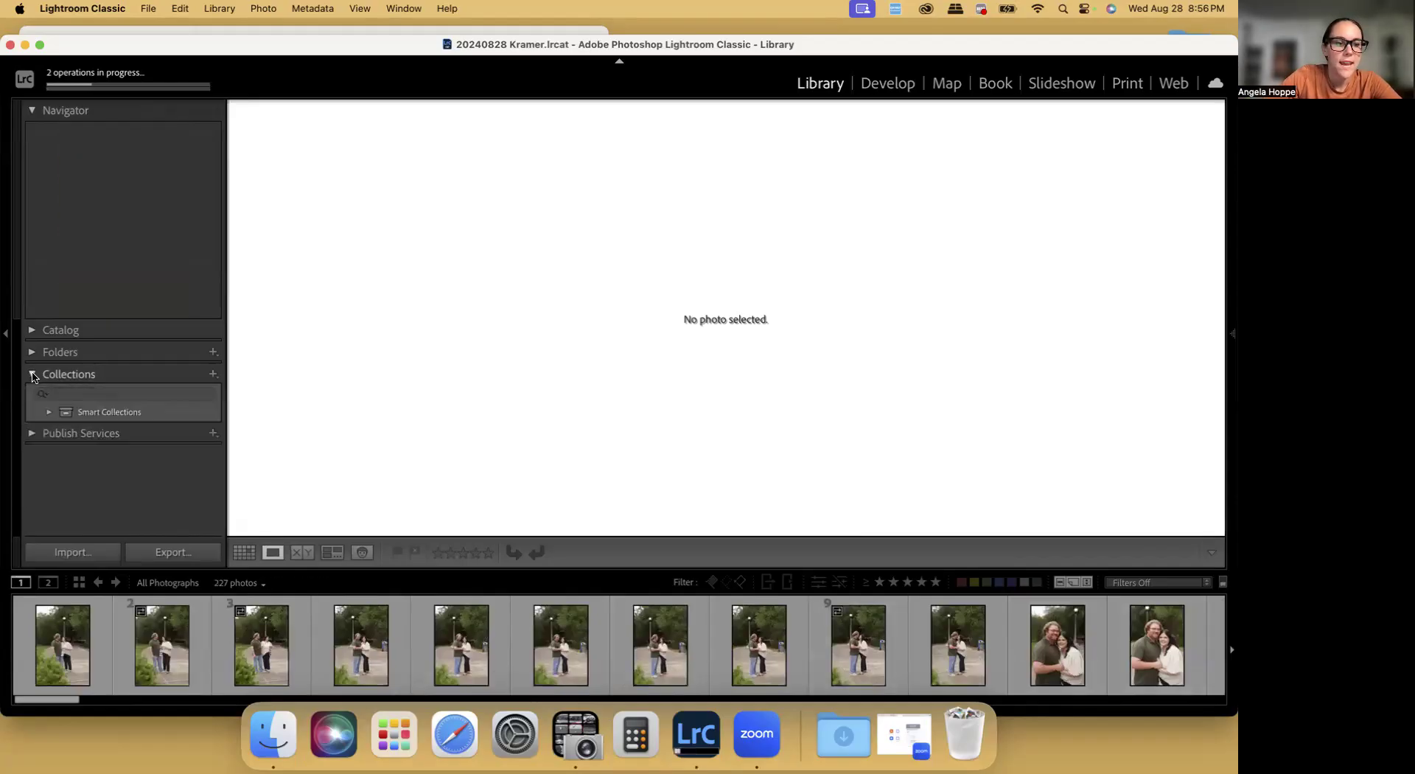
{"action": "left_click", "coordinate": [213, 376]}
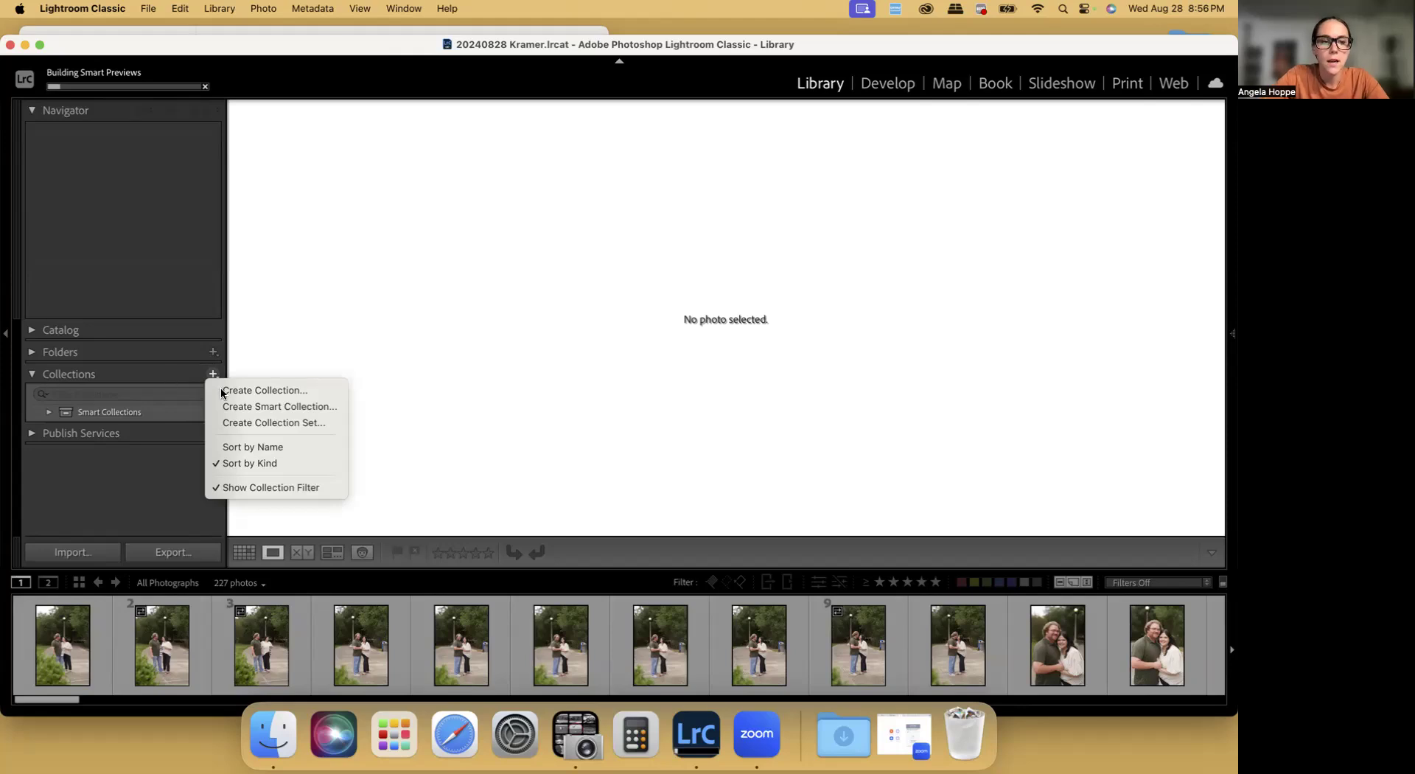
{"action": "left_click", "coordinate": [252, 389]}
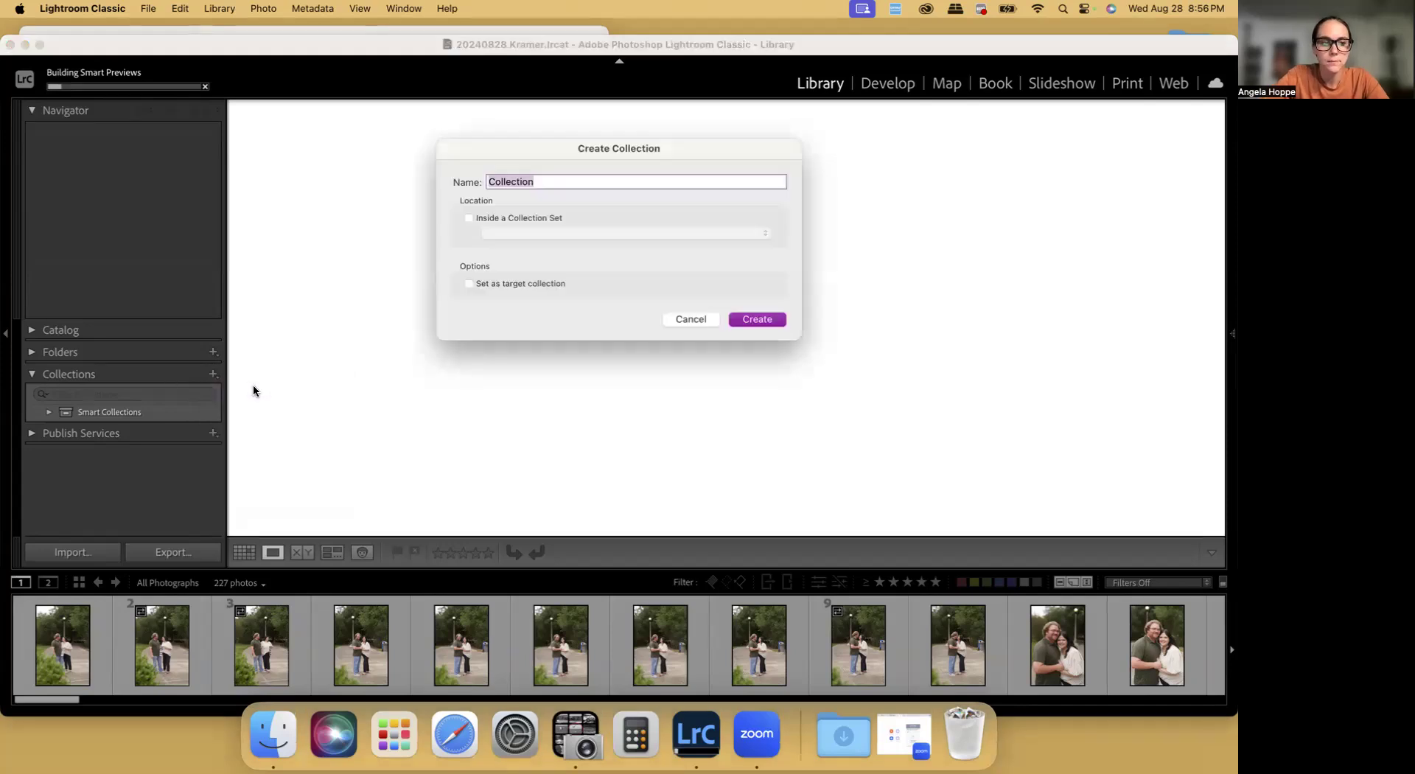
{"action": "type", "text": "Culled"}
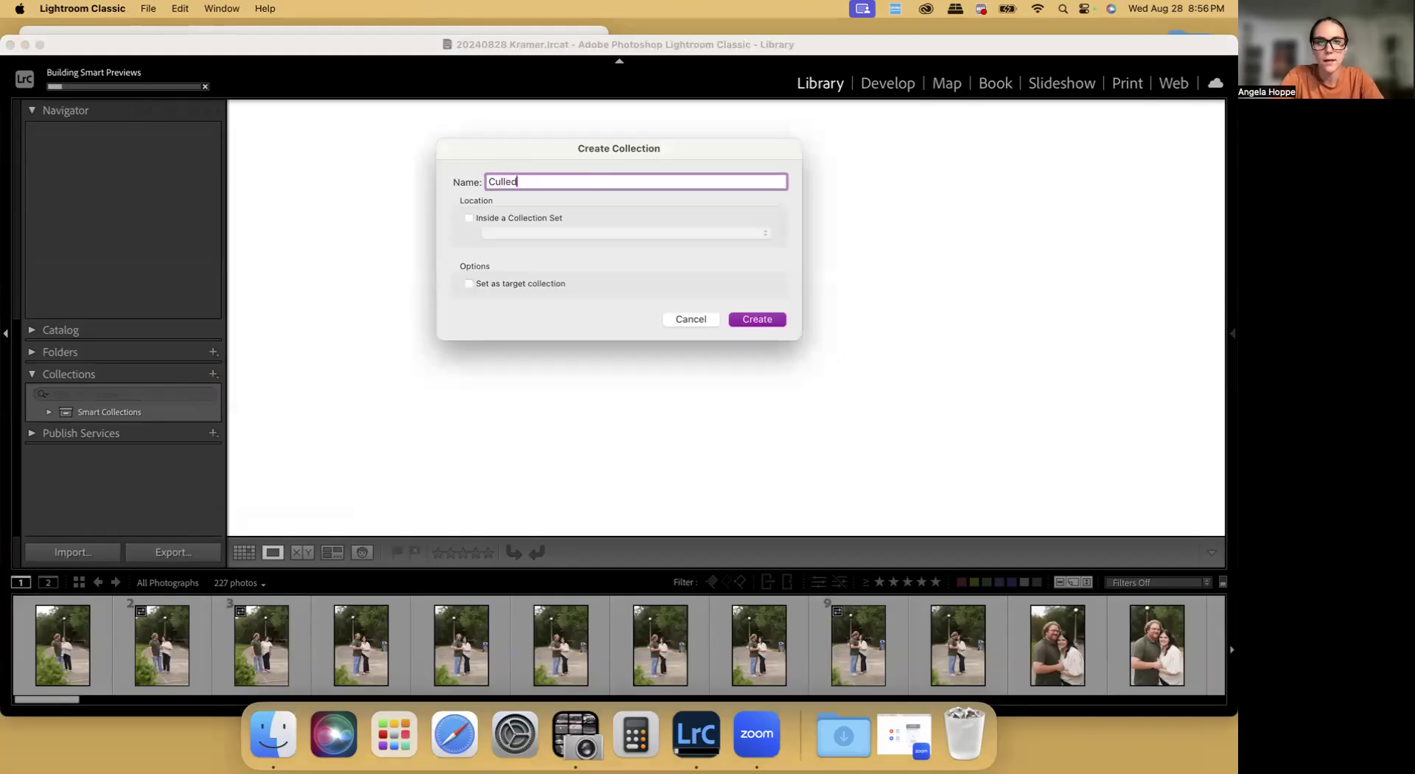
{"action": "left_click", "coordinate": [491, 283]}
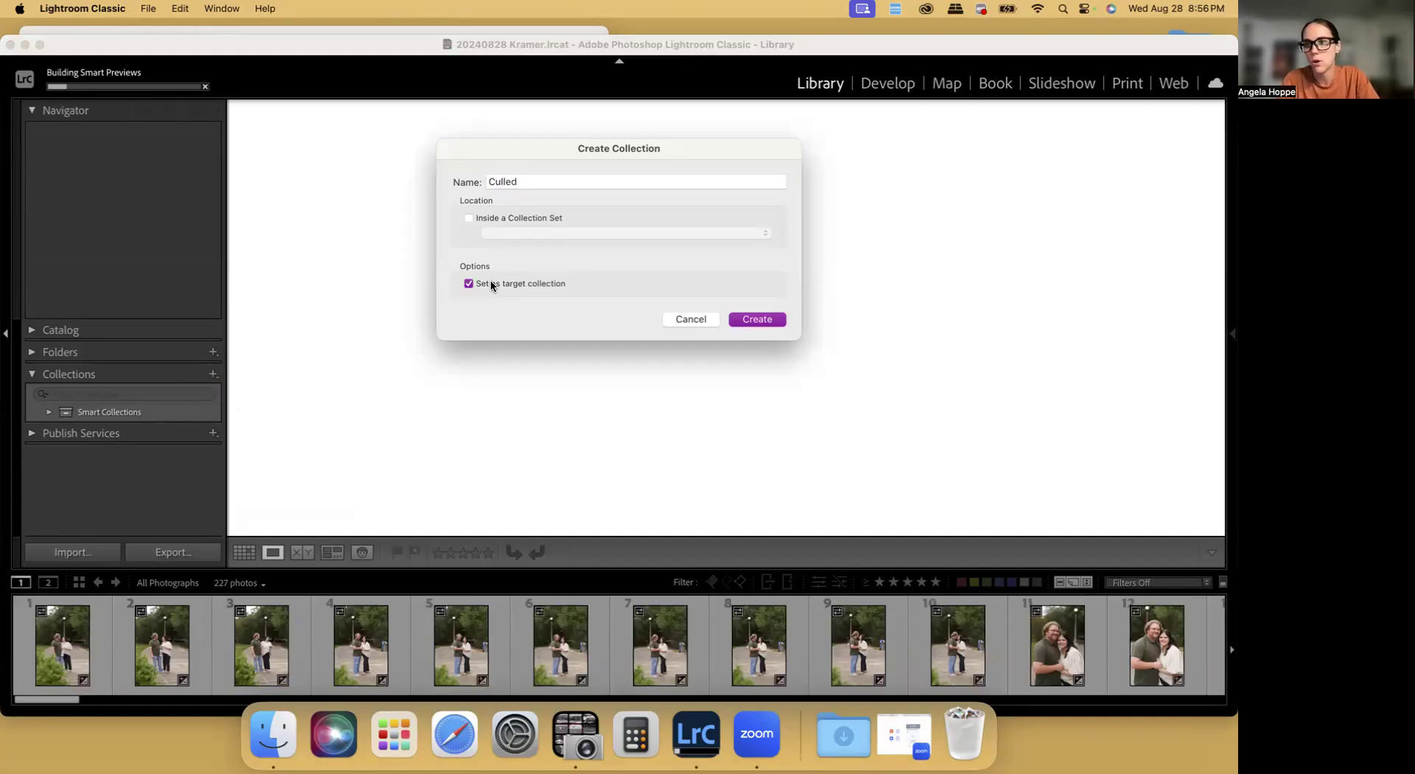
{"action": "left_click", "coordinate": [756, 320]}
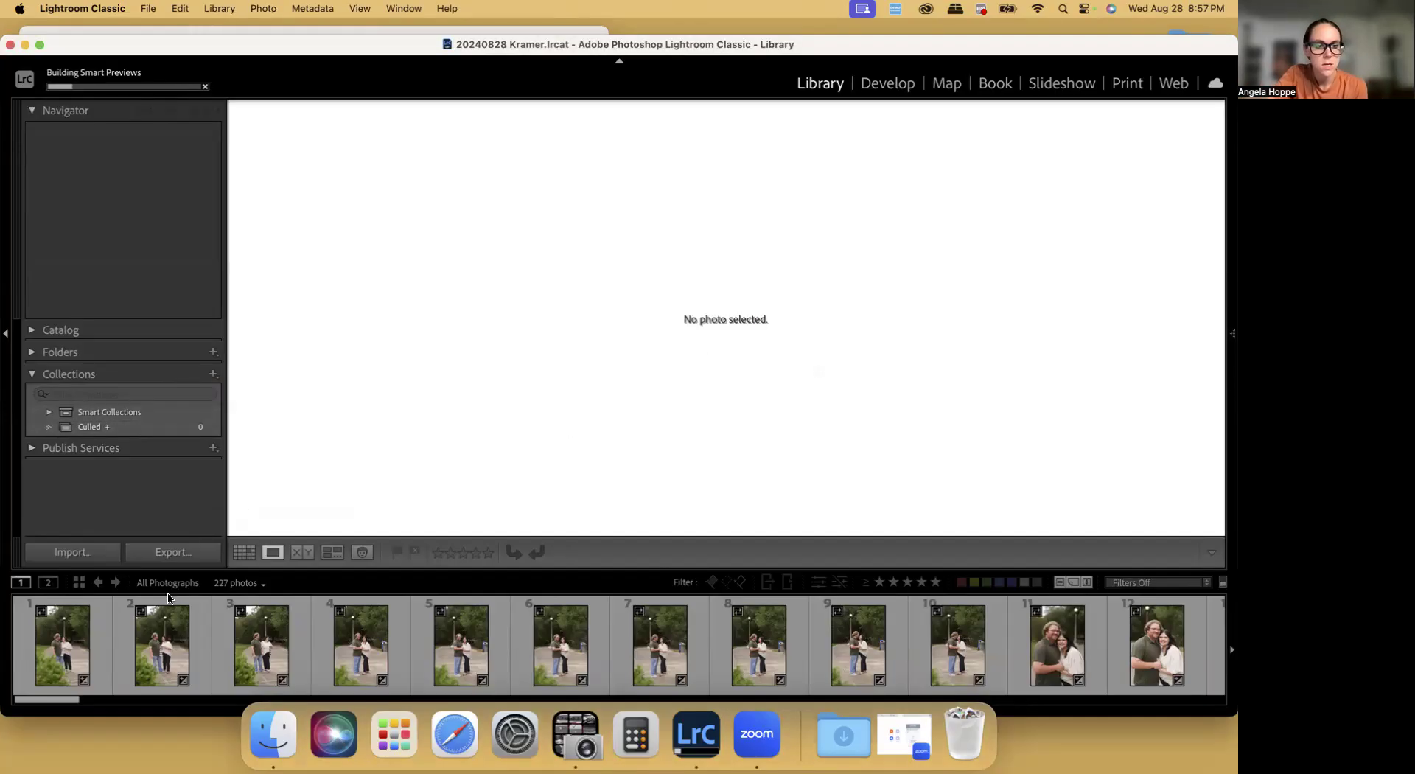
Show the photos in Grid view without the navigation panel and enlarge the thumbnails to three per row
{"action": "left_click", "coordinate": [244, 552]}
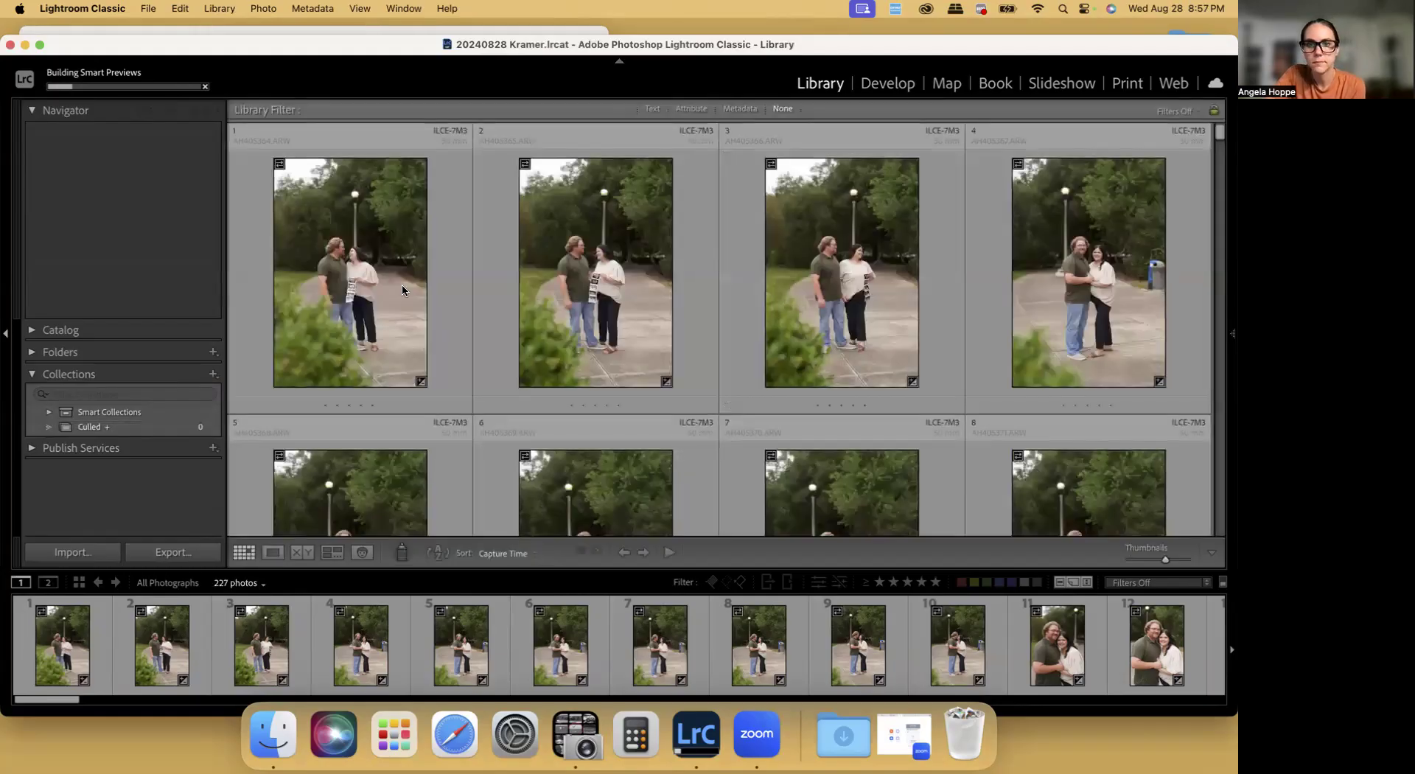
{"action": "left_click", "coordinate": [5, 336]}
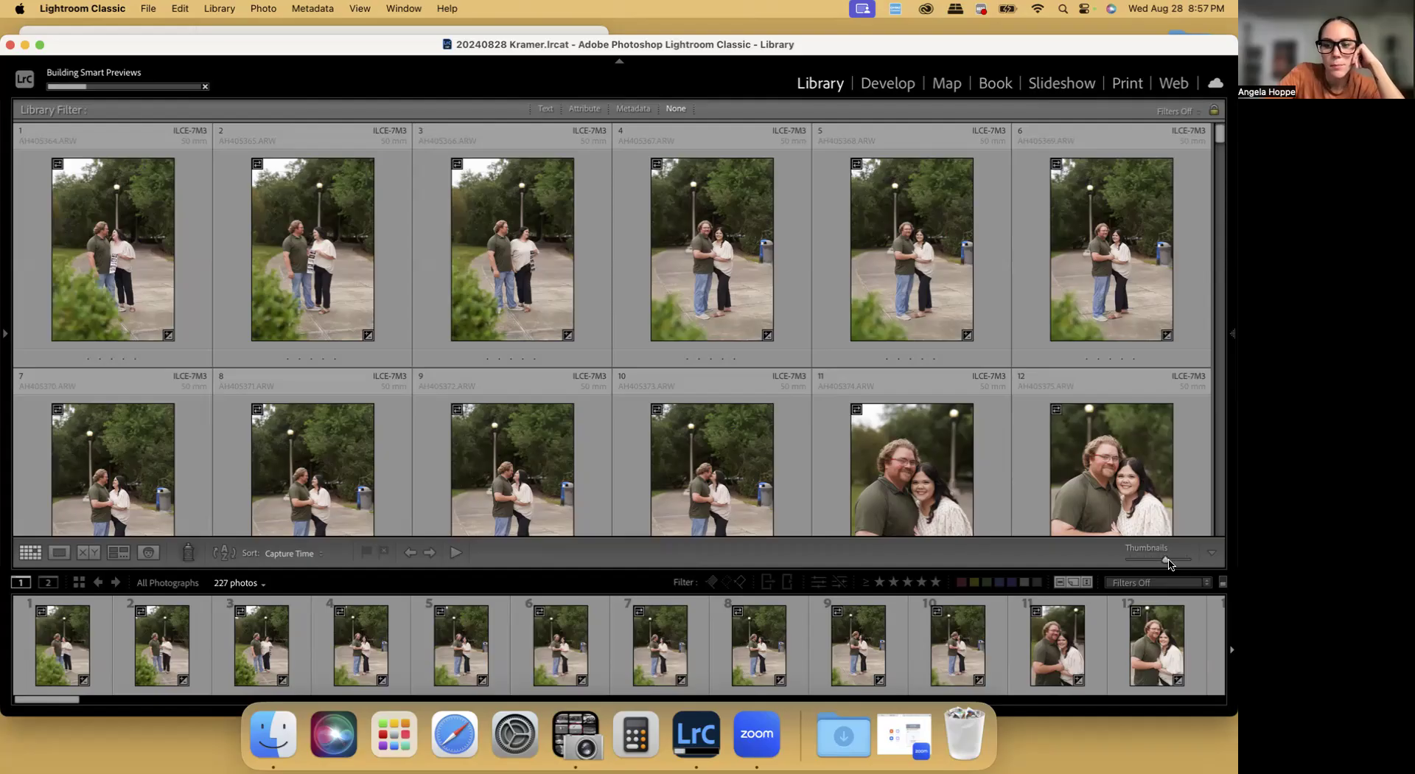
{"action": "left_click_drag", "start_coordinate": [1168, 563], "coordinate": [1173, 564]}
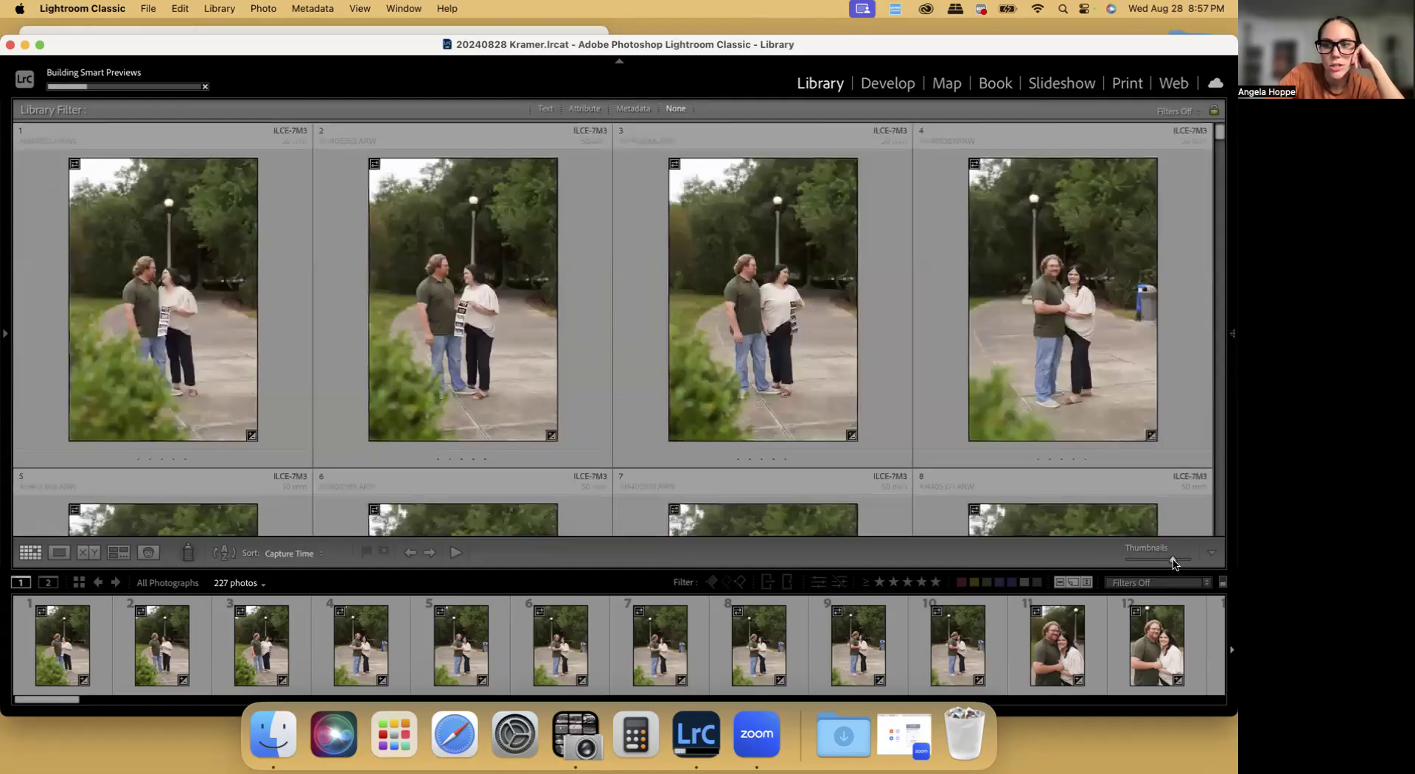
{"action": "left_click_drag", "start_coordinate": [1175, 563], "coordinate": [1178, 563]}
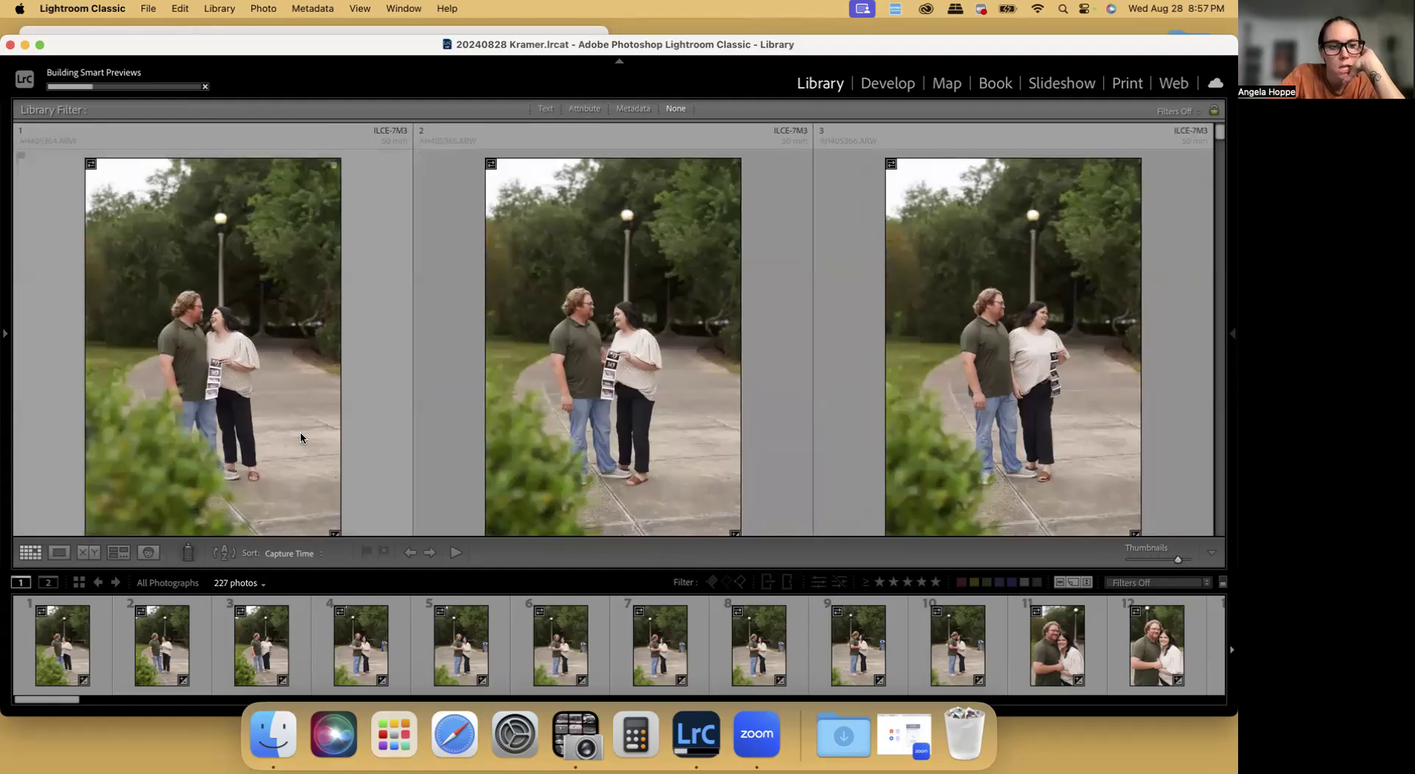
Use the Painter tool set to Target Collection to add photos 1 and 4 to the Culled collection
{"action": "left_click", "coordinate": [185, 554]}
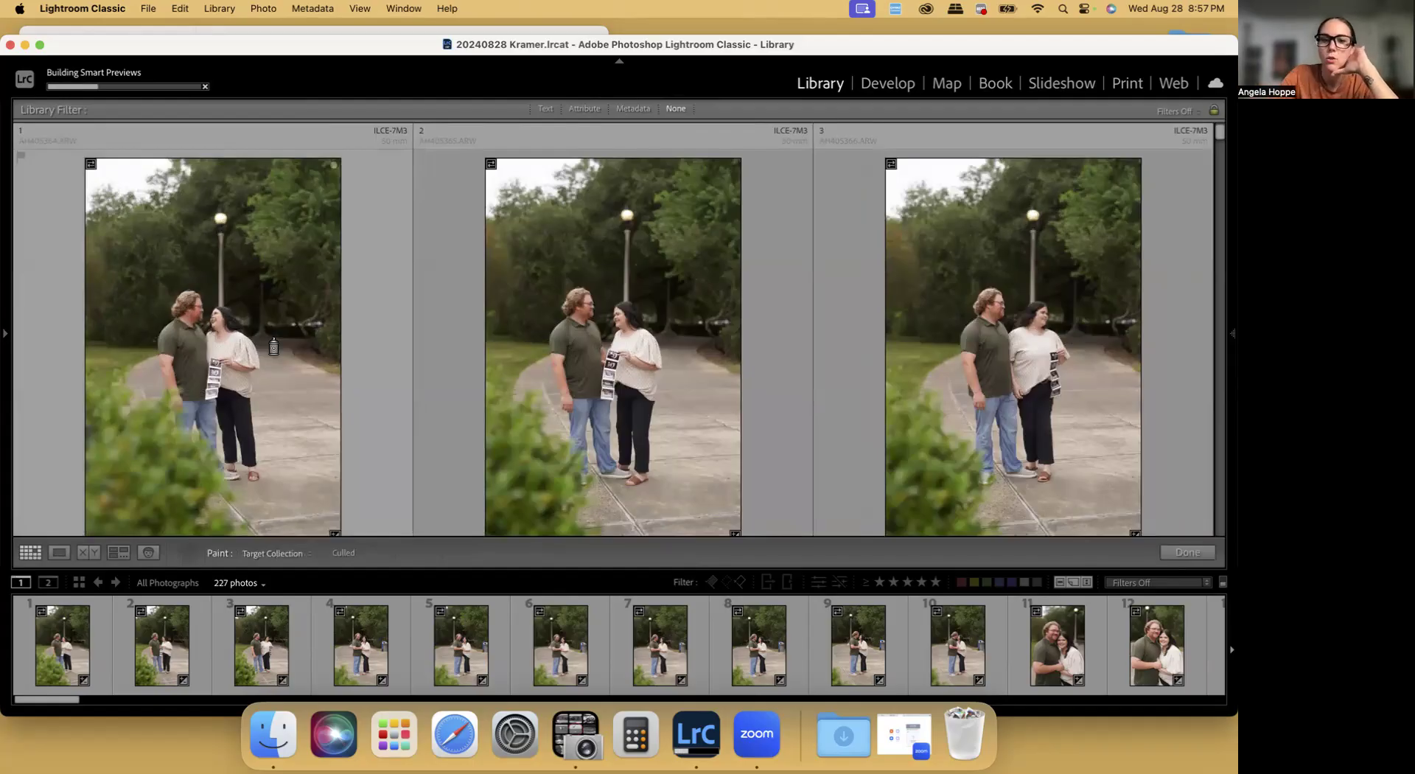
{"action": "left_click", "coordinate": [263, 366]}
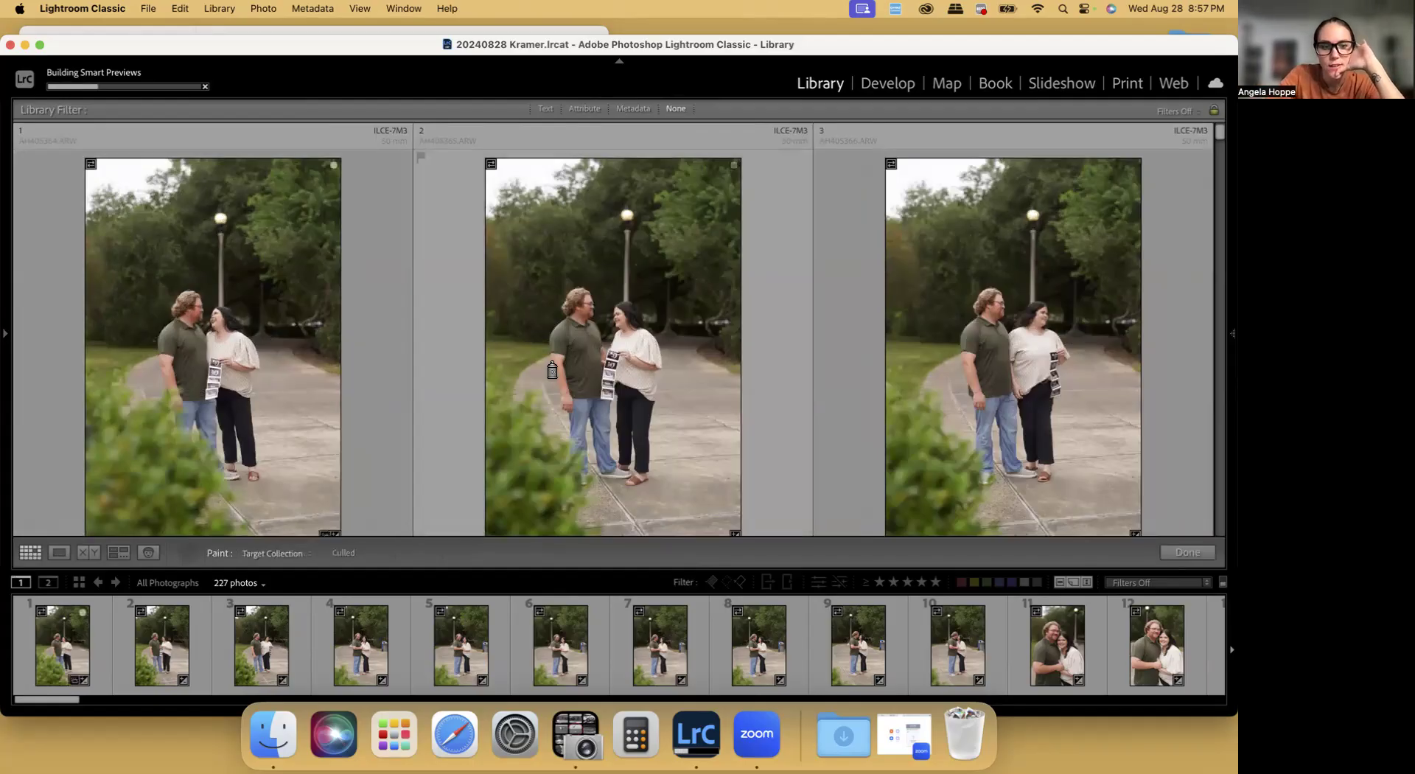
{"action": "scroll", "coordinate": [544, 366], "scroll_direction": "down", "scroll_amount": 2}
{"action": "scroll", "coordinate": [544, 366], "scroll_direction": "down", "scroll_amount": 3}
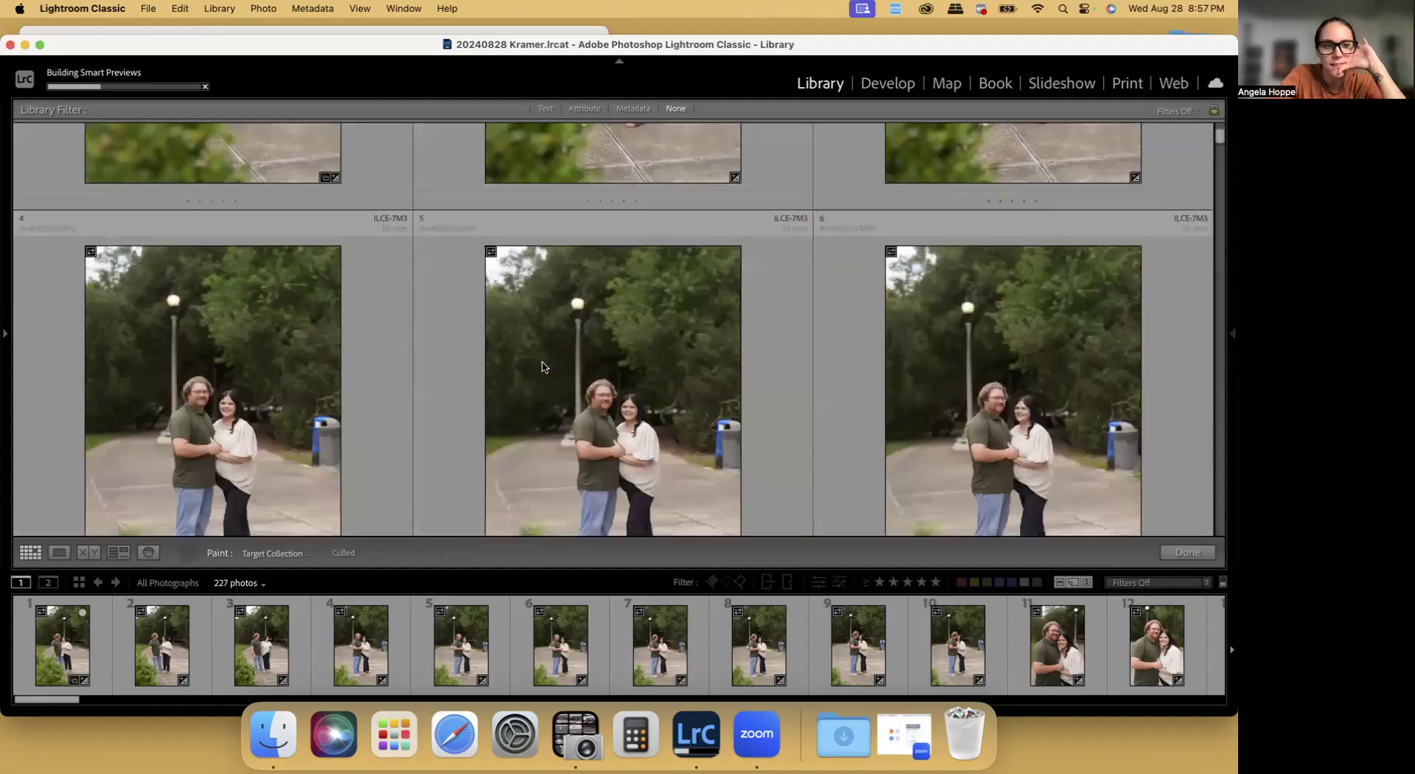
{"action": "scroll", "coordinate": [245, 376], "scroll_direction": "up", "scroll_amount": 3}
{"action": "left_click", "coordinate": [246, 374]}
{"action": "scroll", "coordinate": [631, 381], "scroll_direction": "down", "scroll_amount": 3}
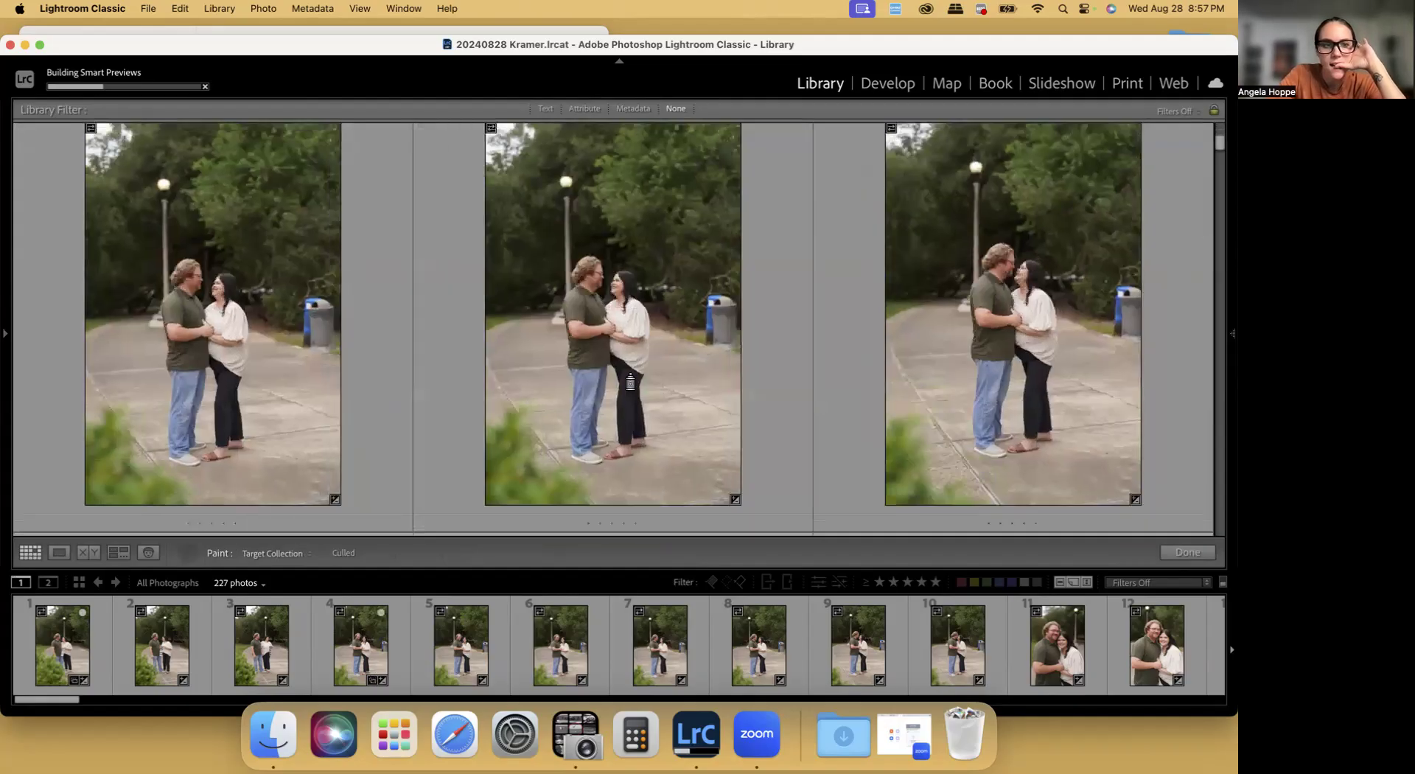
Paint photos 8, 9, 10 and 12 into the Culled target collection
{"action": "scroll", "coordinate": [633, 326], "scroll_direction": "down", "scroll_amount": 1}
{"action": "left_click", "coordinate": [633, 326]}
{"action": "left_click", "coordinate": [983, 332]}
{"action": "scroll", "coordinate": [977, 328], "scroll_direction": "down", "scroll_amount": 1}
{"action": "scroll", "coordinate": [977, 328], "scroll_direction": "down", "scroll_amount": 1}
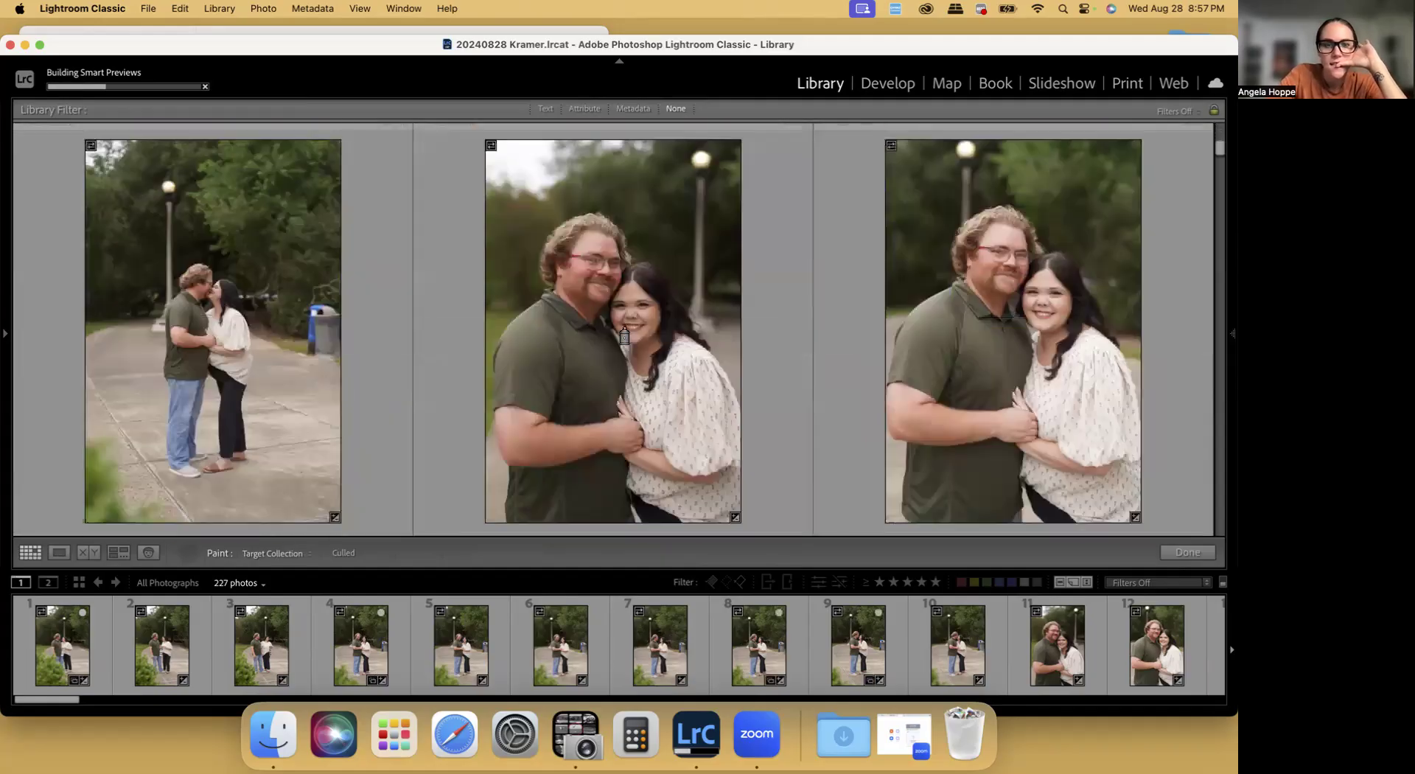
{"action": "left_click", "coordinate": [1042, 352]}
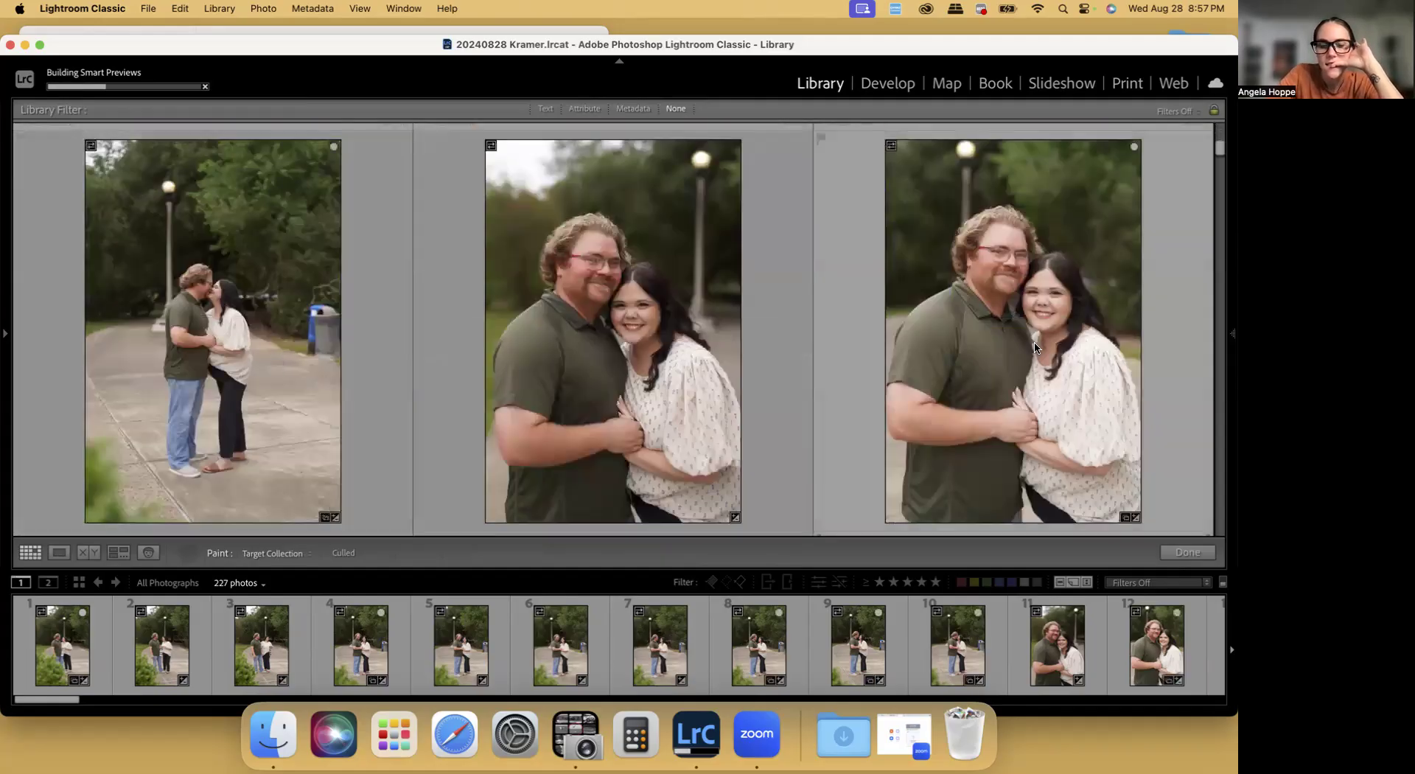
Skip photos 13 to 15 and paint photos 16, 17 and 18 into the Culled collection
{"action": "scroll", "coordinate": [1035, 347], "scroll_direction": "down", "scroll_amount": 1}
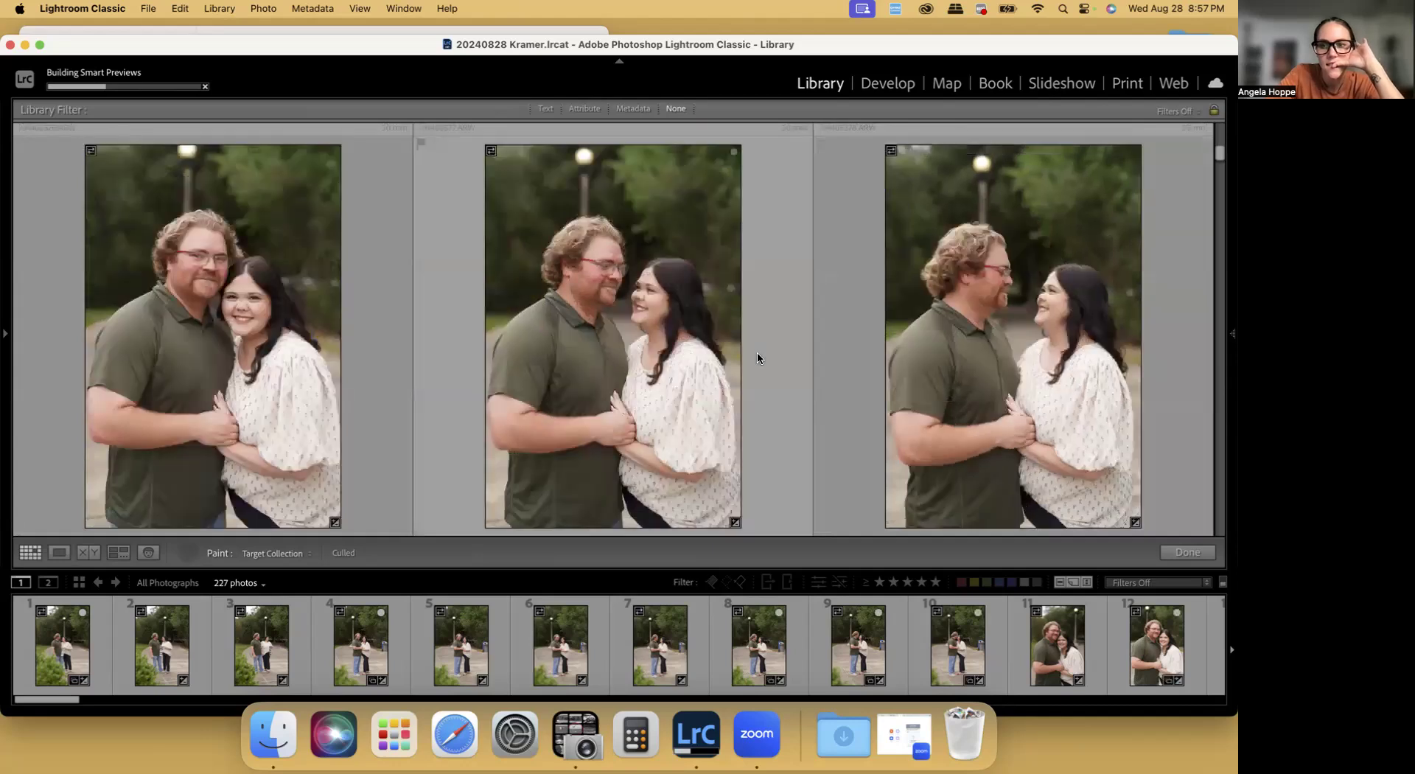
{"action": "scroll", "coordinate": [655, 302], "scroll_direction": "down", "scroll_amount": 1}
{"action": "scroll", "coordinate": [646, 297], "scroll_direction": "down", "scroll_amount": 2}
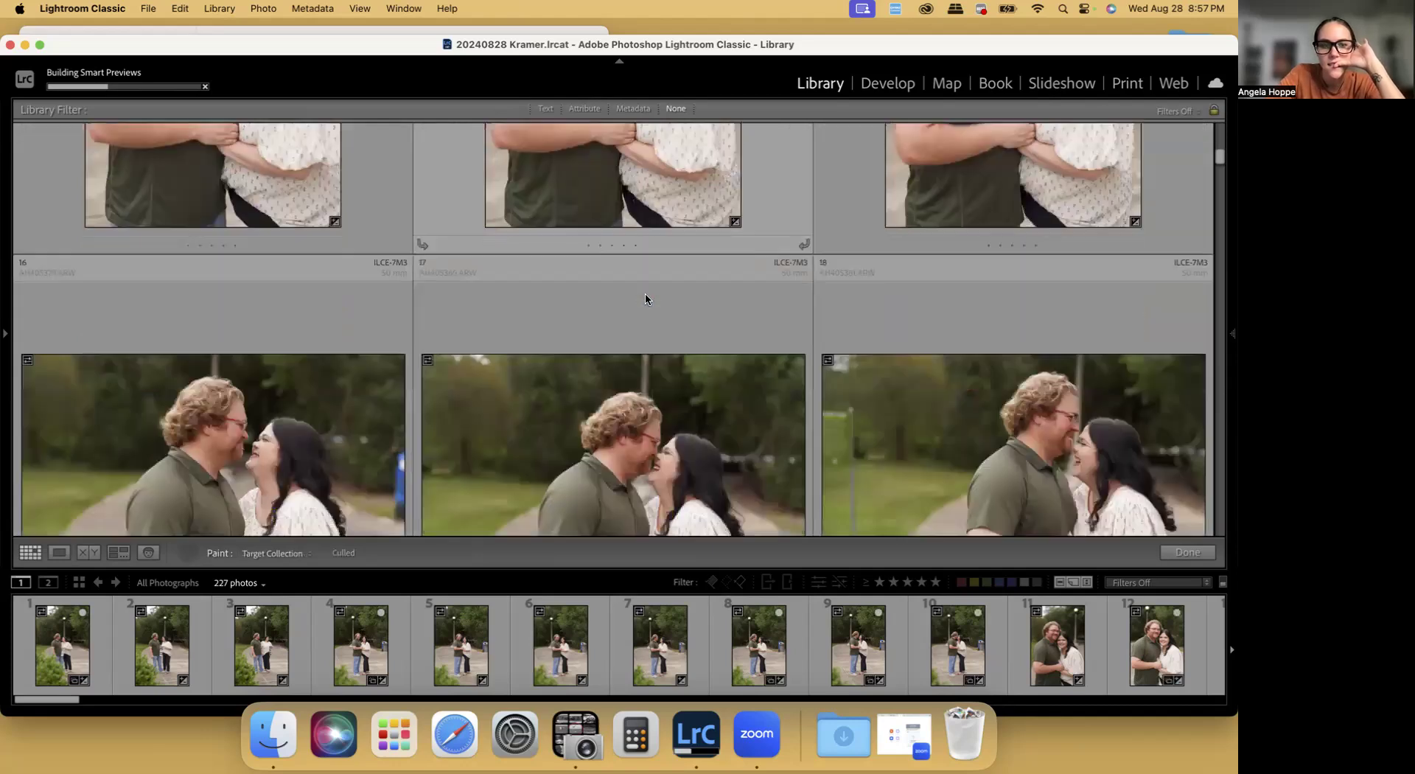
{"action": "scroll", "coordinate": [248, 343], "scroll_direction": "down", "scroll_amount": 1}
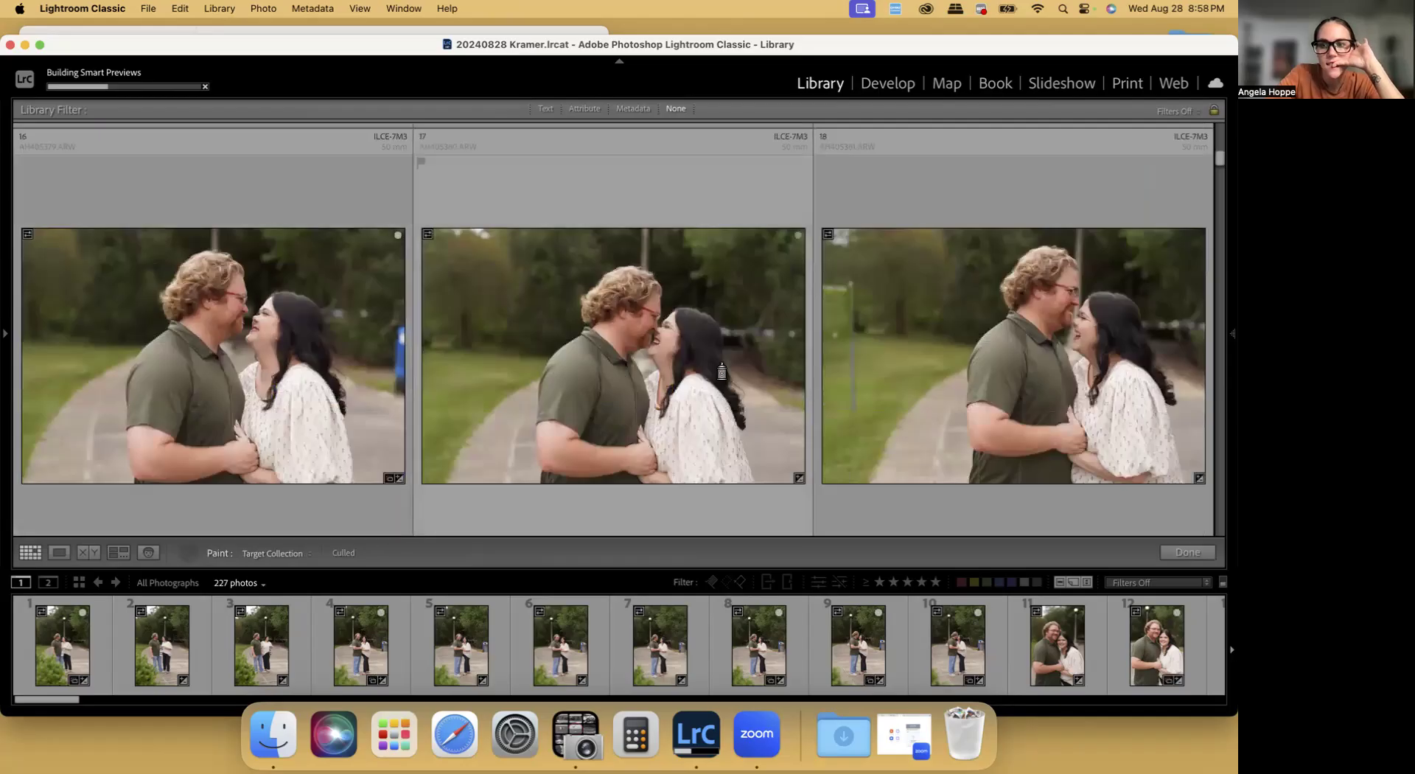
{"action": "scroll", "coordinate": [736, 365], "scroll_direction": "down", "scroll_amount": 1}
{"action": "scroll", "coordinate": [1096, 349], "scroll_direction": "down", "scroll_amount": 1}
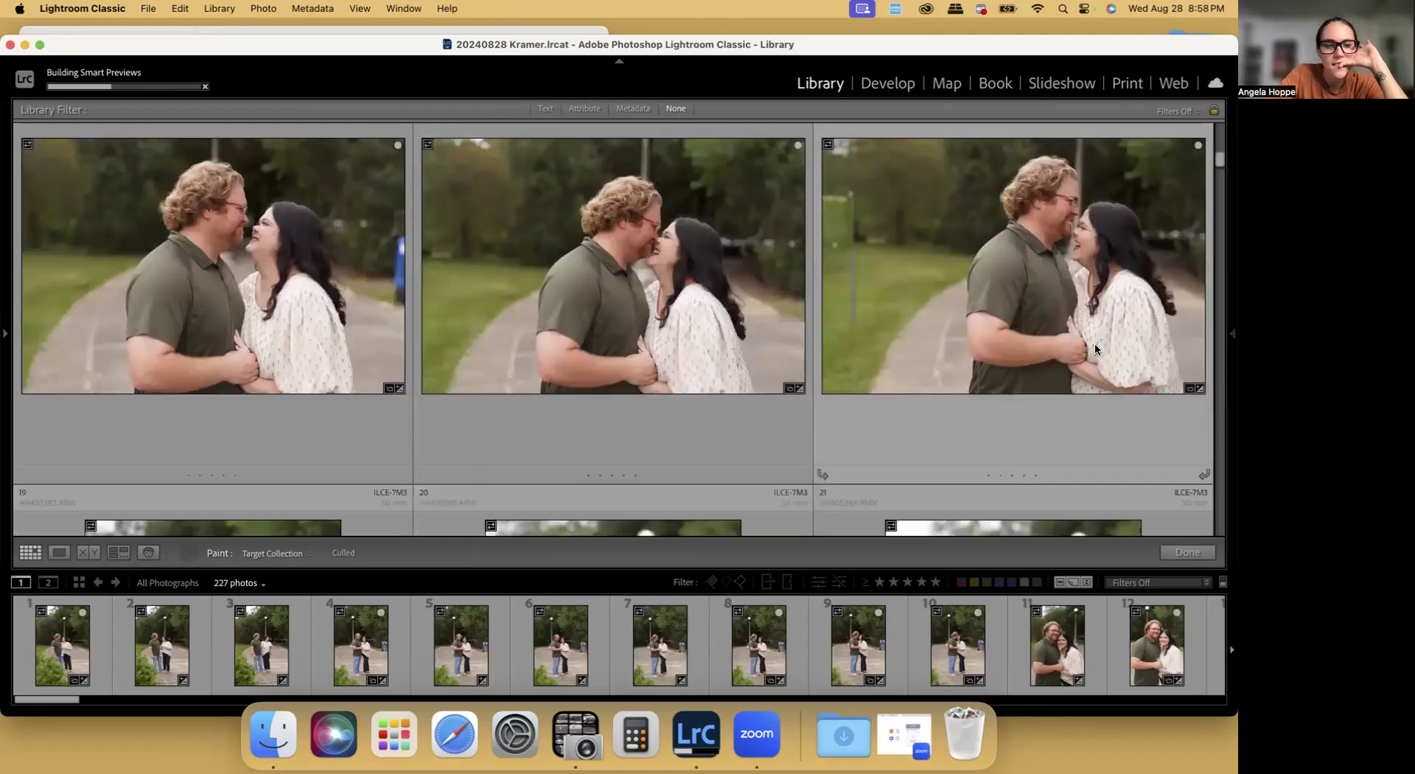
Paint photos 21 and 22 of the couple into the Culled collection
{"action": "scroll", "coordinate": [1094, 346], "scroll_direction": "down", "scroll_amount": 2}
{"action": "scroll", "coordinate": [1083, 342], "scroll_direction": "down", "scroll_amount": 1}
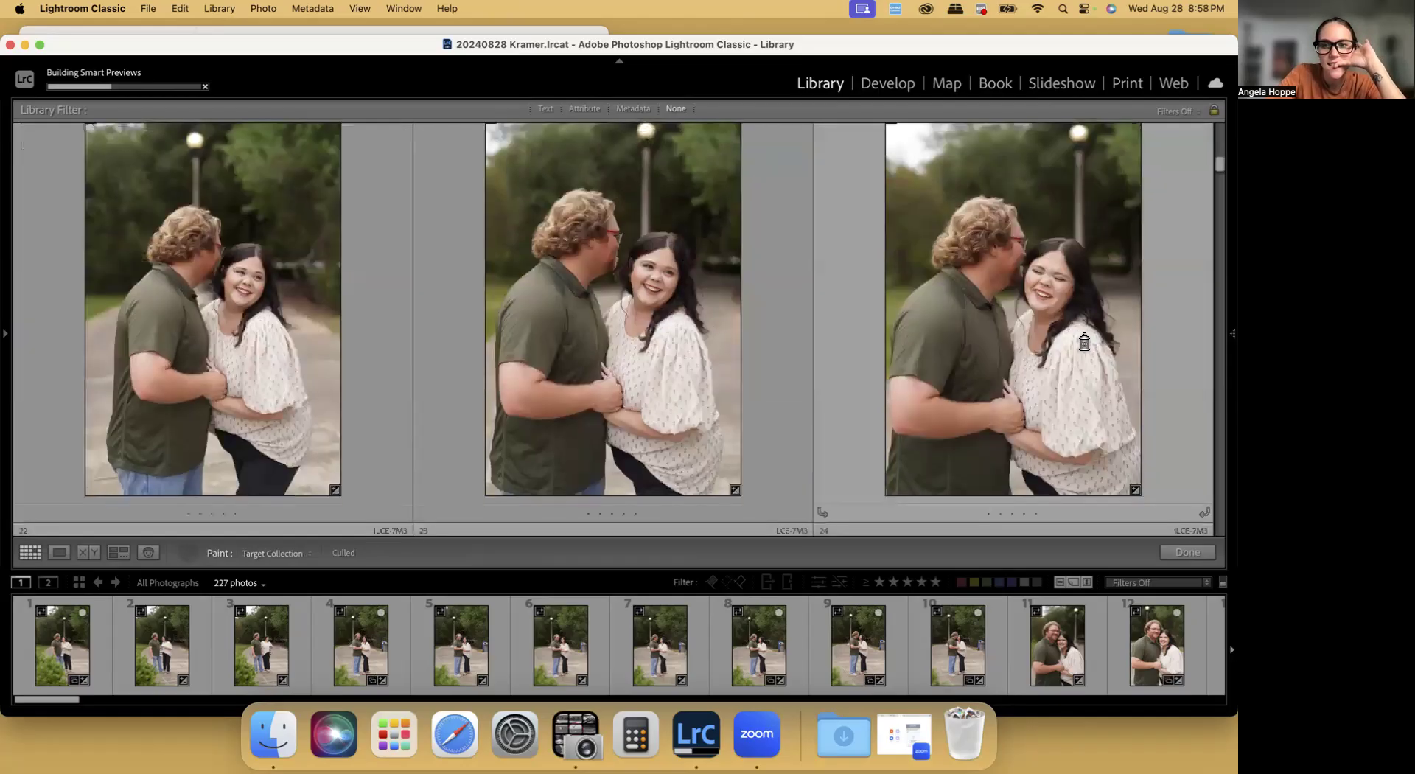
{"action": "scroll", "coordinate": [390, 336], "scroll_direction": "down", "scroll_amount": 3}
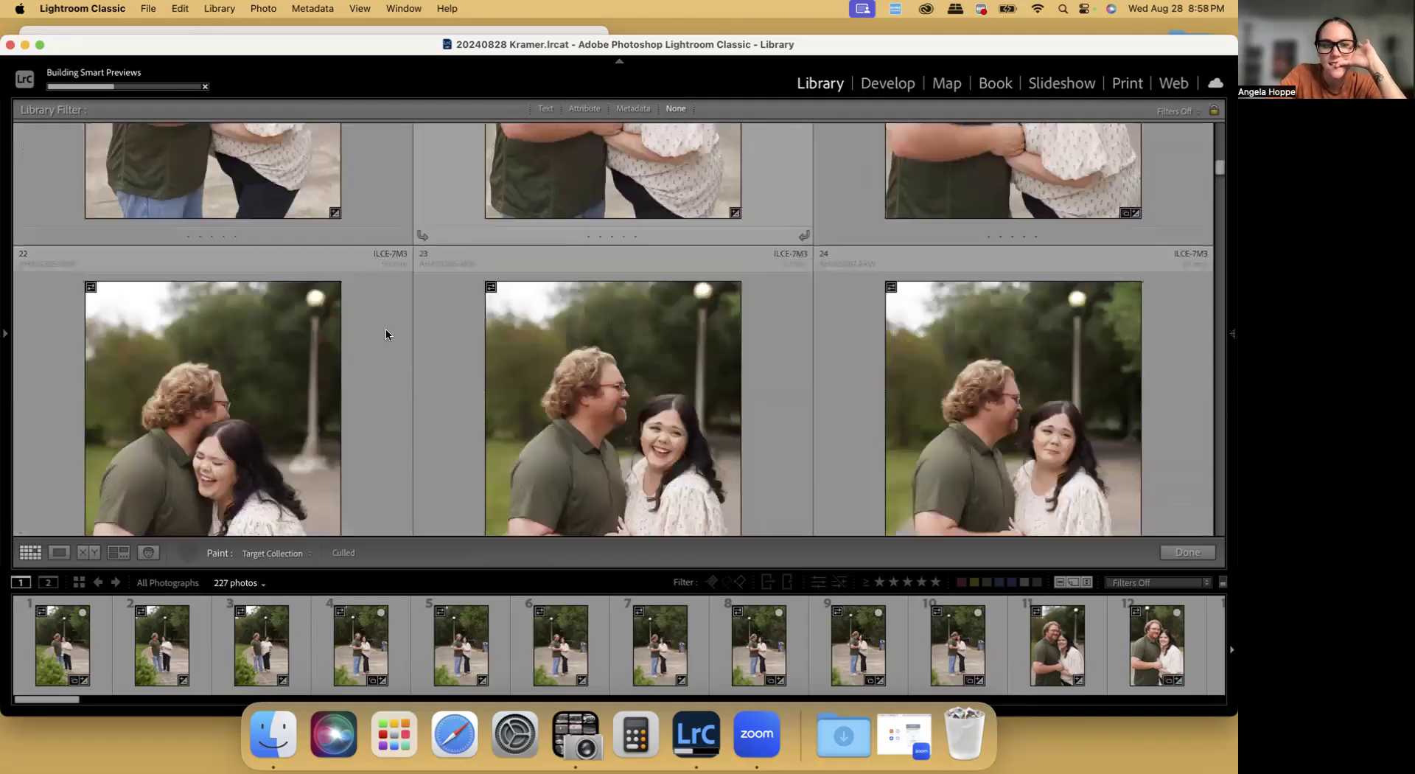
{"action": "scroll", "coordinate": [277, 347], "scroll_direction": "down", "scroll_amount": 1}
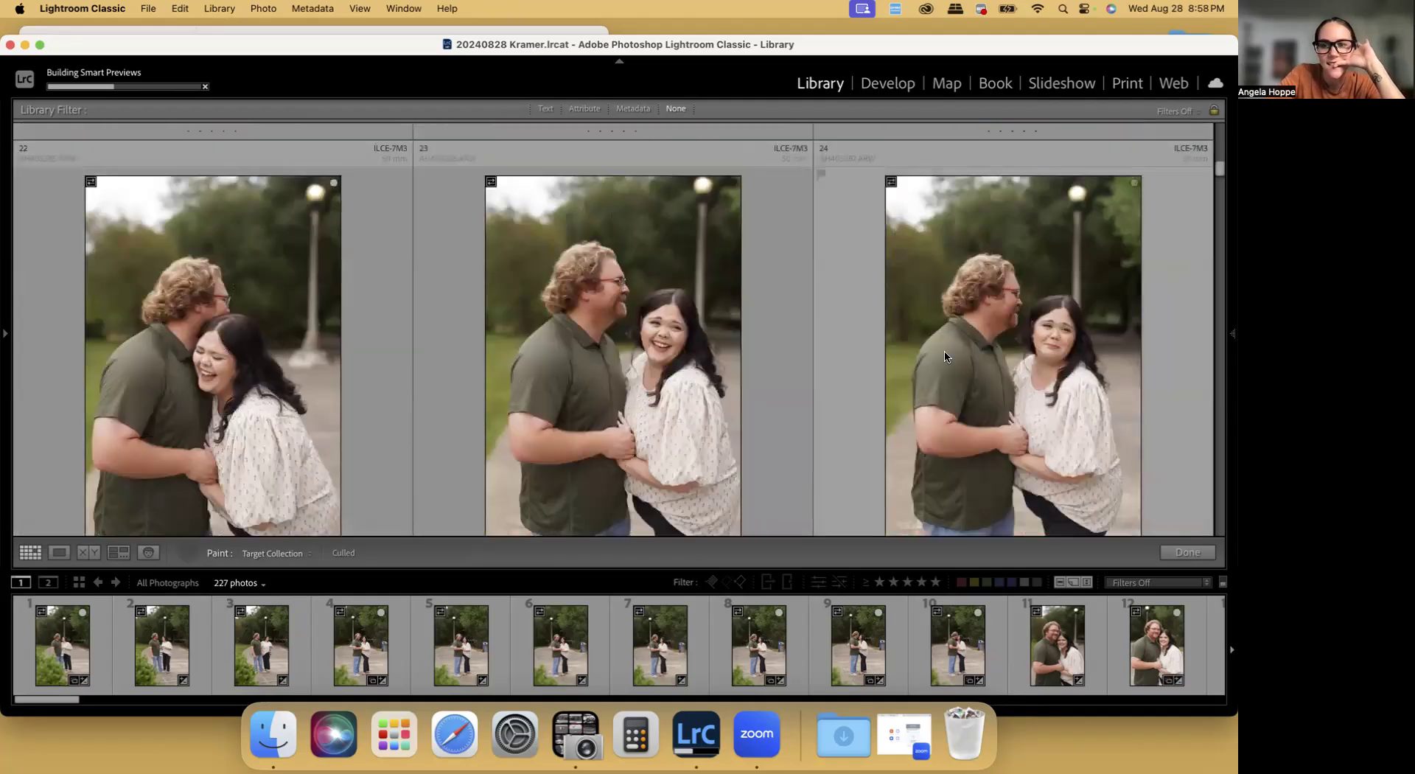
{"action": "scroll", "coordinate": [945, 357], "scroll_direction": "down", "scroll_amount": 5}
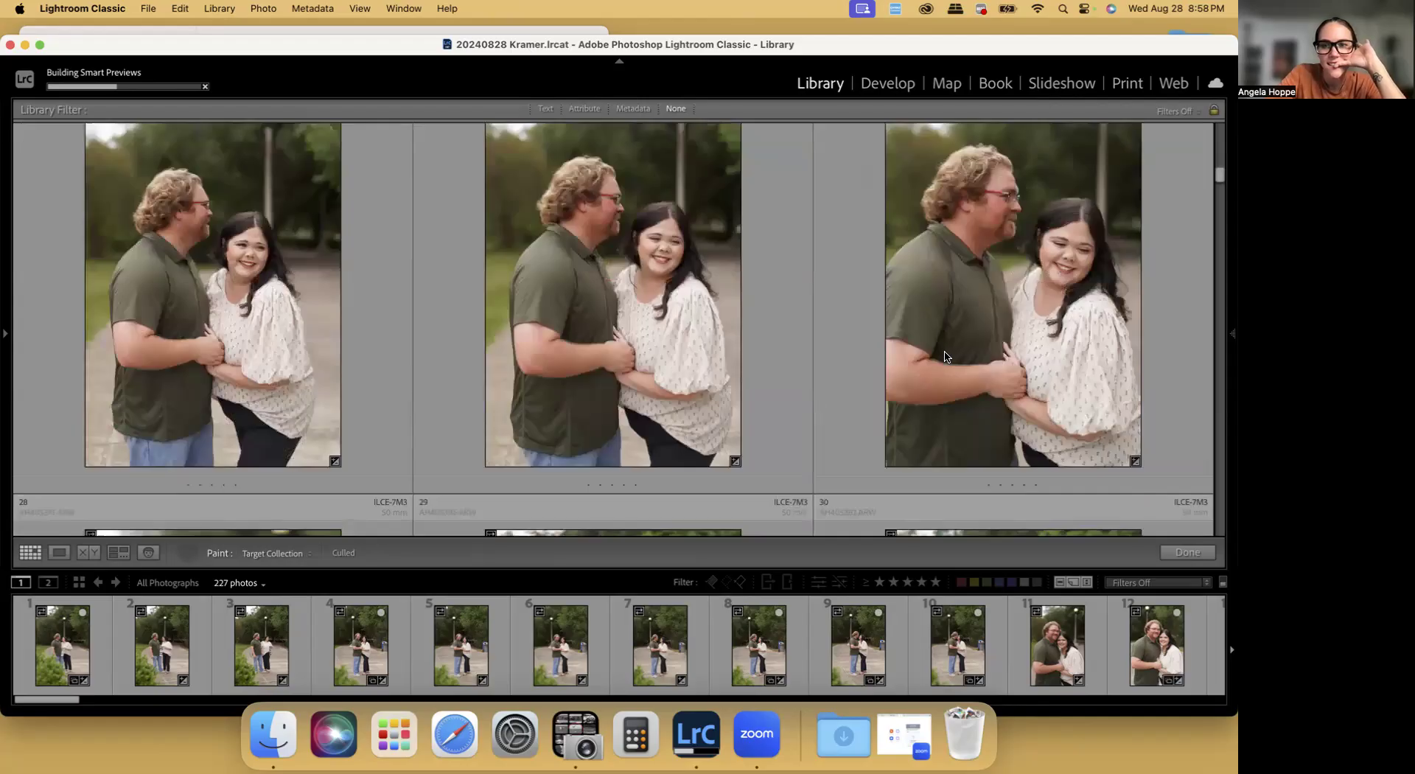
Paint photos 28, 29, 31 and 34 into the Culled collection
{"action": "scroll", "coordinate": [945, 357], "scroll_direction": "down", "scroll_amount": 2}
{"action": "scroll", "coordinate": [367, 329], "scroll_direction": "down", "scroll_amount": 3}
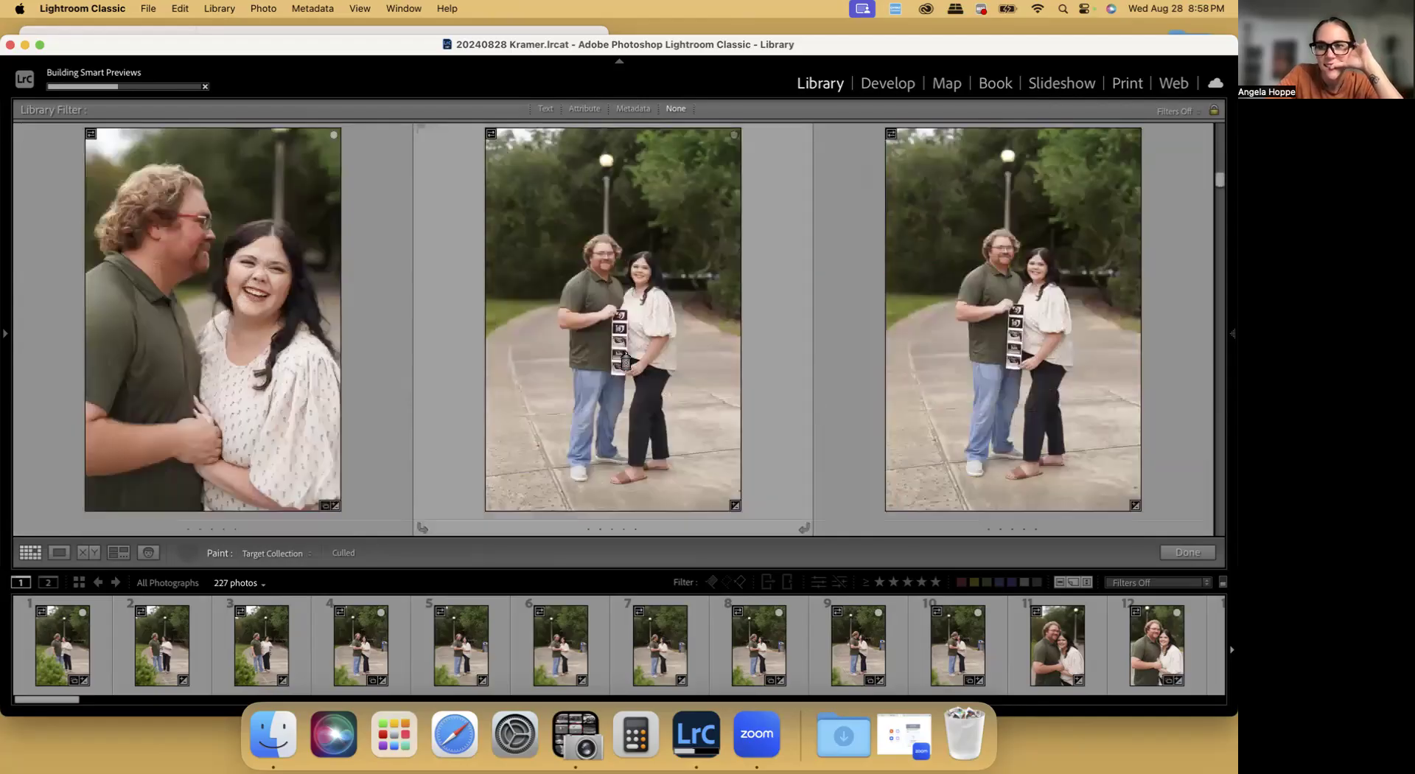
{"action": "left_click", "coordinate": [622, 359]}
{"action": "scroll", "coordinate": [617, 358], "scroll_direction": "down", "scroll_amount": 3}
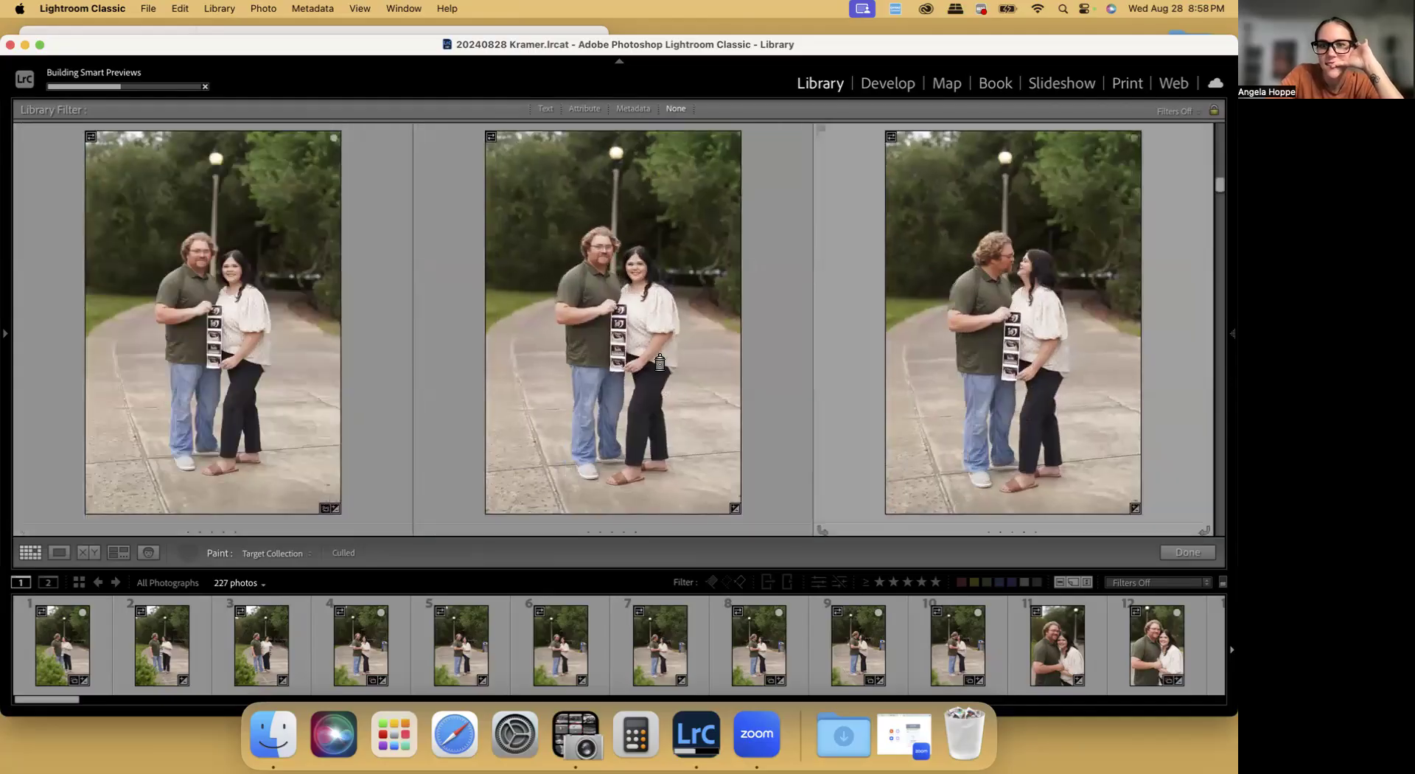
{"action": "scroll", "coordinate": [652, 359], "scroll_direction": "down", "scroll_amount": 3}
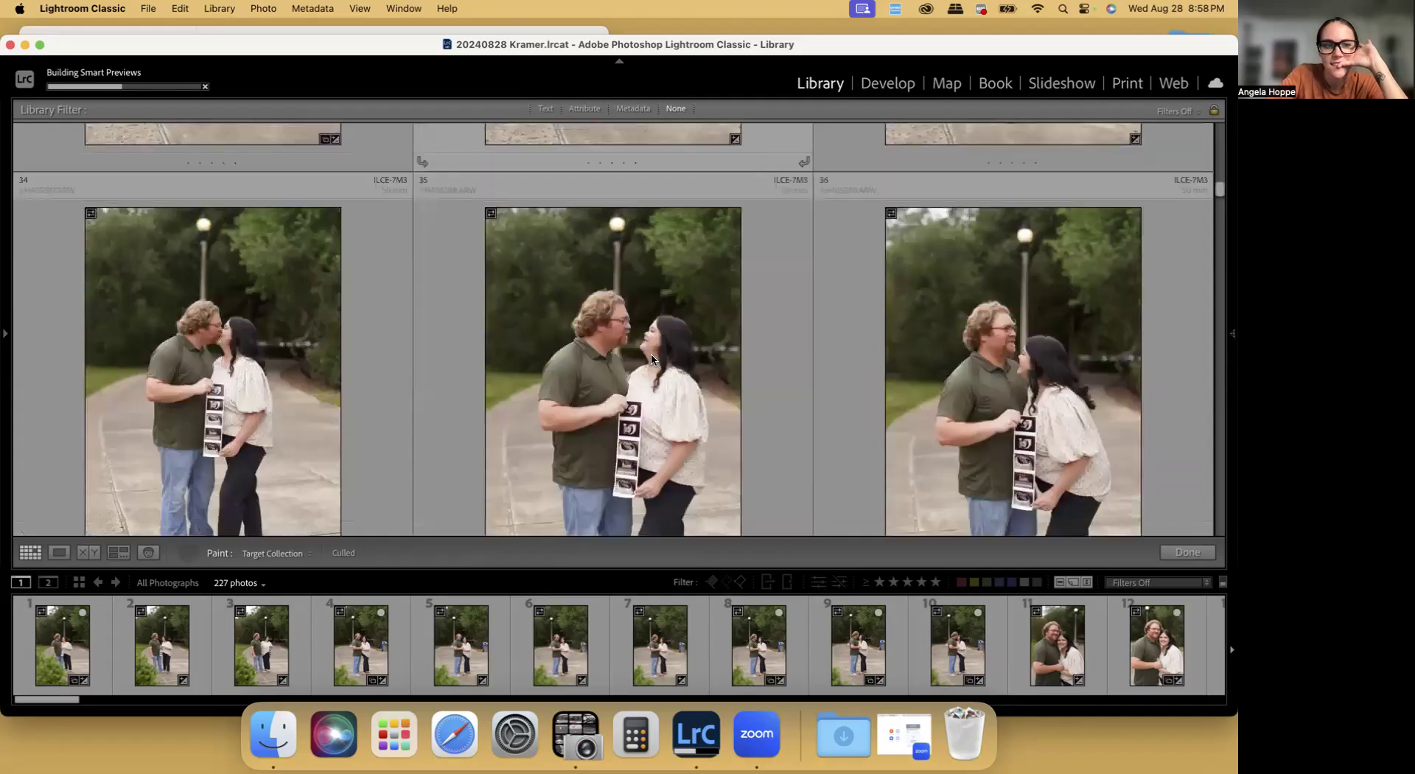
{"action": "scroll", "coordinate": [651, 360], "scroll_direction": "down", "scroll_amount": 2}
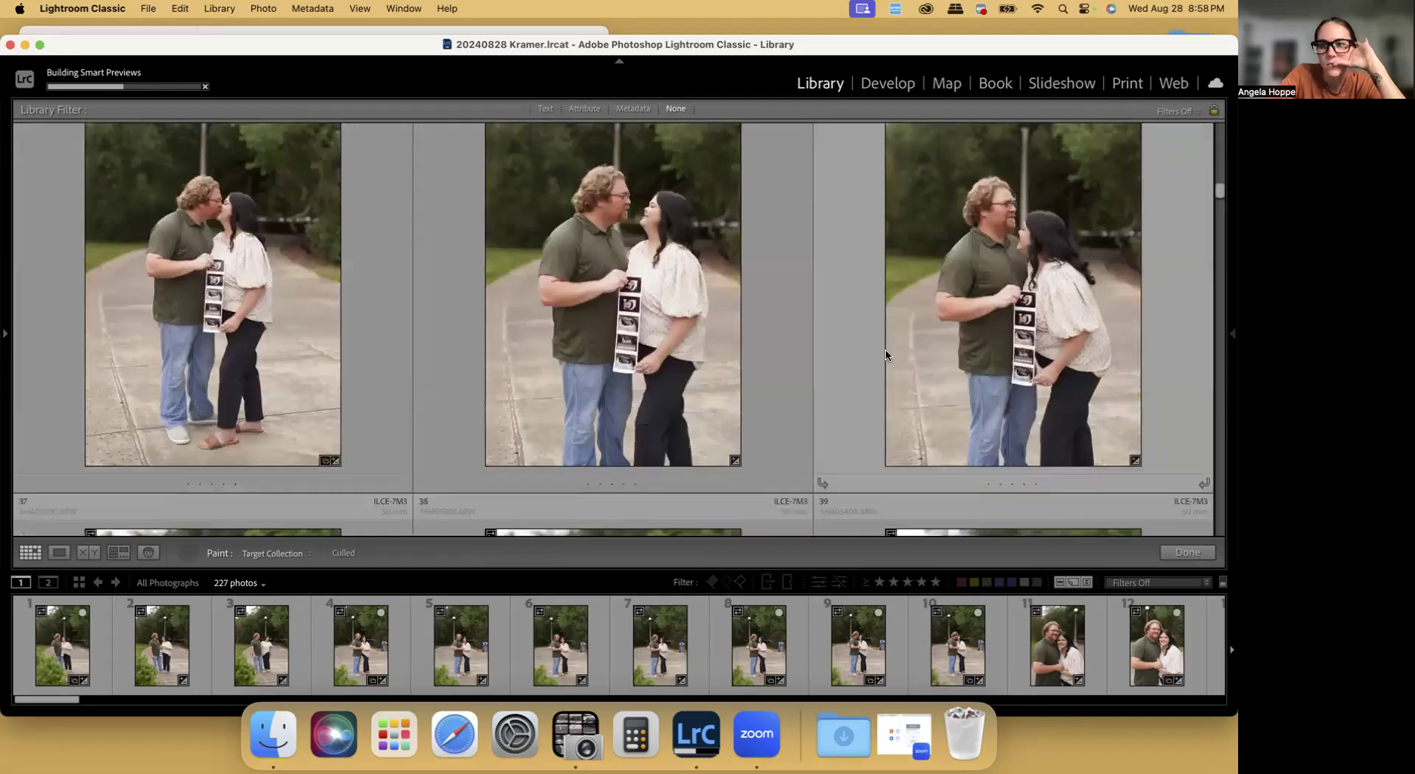
Paint photos 37 and 38 with the ultrasound strip into the Culled collection
{"action": "scroll", "coordinate": [886, 355], "scroll_direction": "down", "scroll_amount": 3}
{"action": "scroll", "coordinate": [243, 369], "scroll_direction": "down", "scroll_amount": 1}
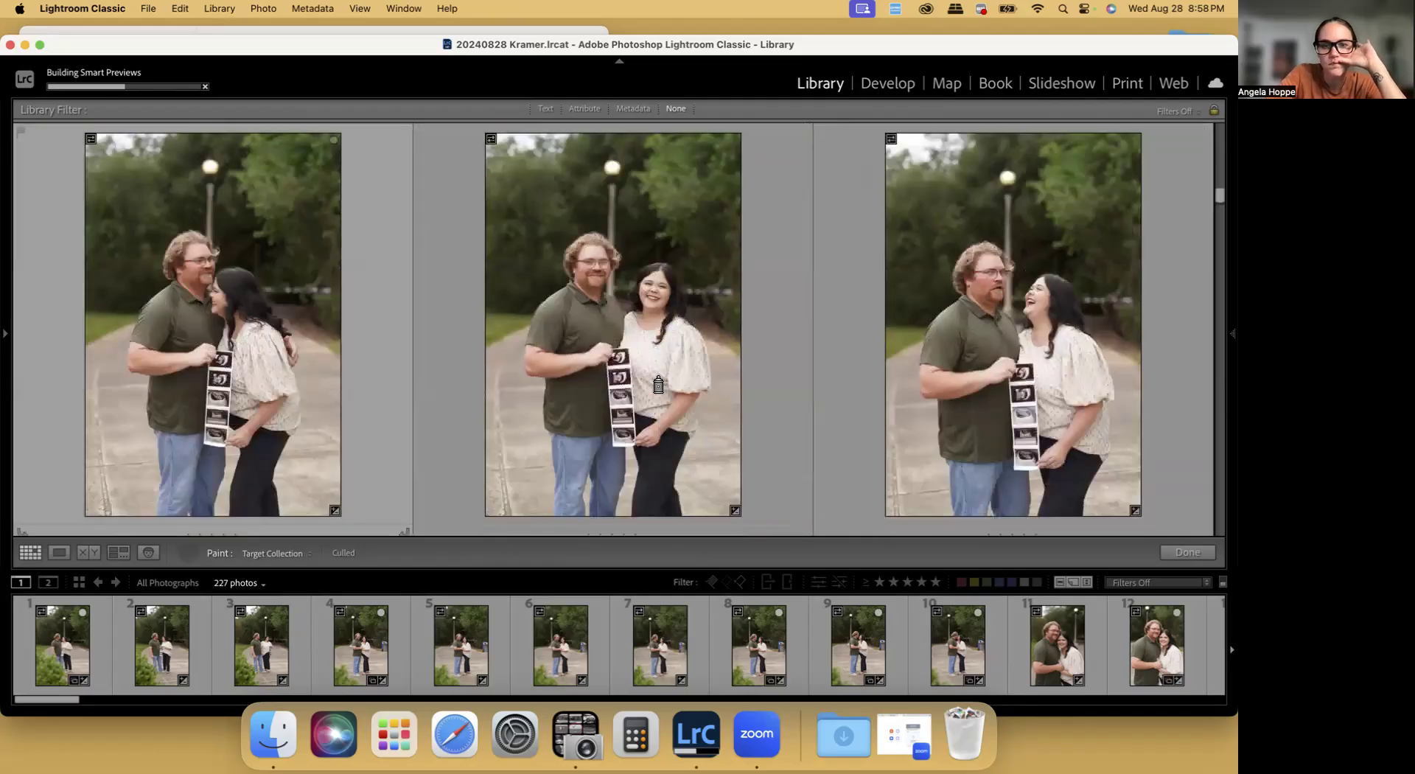
{"action": "scroll", "coordinate": [905, 379], "scroll_direction": "down", "scroll_amount": 1}
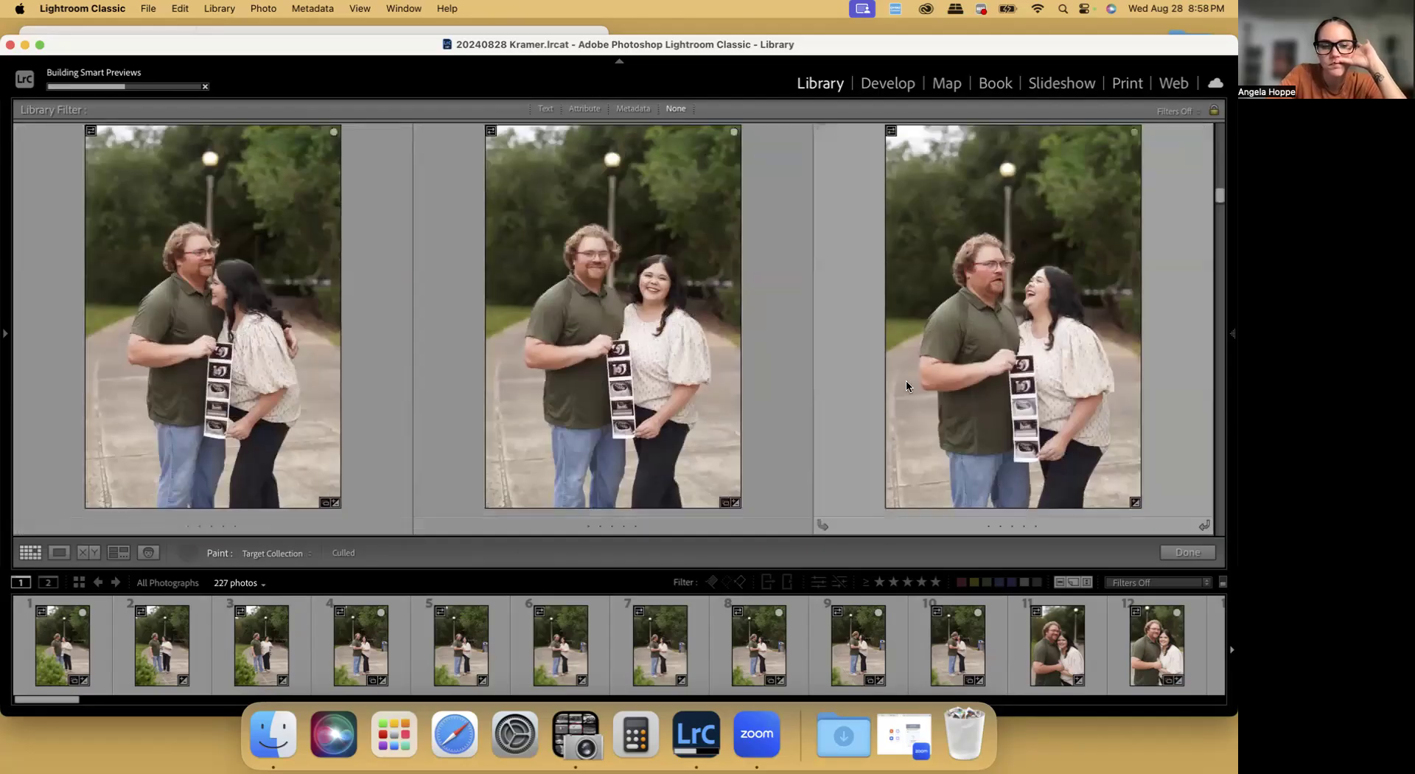
{"action": "scroll", "coordinate": [197, 341], "scroll_direction": "down", "scroll_amount": 1}
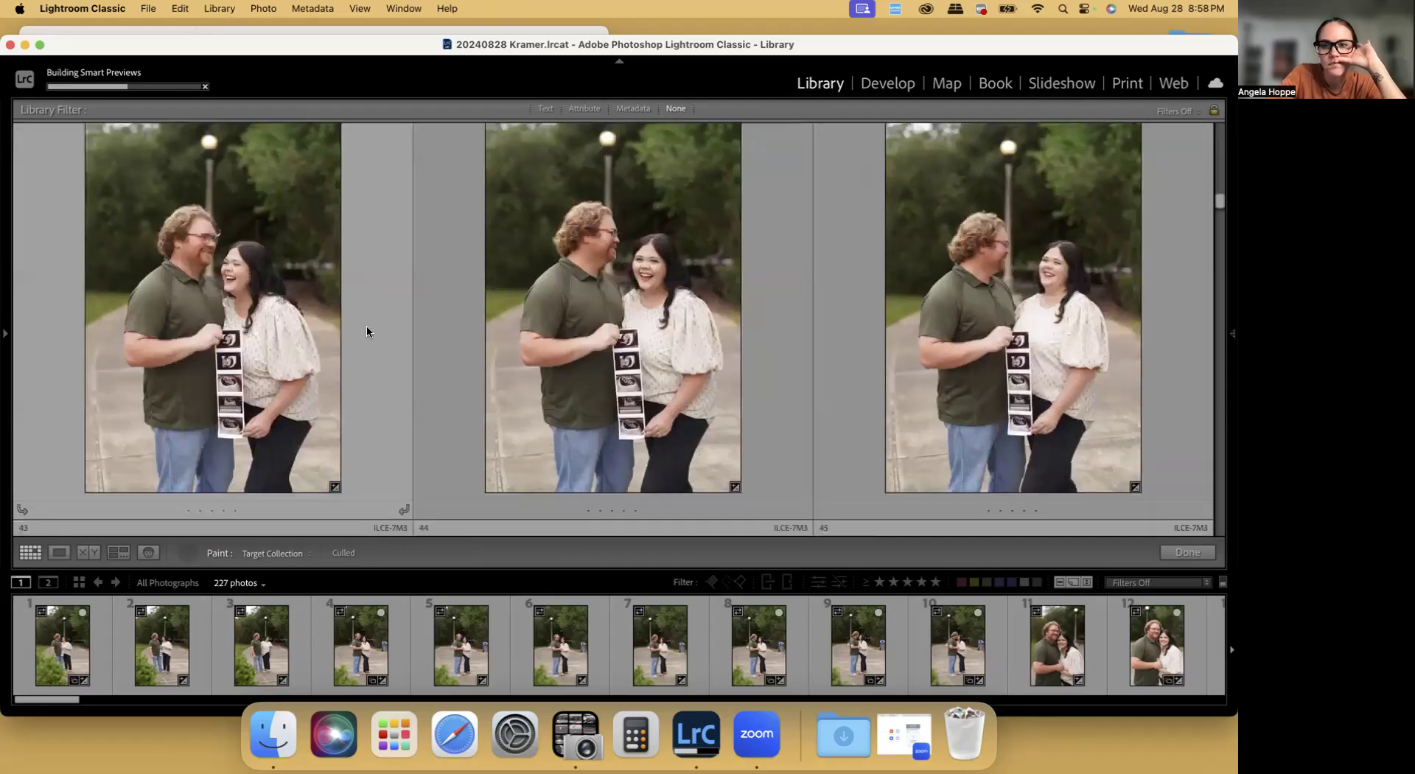
Paint photo 45 of the woman leaning on the man's shoulder with the ultrasound strip into the Culled collection
{"action": "scroll", "coordinate": [998, 359], "scroll_direction": "down", "scroll_amount": 1}
{"action": "scroll", "coordinate": [998, 360], "scroll_direction": "down", "scroll_amount": 5}
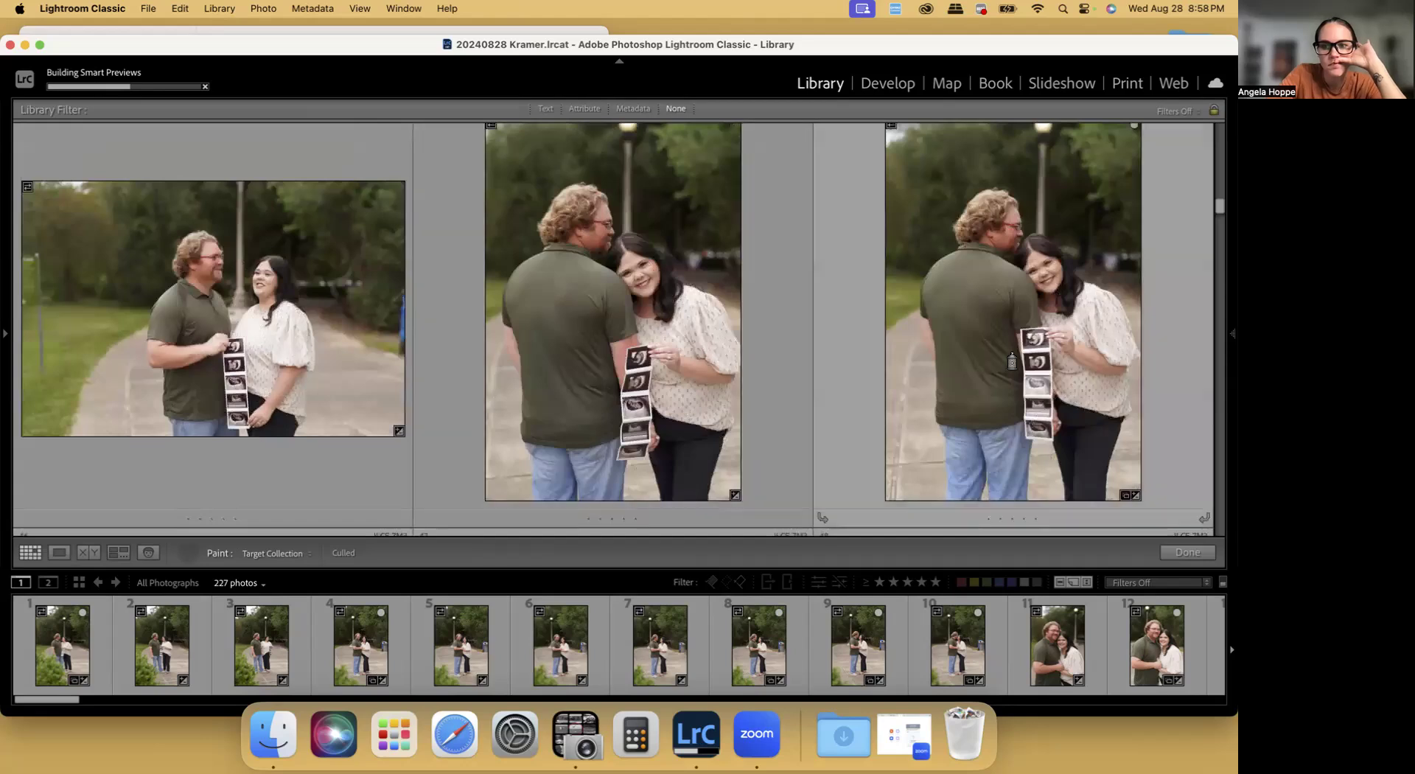
{"action": "scroll", "coordinate": [1012, 361], "scroll_direction": "down", "scroll_amount": 5}
{"action": "scroll", "coordinate": [326, 328], "scroll_direction": "down", "scroll_amount": 1}
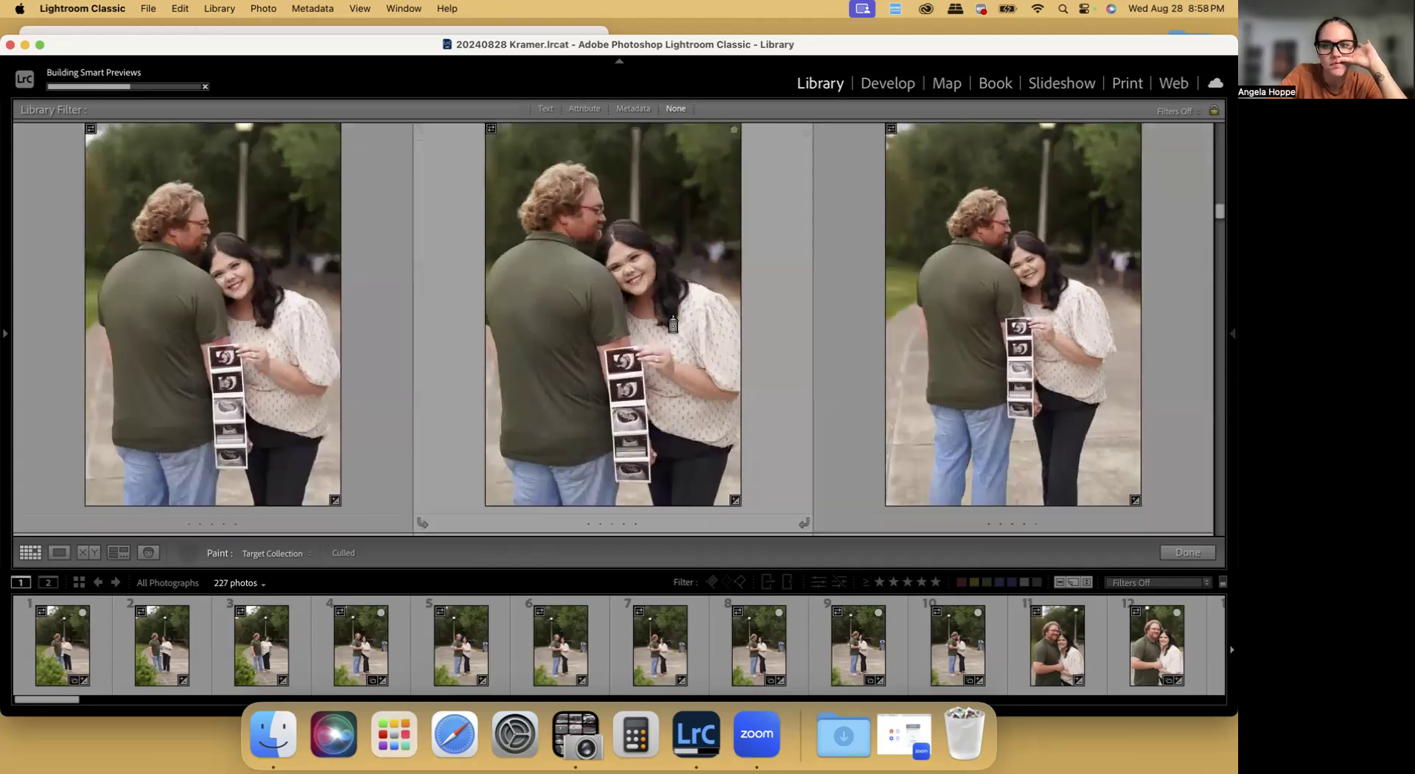
Review photos 49 to 59, in which the ultrasound strip is held against the man's back, for culling
{"action": "scroll", "coordinate": [673, 324], "scroll_direction": "down", "scroll_amount": 3}
{"action": "scroll", "coordinate": [663, 321], "scroll_direction": "down", "scroll_amount": 3}
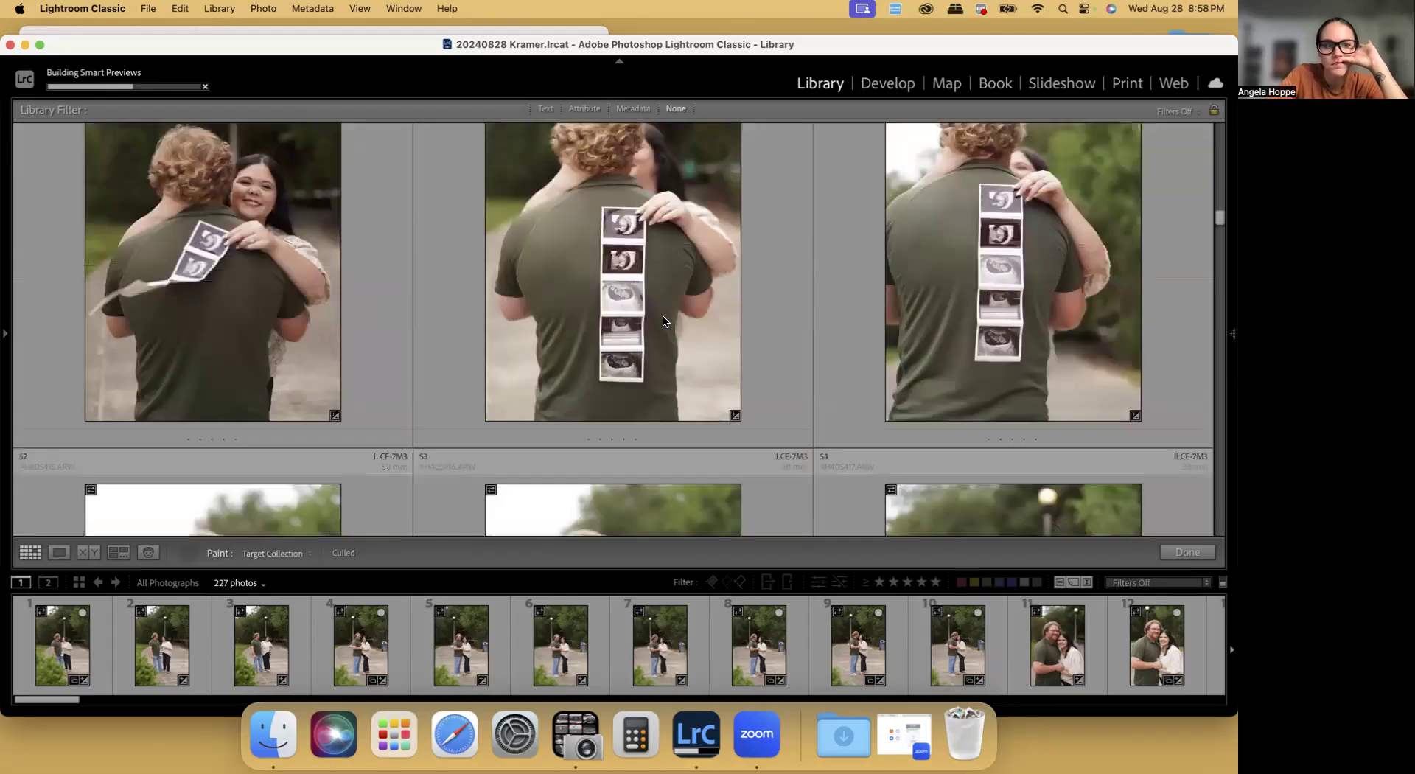
{"action": "scroll", "coordinate": [644, 294], "scroll_direction": "up", "scroll_amount": 1}
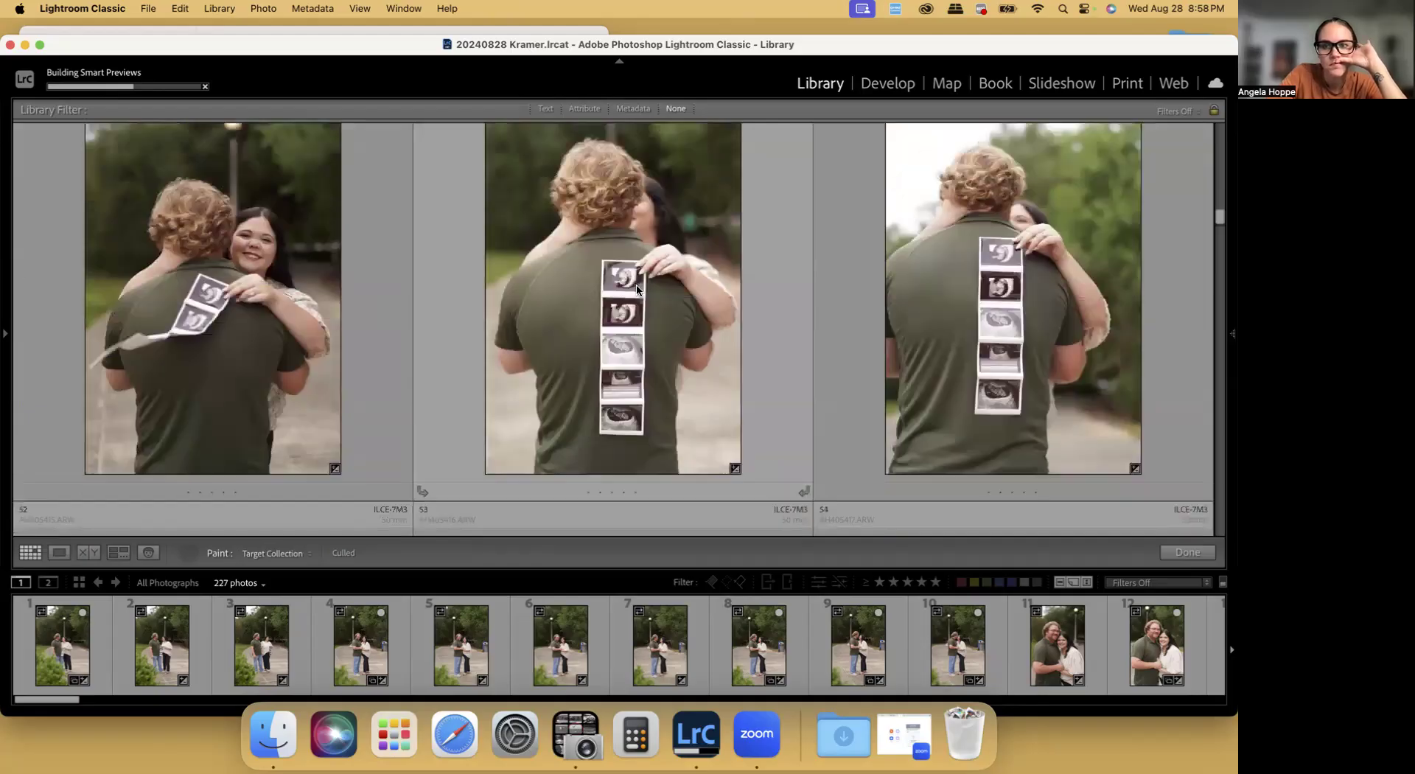
{"action": "scroll", "coordinate": [637, 287], "scroll_direction": "down", "scroll_amount": 1}
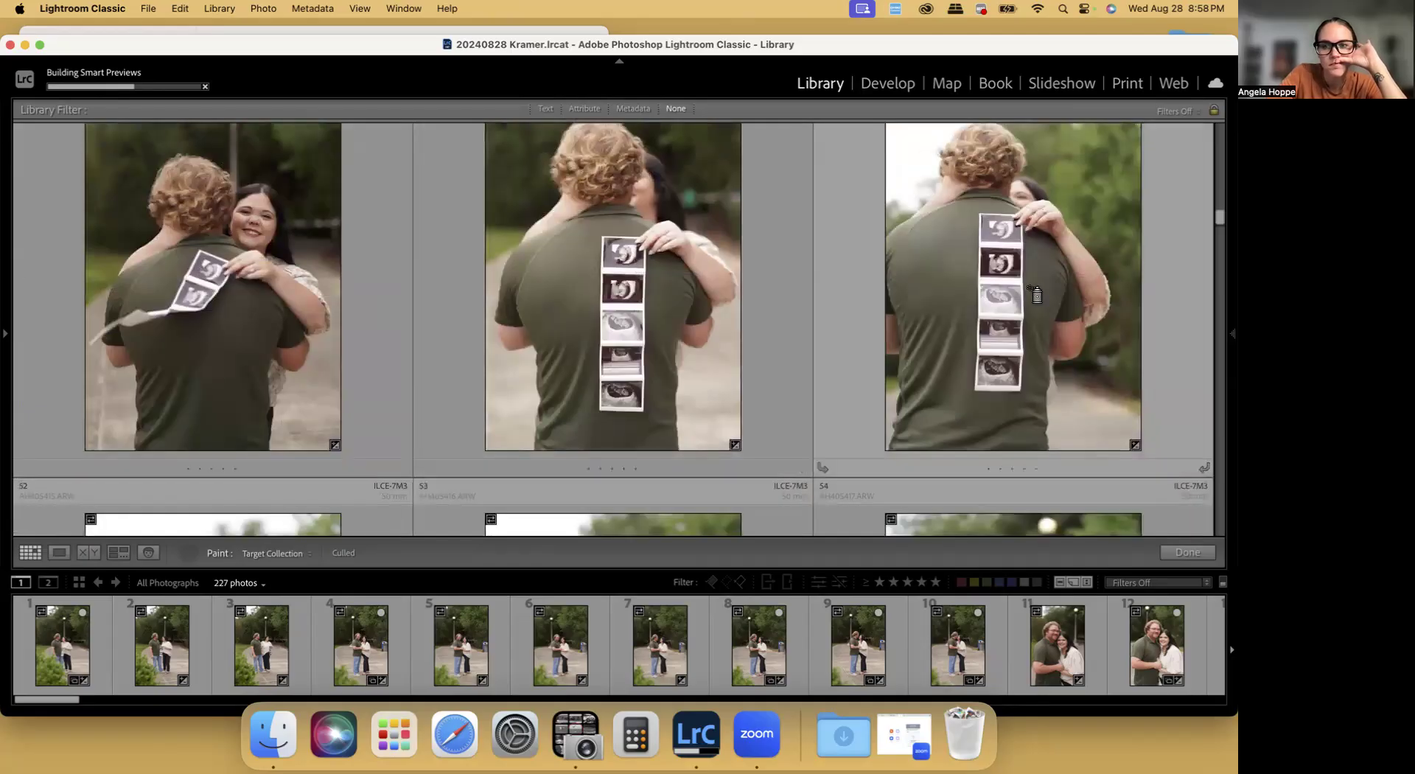
{"action": "scroll", "coordinate": [1028, 291], "scroll_direction": "down", "scroll_amount": 4}
{"action": "scroll", "coordinate": [597, 313], "scroll_direction": "down", "scroll_amount": 2}
{"action": "scroll", "coordinate": [621, 310], "scroll_direction": "down", "scroll_amount": 5}
{"action": "scroll", "coordinate": [474, 309], "scroll_direction": "down", "scroll_amount": 3}
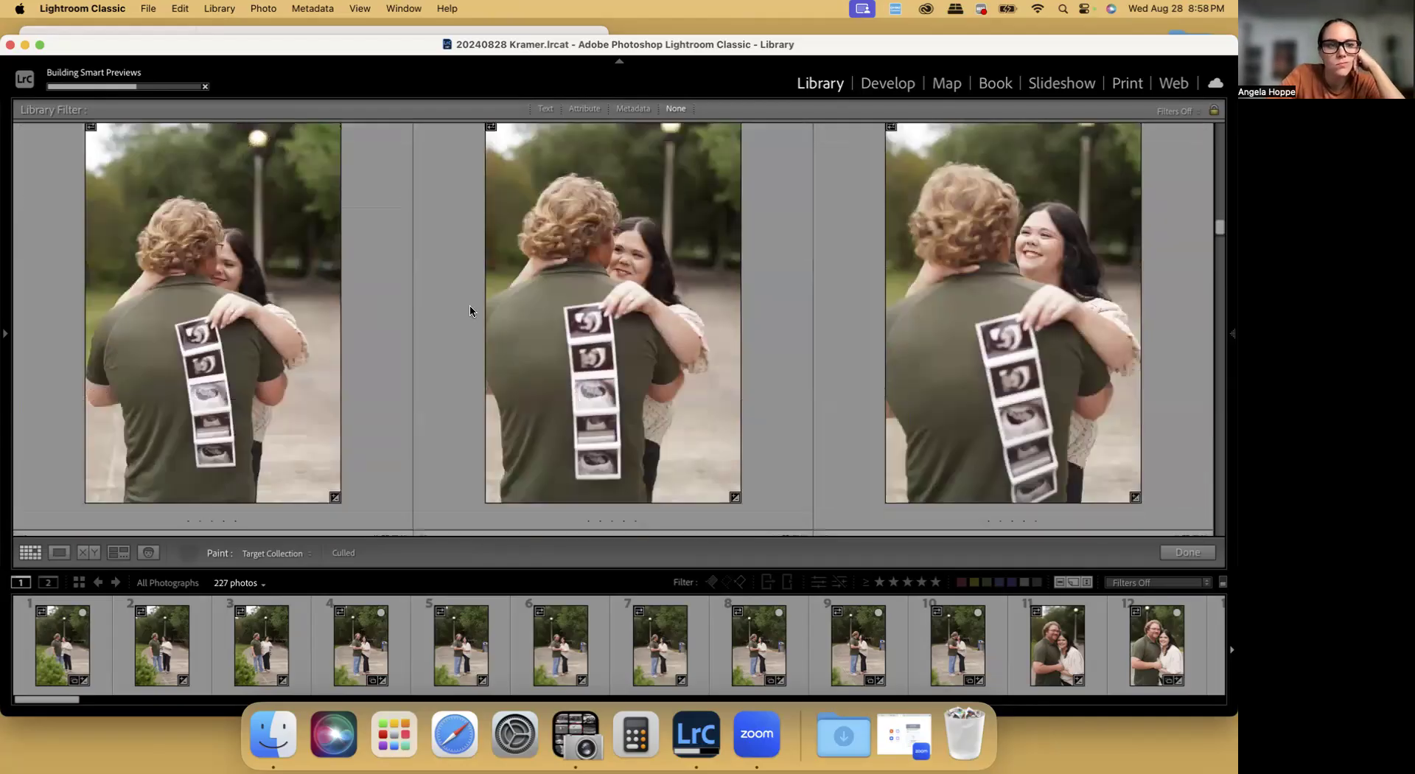
{"action": "scroll", "coordinate": [231, 302], "scroll_direction": "down", "scroll_amount": 2}
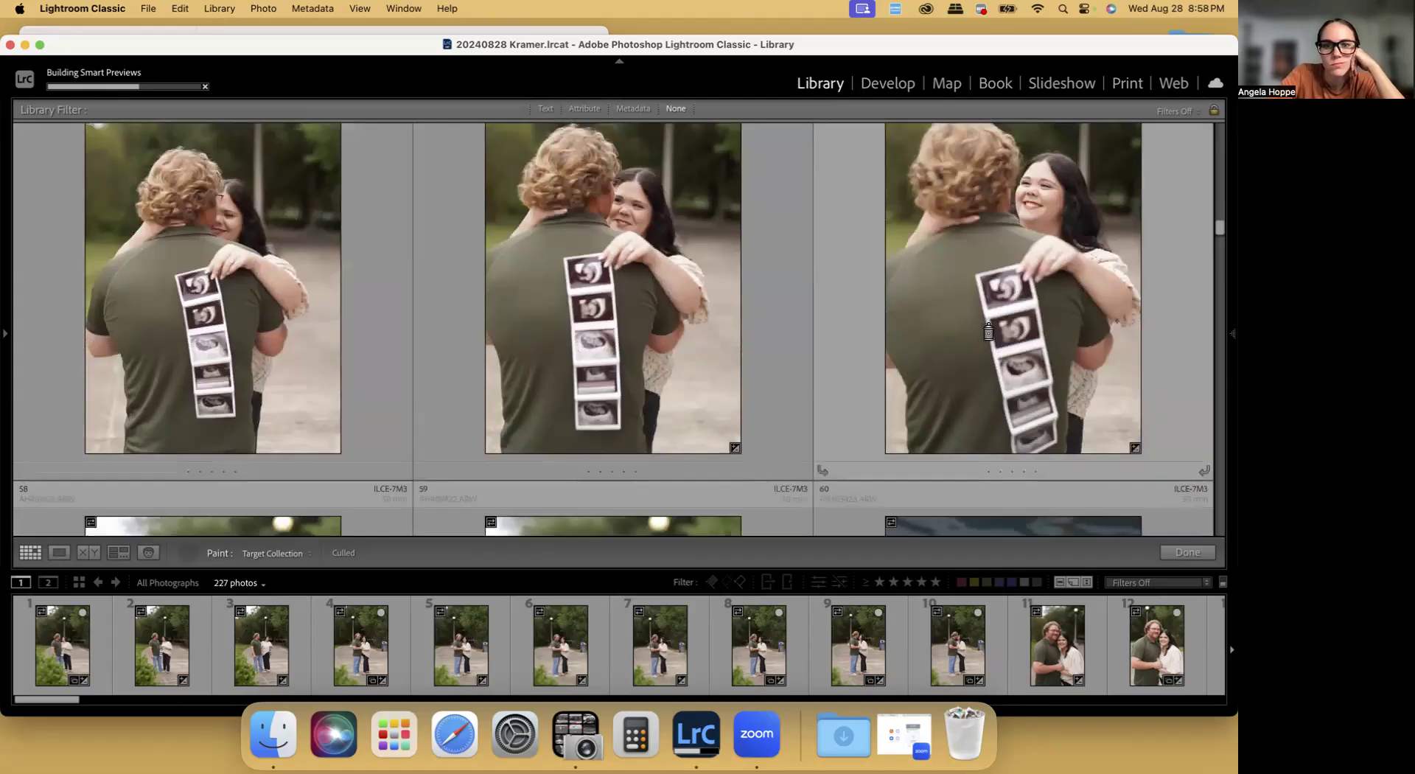
{"action": "scroll", "coordinate": [980, 328], "scroll_direction": "down", "scroll_amount": 5}
{"action": "scroll", "coordinate": [916, 278], "scroll_direction": "down", "scroll_amount": 1}
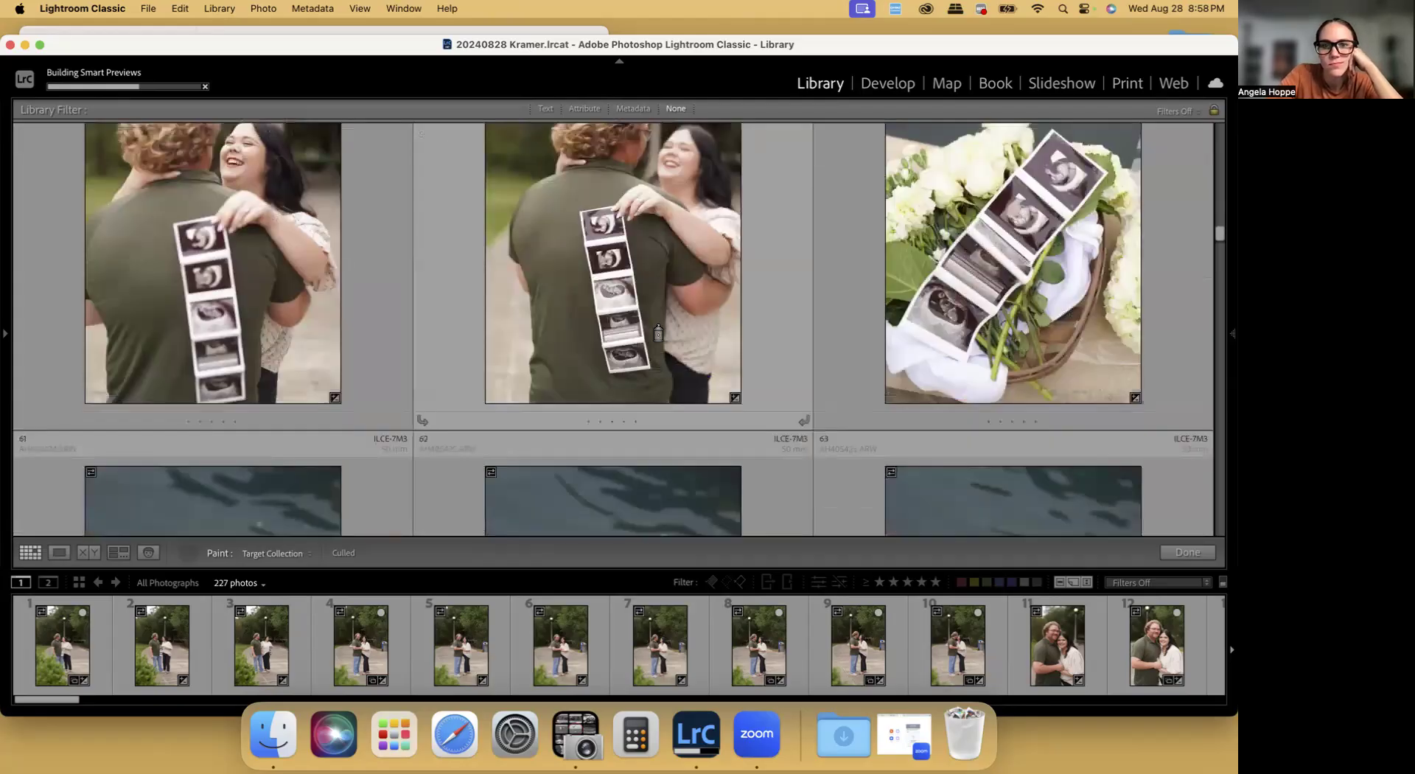
Paint flower-basket photo 65 and the ring close-ups 67 and 68 into the Culled collection
{"action": "scroll", "coordinate": [930, 277], "scroll_direction": "down", "scroll_amount": 5}
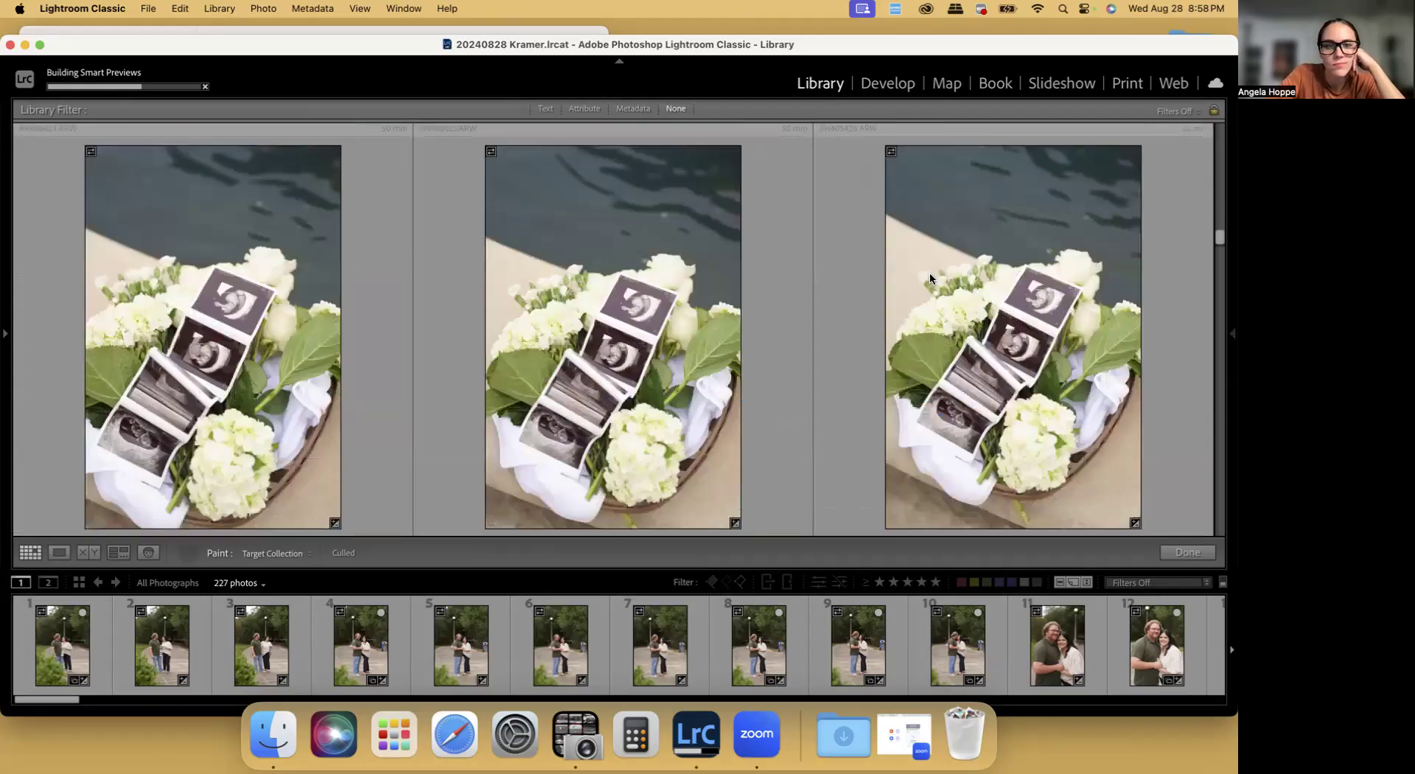
{"action": "scroll", "coordinate": [930, 277], "scroll_direction": "down", "scroll_amount": 4}
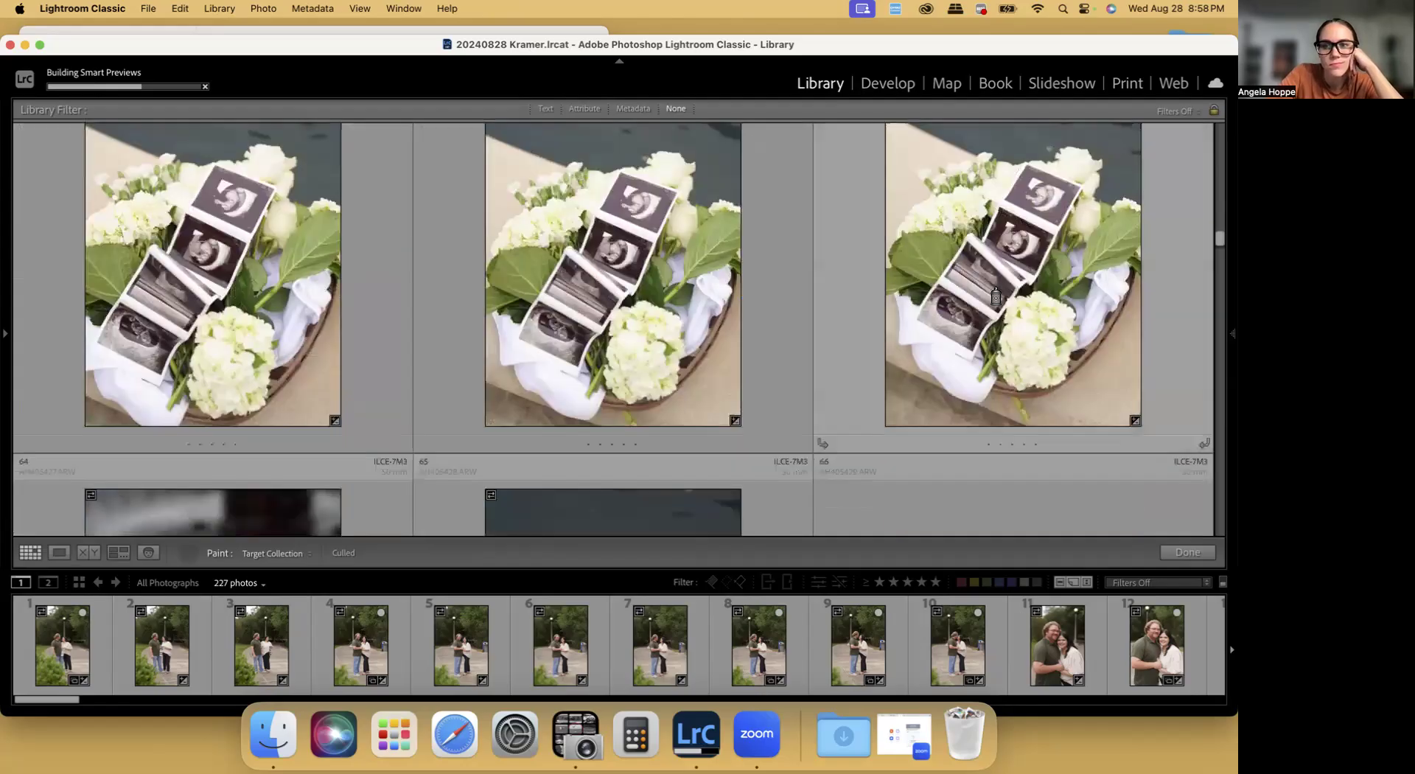
{"action": "scroll", "coordinate": [987, 291], "scroll_direction": "down", "scroll_amount": 5}
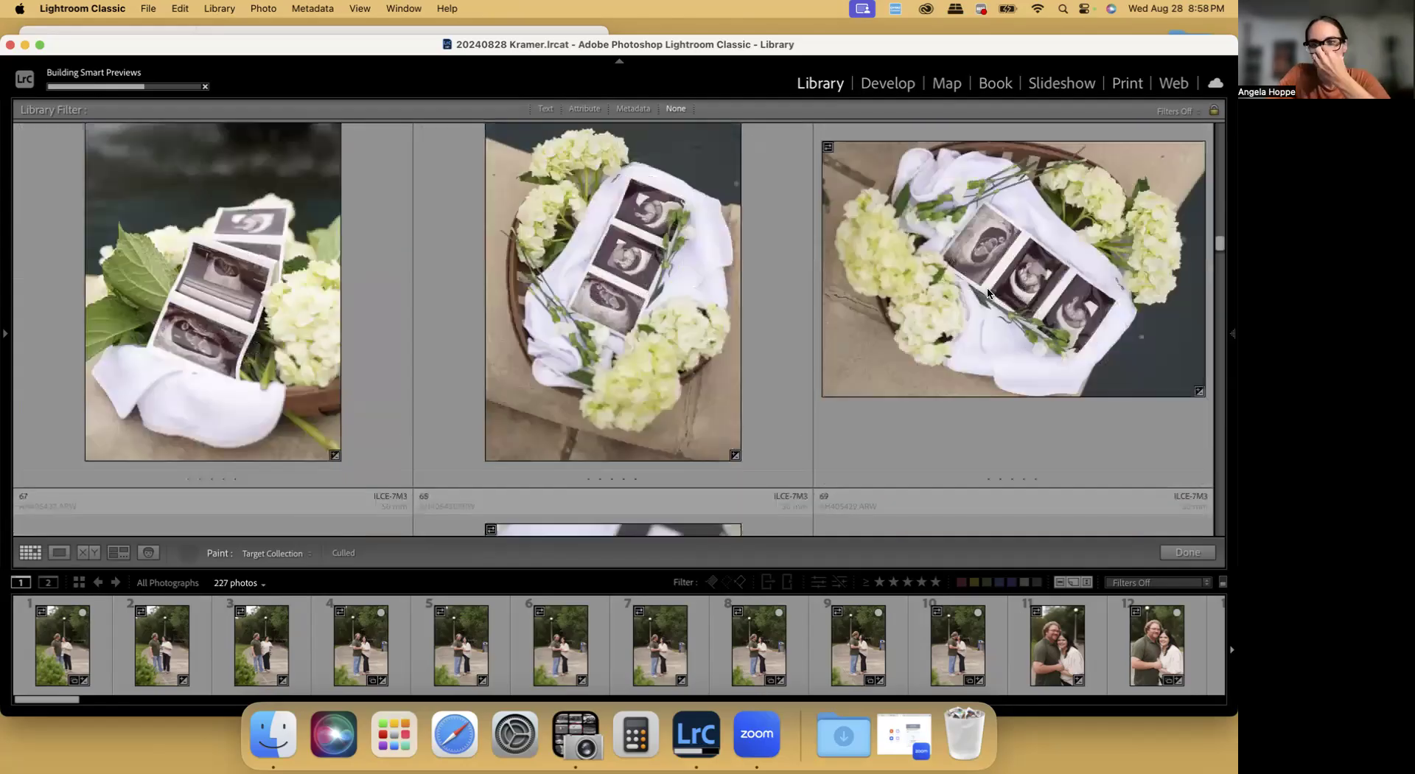
{"action": "scroll", "coordinate": [987, 291], "scroll_direction": "down", "scroll_amount": 2}
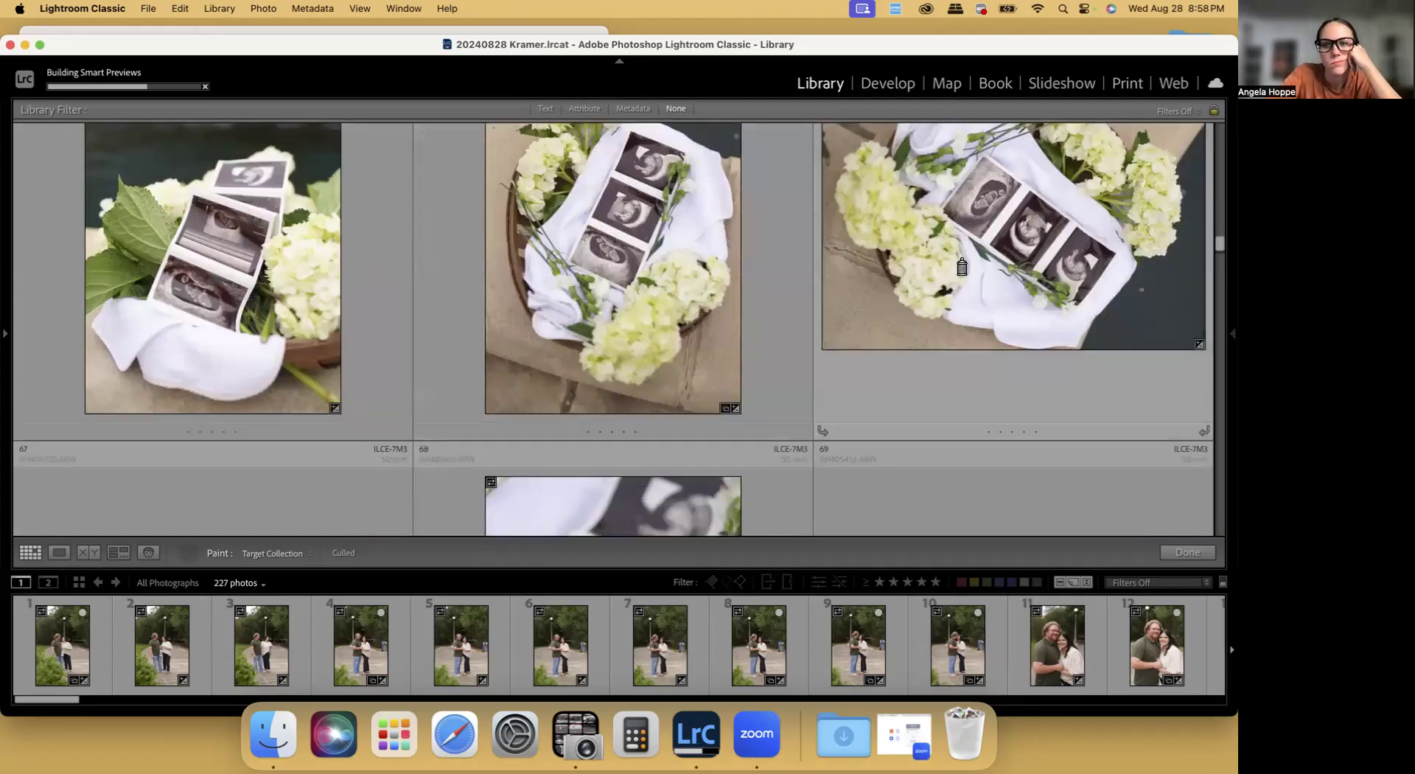
{"action": "scroll", "coordinate": [474, 285], "scroll_direction": "down", "scroll_amount": 5}
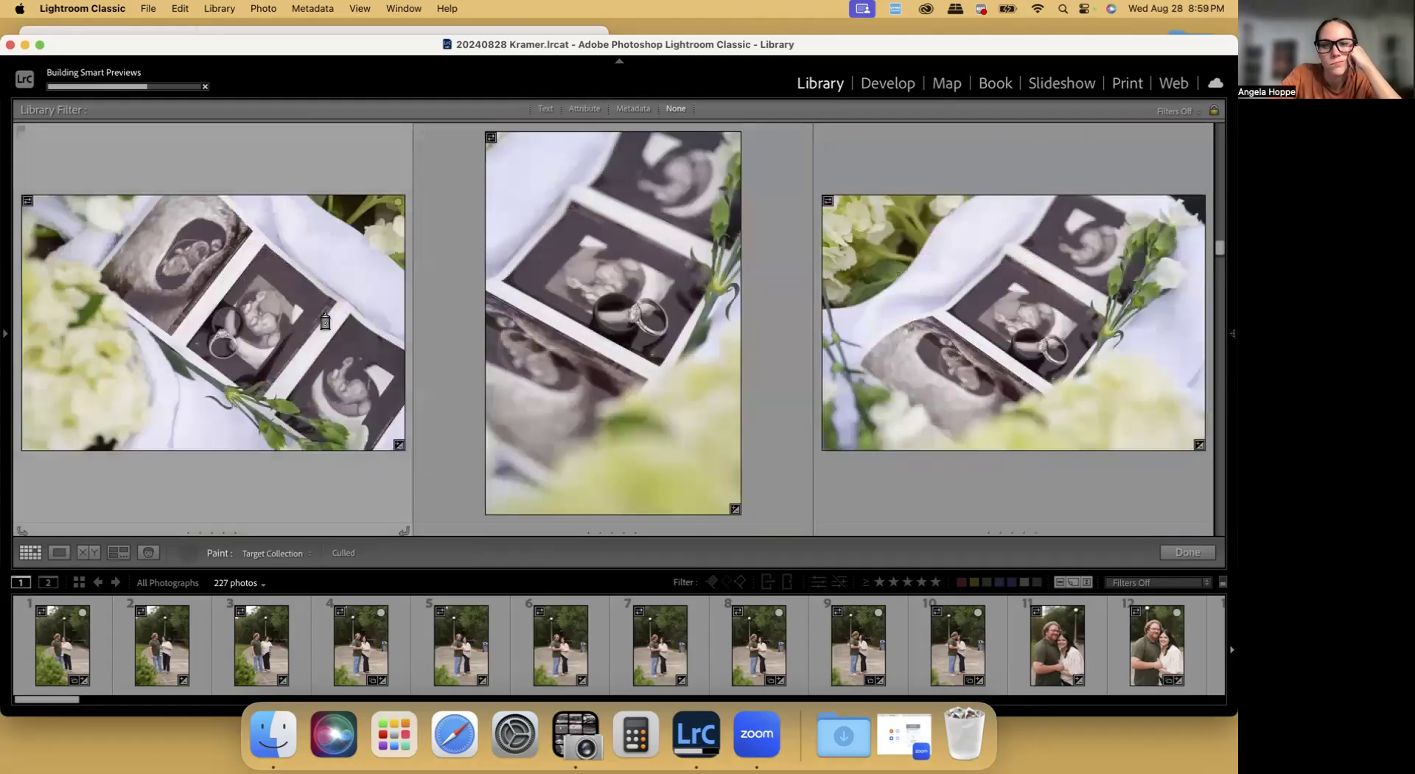
{"action": "scroll", "coordinate": [980, 313], "scroll_direction": "down", "scroll_amount": 3}
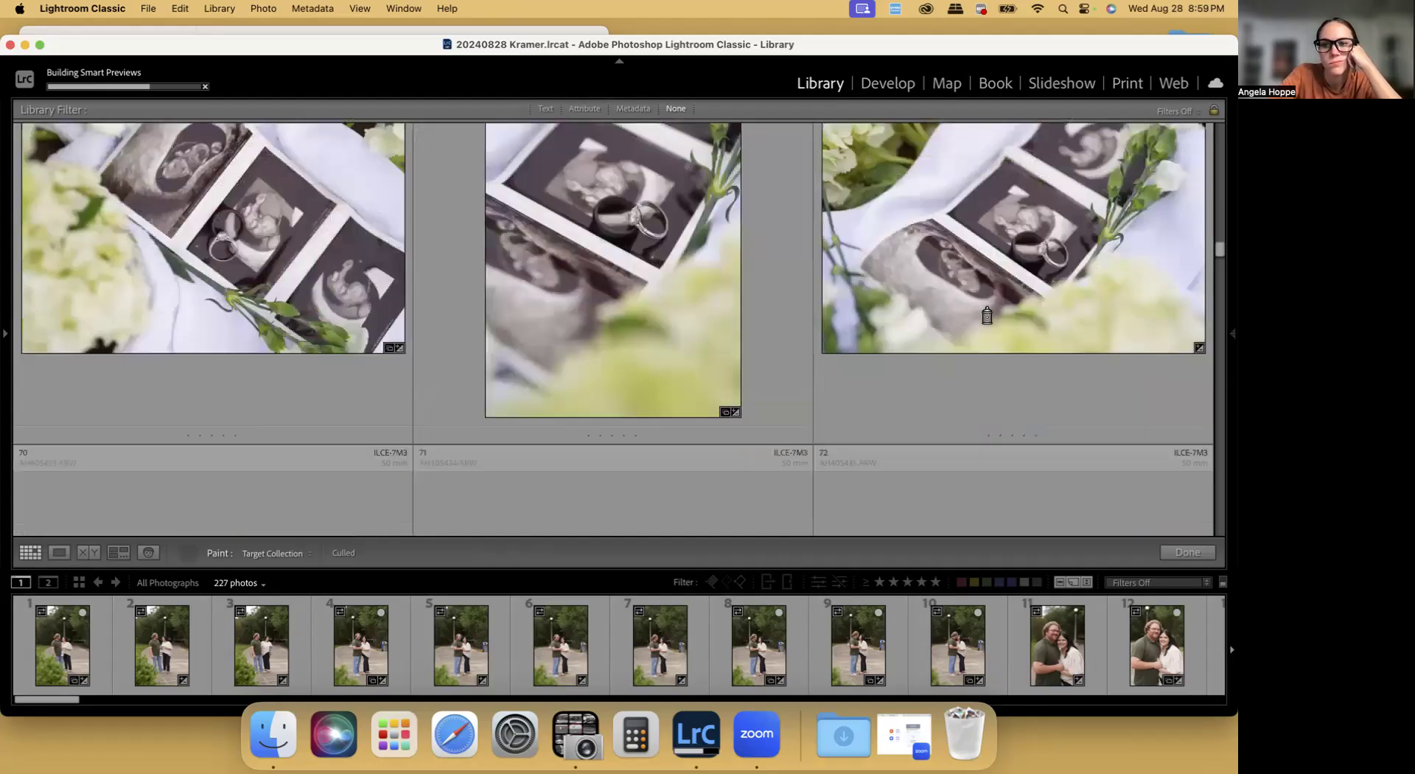
Paint photos 72 and 74 of the couple walking across the grass into the Culled collection
{"action": "scroll", "coordinate": [980, 313], "scroll_direction": "down", "scroll_amount": 5}
{"action": "scroll", "coordinate": [980, 313], "scroll_direction": "down", "scroll_amount": 4}
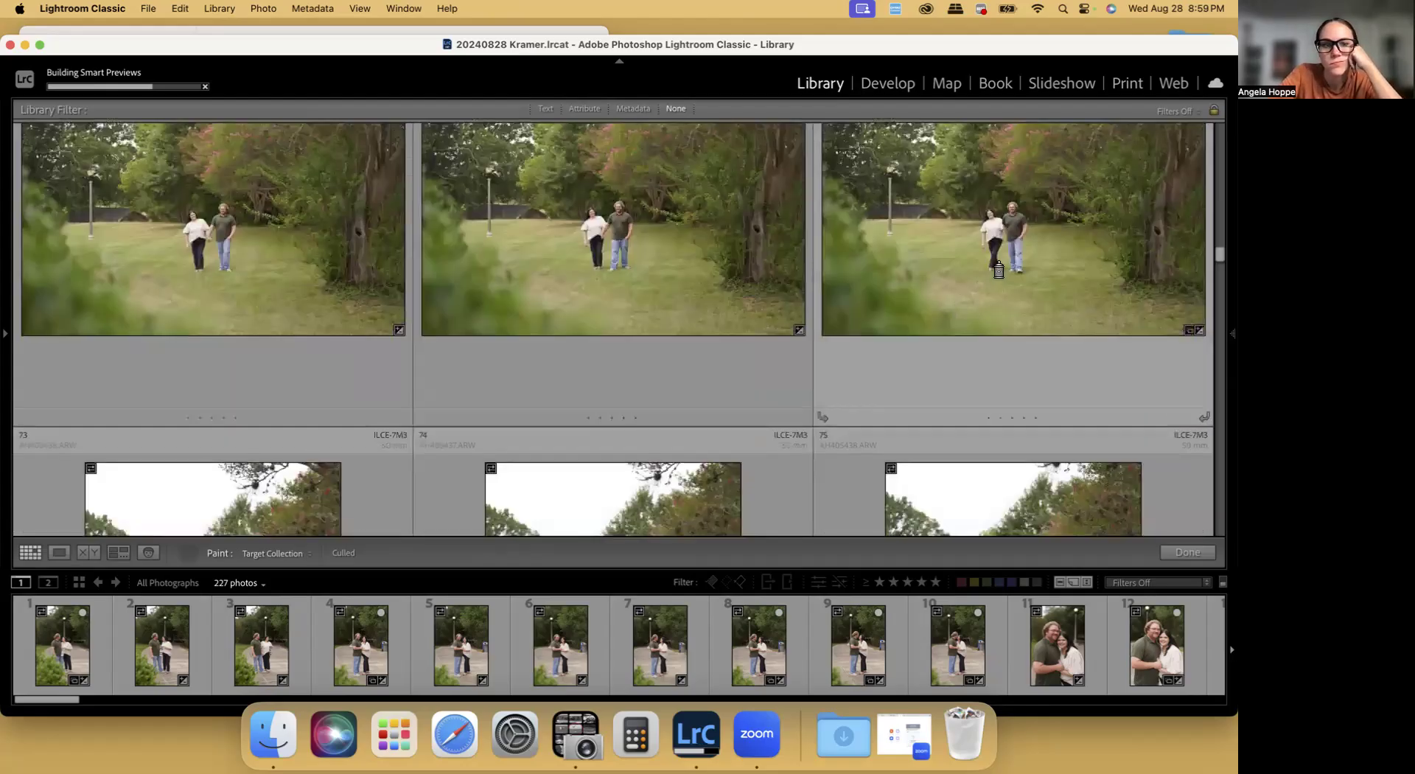
{"action": "scroll", "coordinate": [995, 271], "scroll_direction": "down", "scroll_amount": 6}
{"action": "scroll", "coordinate": [961, 272], "scroll_direction": "down", "scroll_amount": 1}
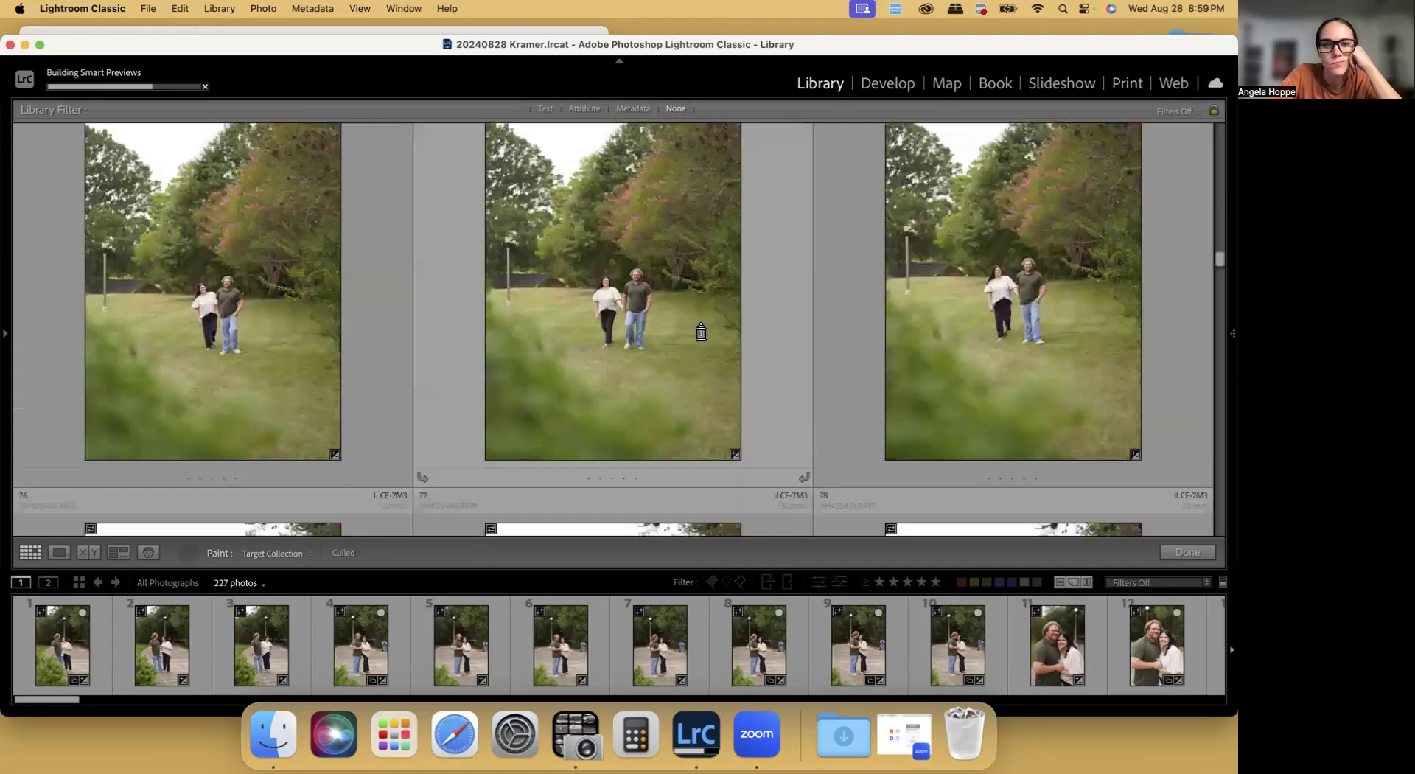
{"action": "scroll", "coordinate": [639, 330], "scroll_direction": "down", "scroll_amount": 5}
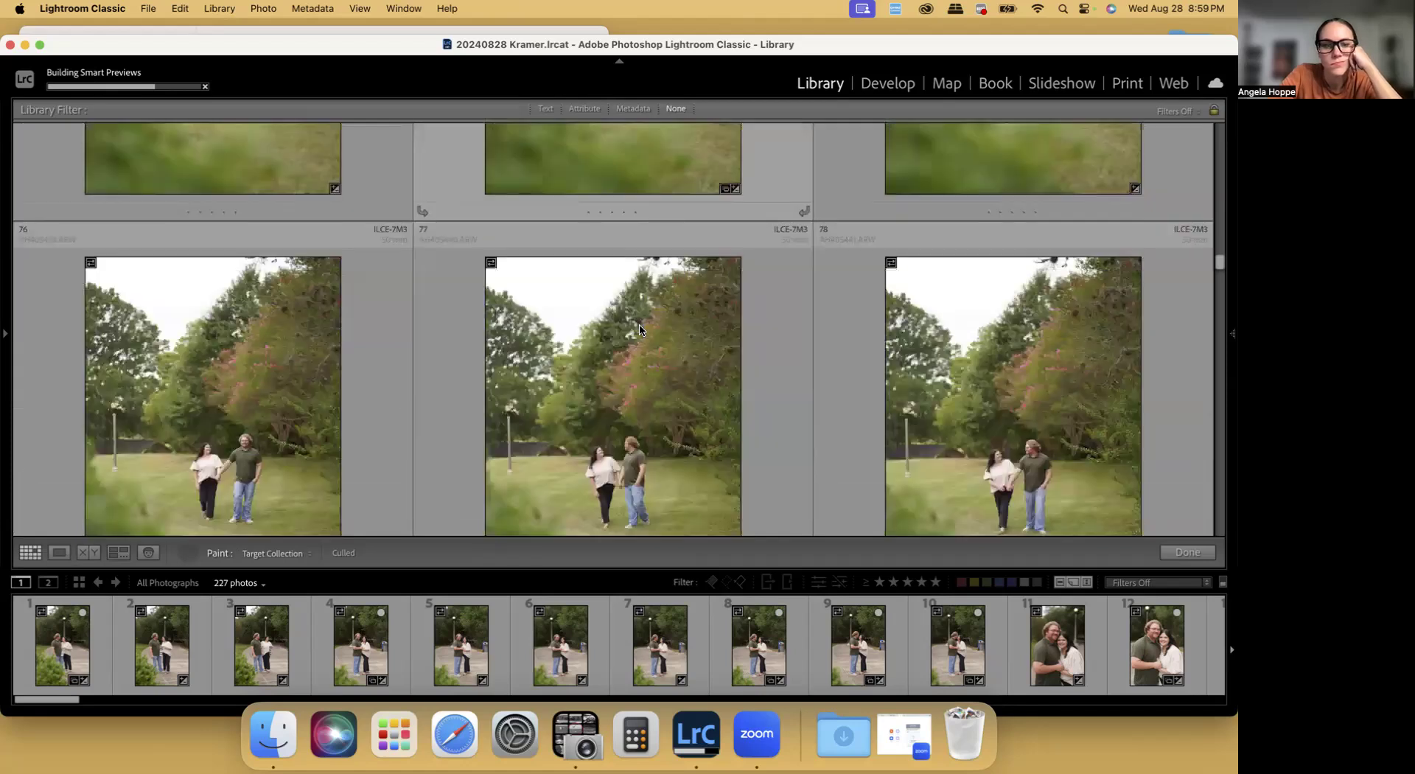
Paint photos 78 and 80 of the couple walking beside the trees into the Culled collection
{"action": "scroll", "coordinate": [152, 309], "scroll_direction": "down", "scroll_amount": 3}
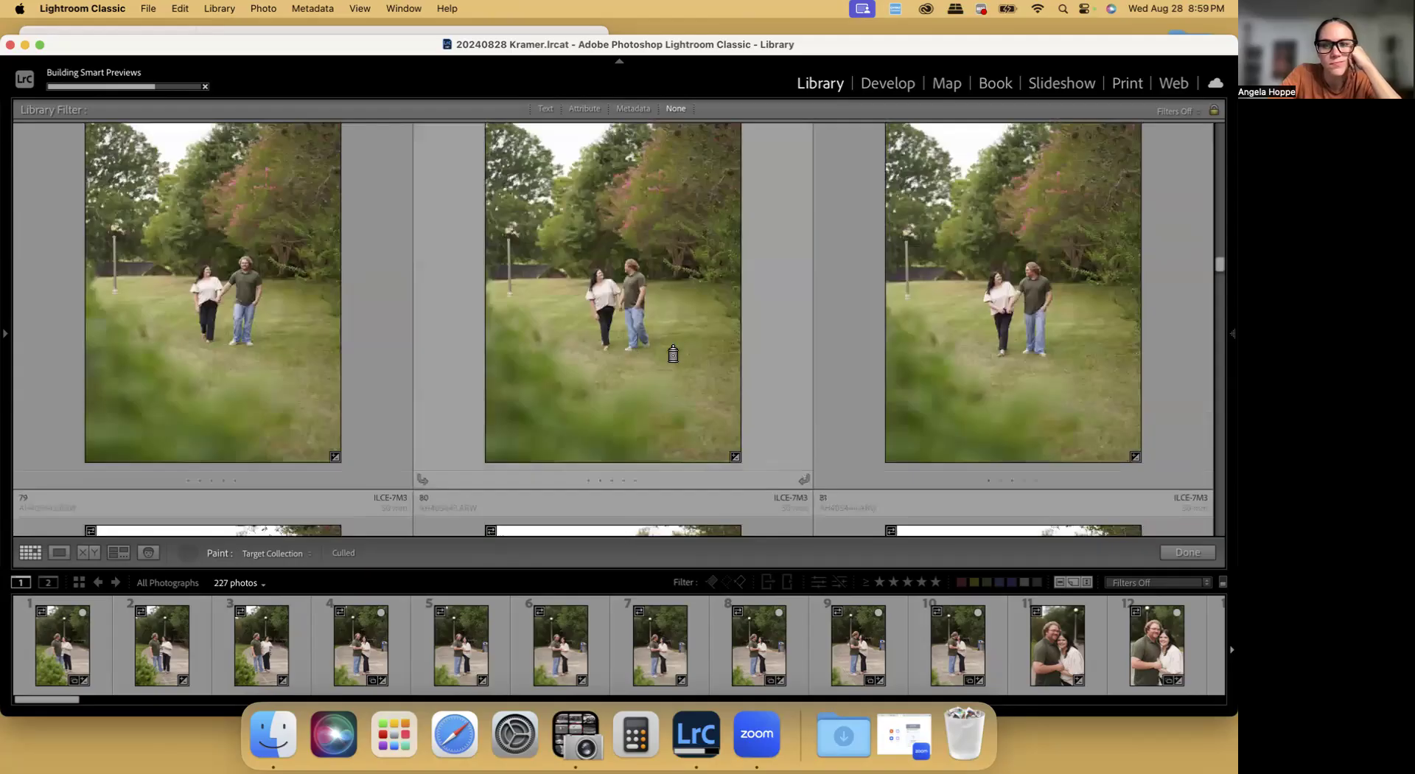
{"action": "scroll", "coordinate": [1052, 366], "scroll_direction": "down", "scroll_amount": 5}
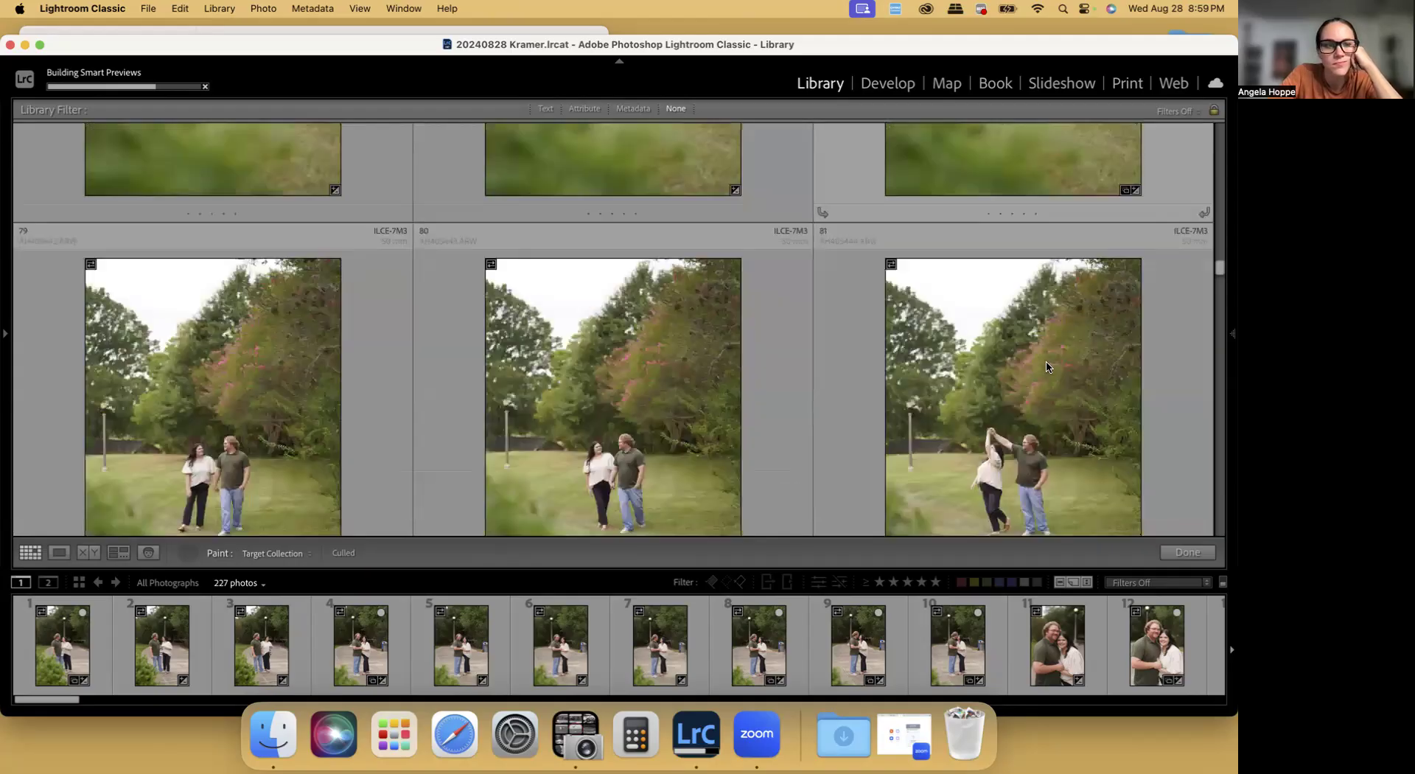
{"action": "scroll", "coordinate": [442, 346], "scroll_direction": "down", "scroll_amount": 3}
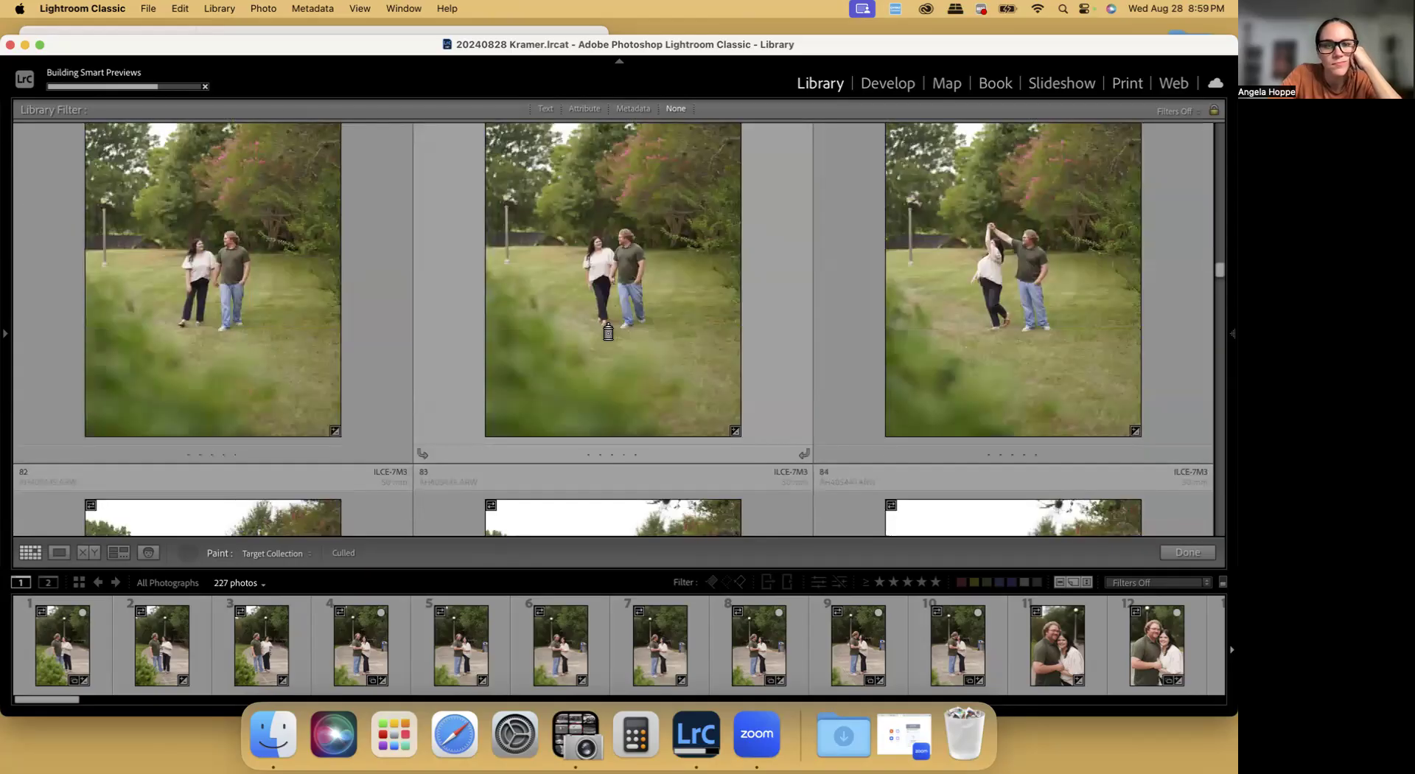
{"action": "left_click", "coordinate": [657, 319]}
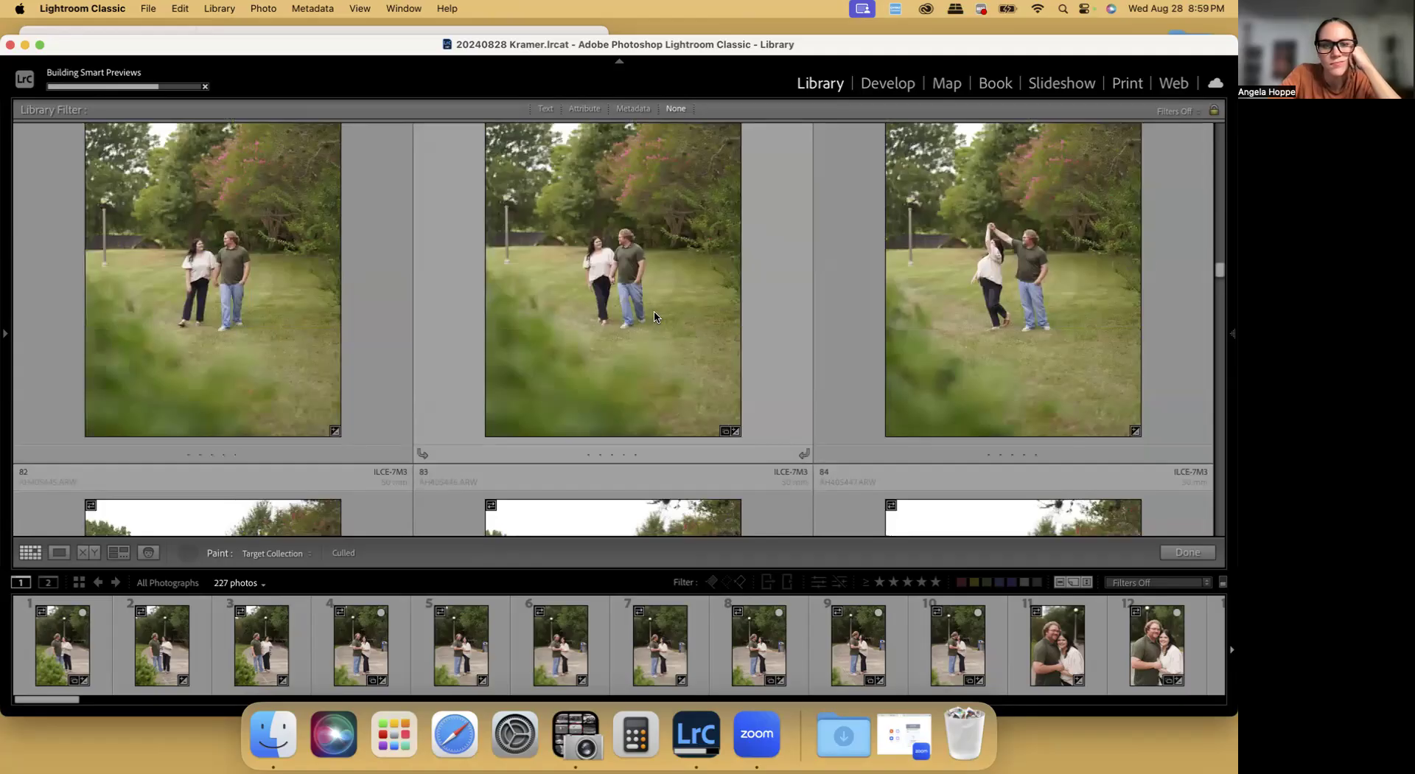
Skip photos 82 to 90 and paint hugging photo 91 and flower-basket photo 95 into the Culled collection
{"action": "scroll", "coordinate": [655, 317], "scroll_direction": "down", "scroll_amount": 7}
{"action": "scroll", "coordinate": [641, 318], "scroll_direction": "down", "scroll_amount": 2}
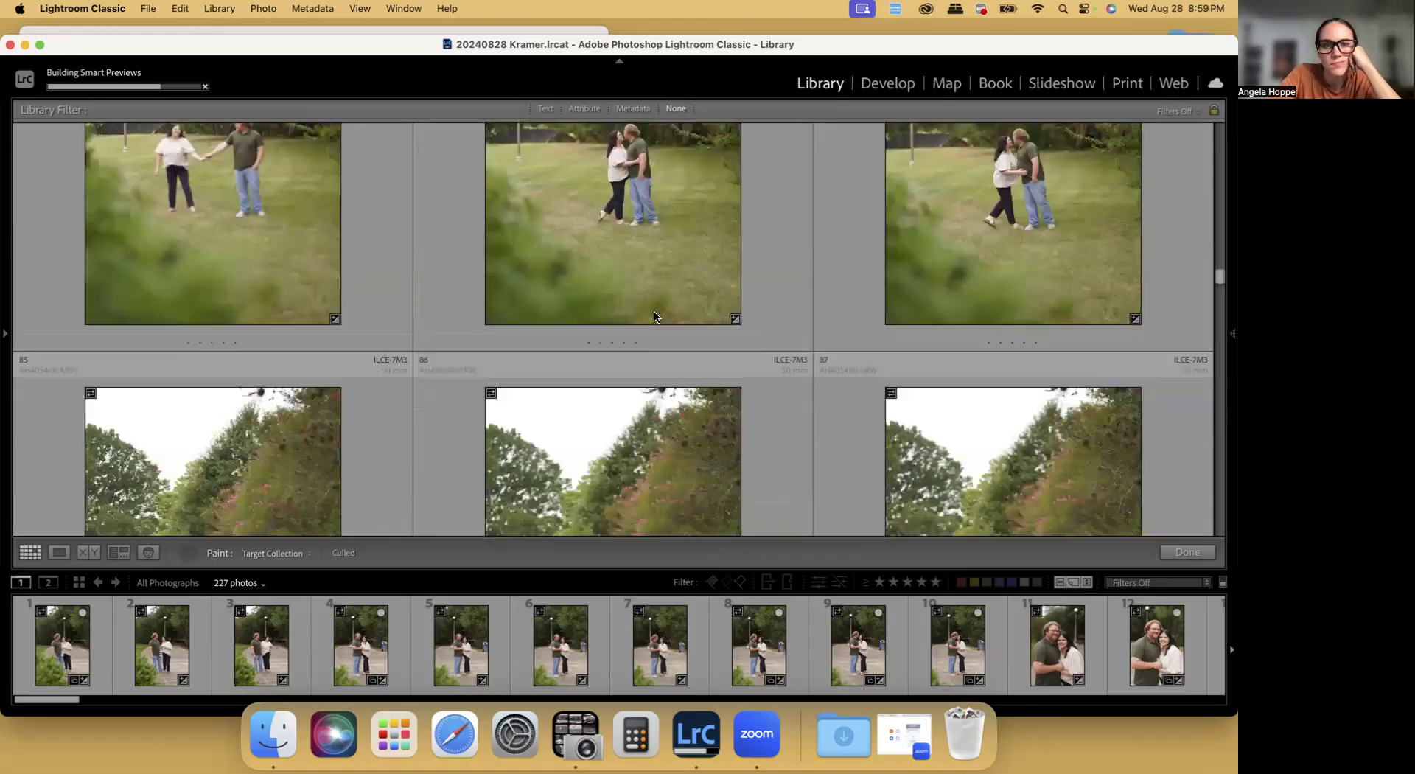
{"action": "scroll", "coordinate": [638, 316], "scroll_direction": "down", "scroll_amount": 4}
{"action": "scroll", "coordinate": [632, 315], "scroll_direction": "up", "scroll_amount": 1}
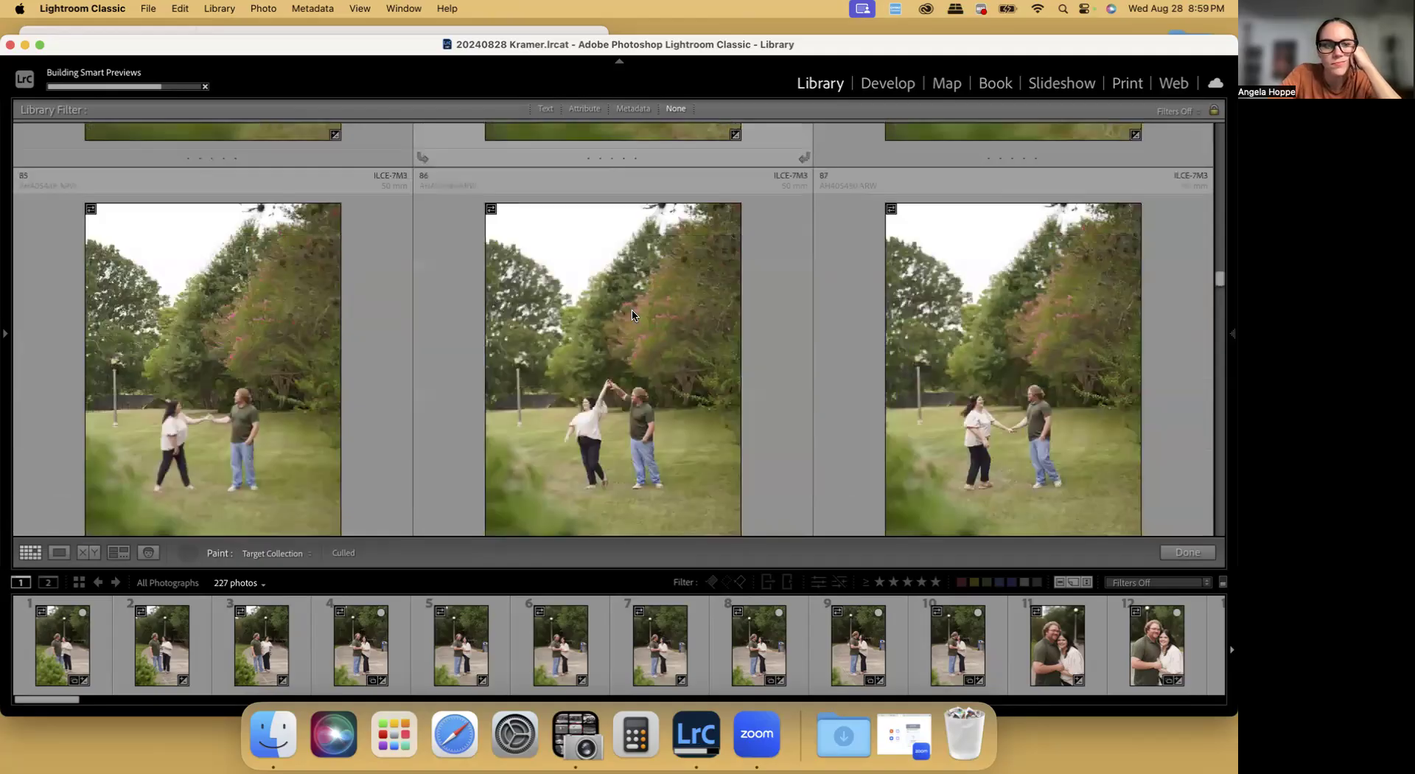
{"action": "scroll", "coordinate": [632, 316], "scroll_direction": "down", "scroll_amount": 2}
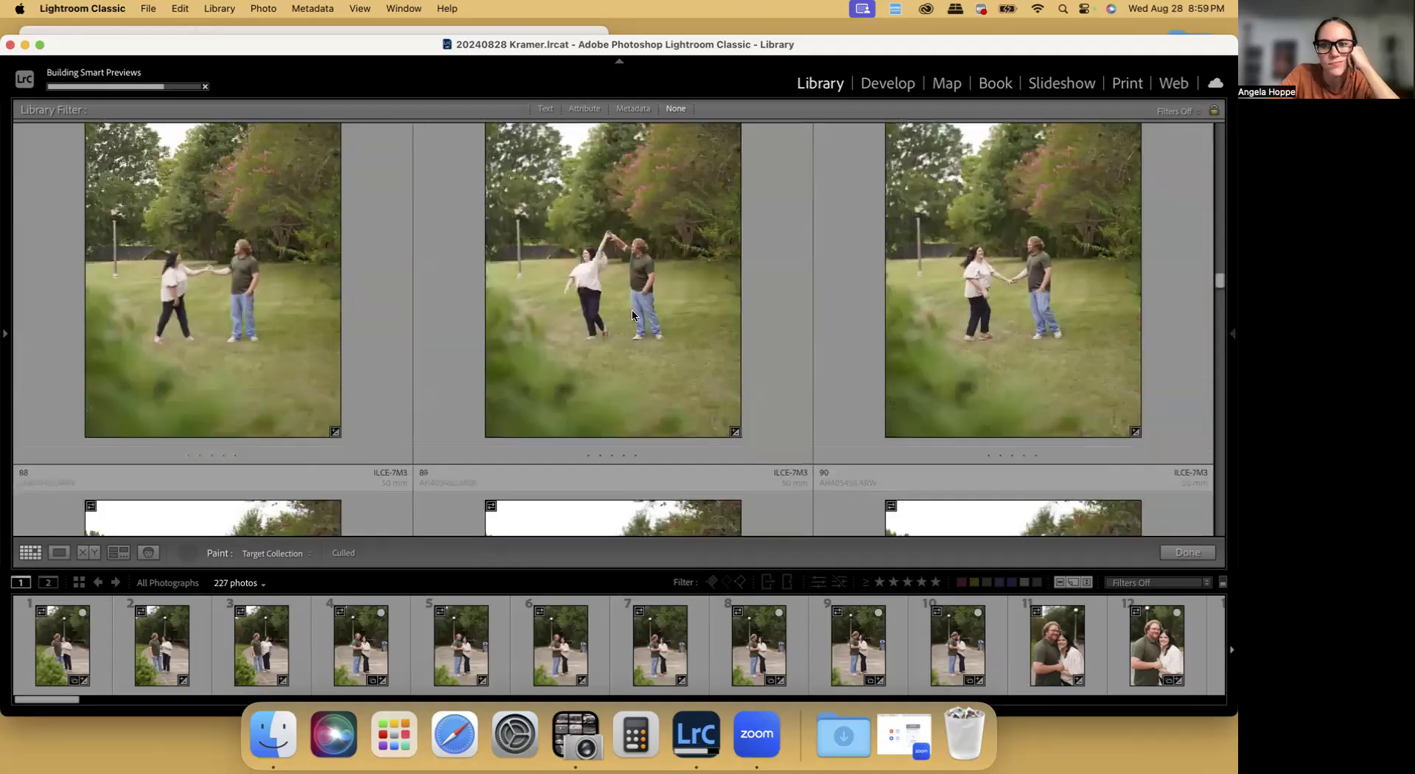
{"action": "scroll", "coordinate": [656, 315], "scroll_direction": "down", "scroll_amount": 1}
{"action": "scroll", "coordinate": [664, 315], "scroll_direction": "down", "scroll_amount": 4}
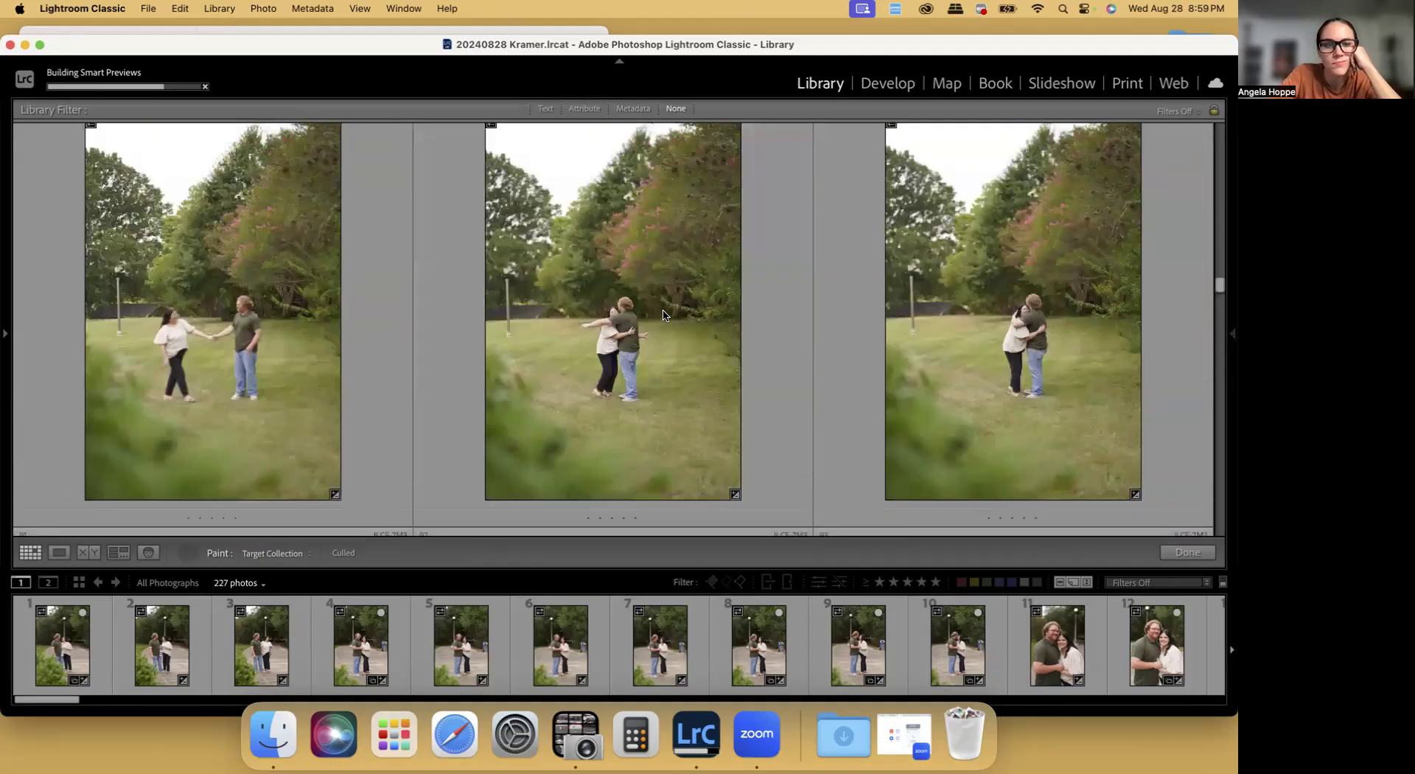
{"action": "scroll", "coordinate": [1012, 359], "scroll_direction": "down", "scroll_amount": 2}
{"action": "scroll", "coordinate": [1011, 360], "scroll_direction": "down", "scroll_amount": 2}
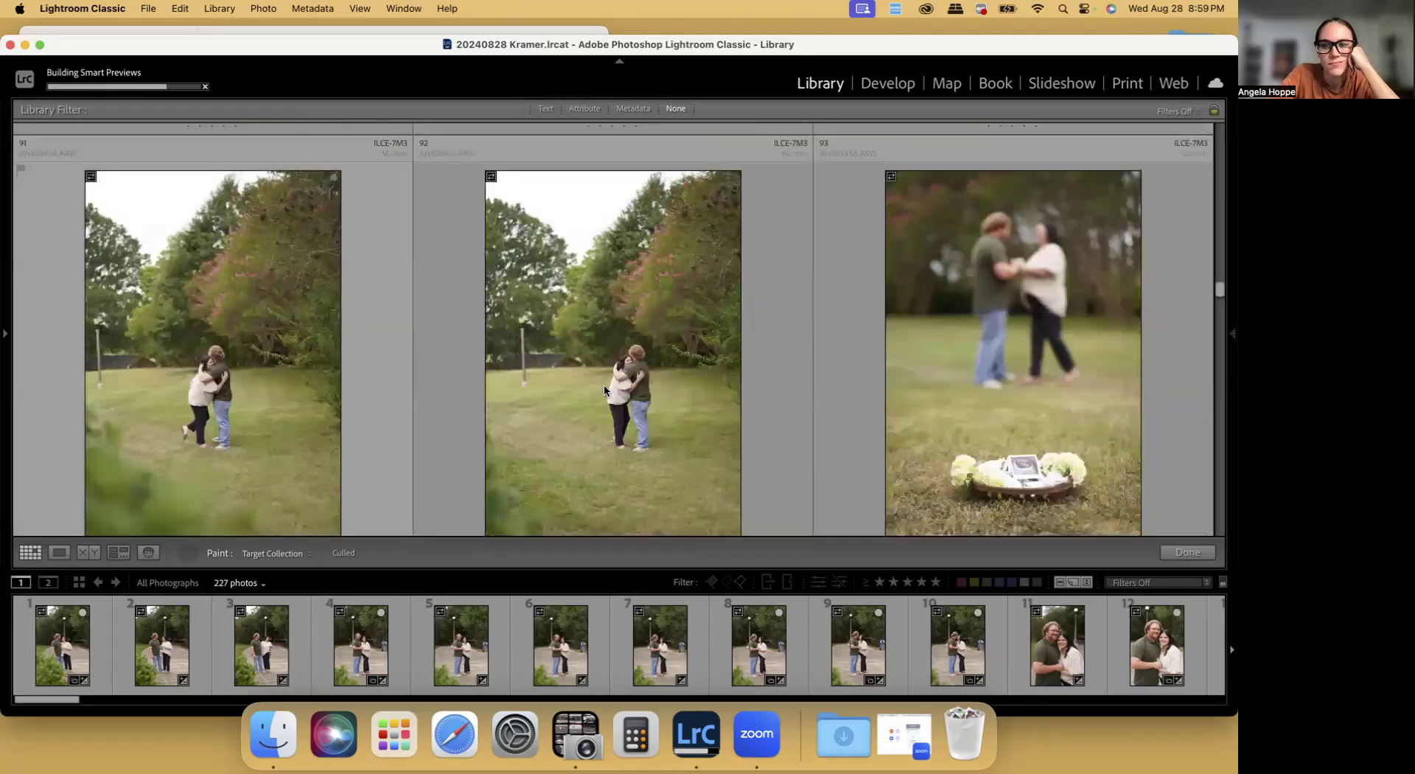
{"action": "scroll", "coordinate": [700, 389], "scroll_direction": "down", "scroll_amount": 5}
{"action": "scroll", "coordinate": [634, 386], "scroll_direction": "down", "scroll_amount": 2}
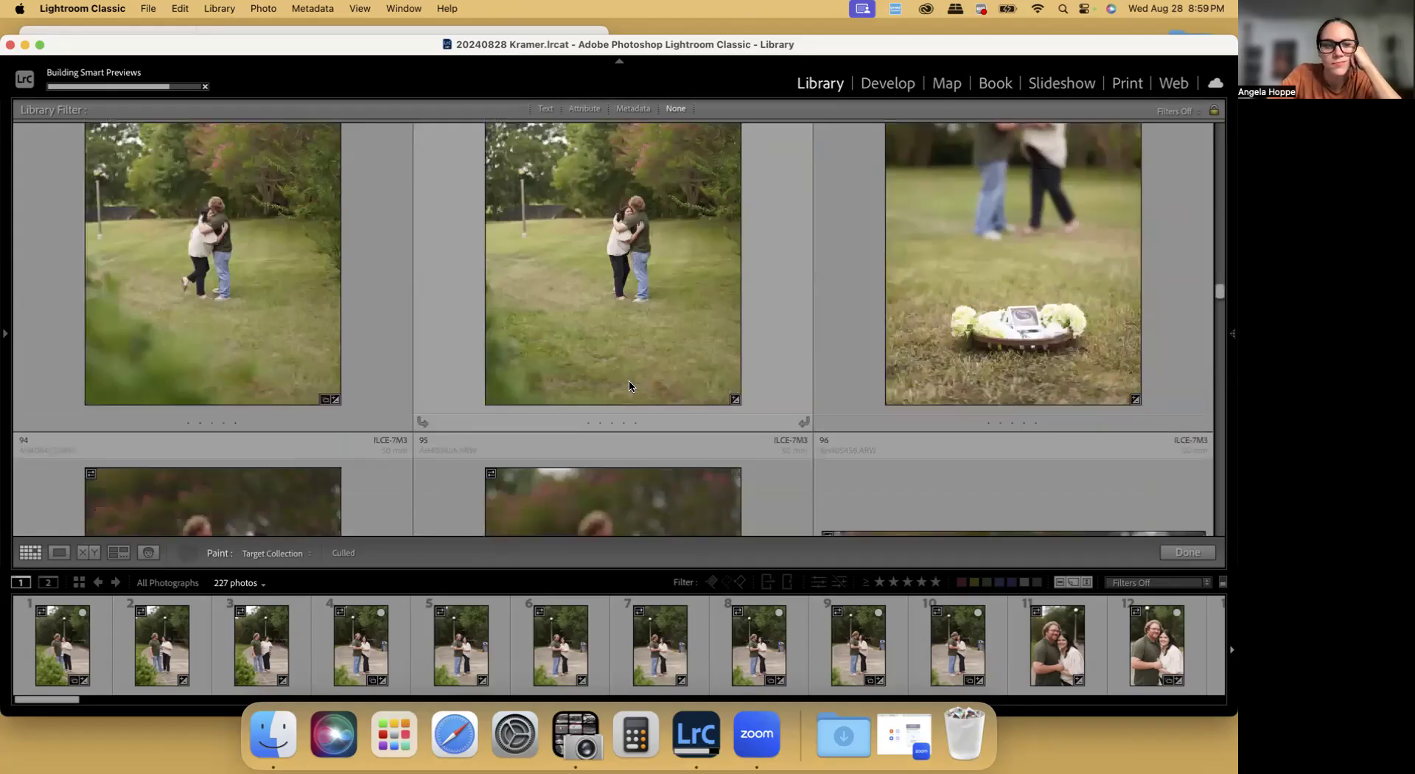
{"action": "scroll", "coordinate": [630, 384], "scroll_direction": "down", "scroll_amount": 10}
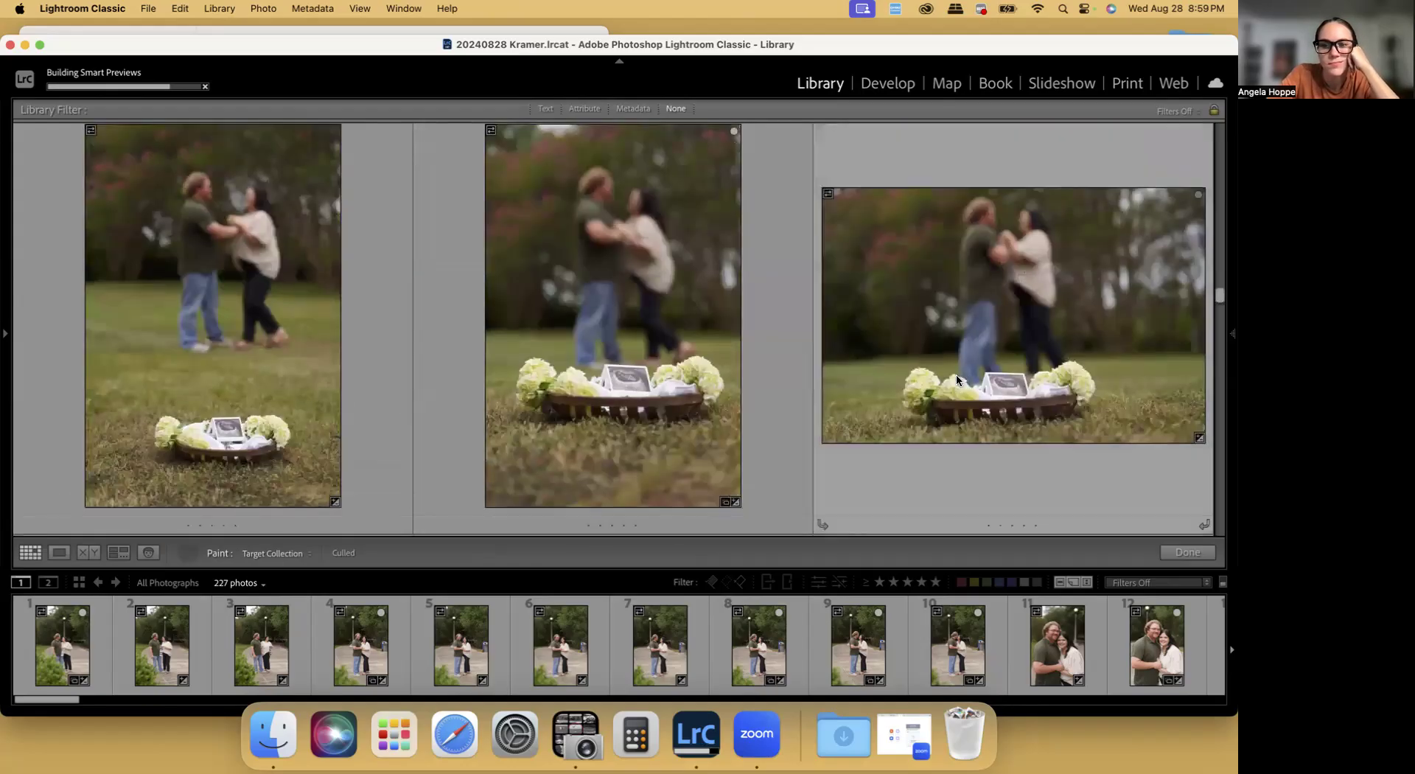
Skip photos 97 to 107 and paint photo 108, the close-up of the ultrasound picture held behind the couple, into the Culled collection
{"action": "scroll", "coordinate": [964, 383], "scroll_direction": "down", "scroll_amount": 5}
{"action": "scroll", "coordinate": [620, 366], "scroll_direction": "up", "scroll_amount": 2}
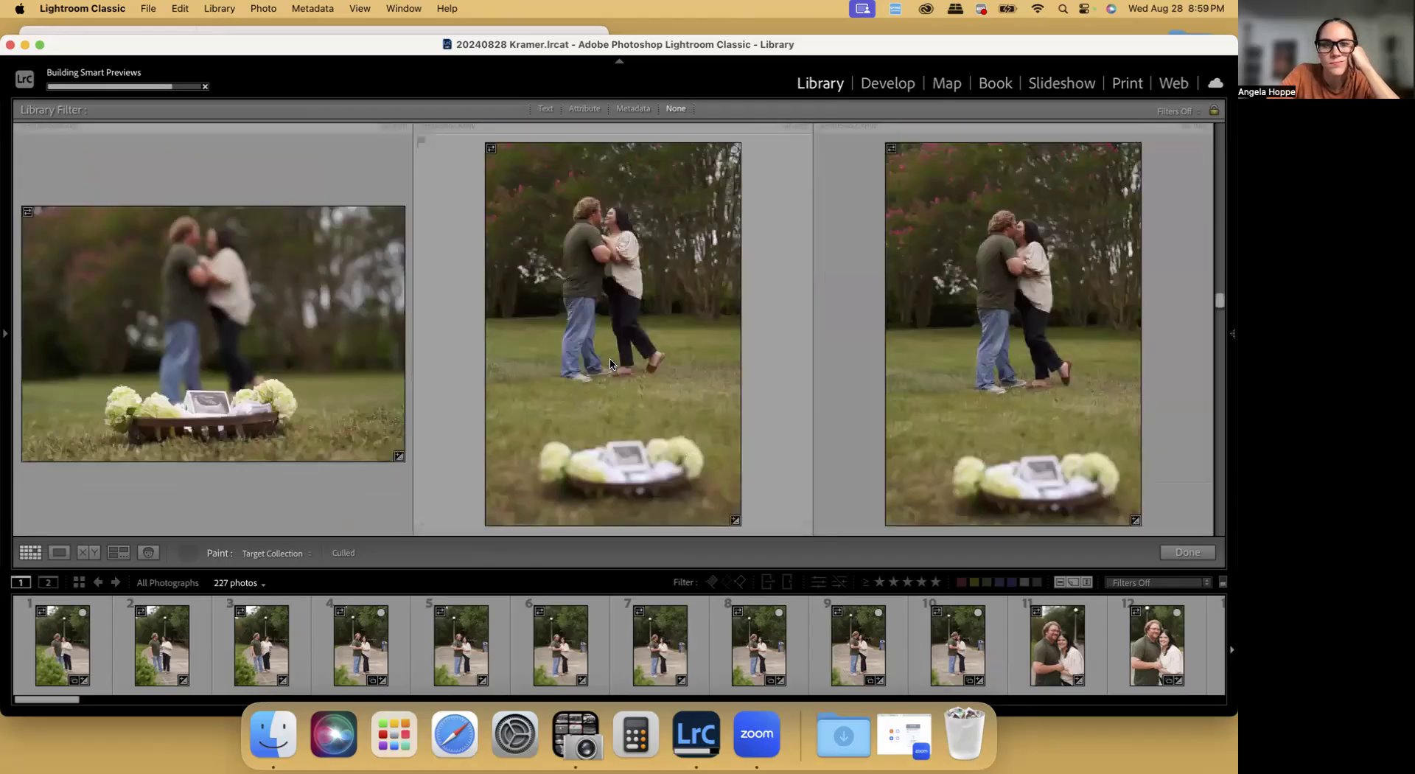
{"action": "scroll", "coordinate": [1042, 340], "scroll_direction": "down", "scroll_amount": 3}
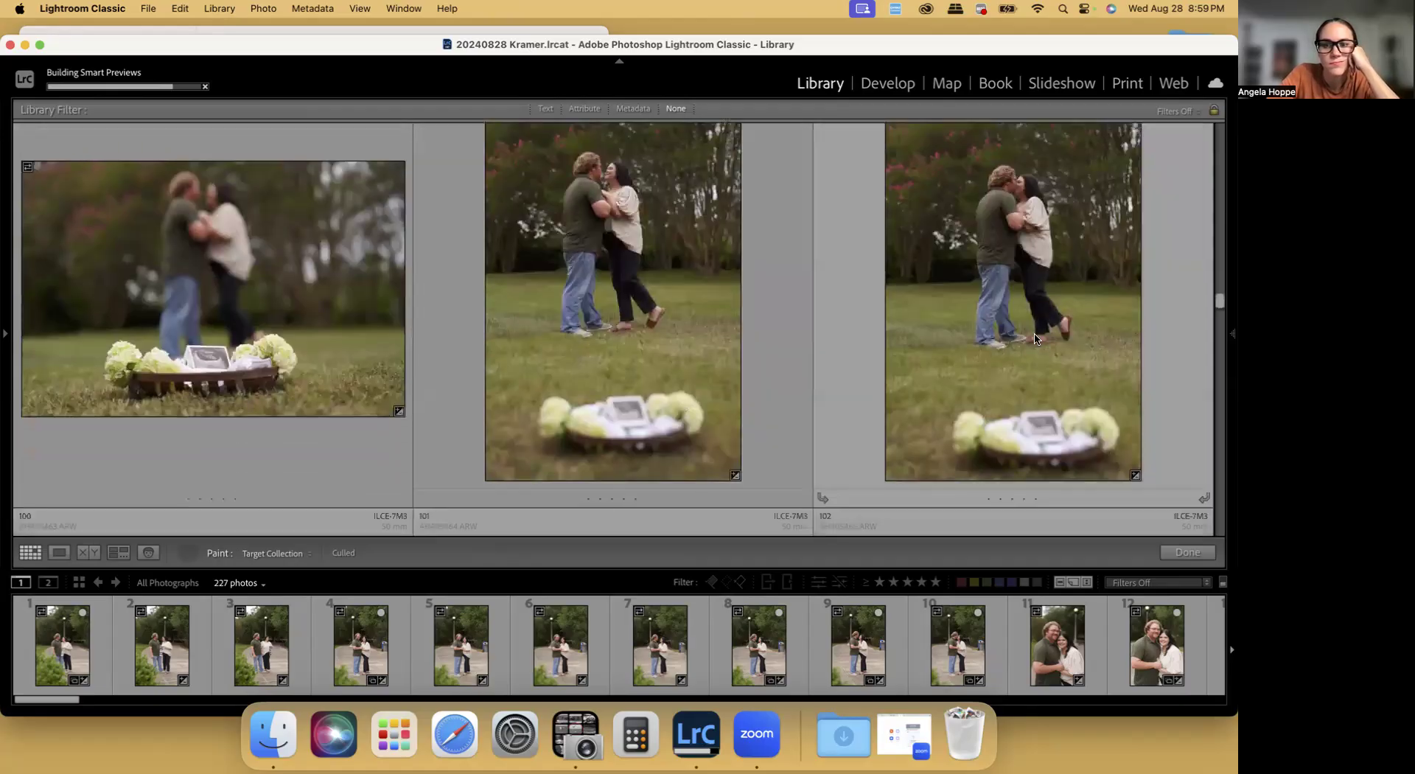
{"action": "scroll", "coordinate": [1035, 338], "scroll_direction": "down", "scroll_amount": 2}
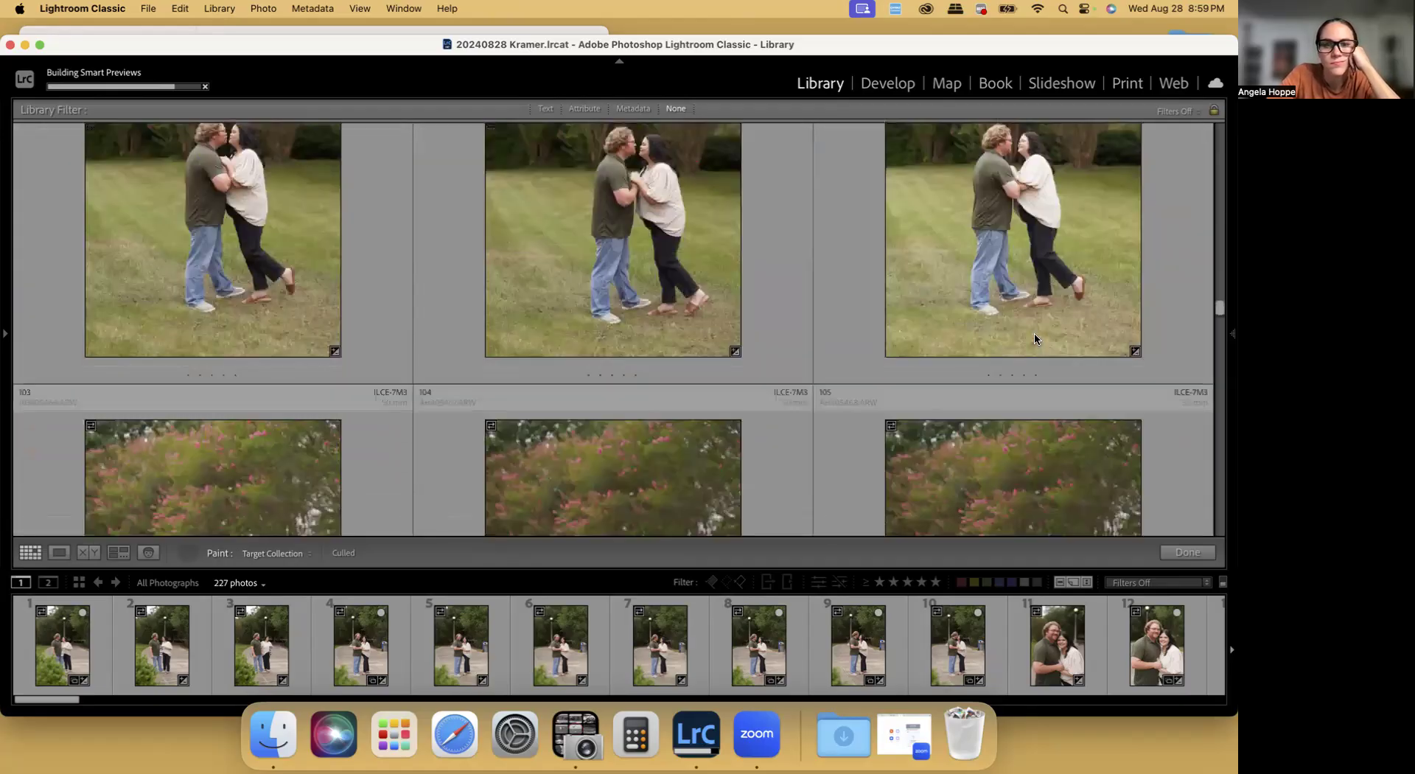
{"action": "scroll", "coordinate": [1035, 339], "scroll_direction": "up", "scroll_amount": 1}
{"action": "scroll", "coordinate": [1035, 338], "scroll_direction": "down", "scroll_amount": 3}
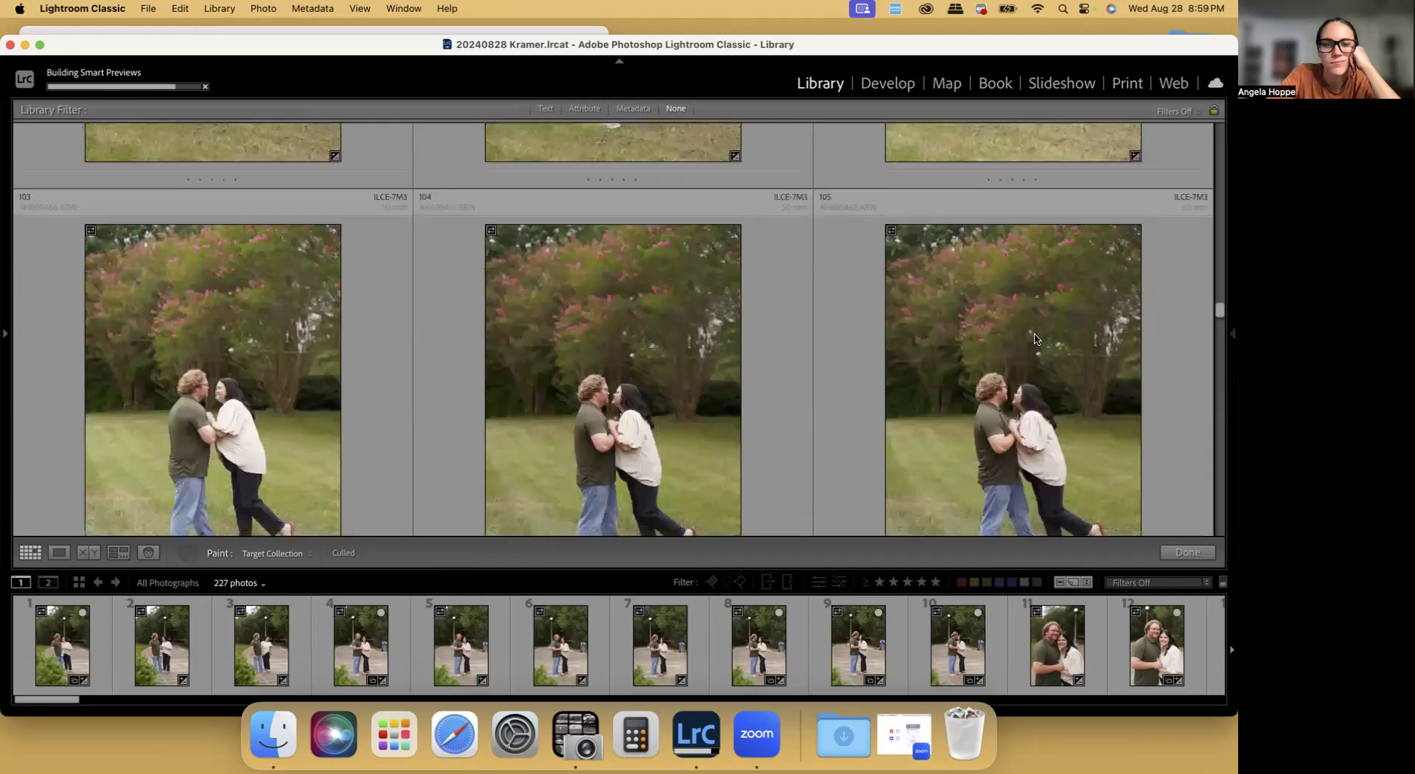
{"action": "scroll", "coordinate": [1034, 338], "scroll_direction": "down", "scroll_amount": 3}
{"action": "scroll", "coordinate": [1034, 339], "scroll_direction": "down", "scroll_amount": 3}
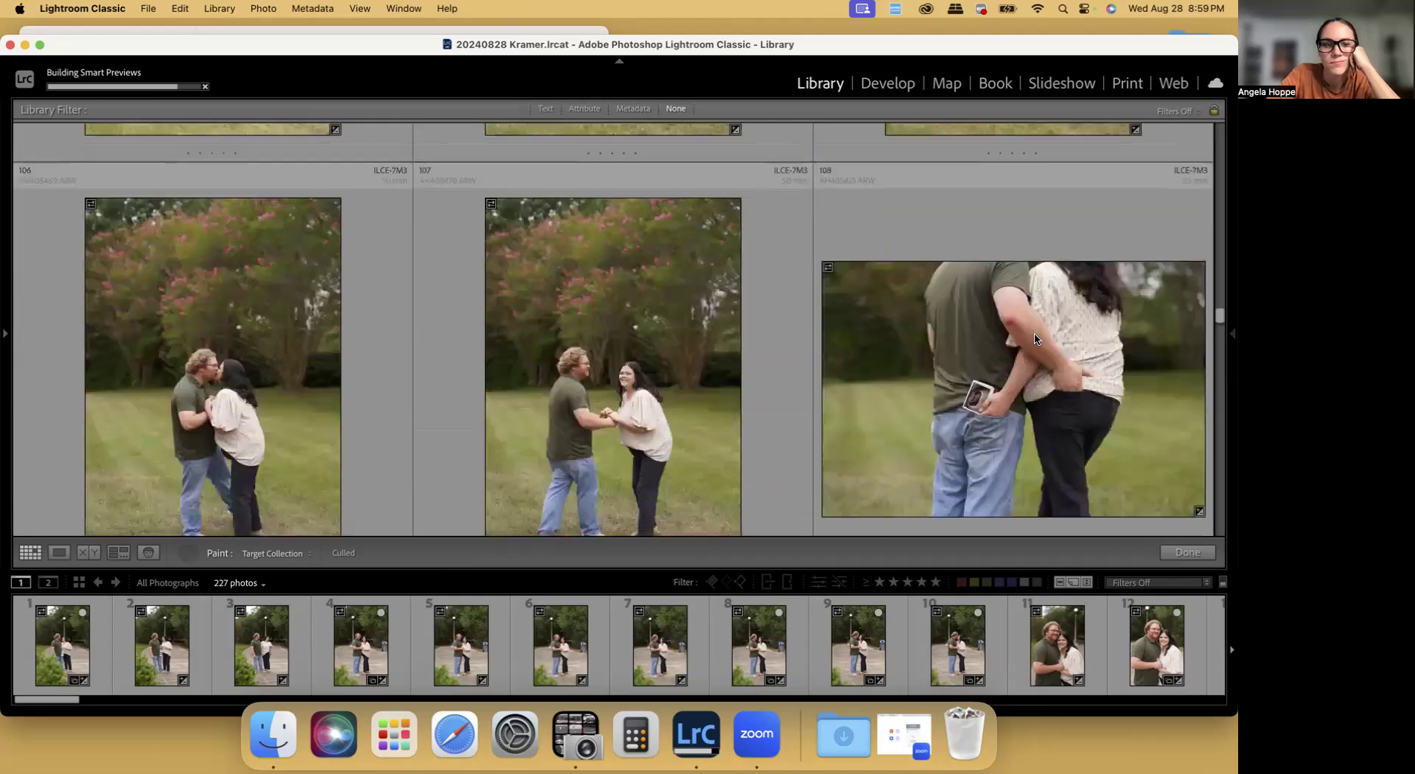
{"action": "scroll", "coordinate": [1035, 338], "scroll_direction": "down", "scroll_amount": 3}
{"action": "scroll", "coordinate": [1035, 338], "scroll_direction": "up", "scroll_amount": 2}
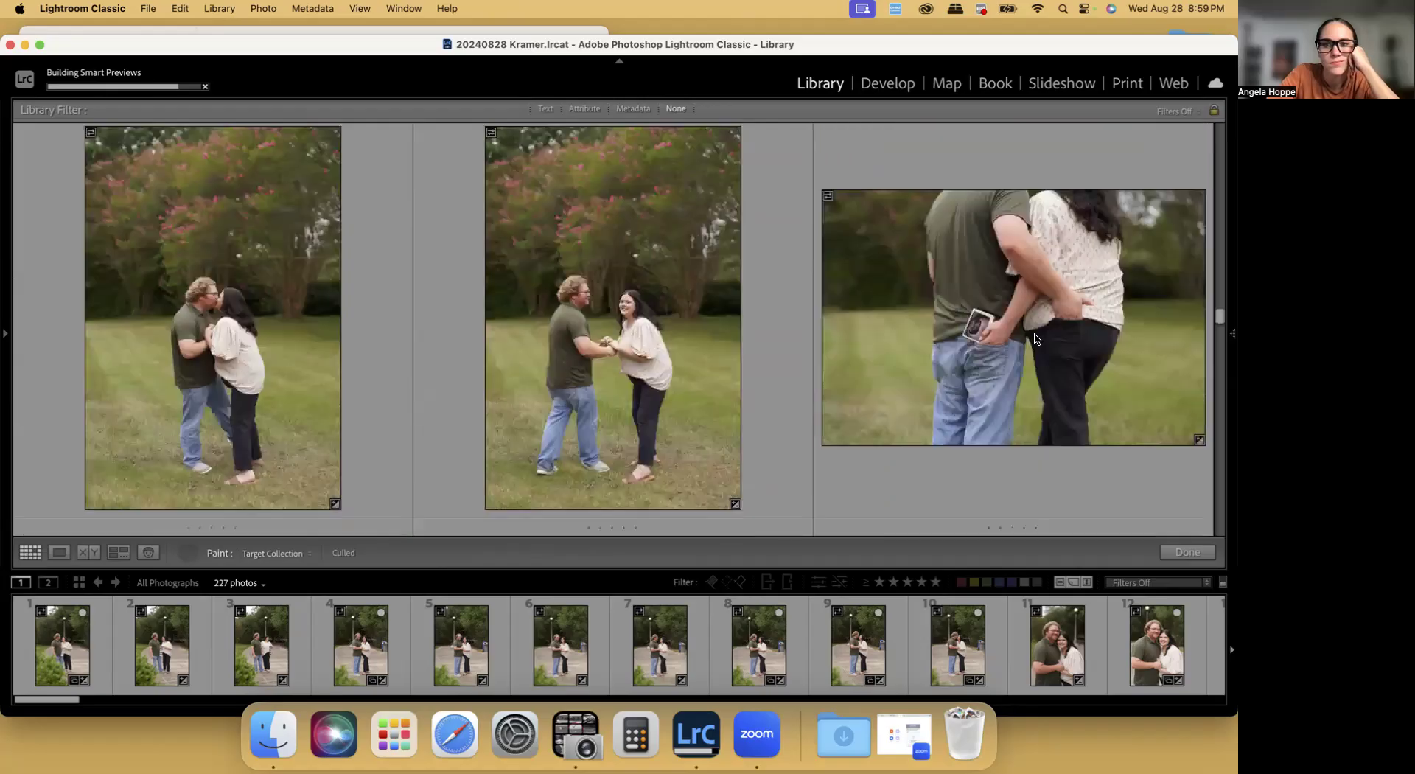
{"action": "scroll", "coordinate": [1072, 328], "scroll_direction": "down", "scroll_amount": 4}
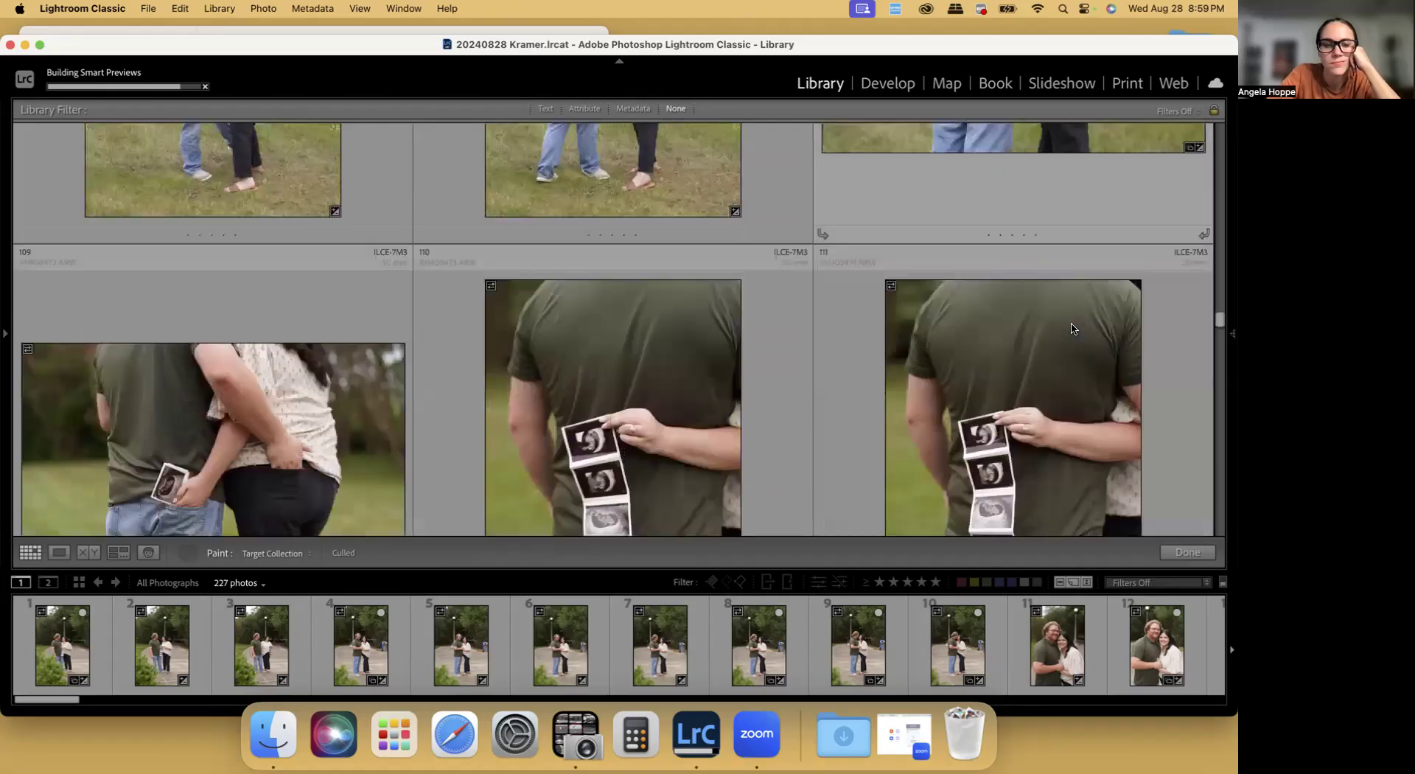
Skip photos 109 to 116 and paint photo 117 of the couple holding the ultrasound strip behind them into the Culled collection
{"action": "scroll", "coordinate": [1072, 328], "scroll_direction": "down", "scroll_amount": 2}
{"action": "scroll", "coordinate": [1072, 329], "scroll_direction": "down", "scroll_amount": 1}
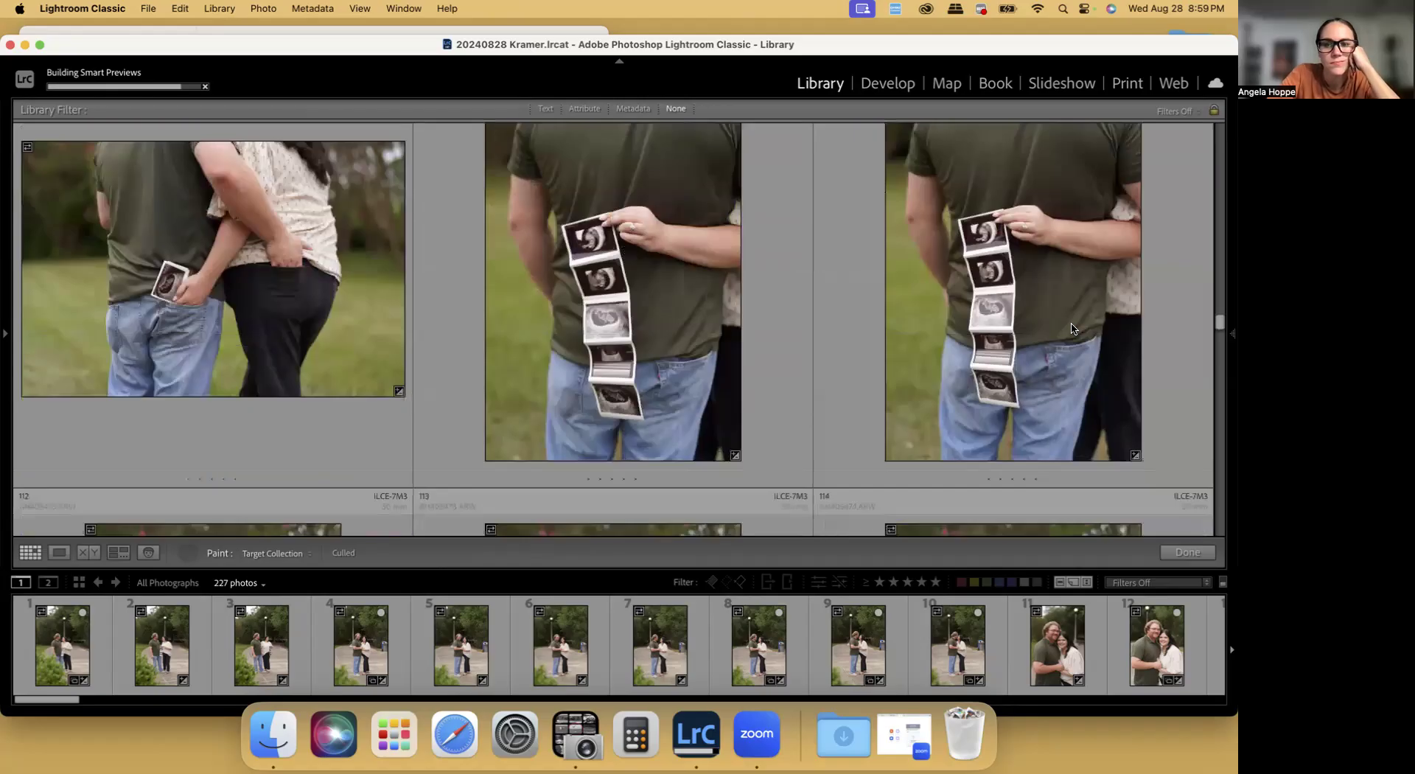
{"action": "scroll", "coordinate": [1009, 314], "scroll_direction": "down", "scroll_amount": 1}
{"action": "scroll", "coordinate": [1008, 314], "scroll_direction": "down", "scroll_amount": 4}
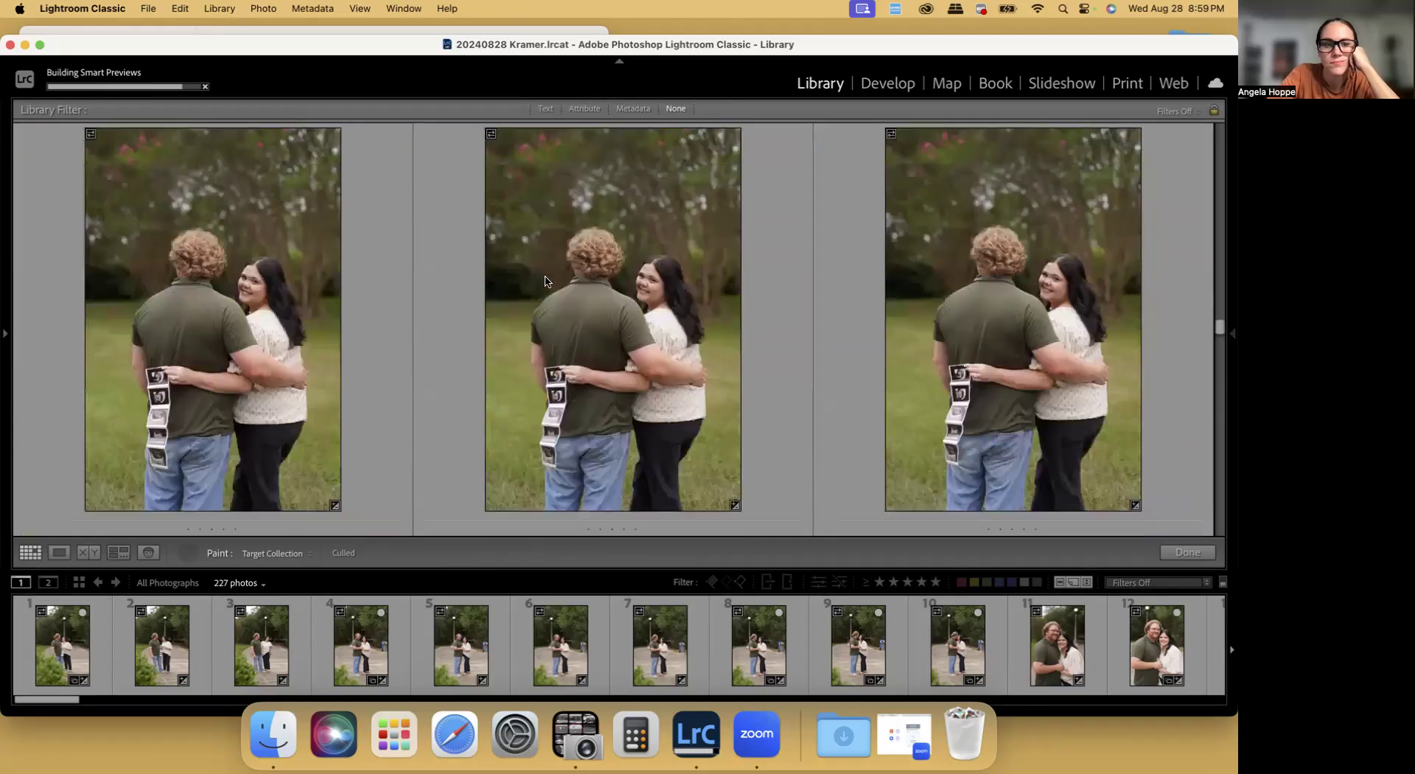
{"action": "scroll", "coordinate": [636, 278], "scroll_direction": "down", "scroll_amount": 1}
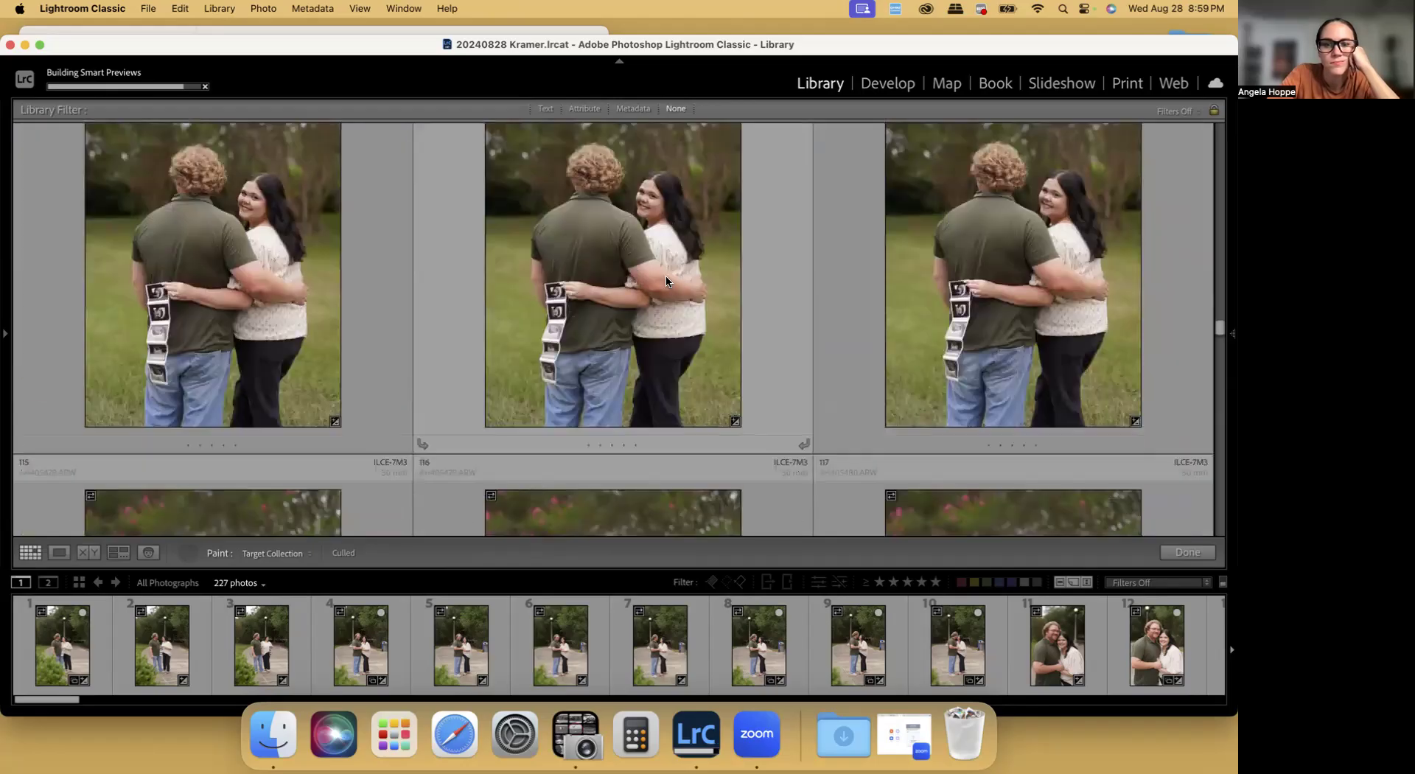
{"action": "scroll", "coordinate": [665, 280], "scroll_direction": "down", "scroll_amount": 3}
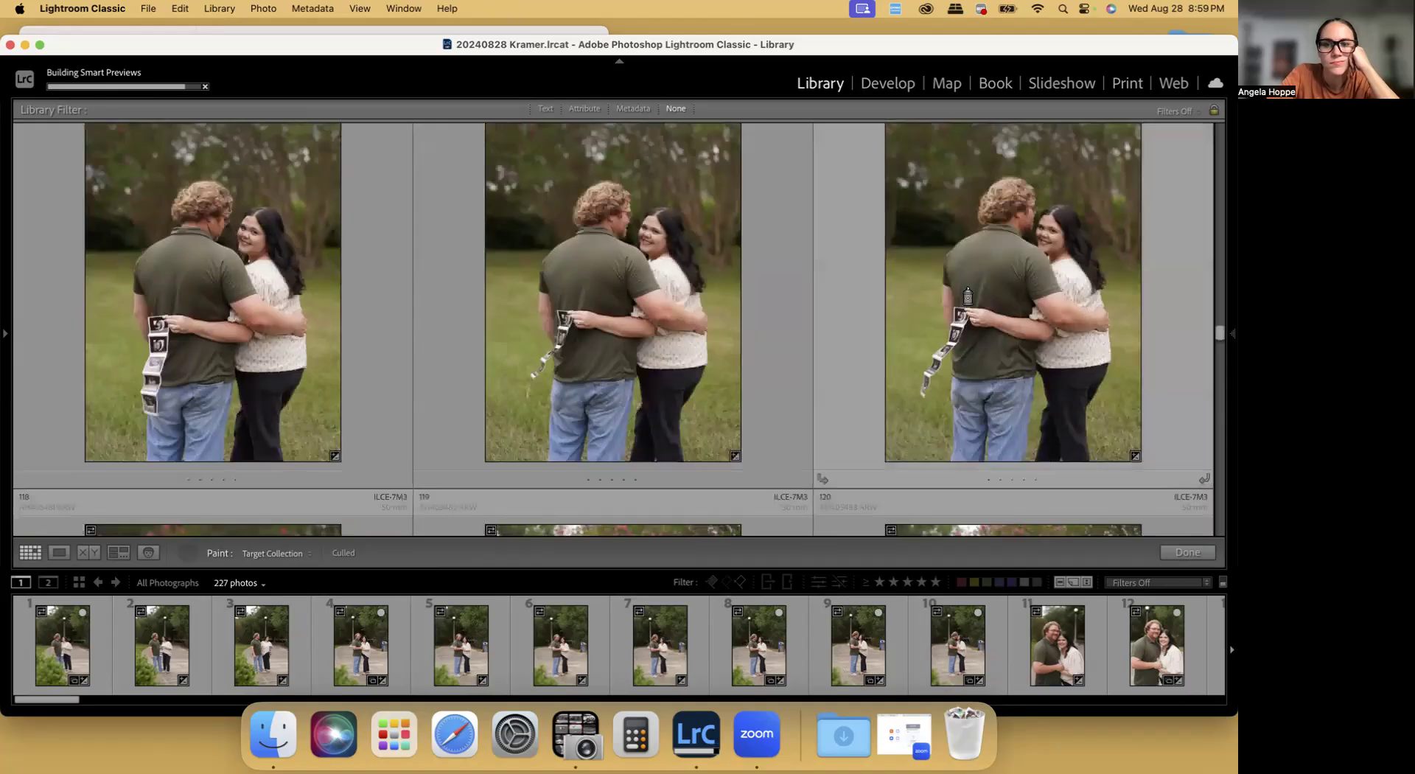
{"action": "scroll", "coordinate": [615, 264], "scroll_direction": "down", "scroll_amount": 1}
{"action": "scroll", "coordinate": [607, 260], "scroll_direction": "down", "scroll_amount": 2}
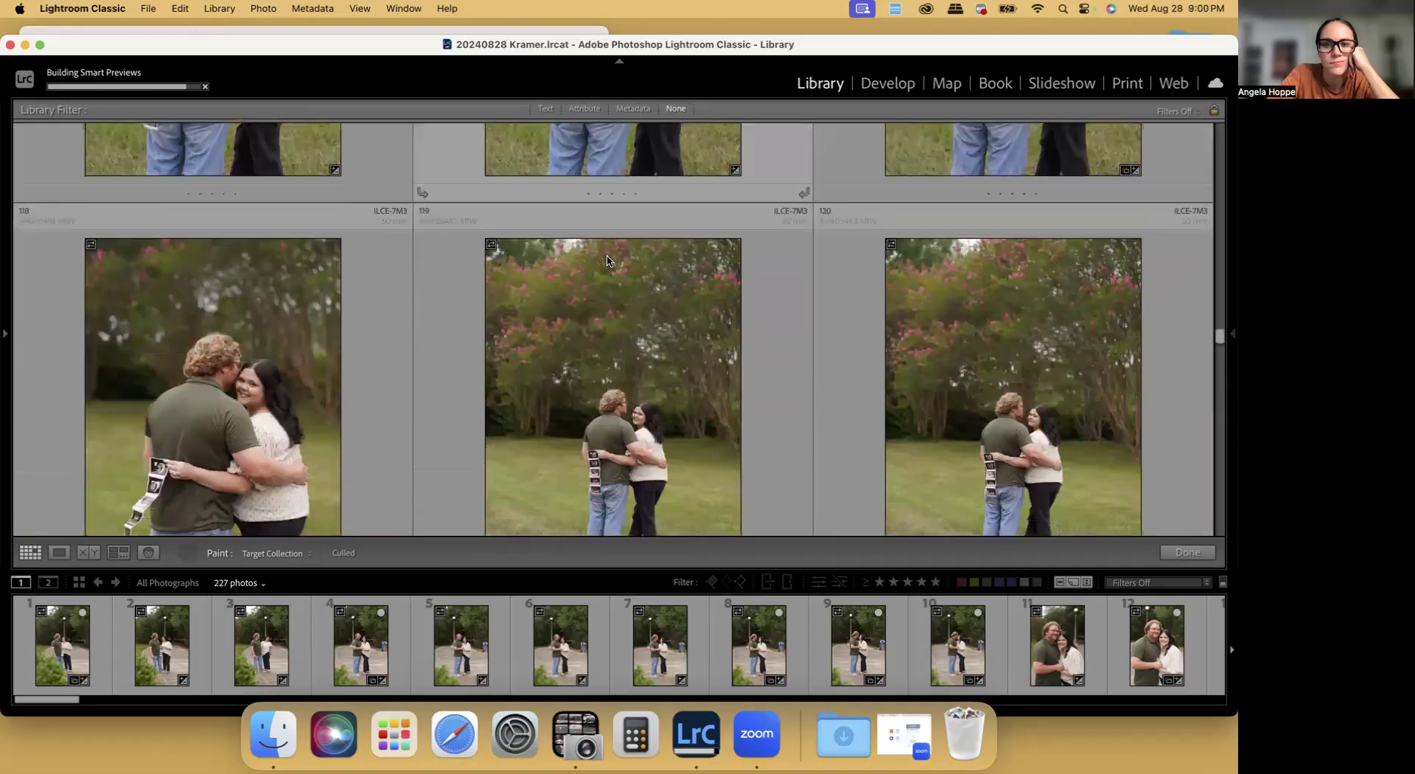
Review the wider embrace shots from photo 118 and paint photo 124 into the Culled collection
{"action": "scroll", "coordinate": [607, 260], "scroll_direction": "down", "scroll_amount": 1}
{"action": "scroll", "coordinate": [607, 260], "scroll_direction": "down", "scroll_amount": 1}
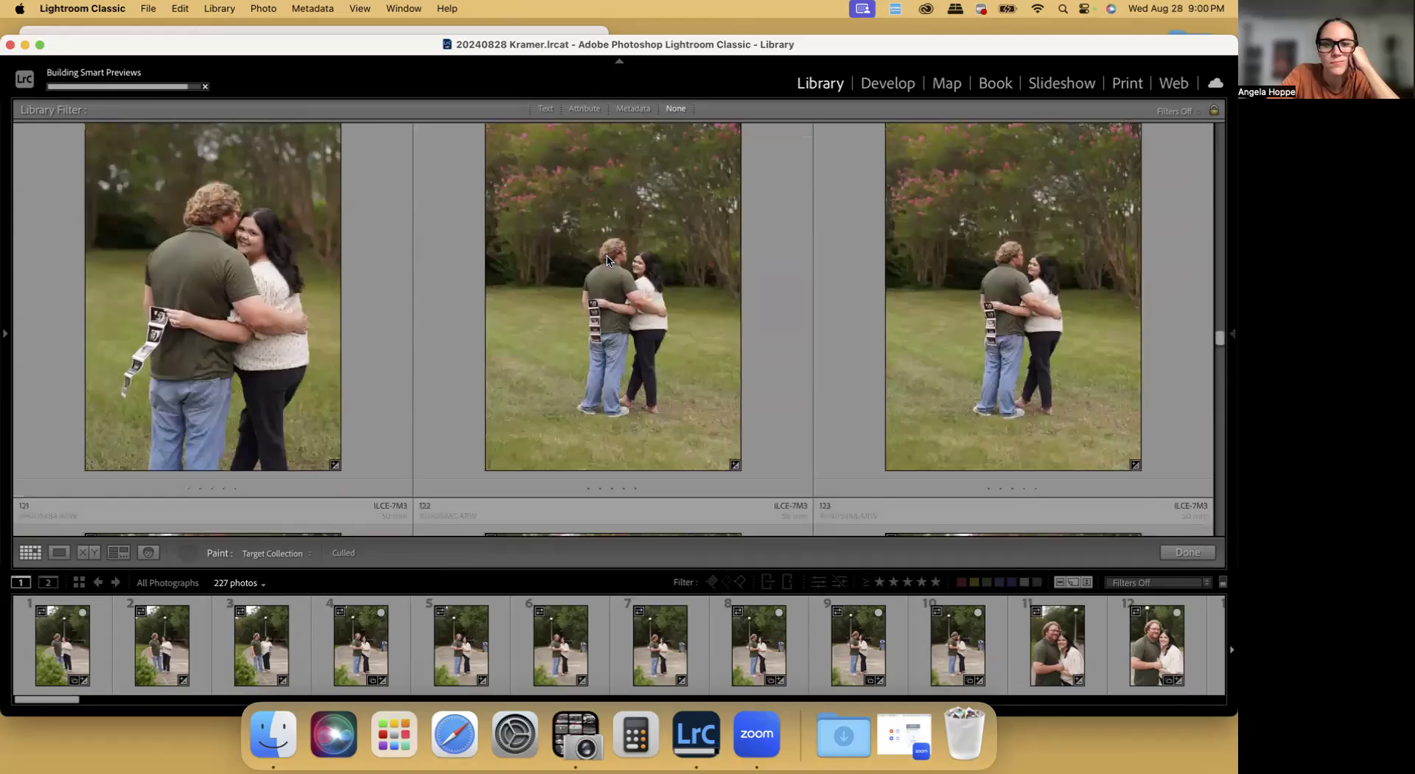
{"action": "scroll", "coordinate": [699, 303], "scroll_direction": "down", "scroll_amount": 3}
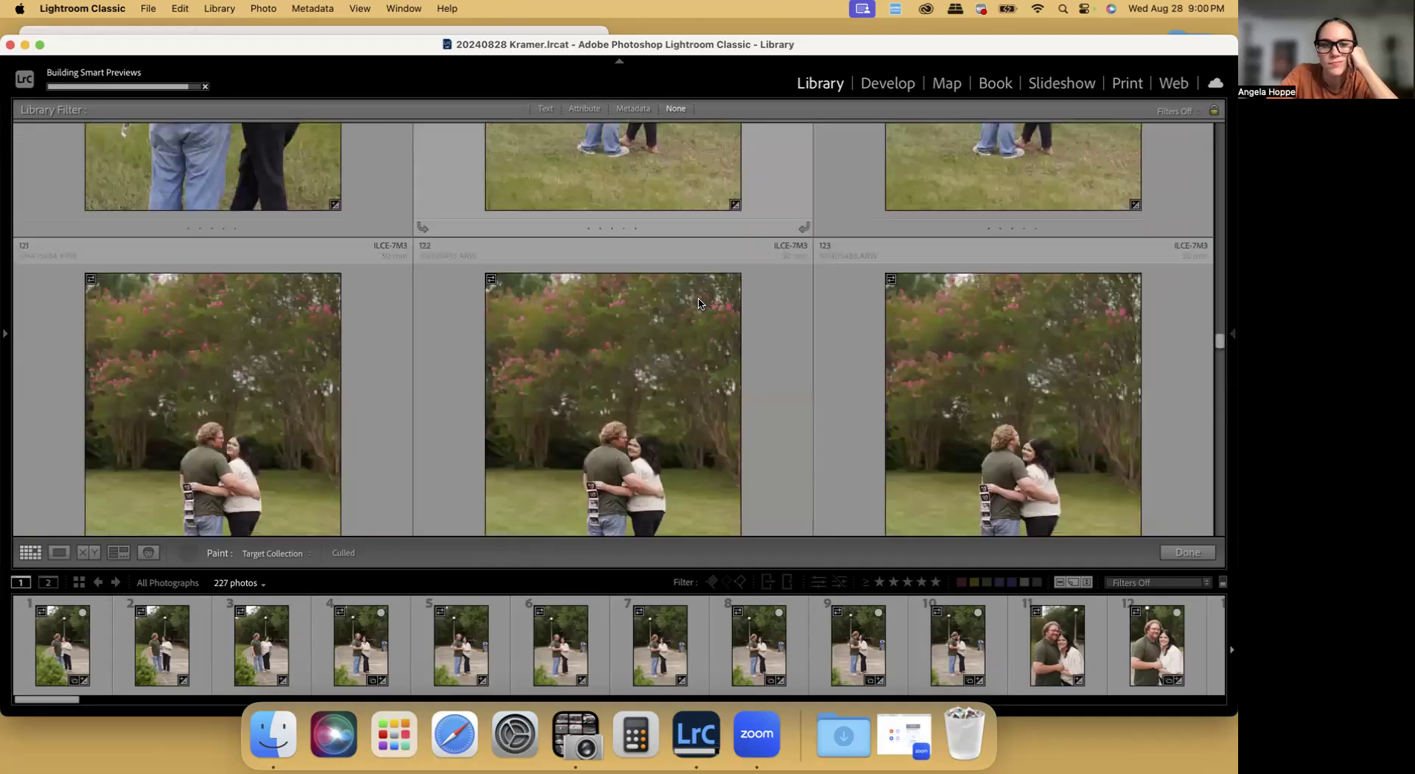
{"action": "scroll", "coordinate": [699, 303], "scroll_direction": "down", "scroll_amount": 2}
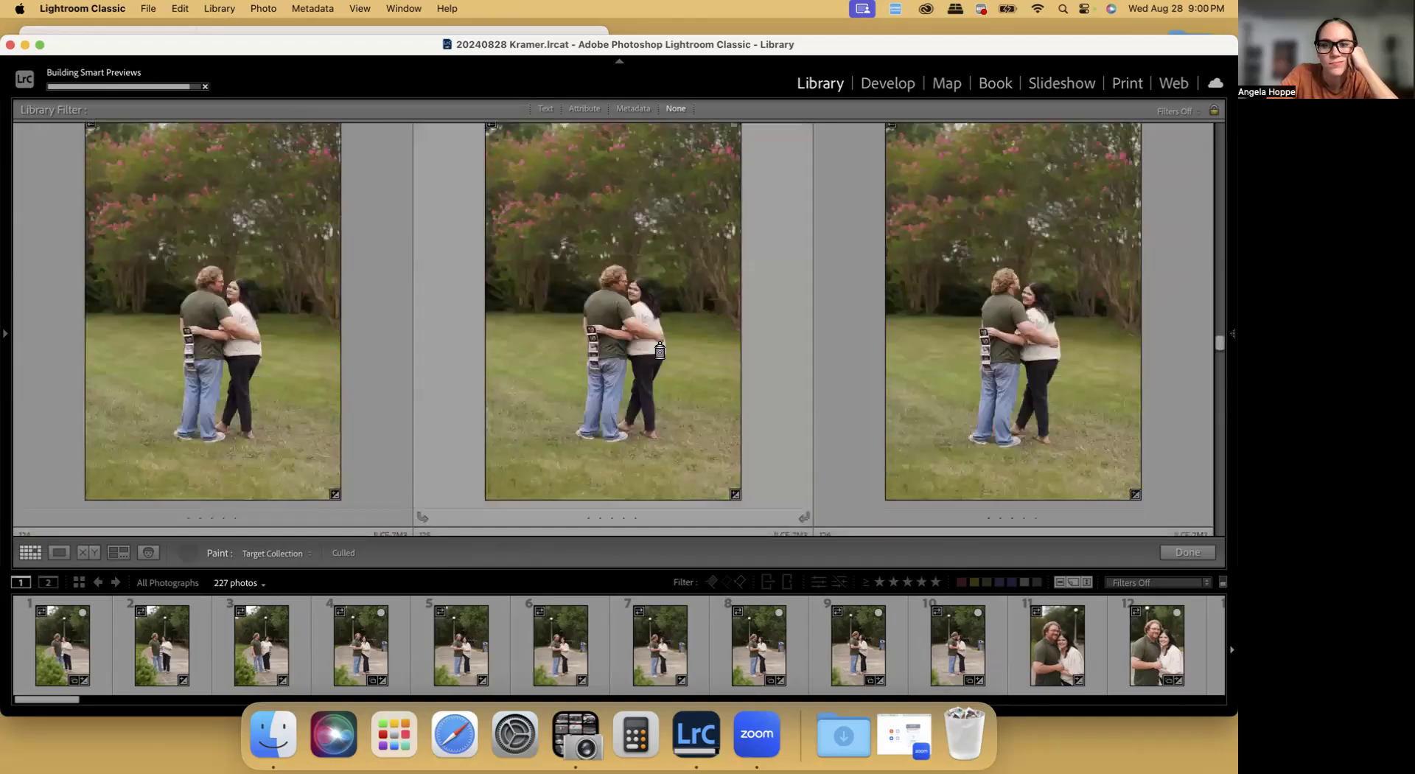
{"action": "scroll", "coordinate": [651, 347], "scroll_direction": "down", "scroll_amount": 3}
{"action": "scroll", "coordinate": [652, 347], "scroll_direction": "down", "scroll_amount": 3}
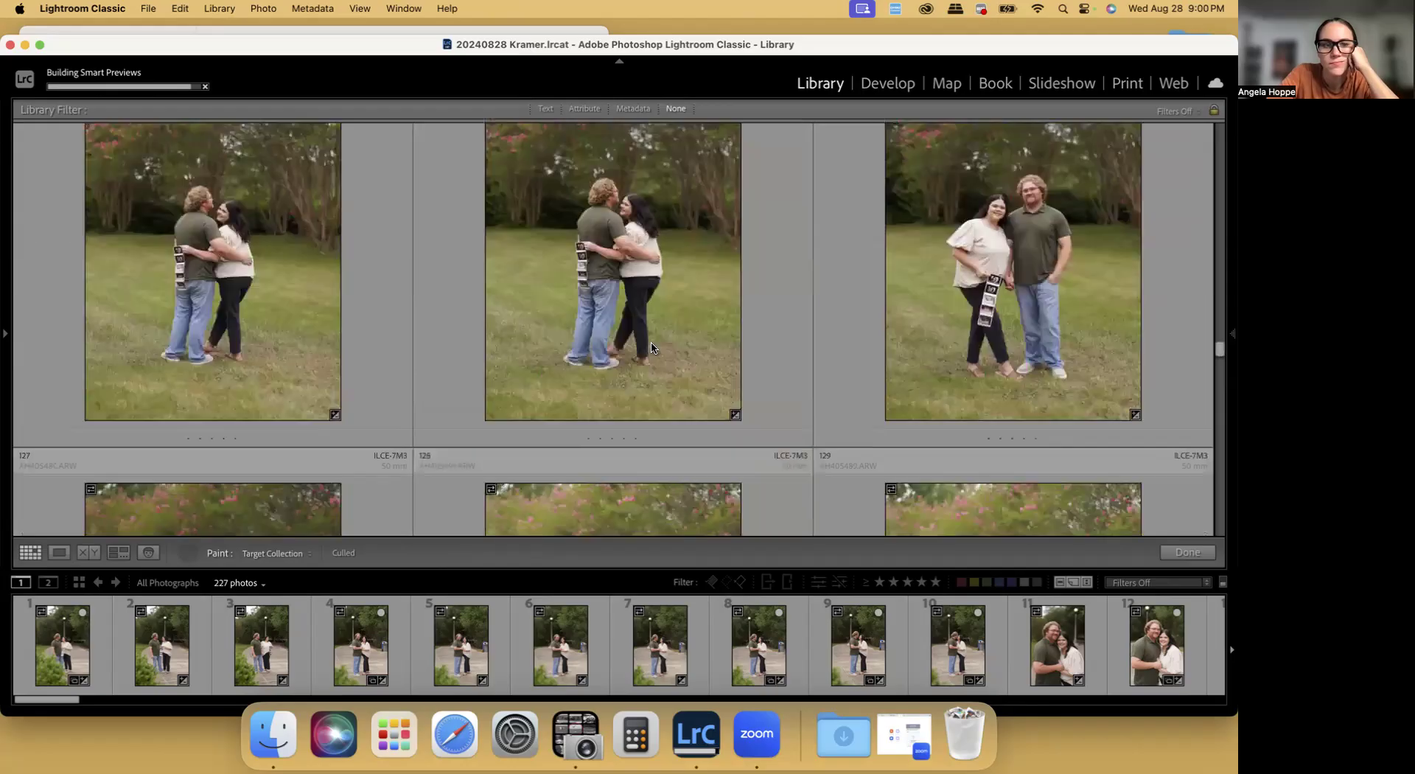
{"action": "scroll", "coordinate": [932, 355], "scroll_direction": "down", "scroll_amount": 1}
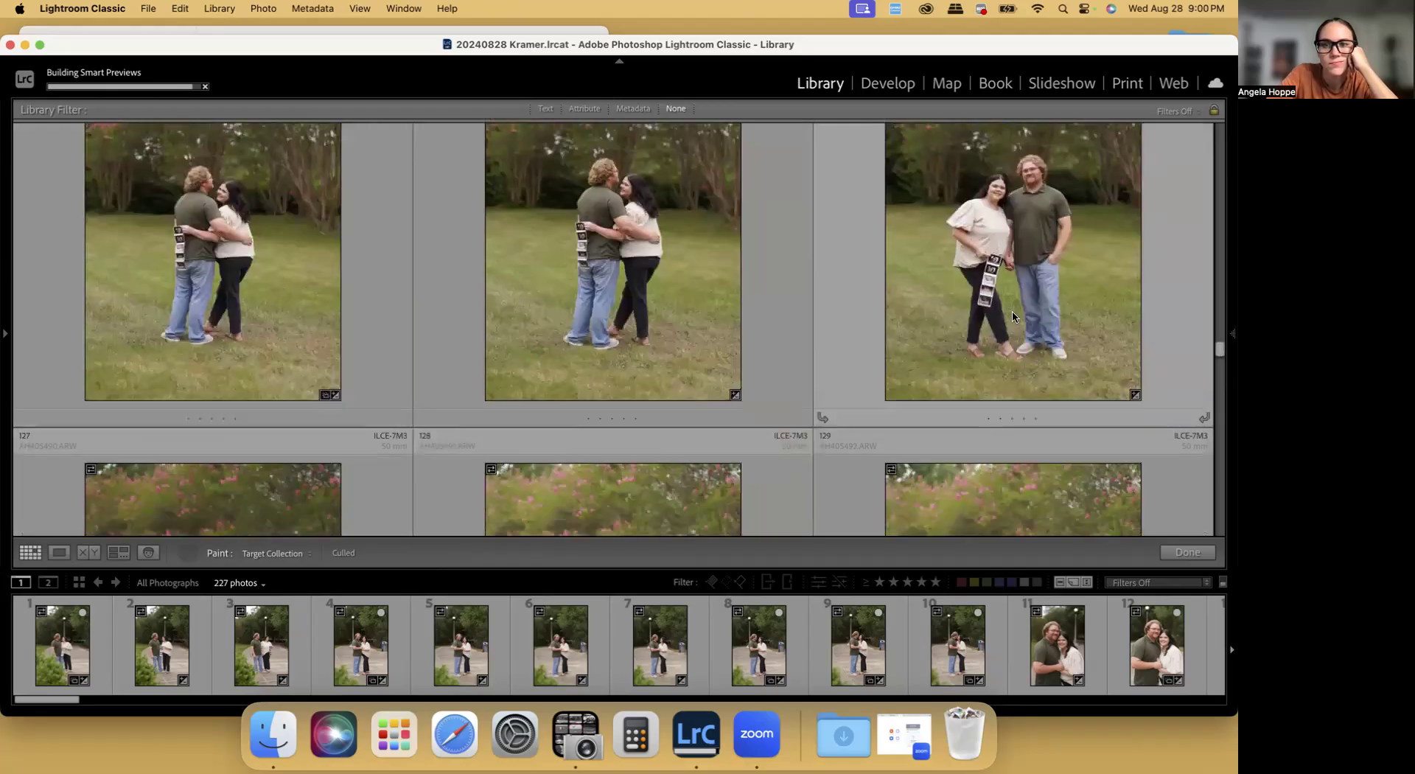
Paint photo 131, the couple standing side by side with the ultrasound strip, into the Culled collection
{"action": "scroll", "coordinate": [1041, 308], "scroll_direction": "down", "scroll_amount": 1}
{"action": "scroll", "coordinate": [678, 332], "scroll_direction": "down", "scroll_amount": 4}
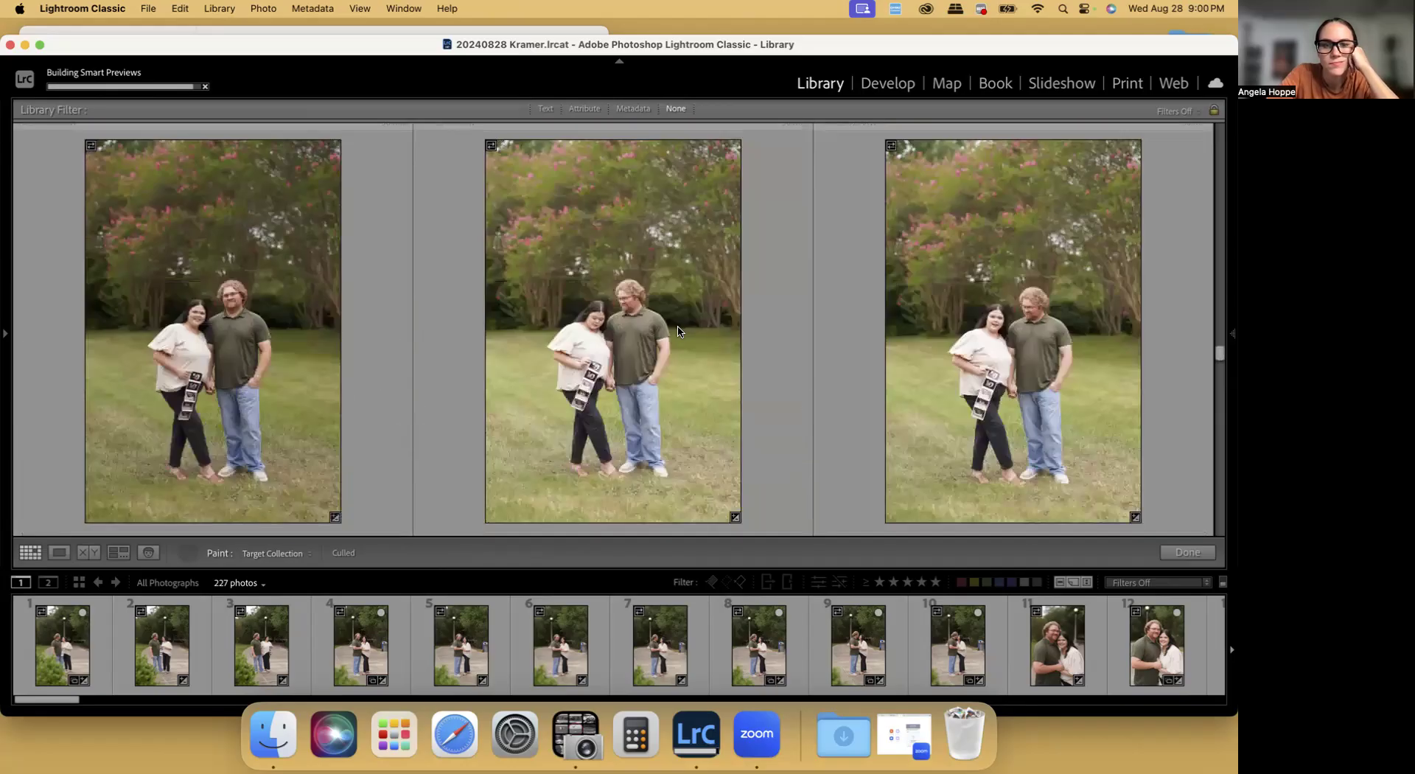
{"action": "scroll", "coordinate": [628, 333], "scroll_direction": "down", "scroll_amount": 1}
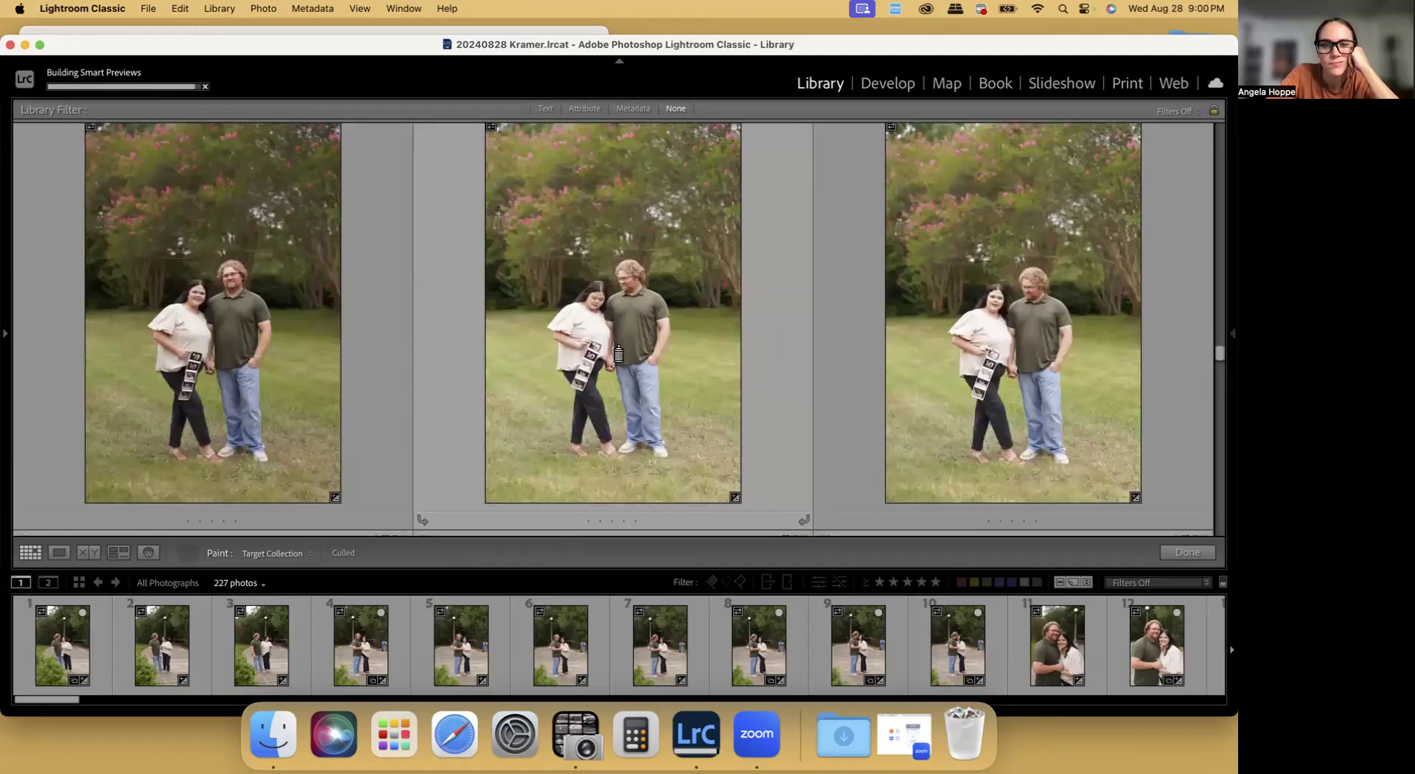
{"action": "scroll", "coordinate": [608, 351], "scroll_direction": "down", "scroll_amount": 4}
{"action": "scroll", "coordinate": [608, 350], "scroll_direction": "down", "scroll_amount": 7}
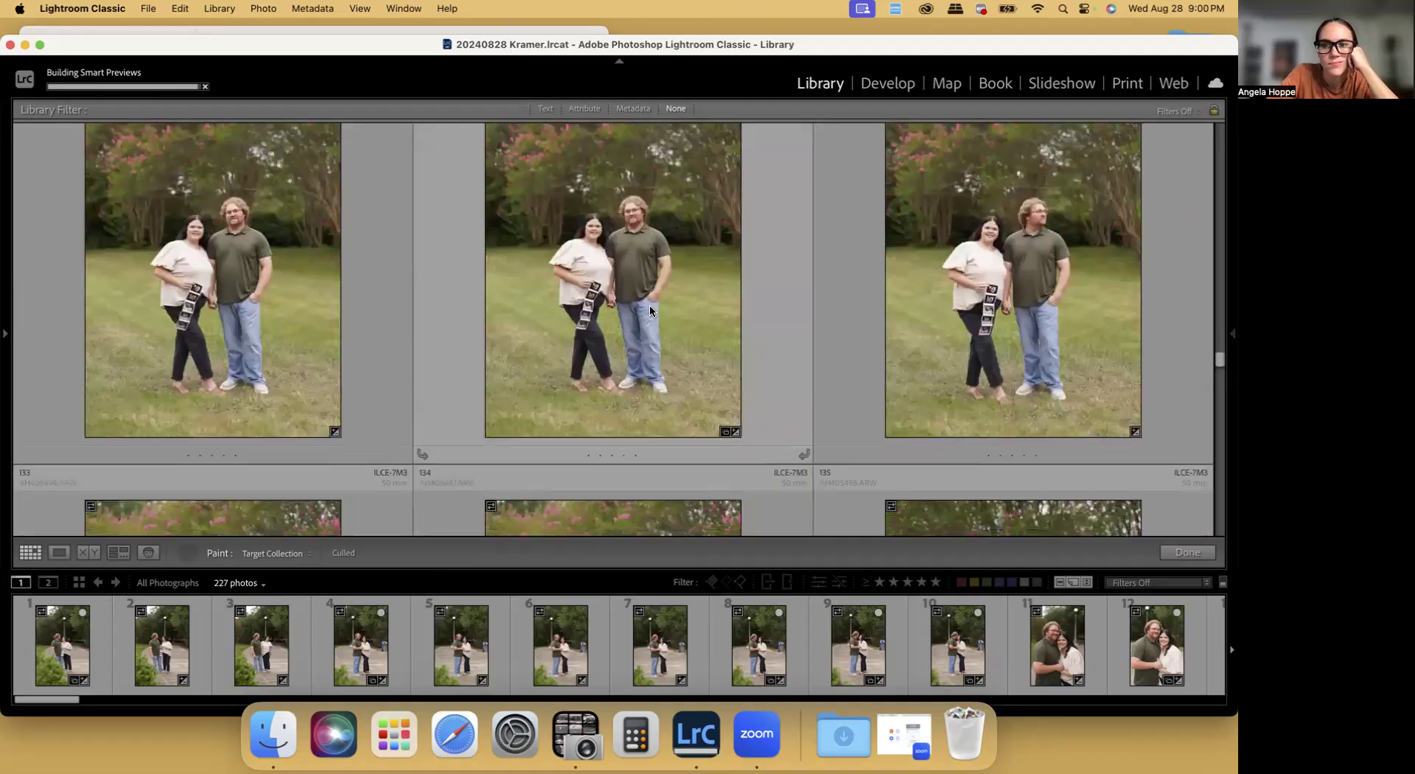
Pass over photos 133 to 135 and paint photo 136 of the couple seated on the grass into the Culled collection
{"action": "scroll", "coordinate": [650, 306], "scroll_direction": "down", "scroll_amount": 1}
{"action": "scroll", "coordinate": [650, 309], "scroll_direction": "down", "scroll_amount": 5}
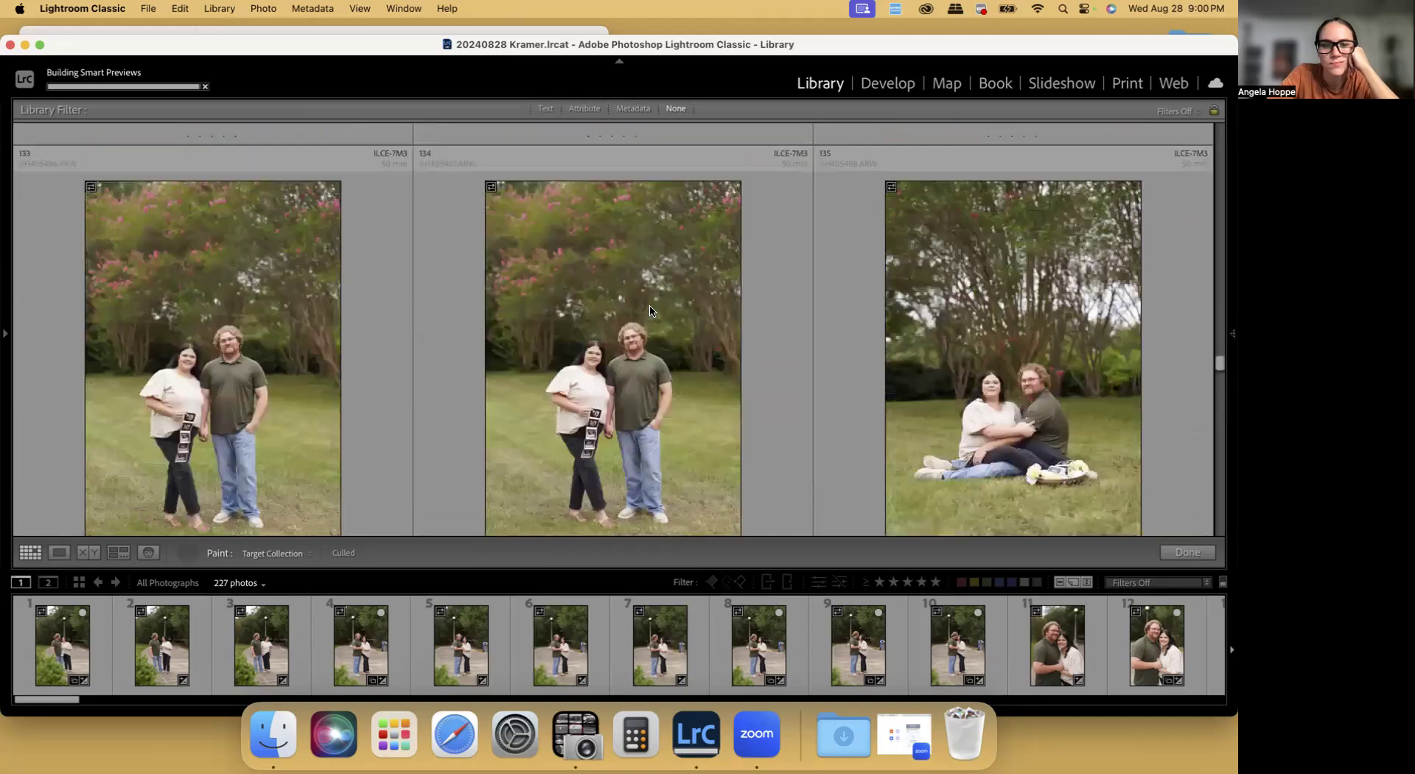
{"action": "scroll", "coordinate": [650, 309], "scroll_direction": "down", "scroll_amount": 5}
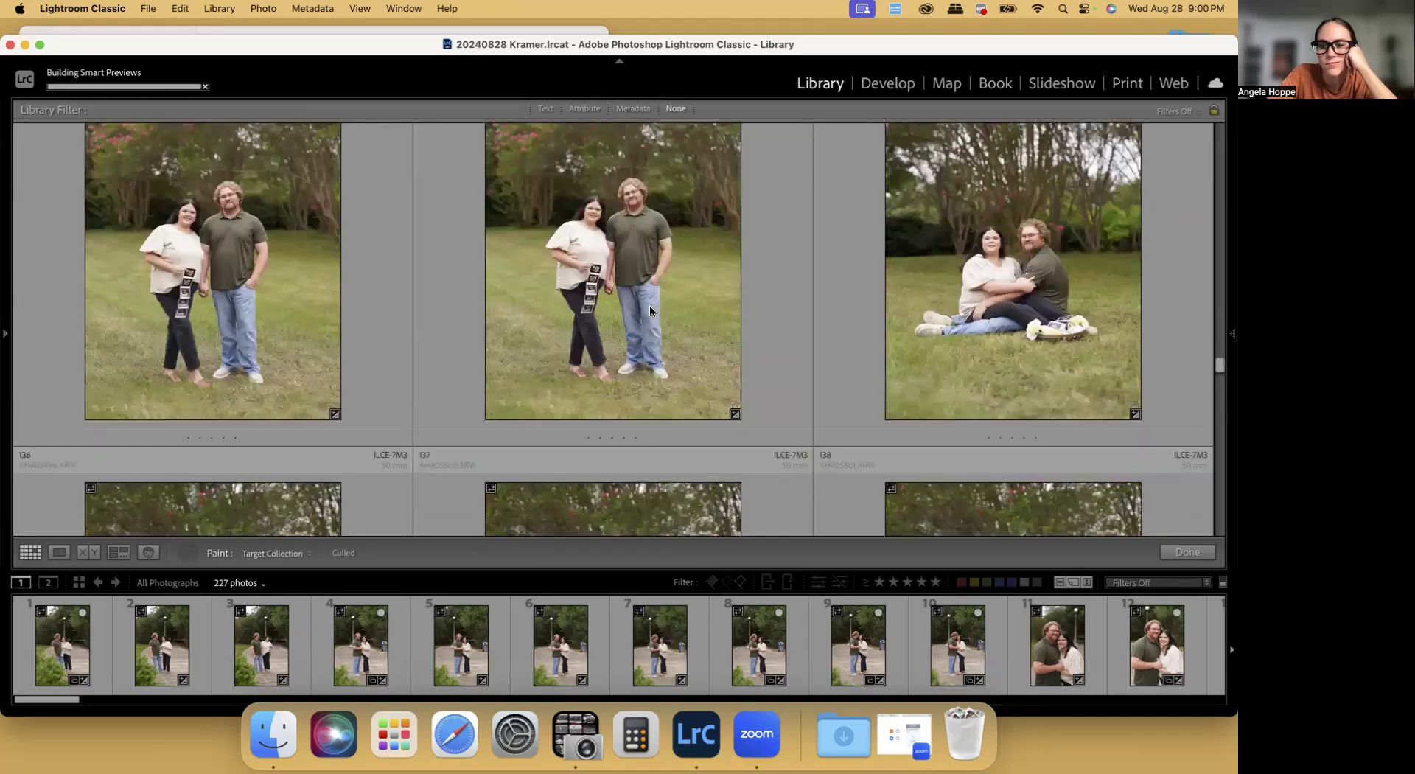
{"action": "scroll", "coordinate": [648, 303], "scroll_direction": "down", "scroll_amount": 10}
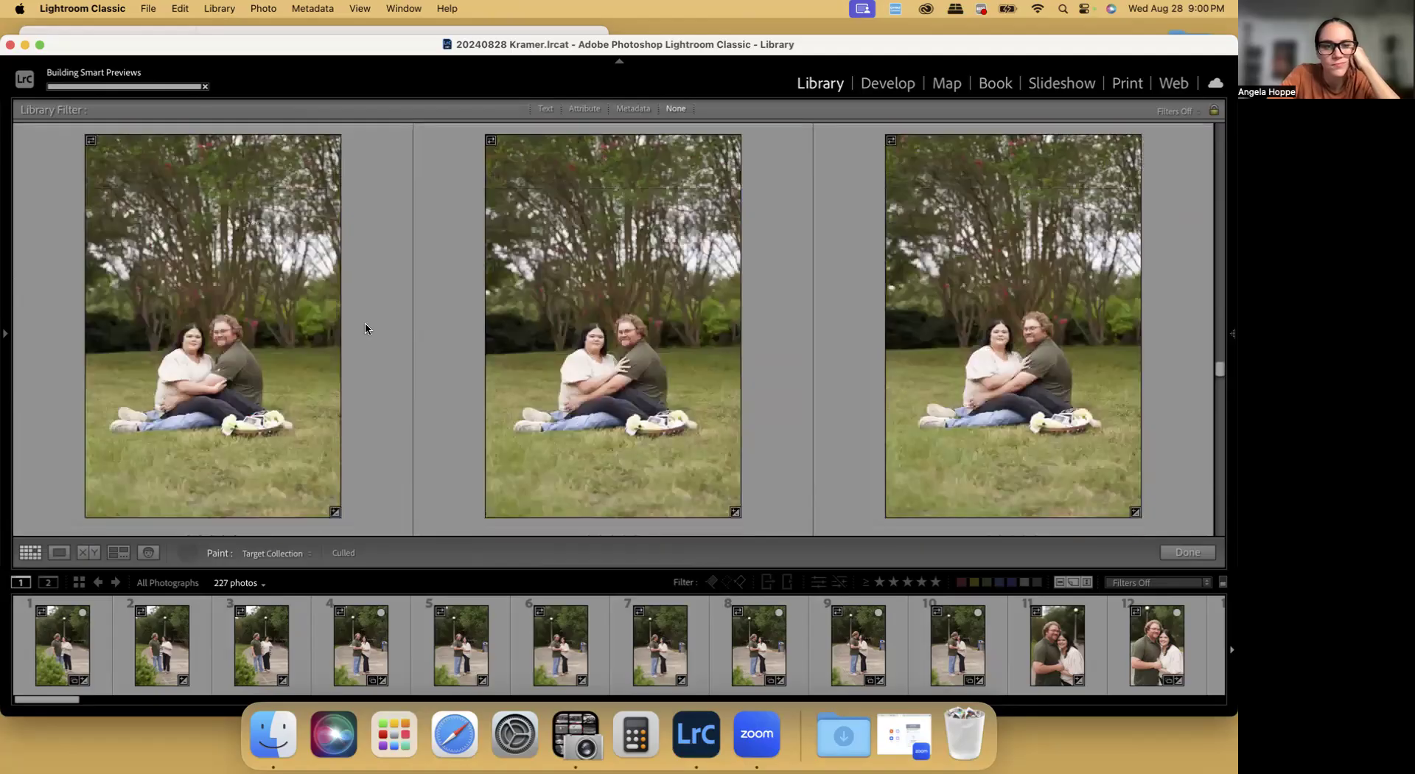
{"action": "scroll", "coordinate": [972, 380], "scroll_direction": "down", "scroll_amount": 10}
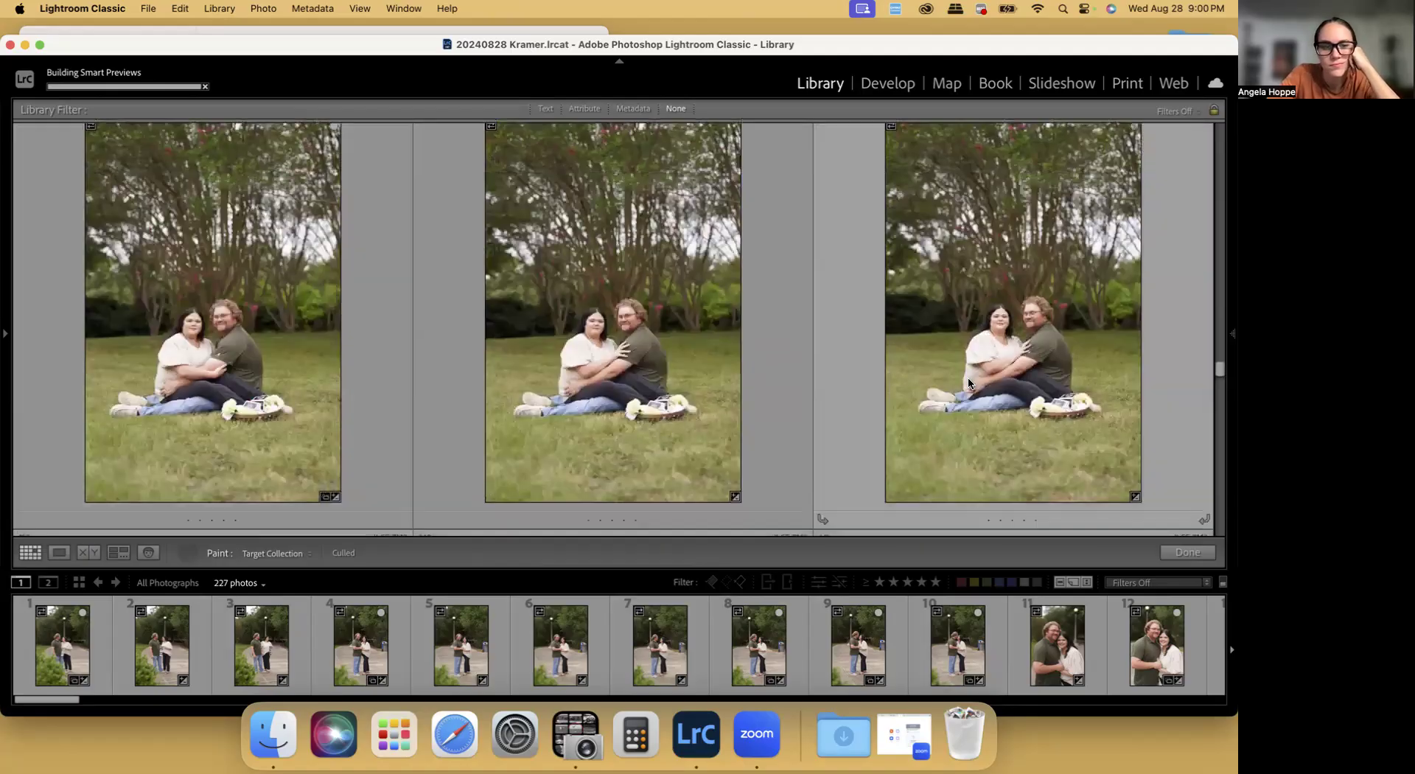
Paint photos 142 and 145, where he touches her hair while they sit, into the Culled collection
{"action": "scroll", "coordinate": [295, 390], "scroll_direction": "down", "scroll_amount": 3}
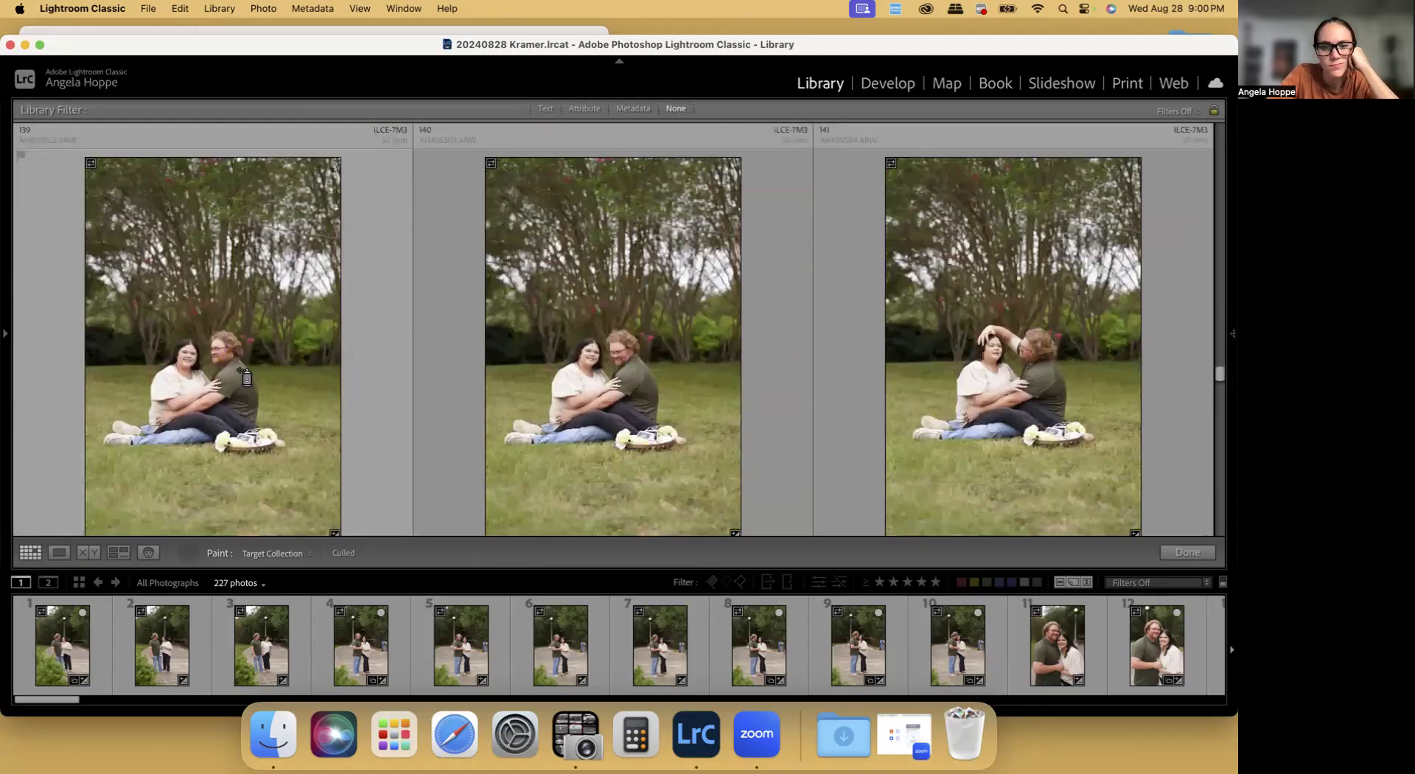
{"action": "scroll", "coordinate": [711, 405], "scroll_direction": "down", "scroll_amount": 10}
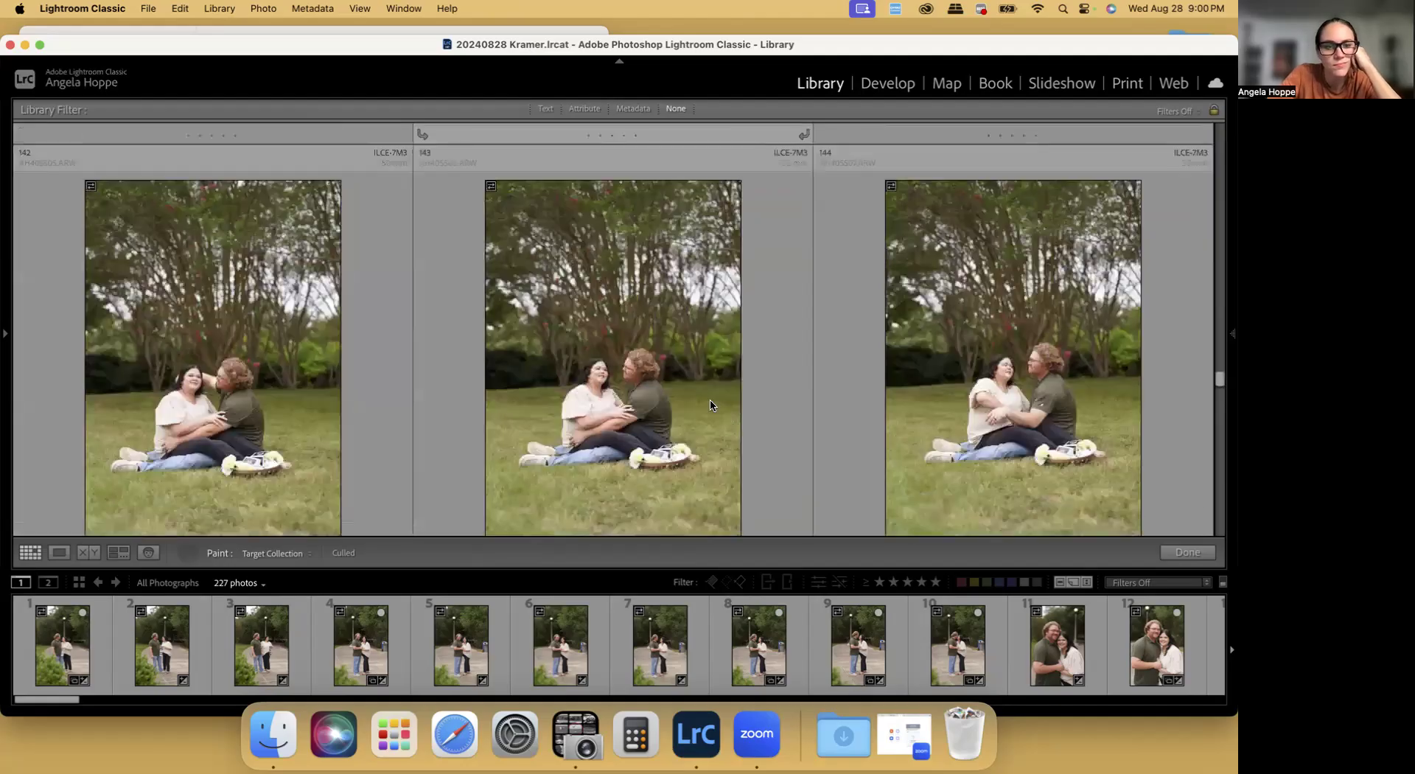
{"action": "scroll", "coordinate": [584, 402], "scroll_direction": "down", "scroll_amount": 10}
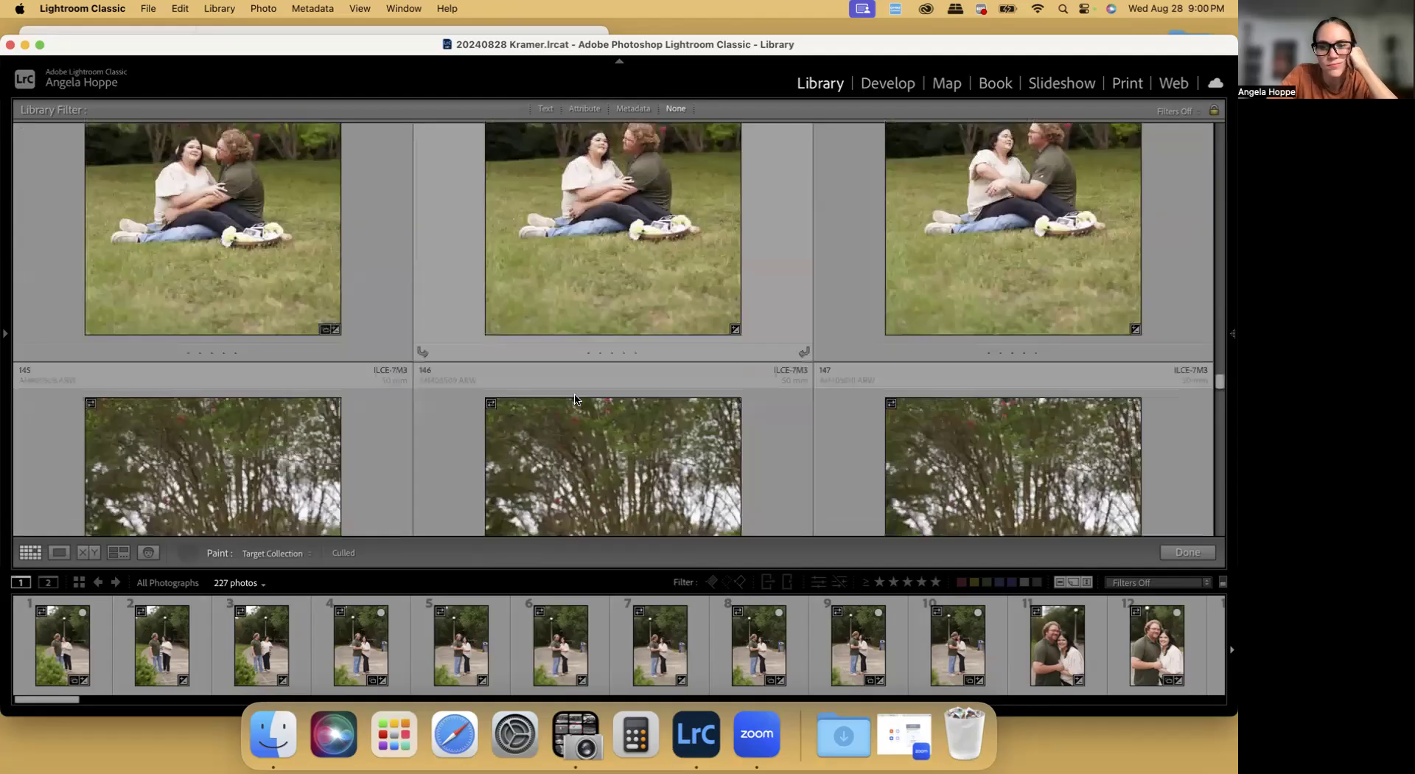
{"action": "scroll", "coordinate": [626, 399], "scroll_direction": "down", "scroll_amount": 10}
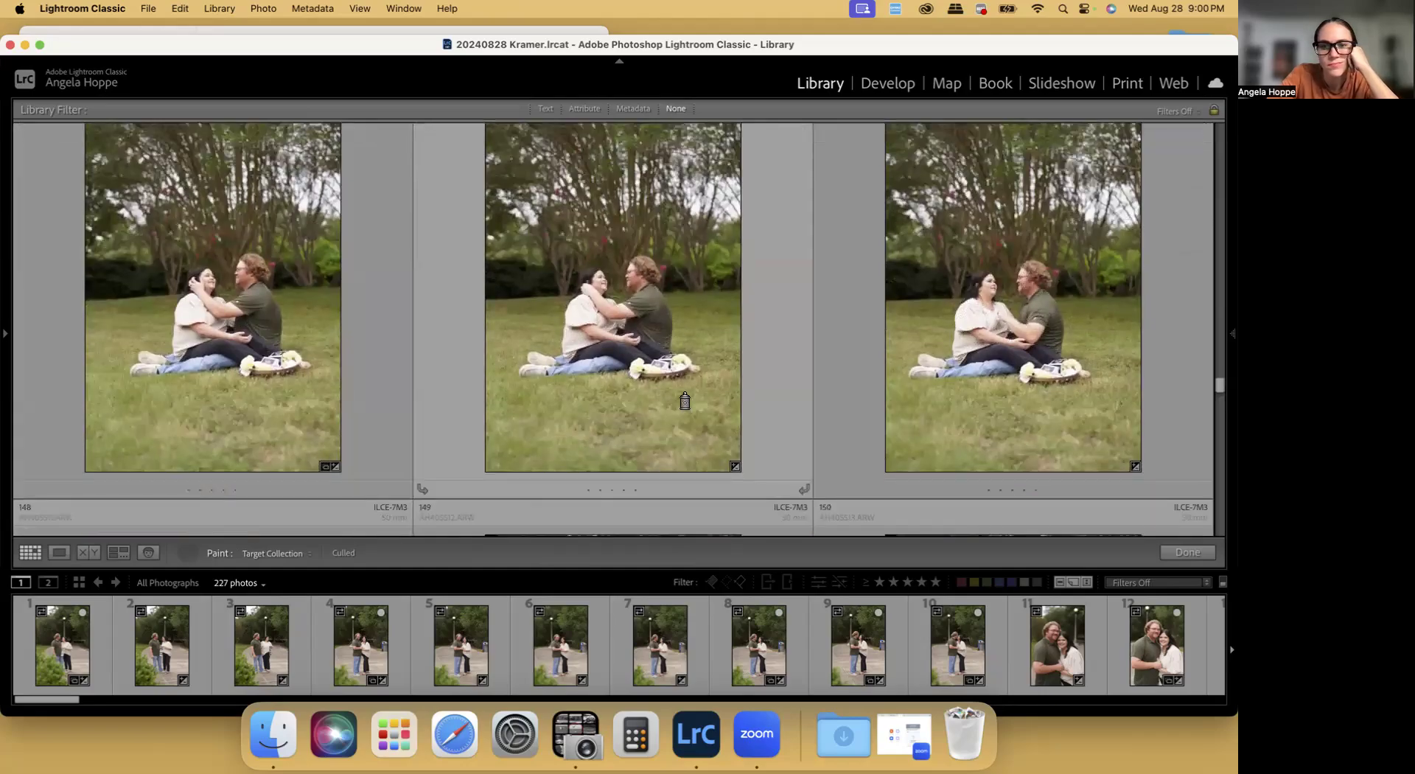
Paint landscape photo 148 and portrait photo 151 of the seated couple facing each other into the Culled collection
{"action": "scroll", "coordinate": [656, 383], "scroll_direction": "down", "scroll_amount": 10}
{"action": "left_click", "coordinate": [317, 370]}
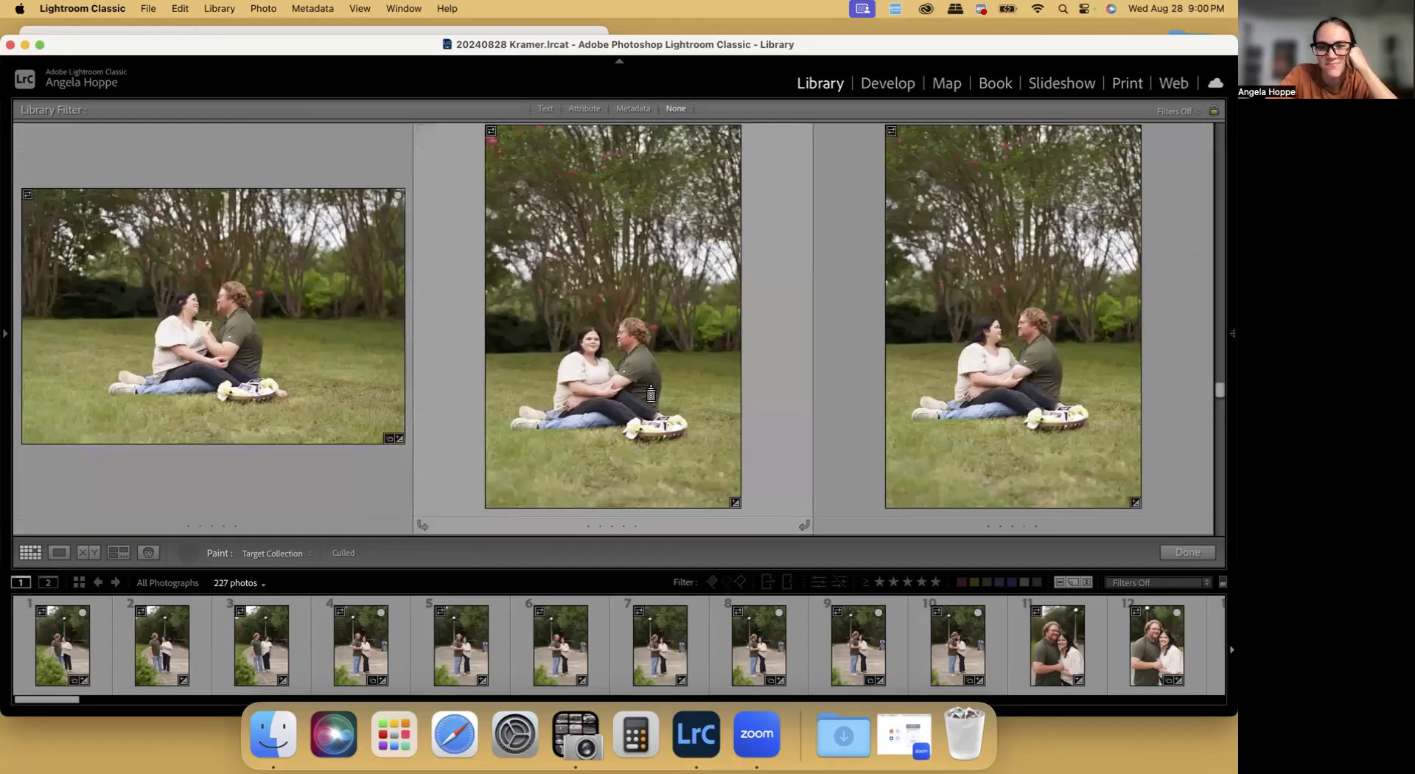
{"action": "scroll", "coordinate": [650, 394], "scroll_direction": "down", "scroll_amount": 10}
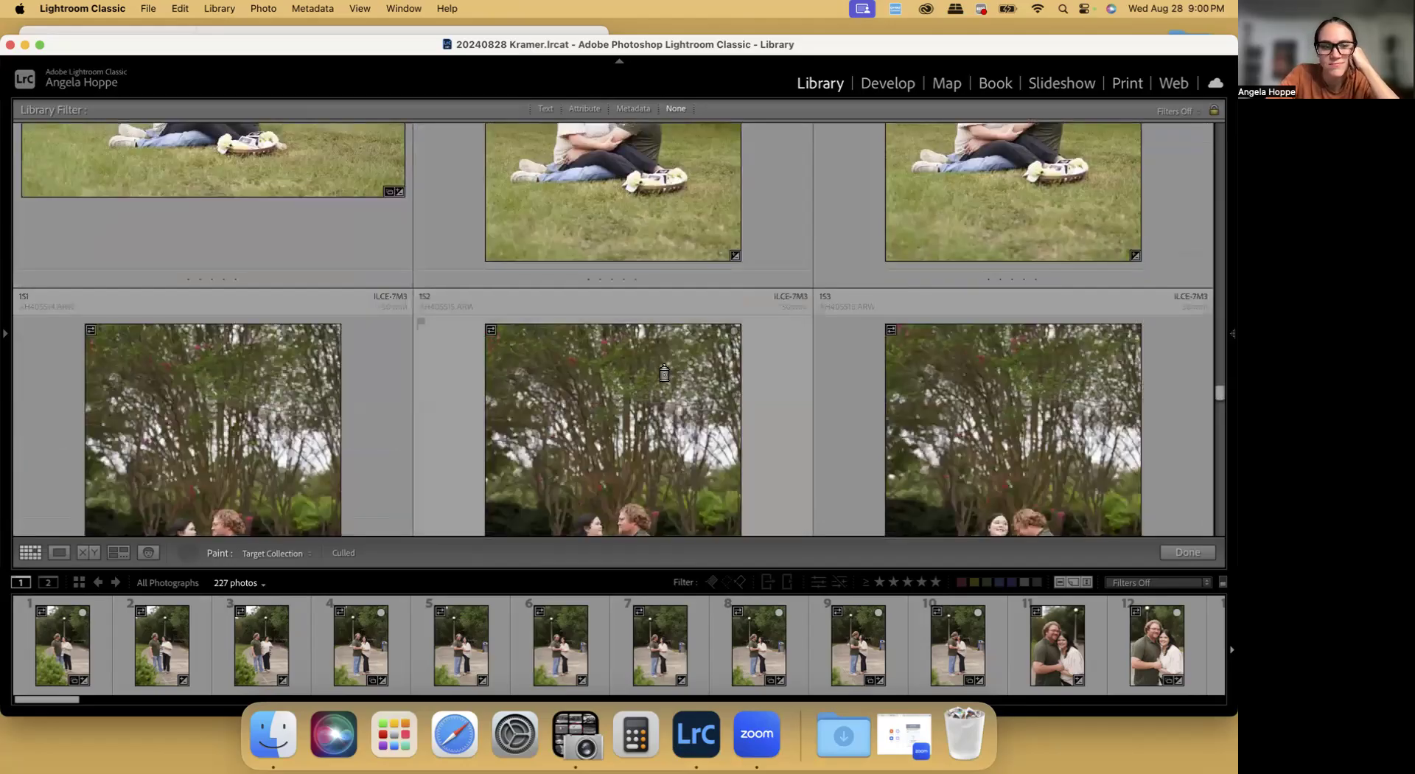
{"action": "scroll", "coordinate": [725, 423], "scroll_direction": "down", "scroll_amount": 5}
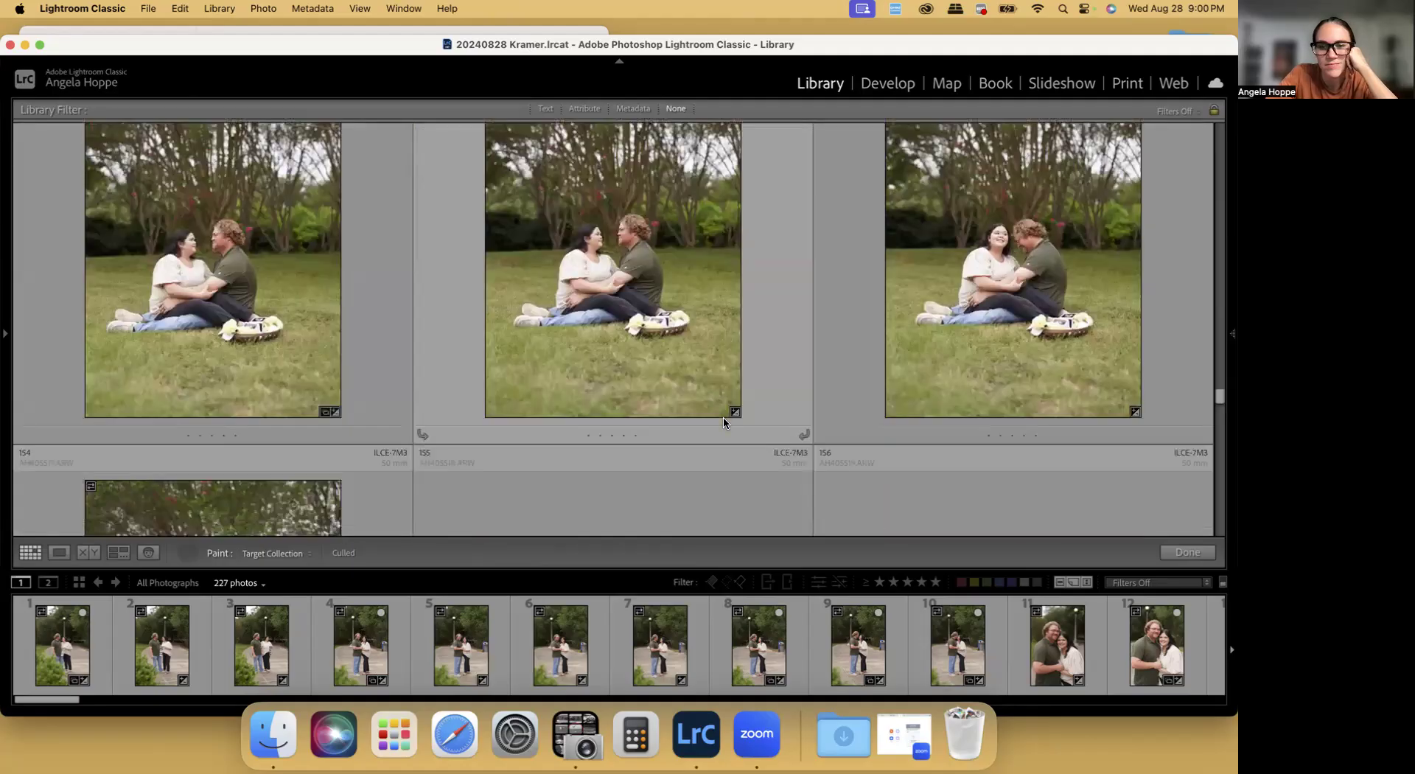
Paint landscape photos 155 and 156 and portrait photo 158 of the seated couple snuggling into the Culled collection
{"action": "scroll", "coordinate": [725, 423], "scroll_direction": "down", "scroll_amount": 2}
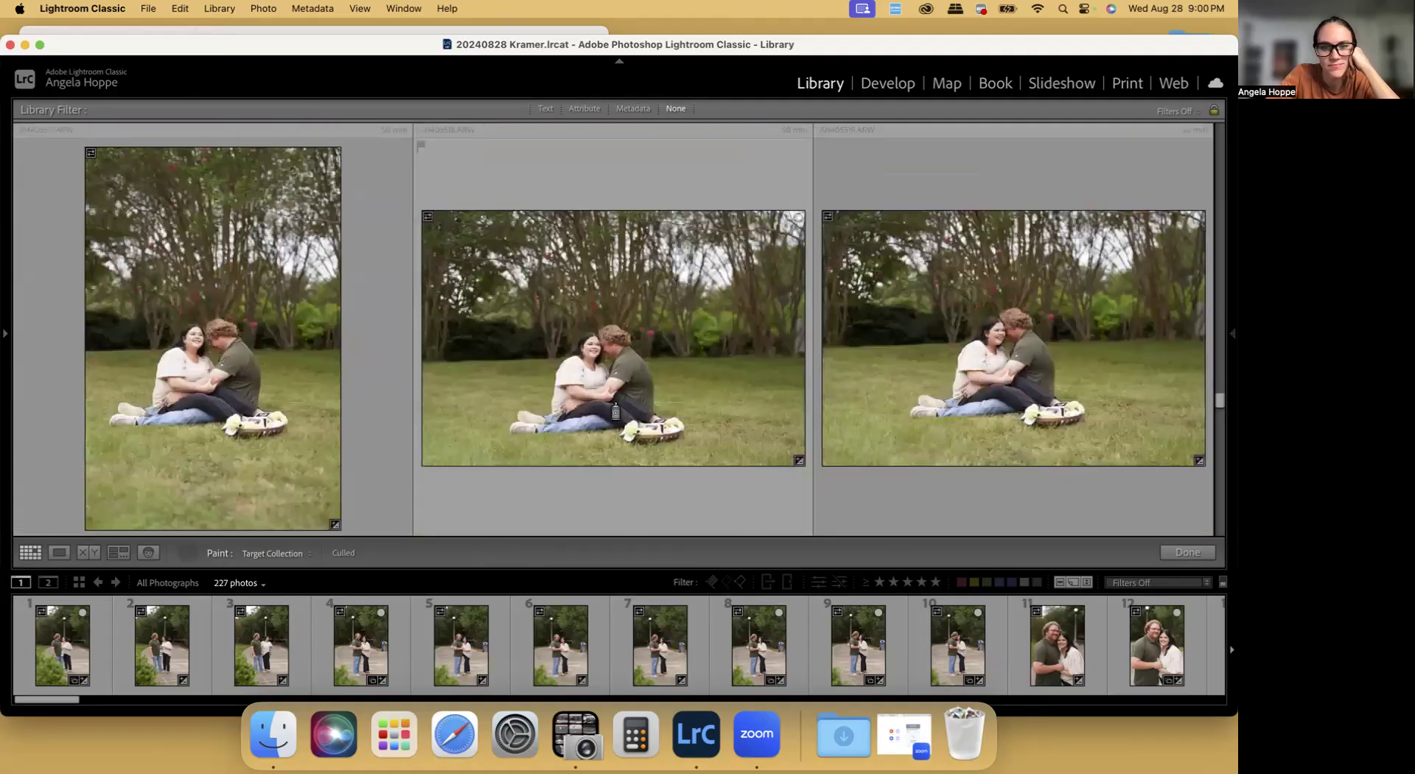
{"action": "scroll", "coordinate": [1055, 372], "scroll_direction": "down", "scroll_amount": 5}
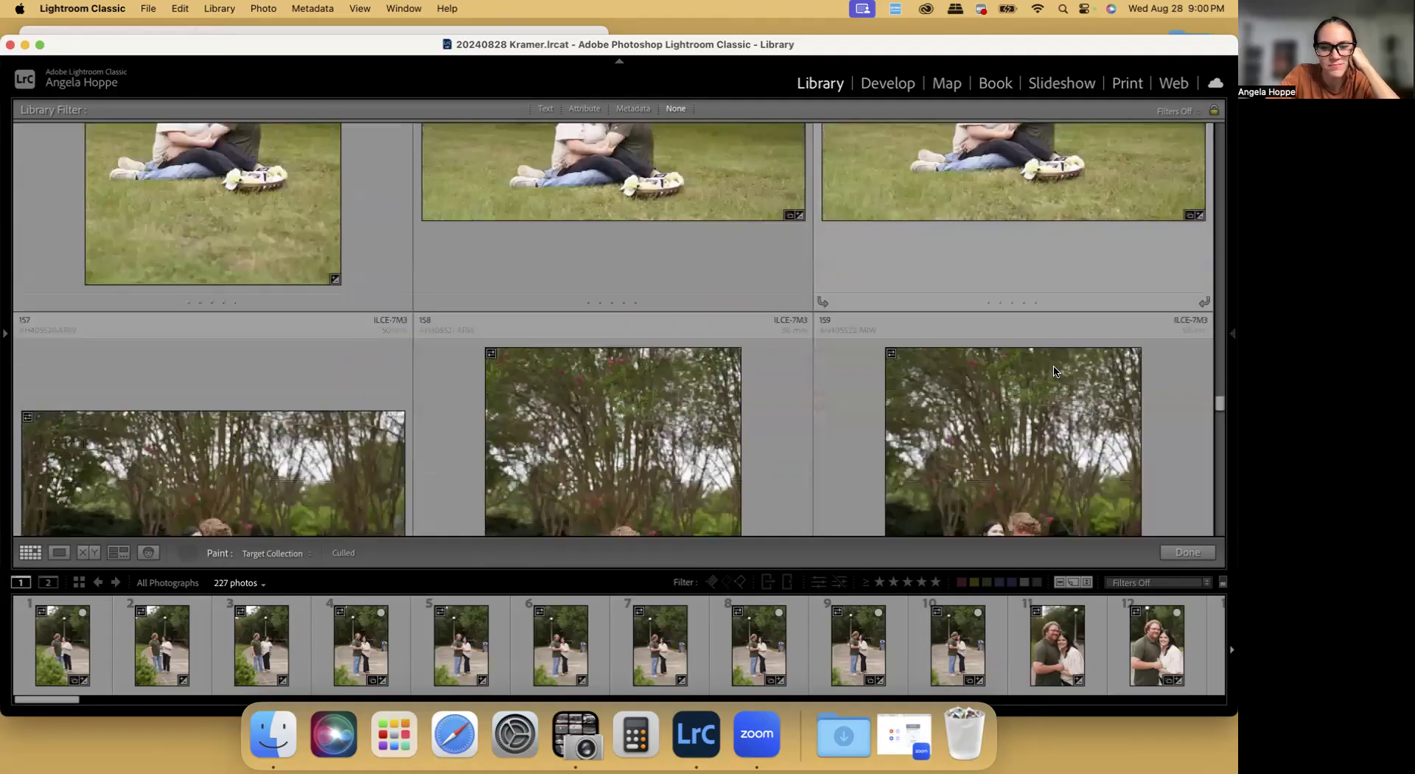
{"action": "scroll", "coordinate": [1056, 372], "scroll_direction": "down", "scroll_amount": 3}
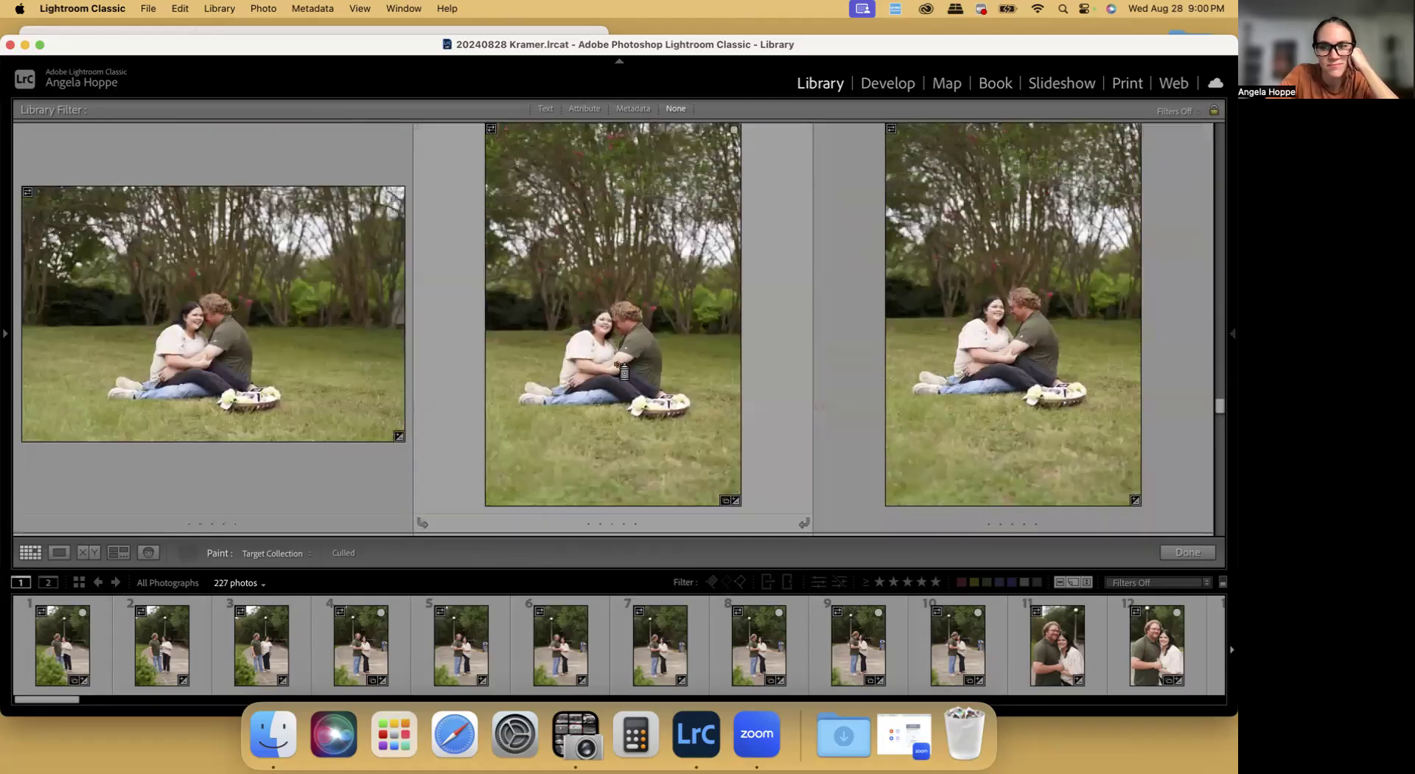
Review the seated photos from 160 to 168 and paint photo 169, the couple leaning heads together beside the basket, into the Culled collection
{"action": "scroll", "coordinate": [616, 368], "scroll_direction": "down", "scroll_amount": 3}
{"action": "scroll", "coordinate": [616, 368], "scroll_direction": "down", "scroll_amount": 5}
{"action": "scroll", "coordinate": [615, 367], "scroll_direction": "down", "scroll_amount": 2}
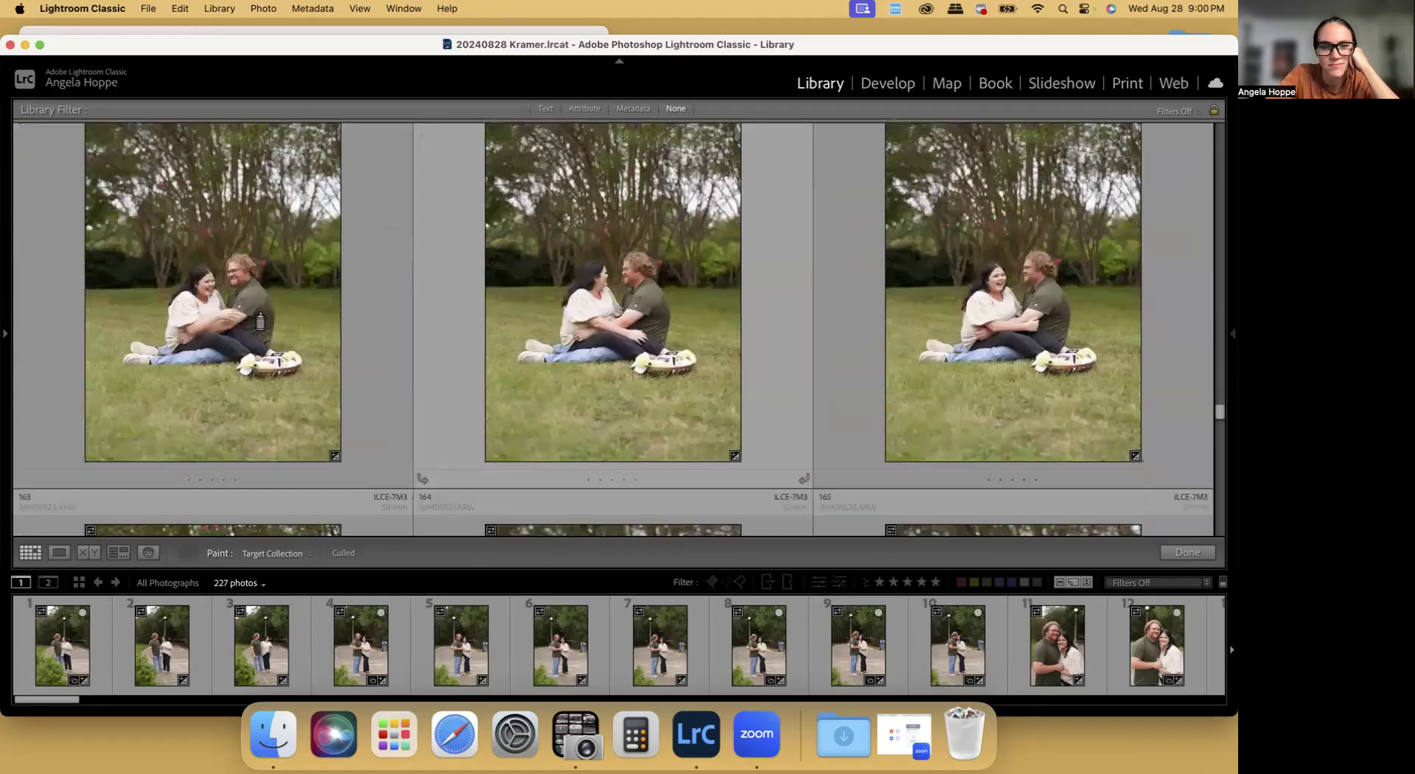
{"action": "scroll", "coordinate": [943, 354], "scroll_direction": "down", "scroll_amount": 3}
{"action": "scroll", "coordinate": [943, 354], "scroll_direction": "down", "scroll_amount": 5}
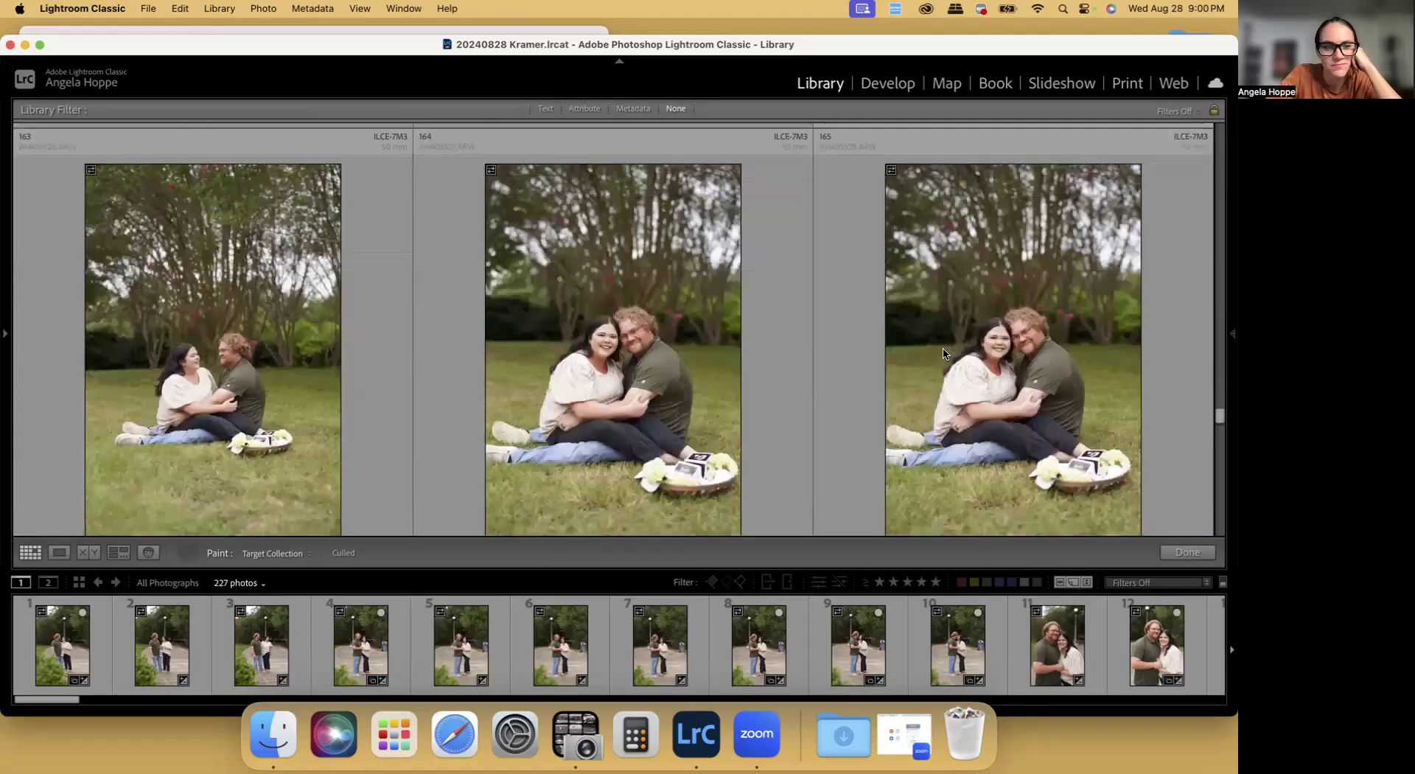
{"action": "scroll", "coordinate": [685, 372], "scroll_direction": "down", "scroll_amount": 1}
{"action": "scroll", "coordinate": [648, 372], "scroll_direction": "down", "scroll_amount": 4}
{"action": "scroll", "coordinate": [644, 370], "scroll_direction": "down", "scroll_amount": 2}
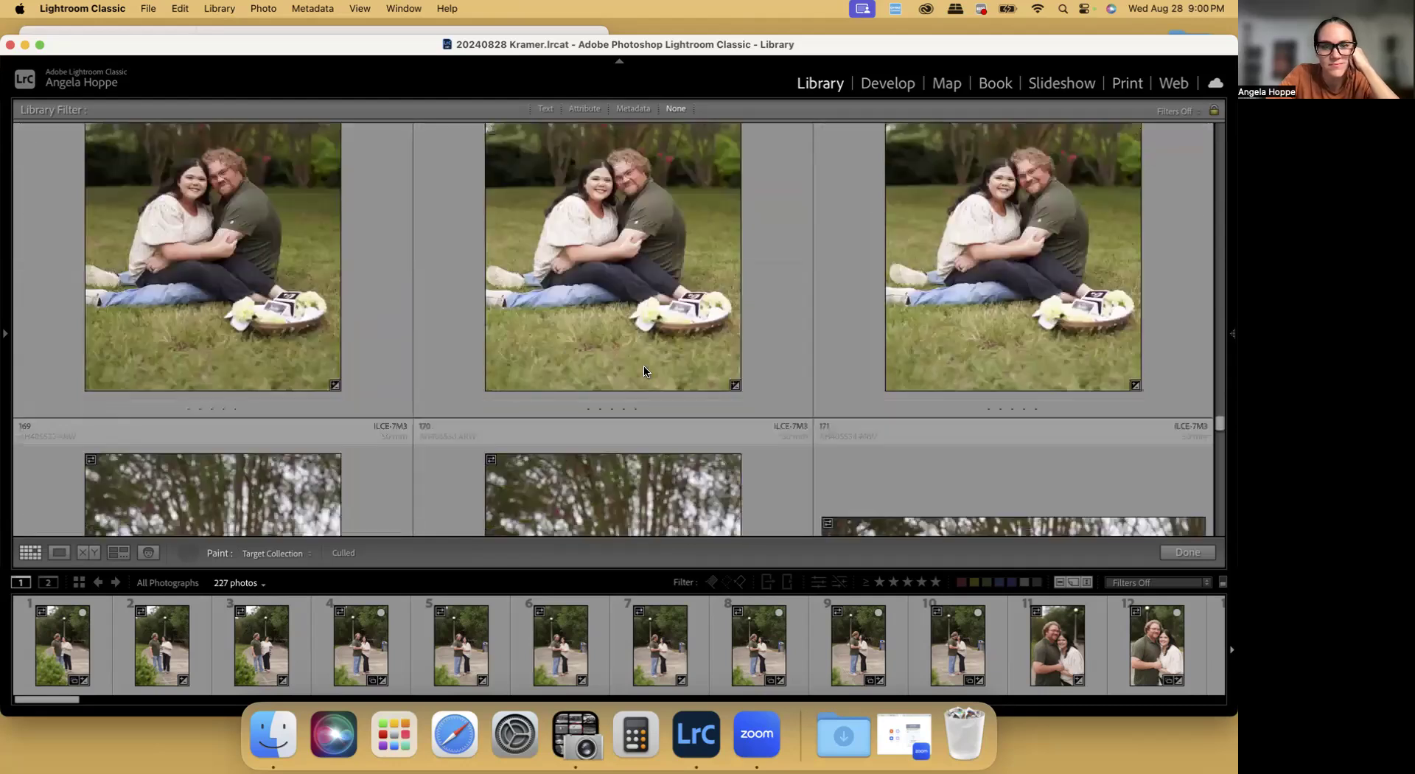
{"action": "scroll", "coordinate": [657, 331], "scroll_direction": "down", "scroll_amount": 2}
{"action": "scroll", "coordinate": [658, 331], "scroll_direction": "down", "scroll_amount": 3}
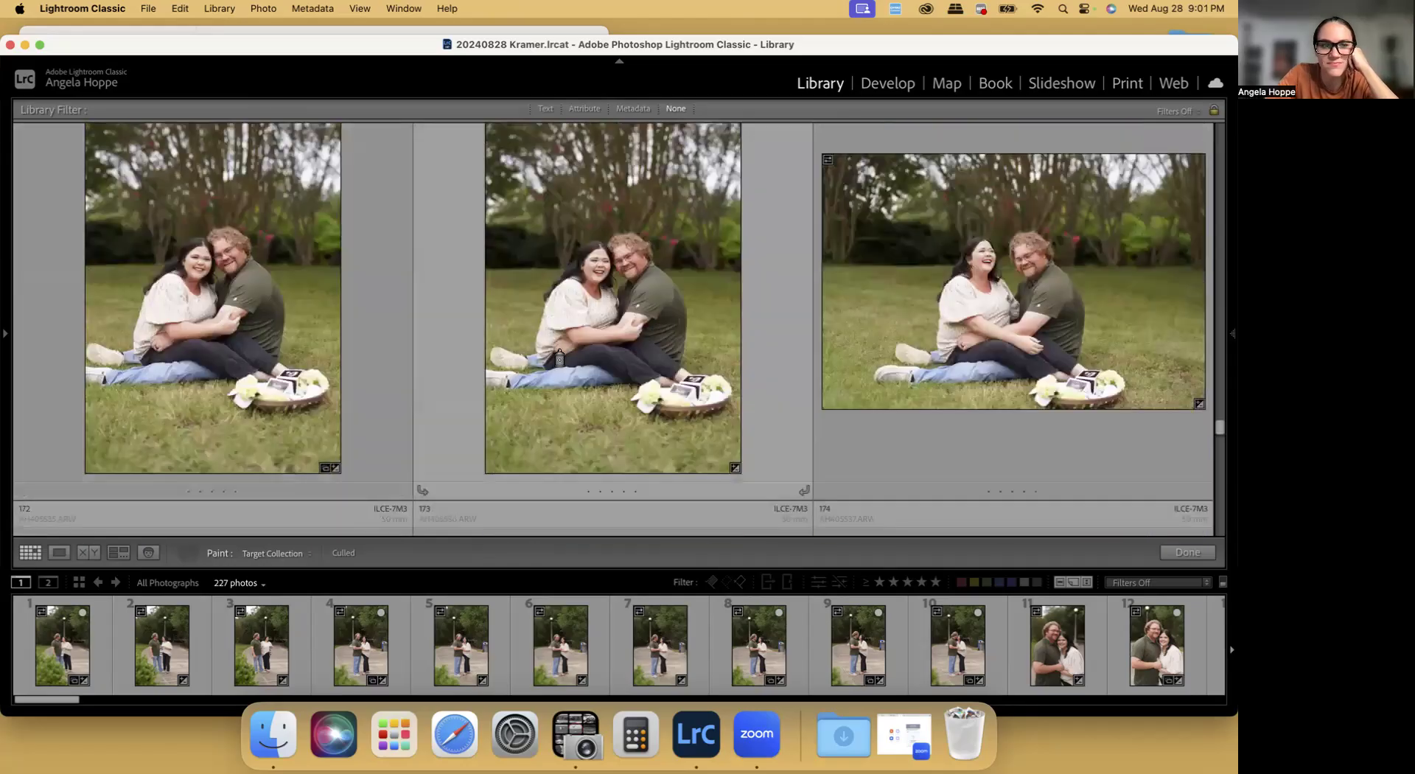
Paint seated close-ups 174 and 176 and standing hand-holding photo 180 into the Culled collection
{"action": "scroll", "coordinate": [896, 338], "scroll_direction": "down", "scroll_amount": 3}
{"action": "scroll", "coordinate": [898, 344], "scroll_direction": "down", "scroll_amount": 1}
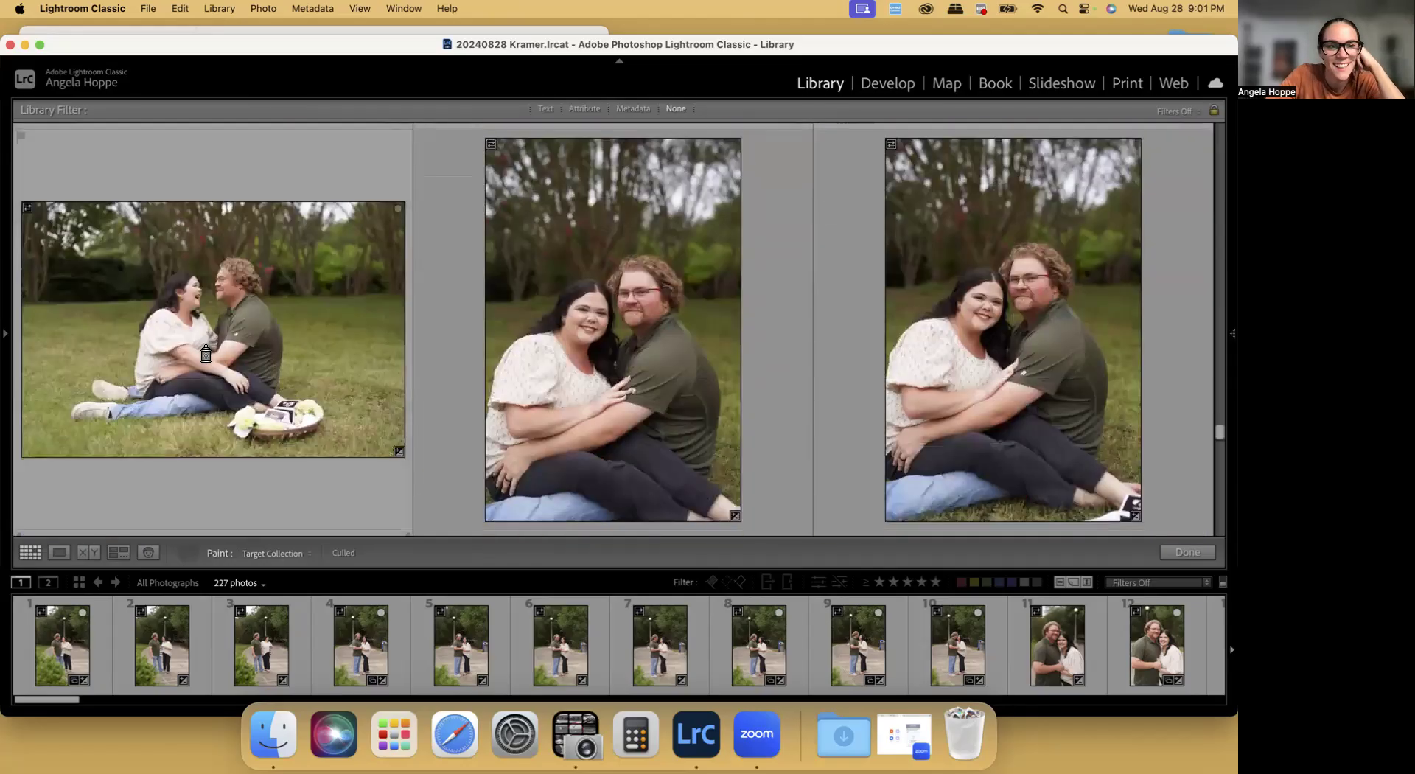
{"action": "scroll", "coordinate": [1033, 396], "scroll_direction": "down", "scroll_amount": 3}
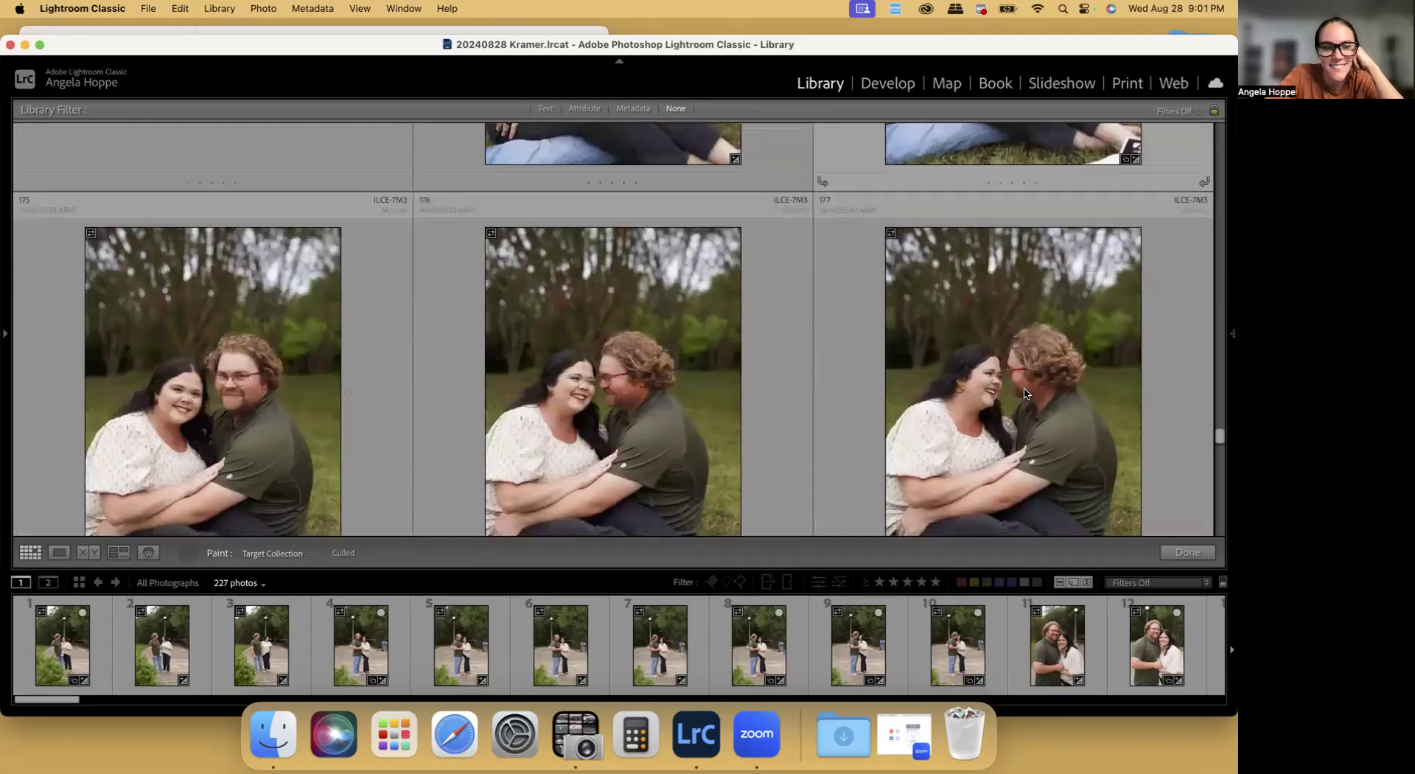
{"action": "scroll", "coordinate": [621, 382], "scroll_direction": "down", "scroll_amount": 5}
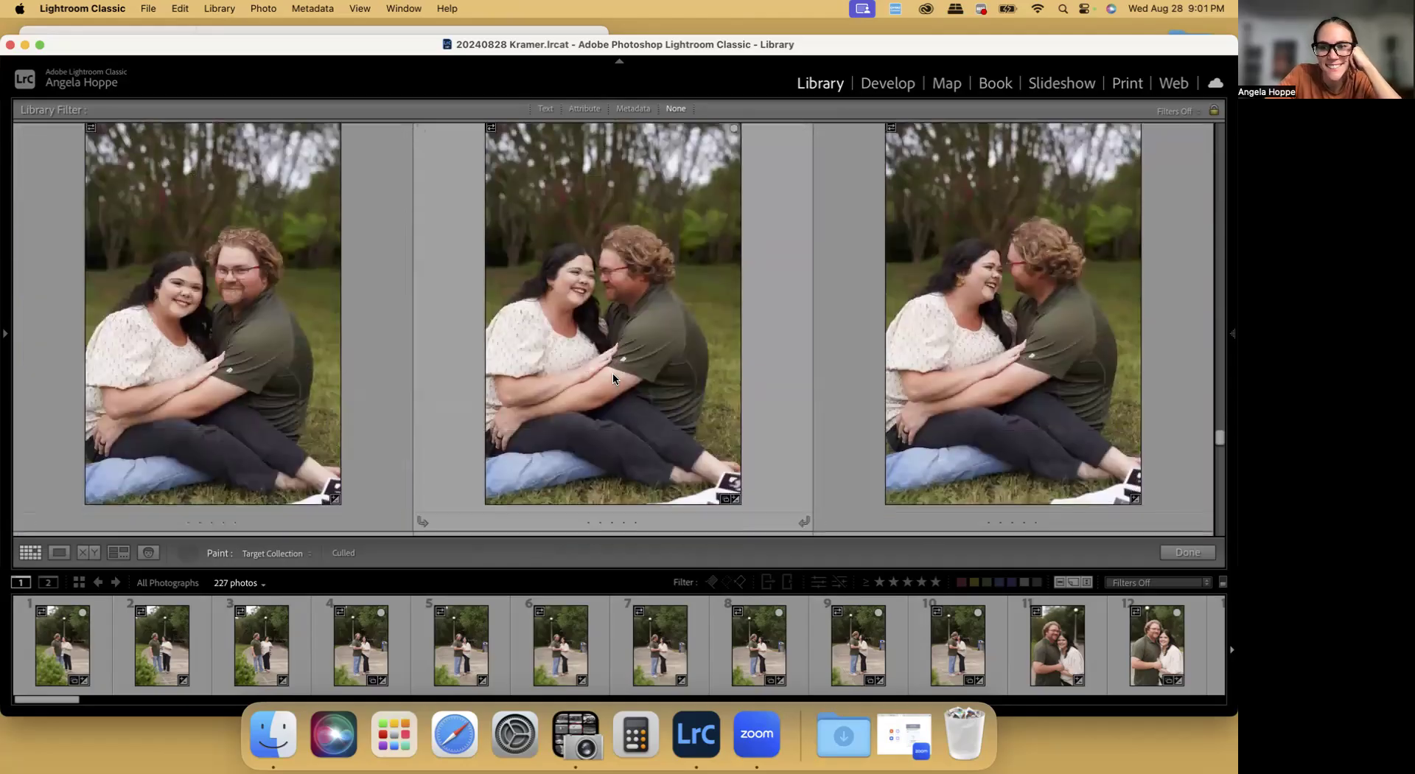
{"action": "scroll", "coordinate": [842, 366], "scroll_direction": "down", "scroll_amount": 3}
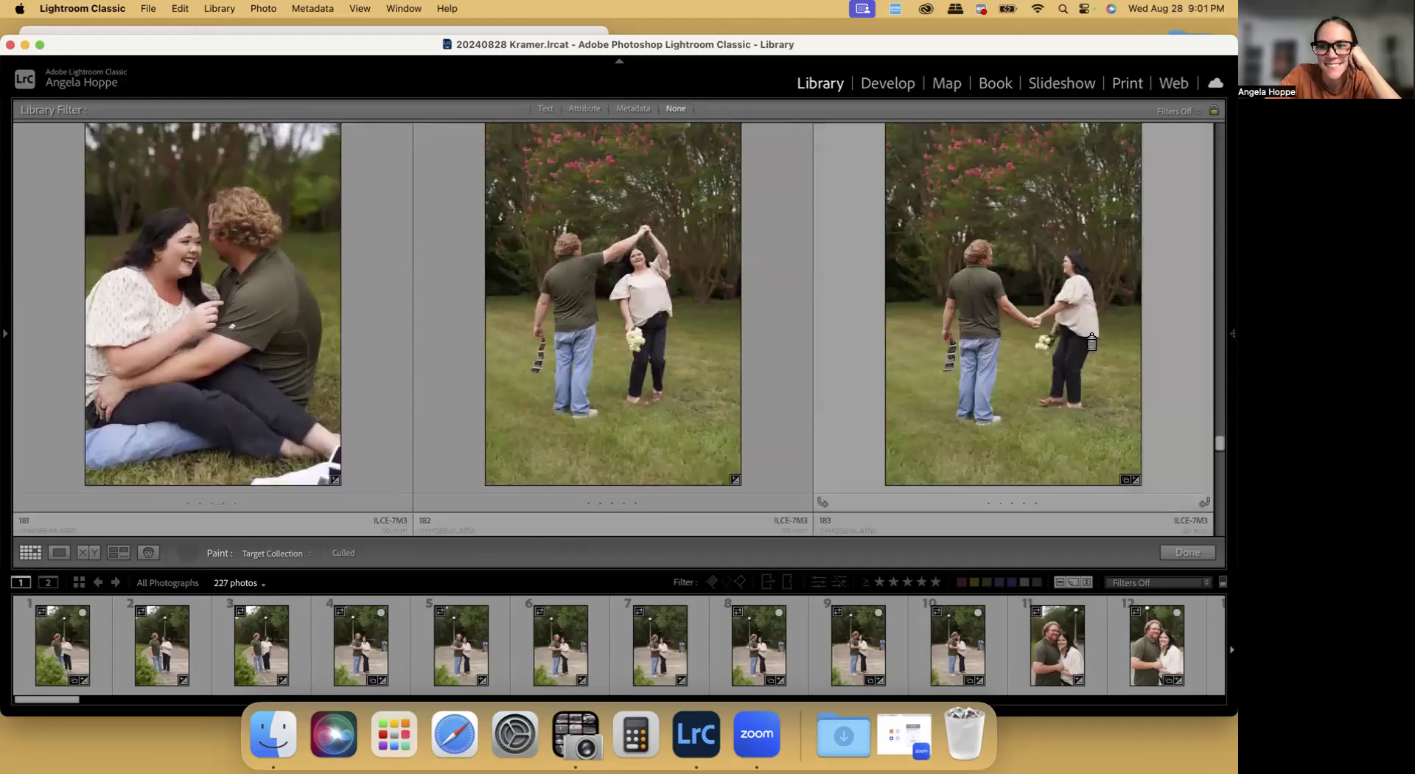
Review standing photos 181 to 189 and paint landscape photos 190 and 192 of the couple walking hand in hand into the Culled collection
{"action": "scroll", "coordinate": [1024, 344], "scroll_direction": "down", "scroll_amount": 6}
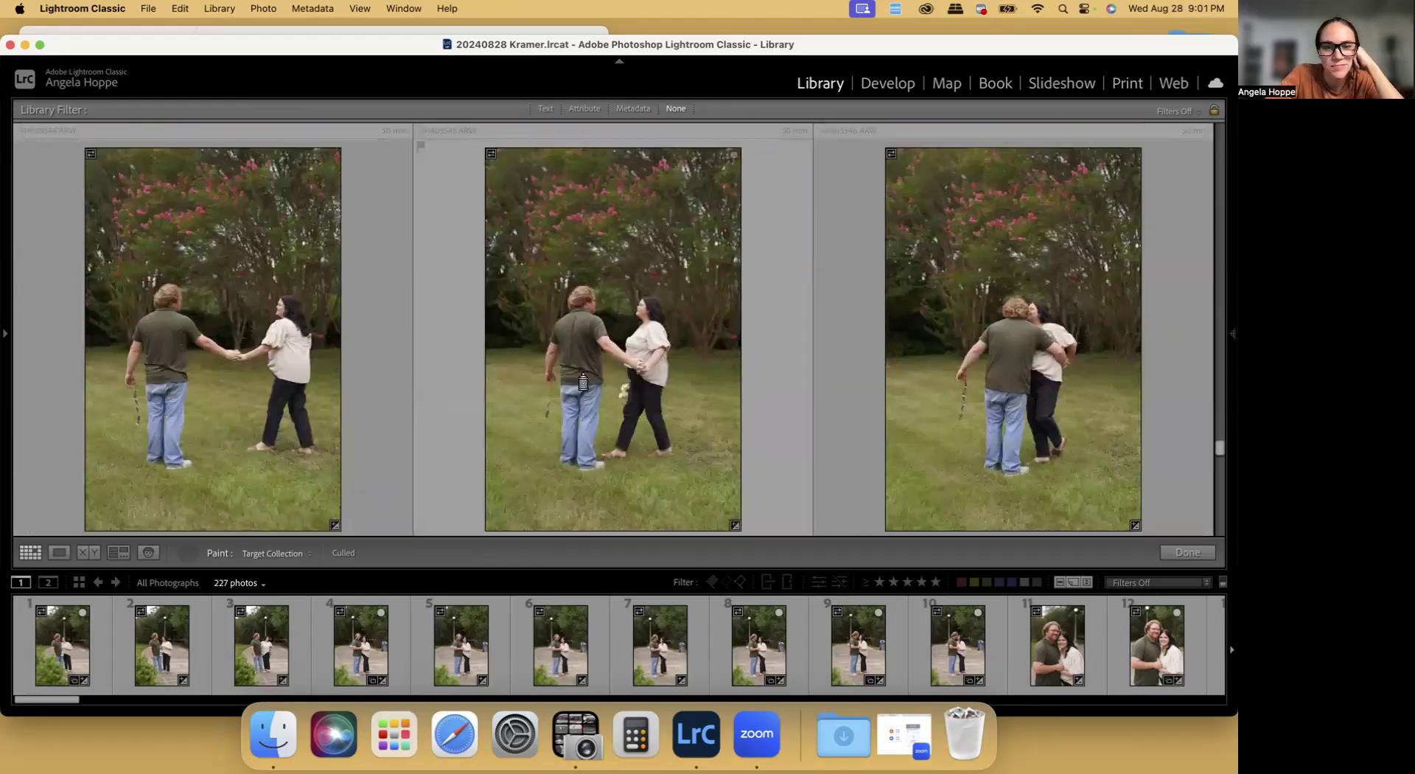
{"action": "scroll", "coordinate": [574, 378], "scroll_direction": "down", "scroll_amount": 6}
{"action": "scroll", "coordinate": [574, 379], "scroll_direction": "down", "scroll_amount": 6}
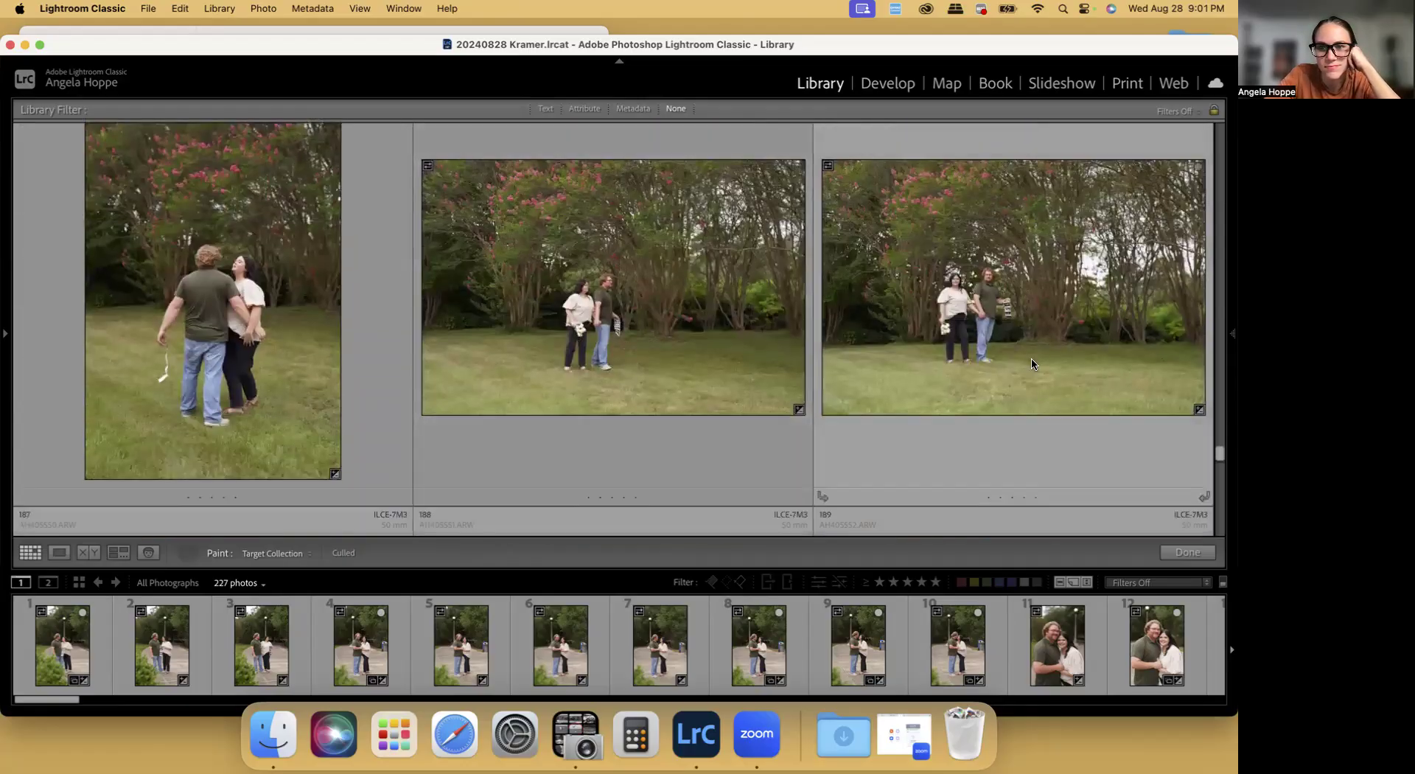
{"action": "scroll", "coordinate": [1035, 365], "scroll_direction": "down", "scroll_amount": 4}
{"action": "scroll", "coordinate": [391, 392], "scroll_direction": "down", "scroll_amount": 3}
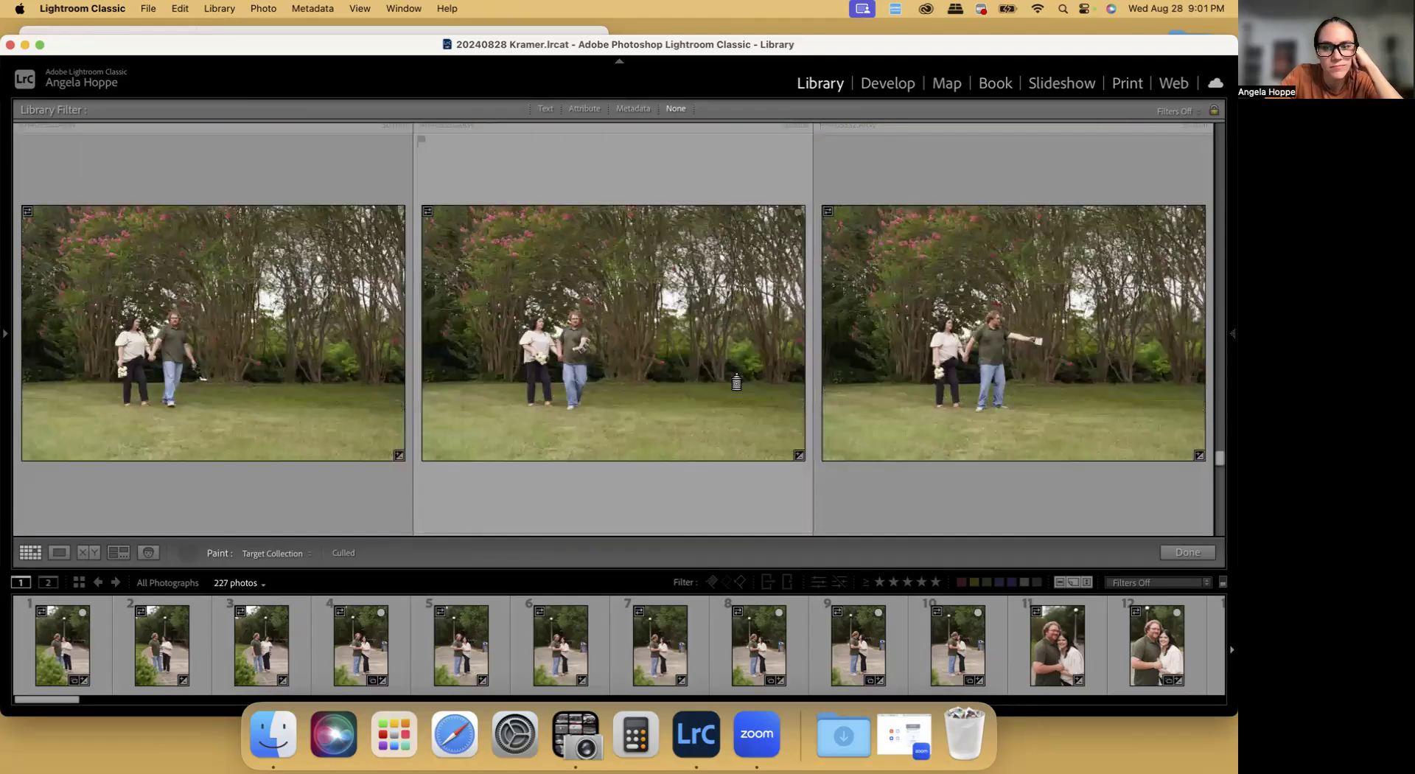
{"action": "scroll", "coordinate": [692, 398], "scroll_direction": "down", "scroll_amount": 5}
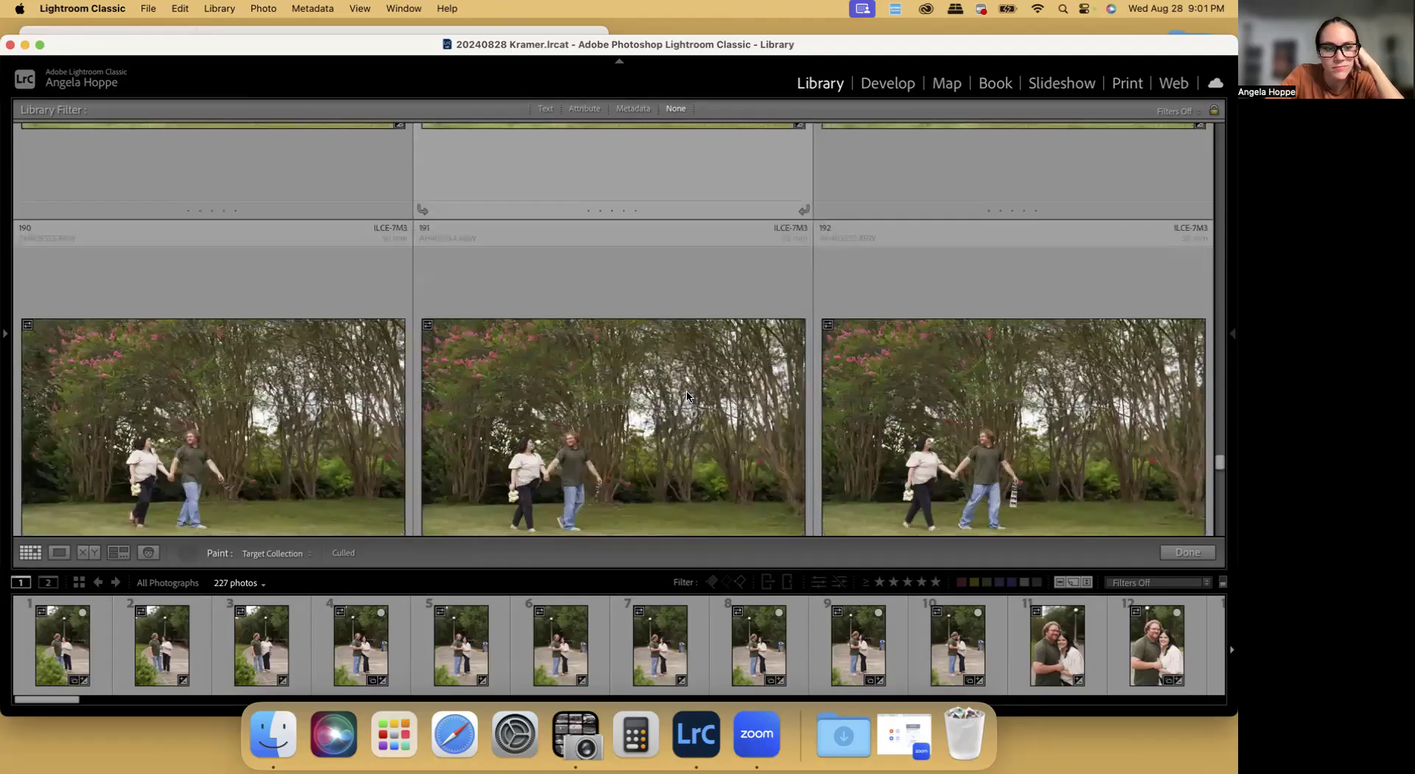
{"action": "scroll", "coordinate": [246, 385], "scroll_direction": "down", "scroll_amount": 2}
{"action": "left_click", "coordinate": [252, 385]}
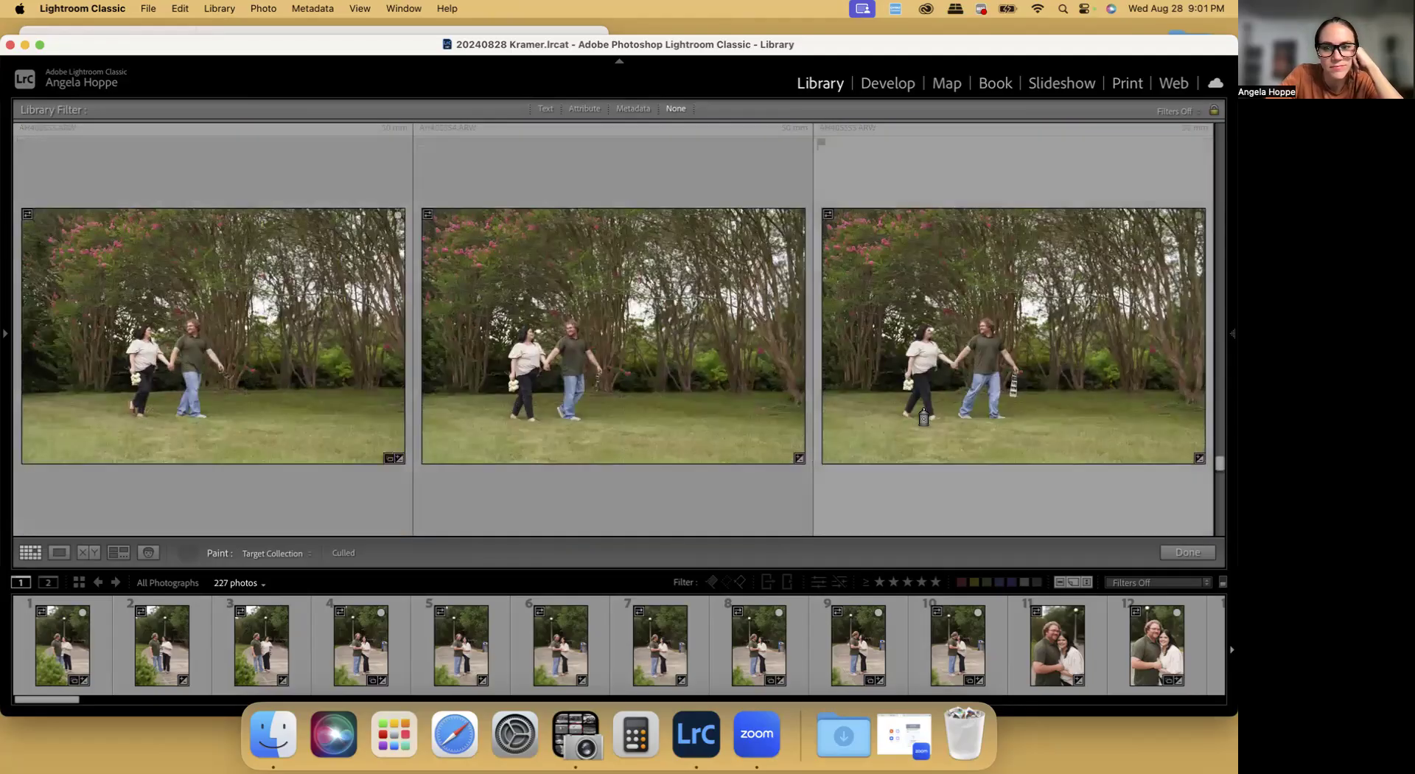
Paint portrait photos 195, 200 and 204 of the couple walking hand in hand across the lawn into the Culled collection
{"action": "scroll", "coordinate": [1036, 414], "scroll_direction": "down", "scroll_amount": 4}
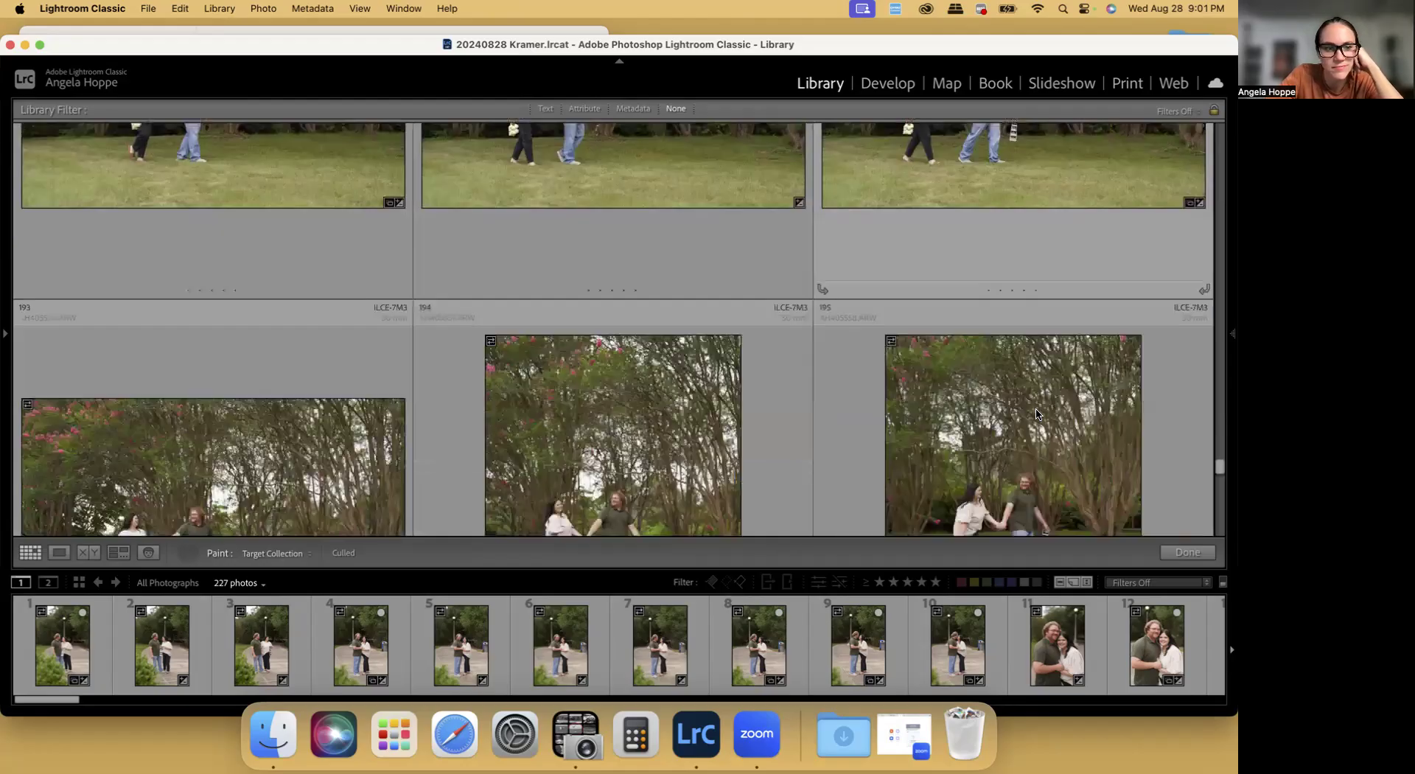
{"action": "scroll", "coordinate": [1036, 414], "scroll_direction": "down", "scroll_amount": 3}
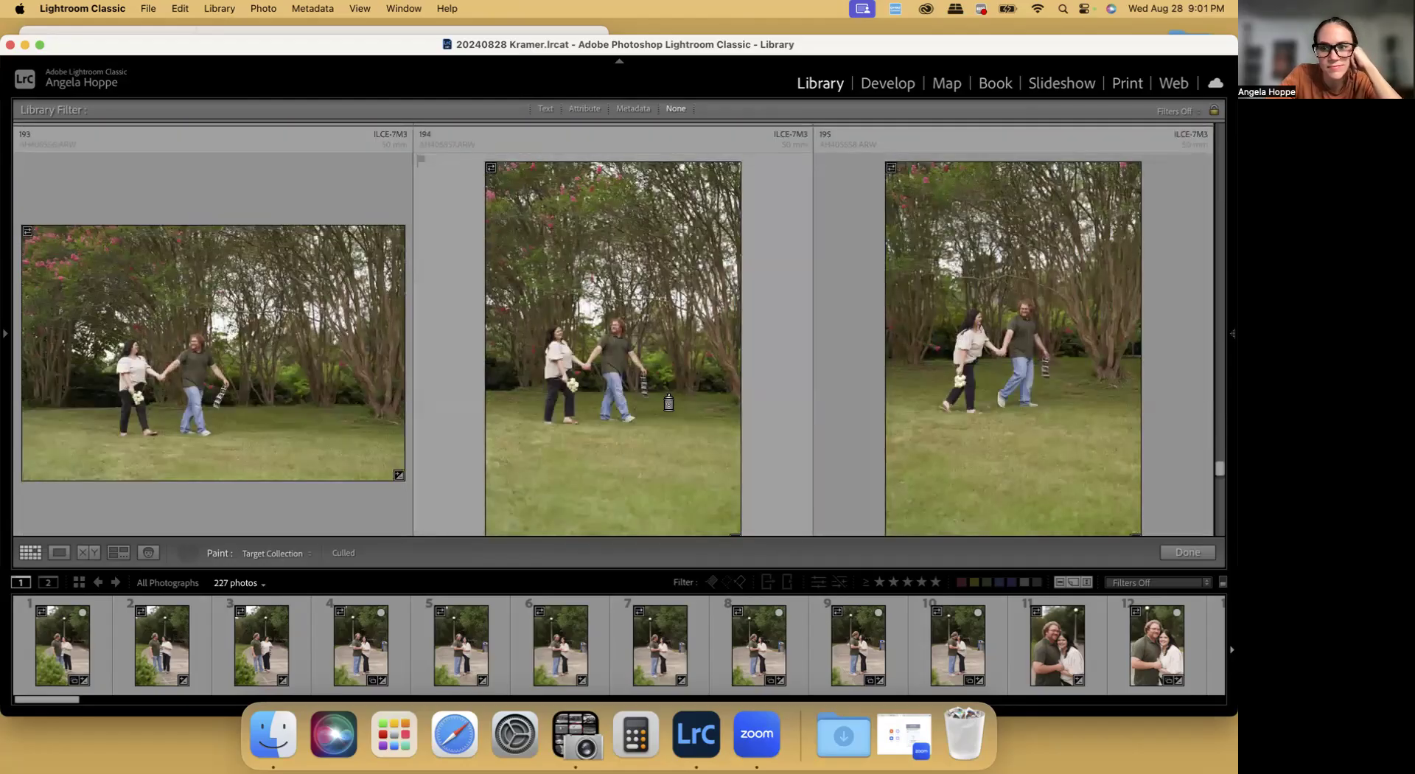
{"action": "left_click", "coordinate": [1045, 405]}
{"action": "scroll", "coordinate": [1047, 404], "scroll_direction": "down", "scroll_amount": 5}
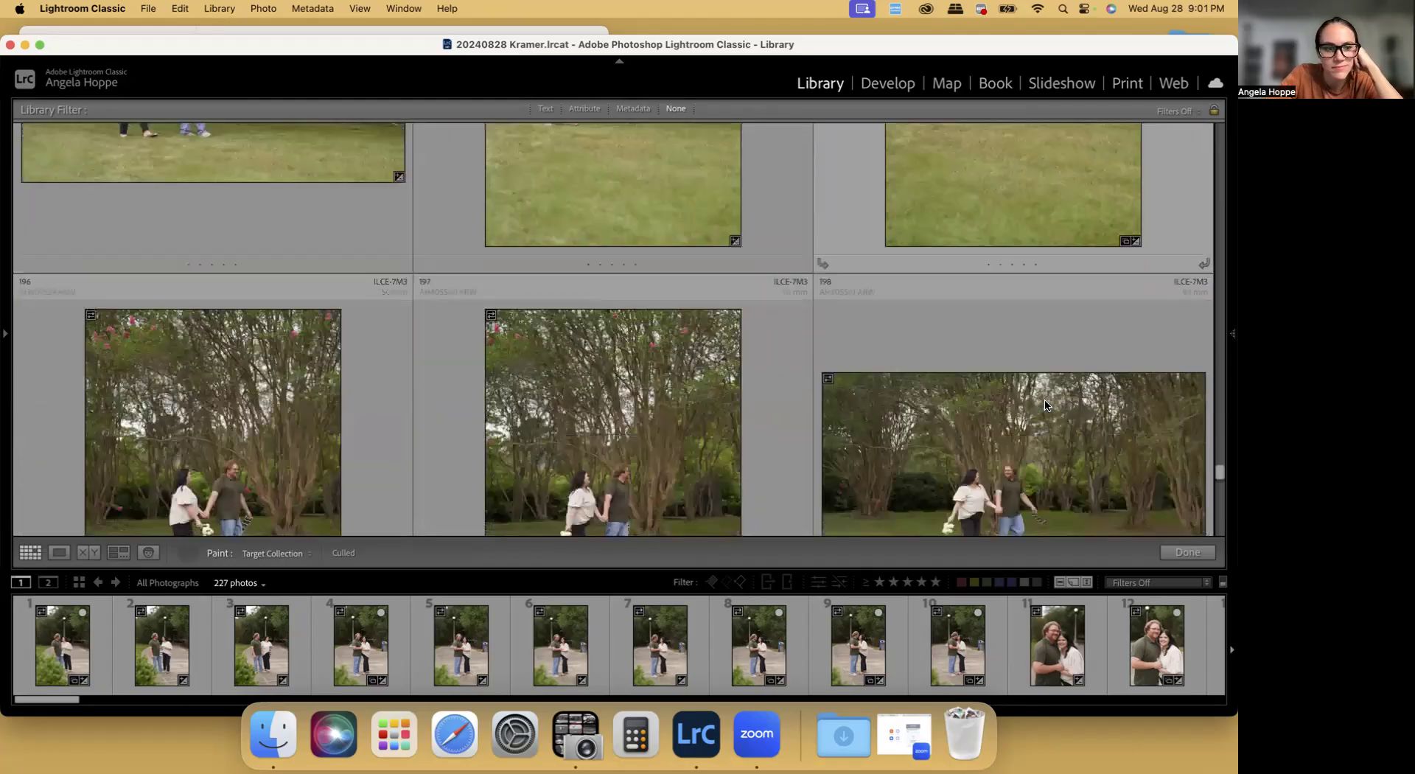
{"action": "scroll", "coordinate": [1045, 405], "scroll_direction": "down", "scroll_amount": 2}
{"action": "scroll", "coordinate": [692, 408], "scroll_direction": "down", "scroll_amount": 2}
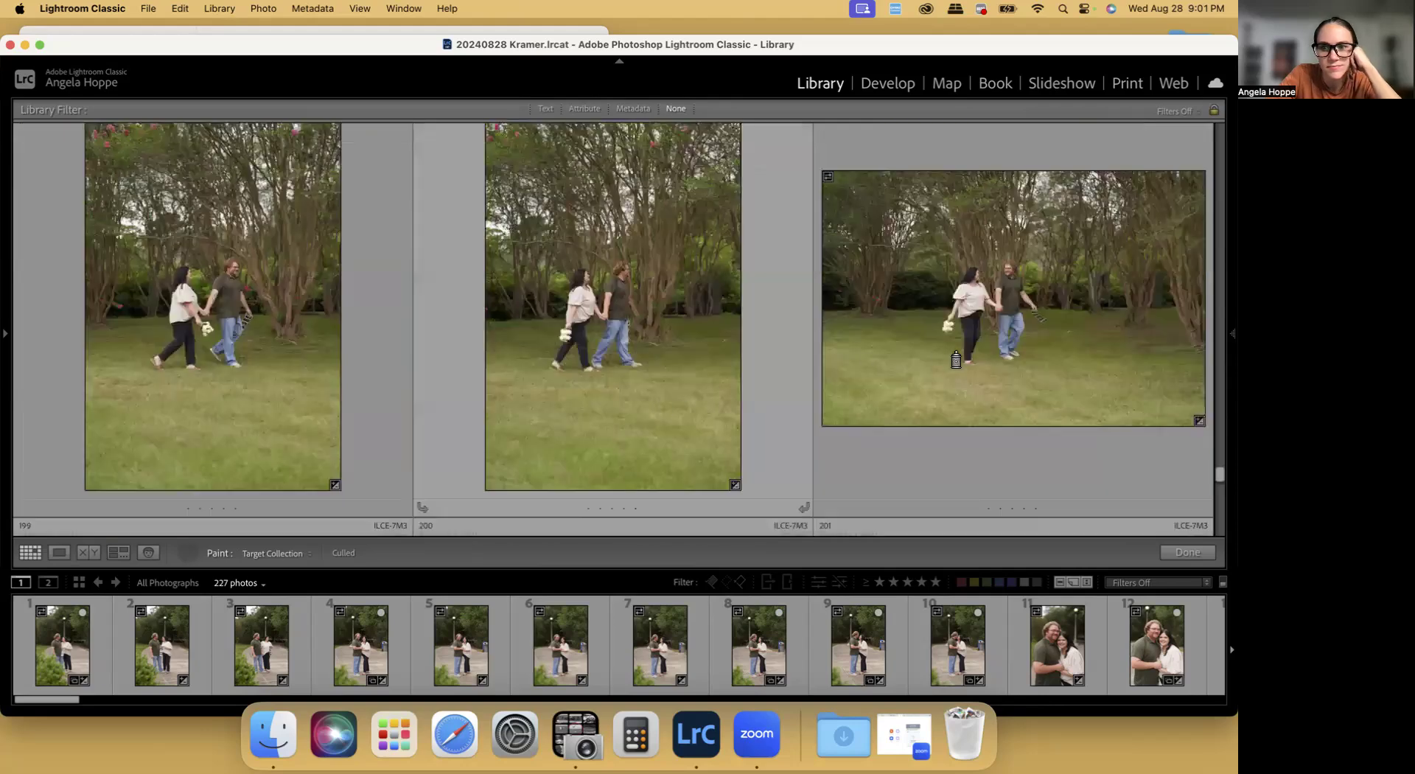
{"action": "scroll", "coordinate": [956, 360], "scroll_direction": "down", "scroll_amount": 7}
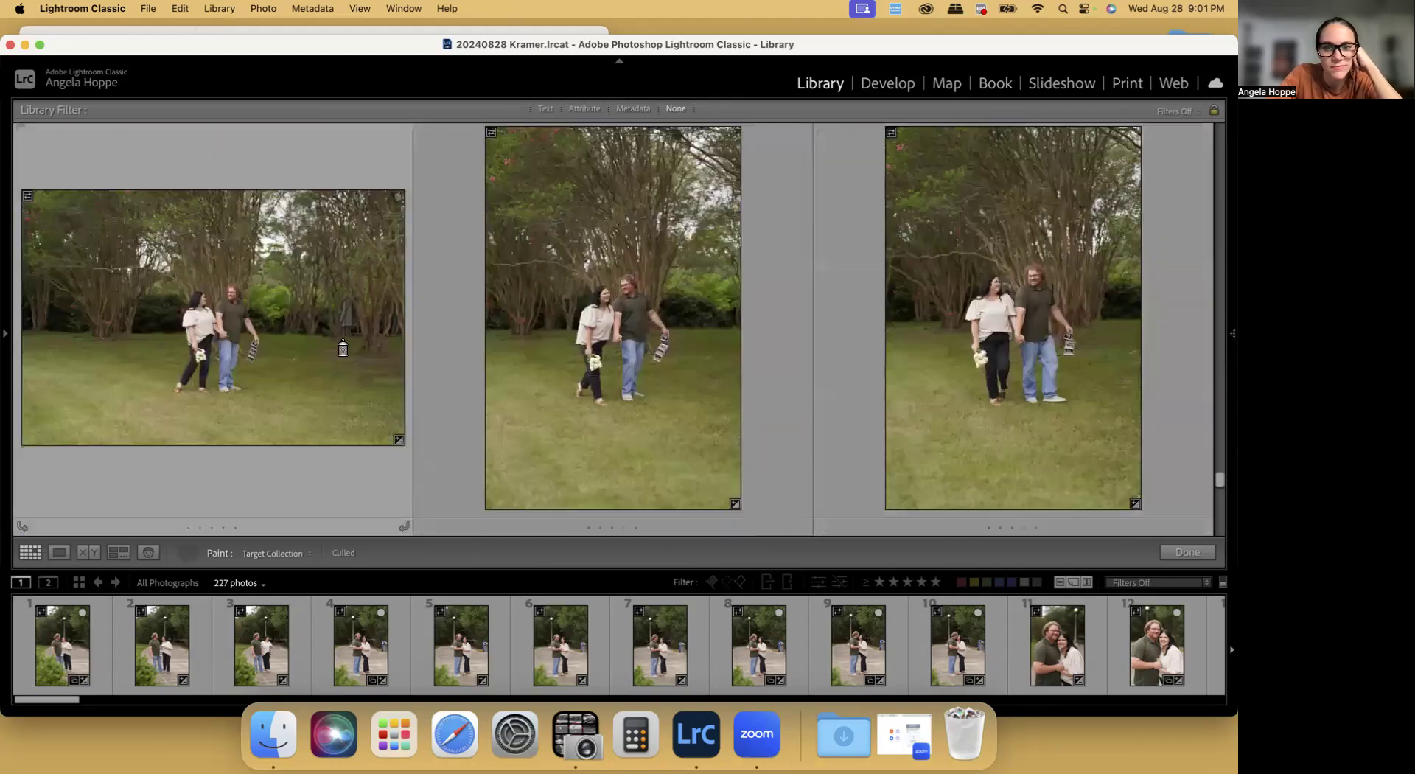
{"action": "scroll", "coordinate": [626, 358], "scroll_direction": "down", "scroll_amount": 3}
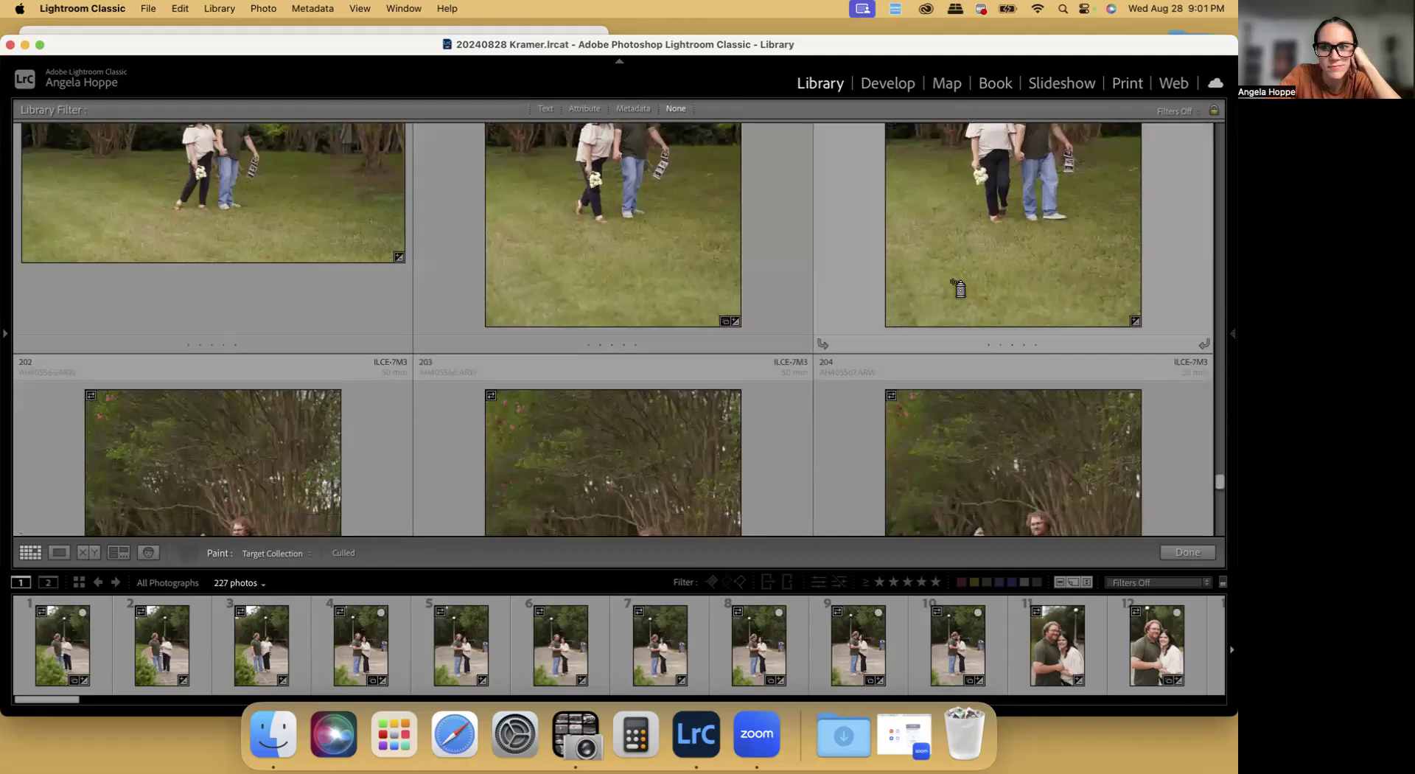
{"action": "scroll", "coordinate": [956, 287], "scroll_direction": "down", "scroll_amount": 5}
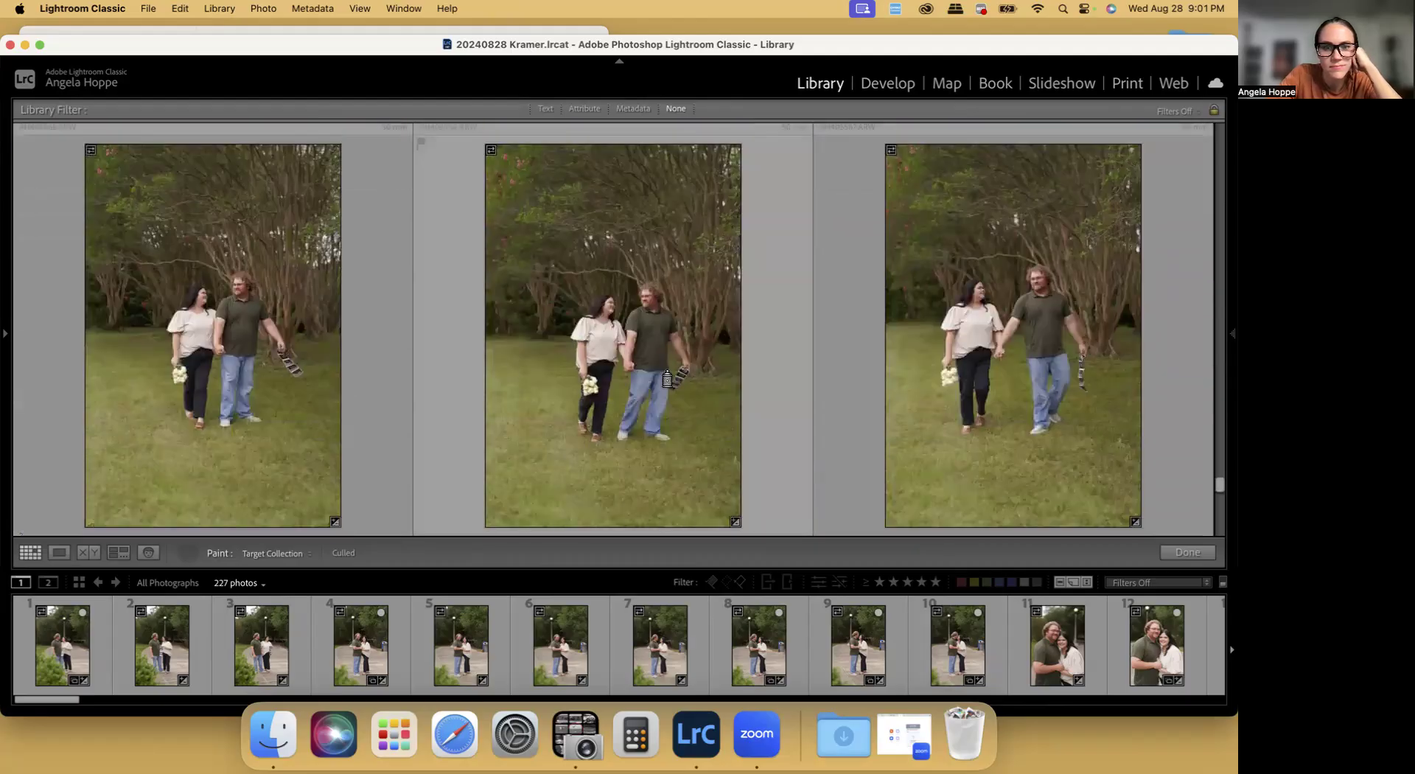
Review photos 205 to 222 of the couple twirling, kissing and holding hands under the trees for further keepers
{"action": "scroll", "coordinate": [953, 362], "scroll_direction": "down", "scroll_amount": 3}
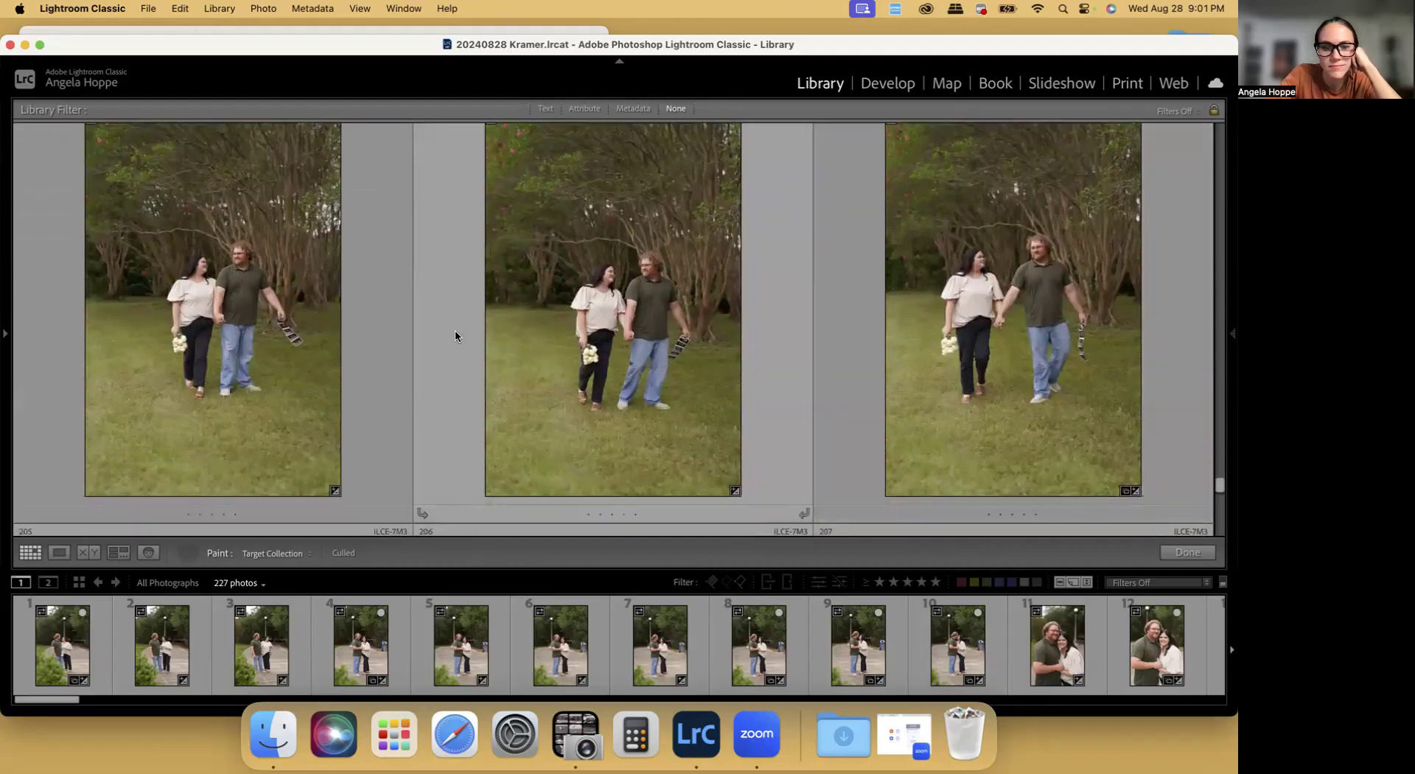
{"action": "scroll", "coordinate": [455, 333], "scroll_direction": "down", "scroll_amount": 3}
{"action": "scroll", "coordinate": [455, 336], "scroll_direction": "down", "scroll_amount": 3}
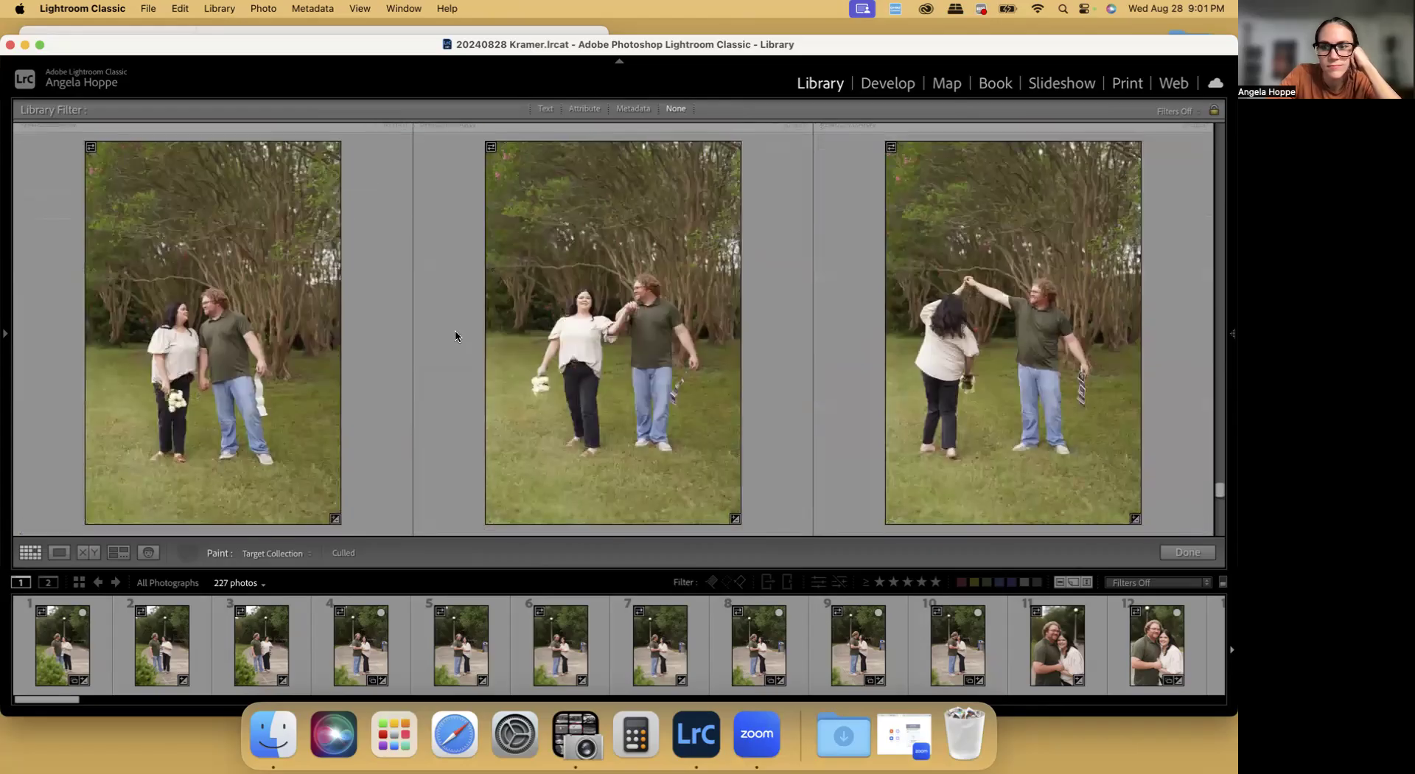
{"action": "scroll", "coordinate": [455, 336], "scroll_direction": "down", "scroll_amount": 1}
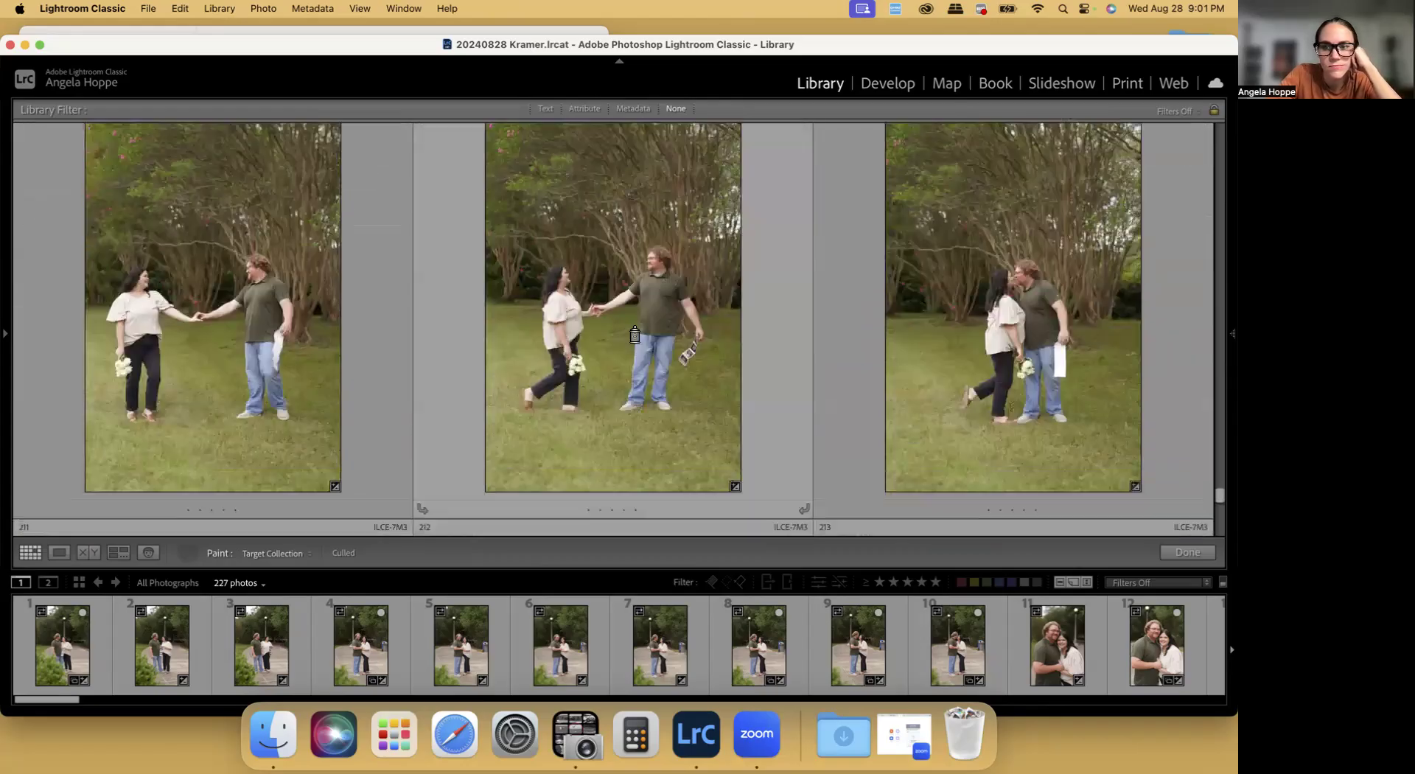
{"action": "scroll", "coordinate": [1032, 342], "scroll_direction": "down", "scroll_amount": 3}
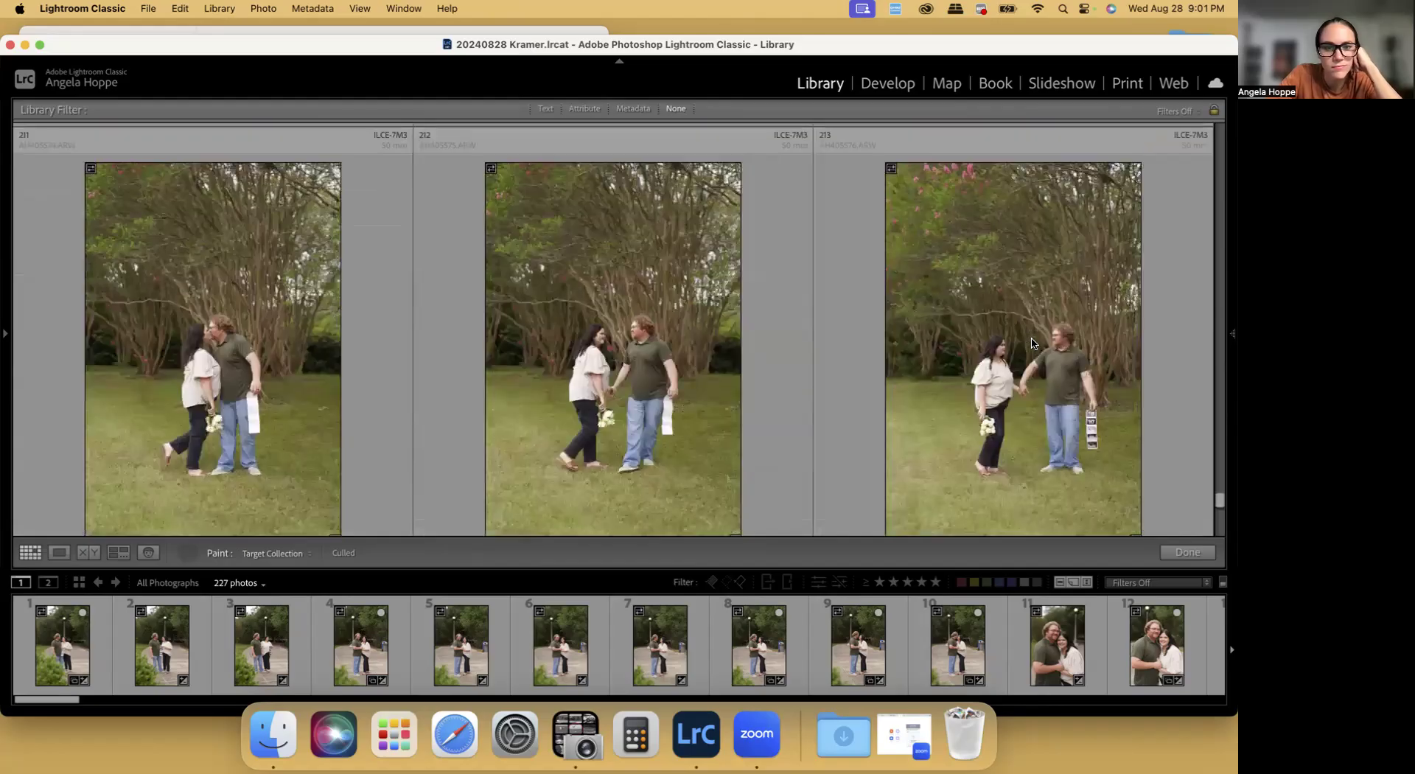
{"action": "scroll", "coordinate": [1032, 342], "scroll_direction": "down", "scroll_amount": 3}
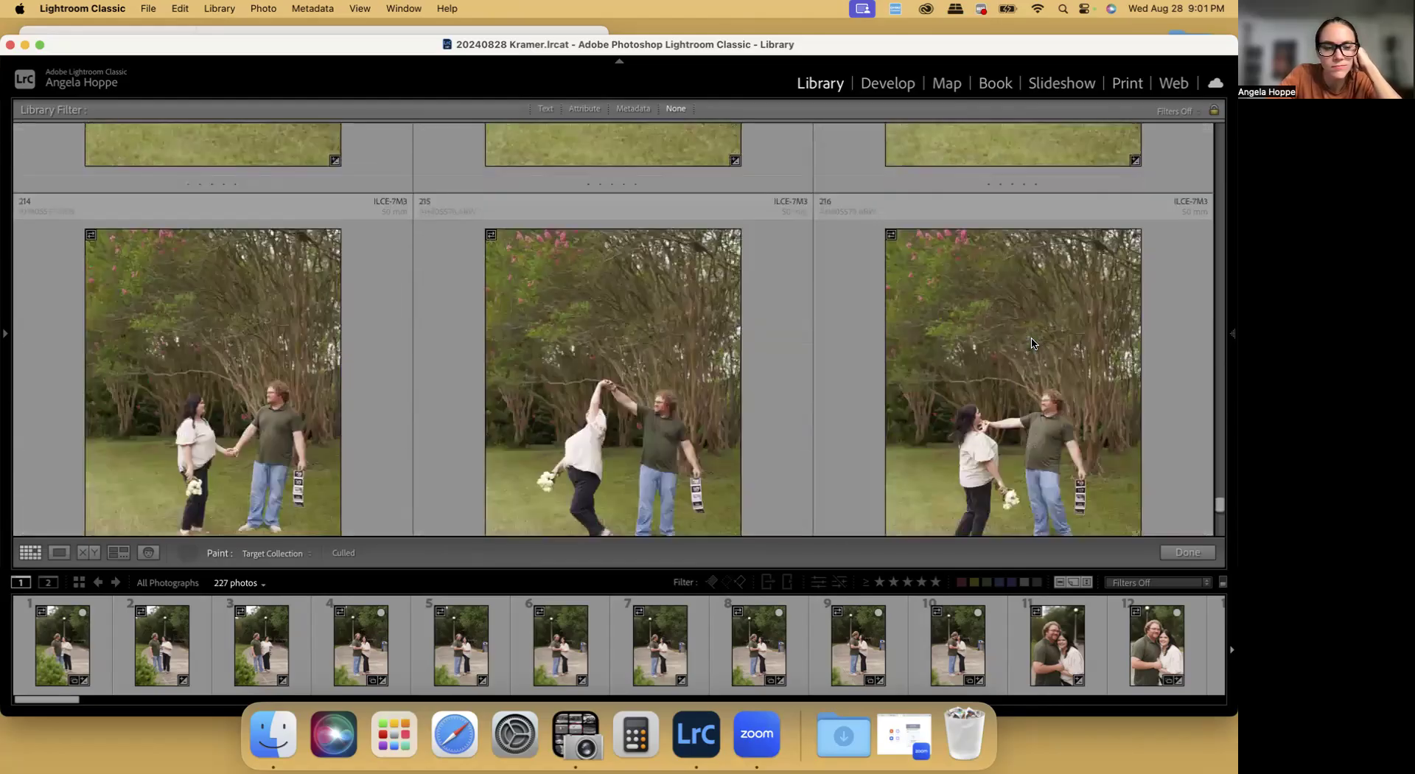
{"action": "scroll", "coordinate": [1032, 343], "scroll_direction": "down", "scroll_amount": 3}
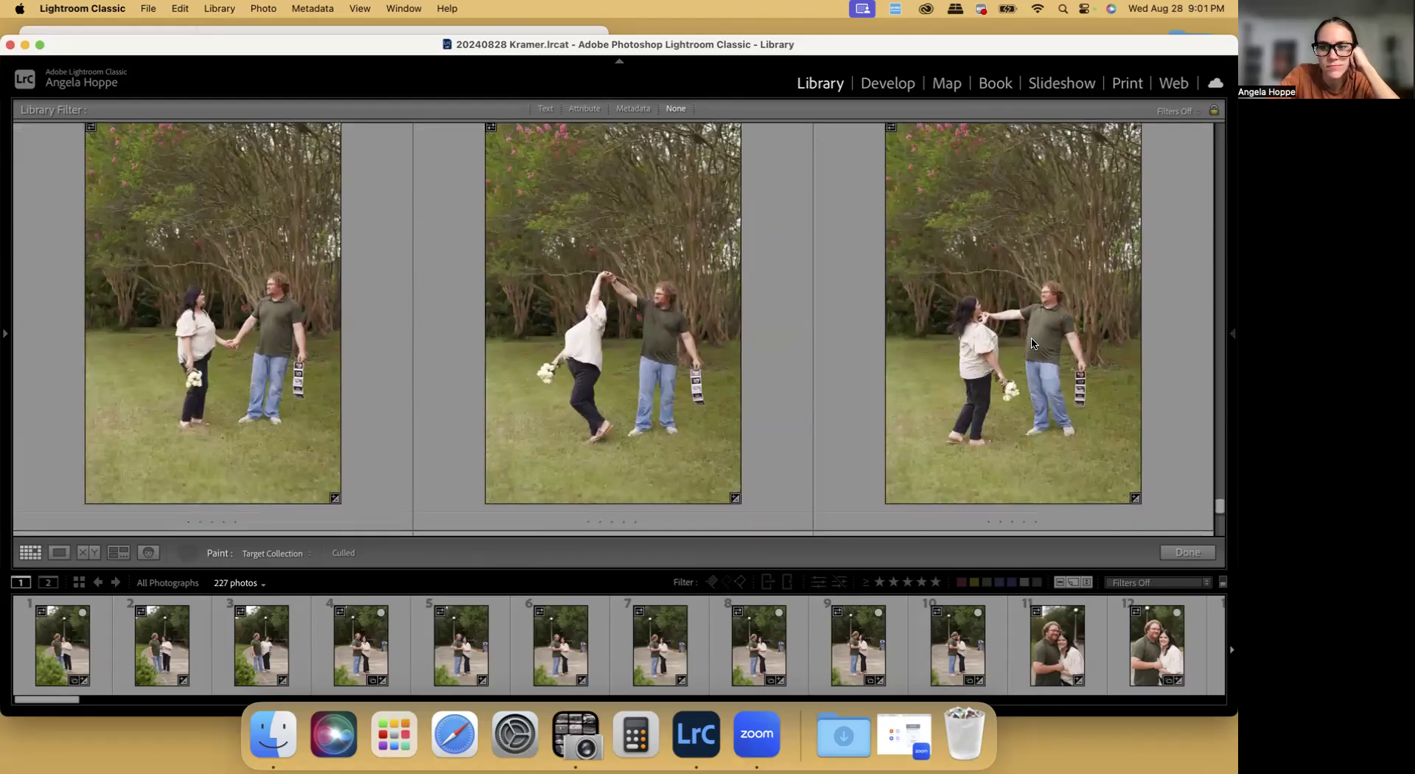
{"action": "scroll", "coordinate": [1031, 342], "scroll_direction": "down", "scroll_amount": 2}
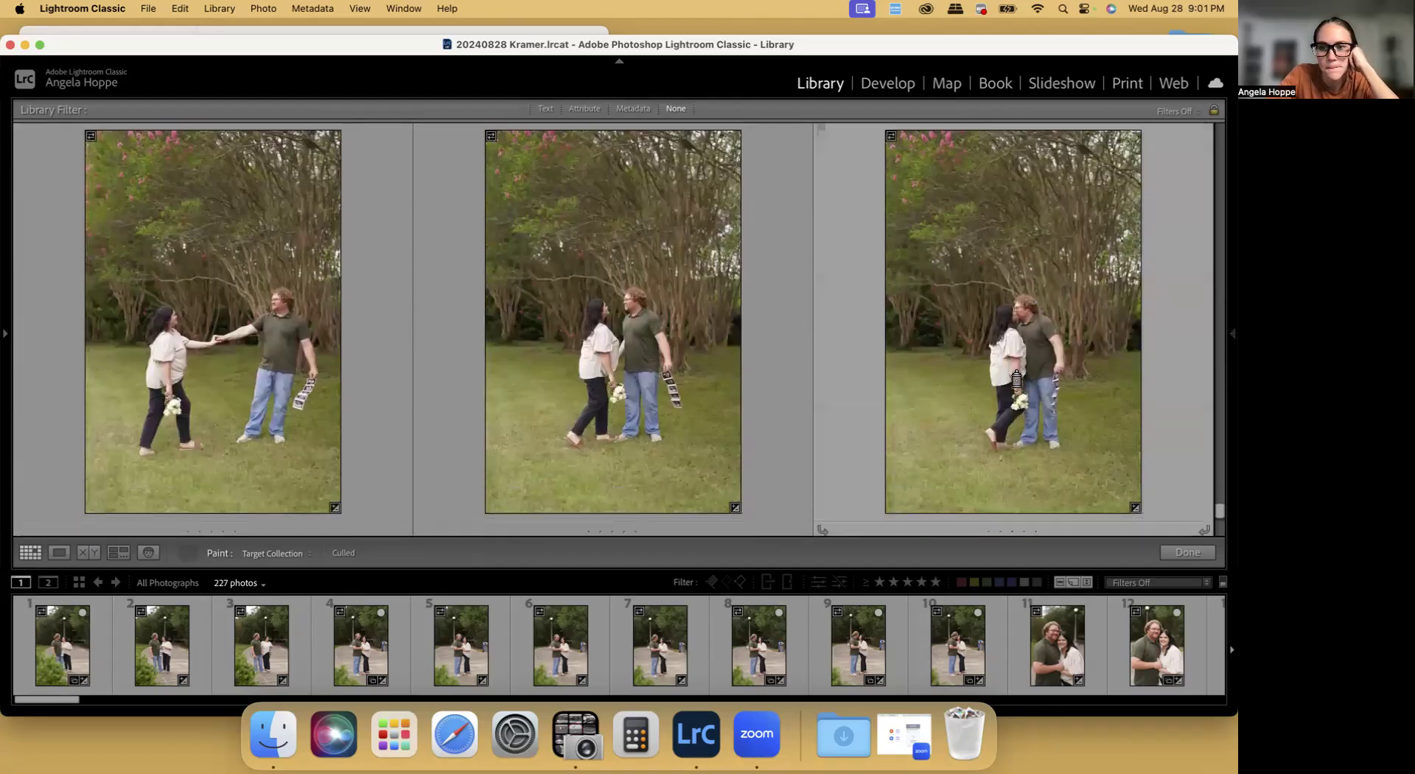
{"action": "scroll", "coordinate": [1016, 379], "scroll_direction": "down", "scroll_amount": 3}
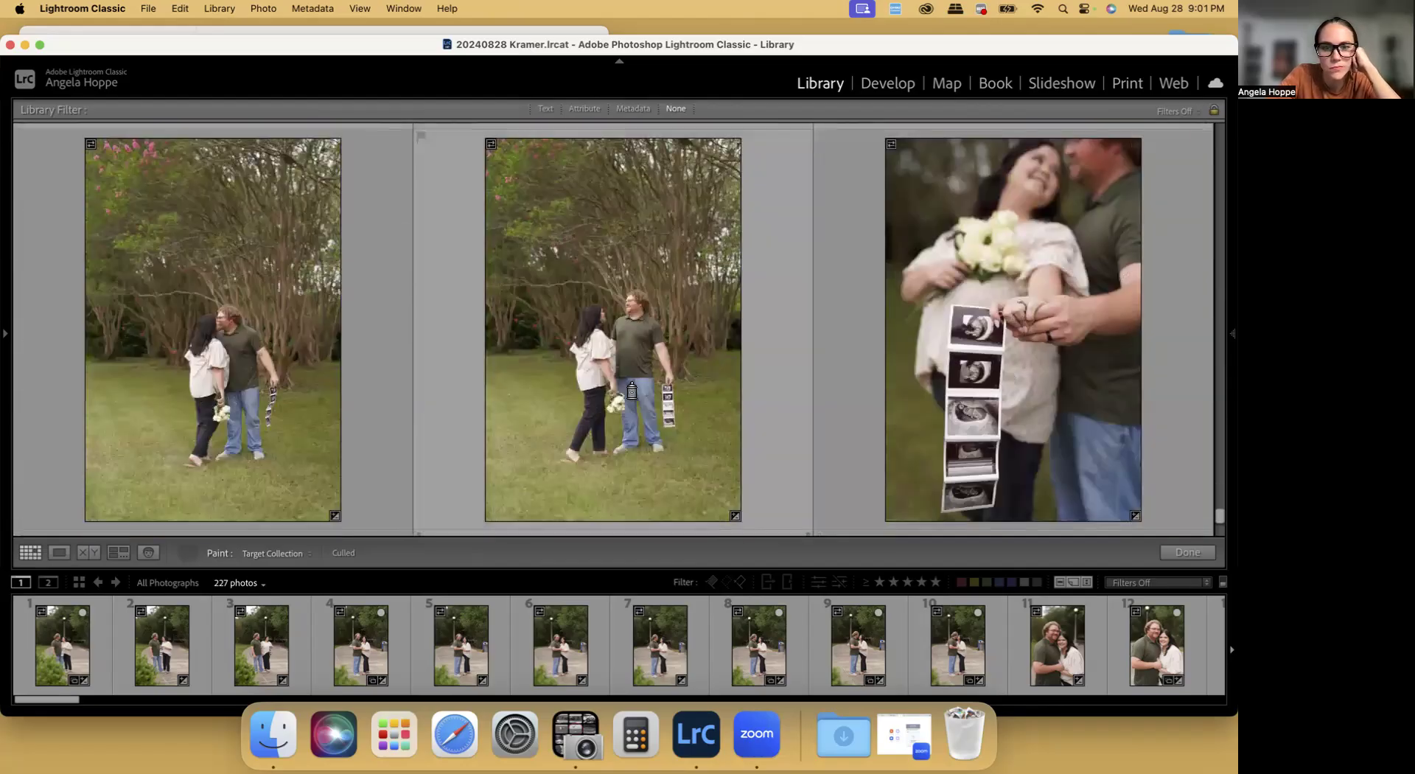
Paint the final close-ups with the bouquet and ultrasound strip, including photos 225 and 227, into the Culled collection
{"action": "scroll", "coordinate": [671, 394], "scroll_direction": "down", "scroll_amount": 2}
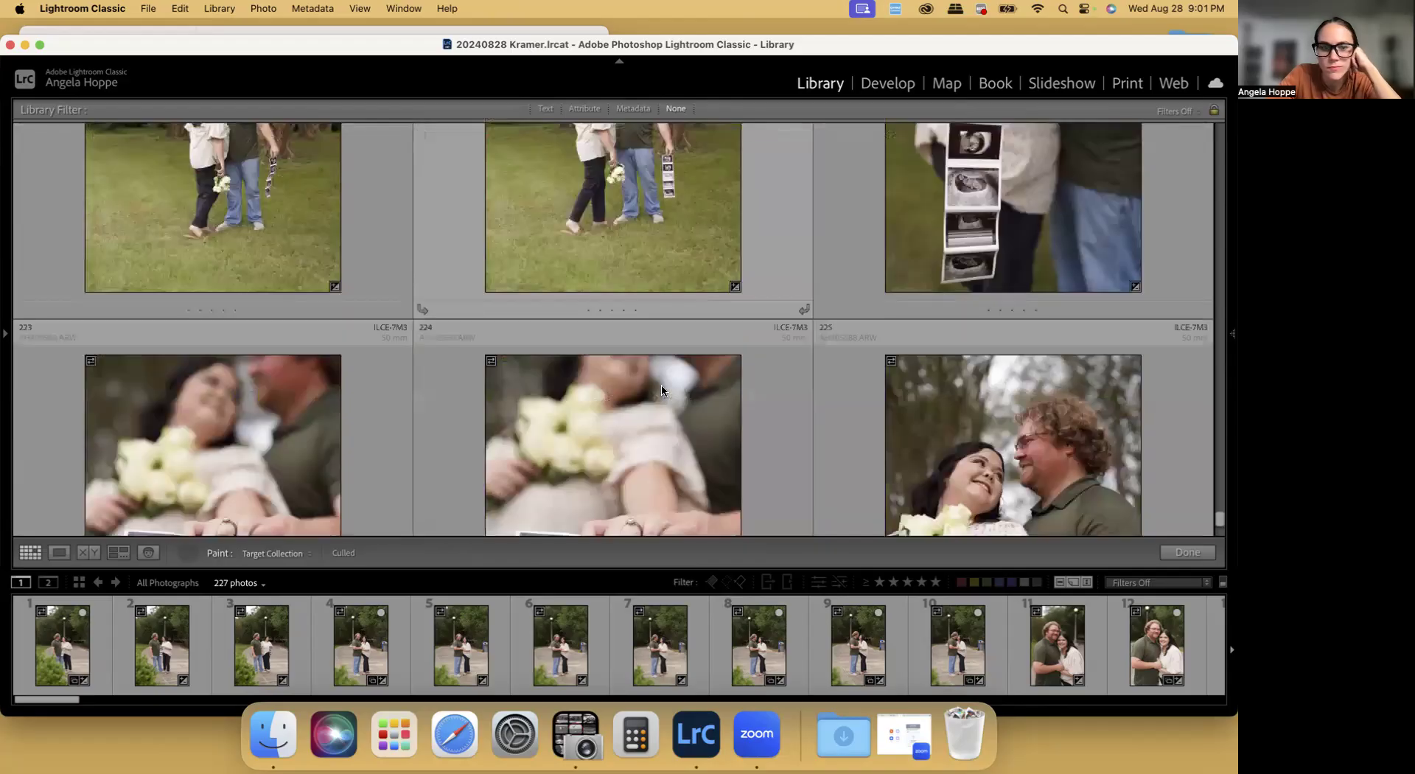
{"action": "scroll", "coordinate": [671, 394], "scroll_direction": "down", "scroll_amount": 2}
{"action": "scroll", "coordinate": [289, 392], "scroll_direction": "down", "scroll_amount": 2}
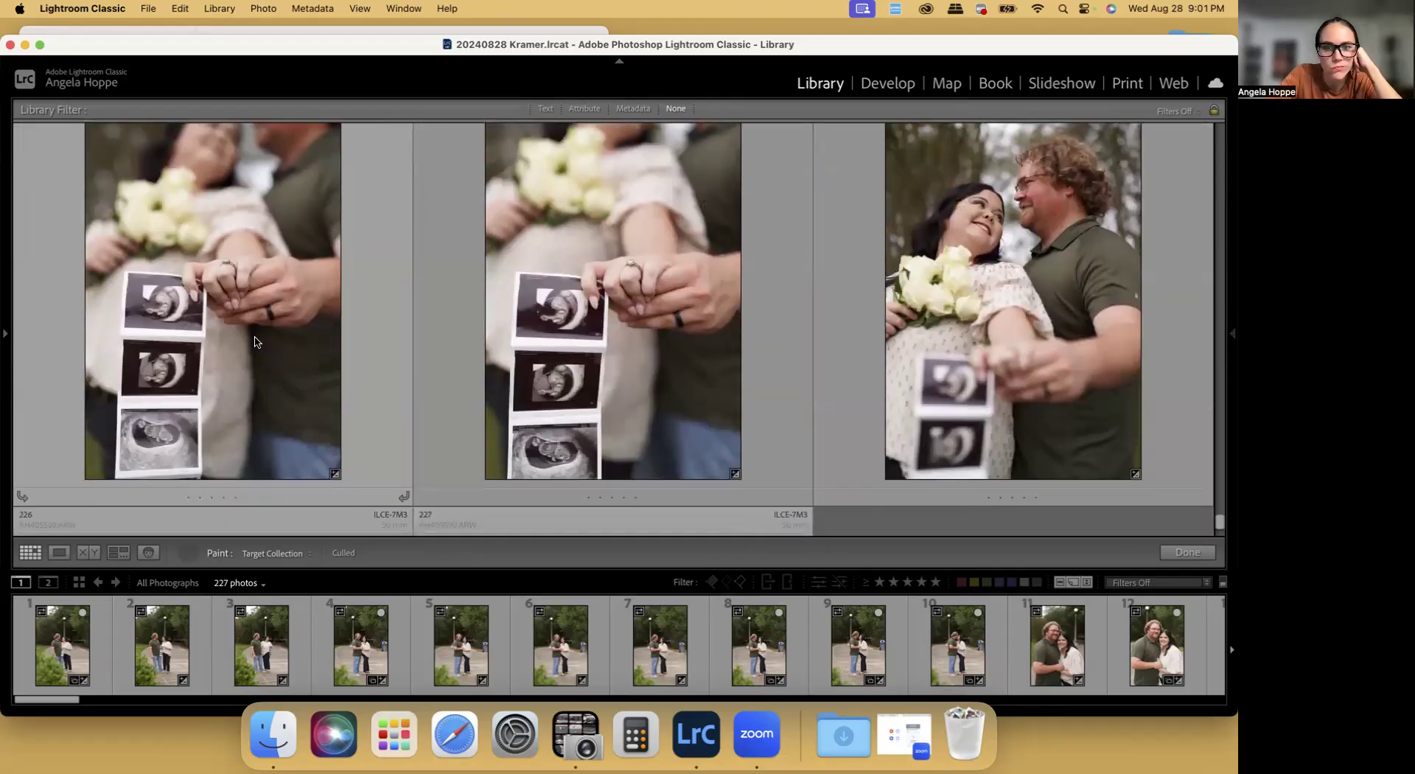
{"action": "left_click", "coordinate": [1028, 411]}
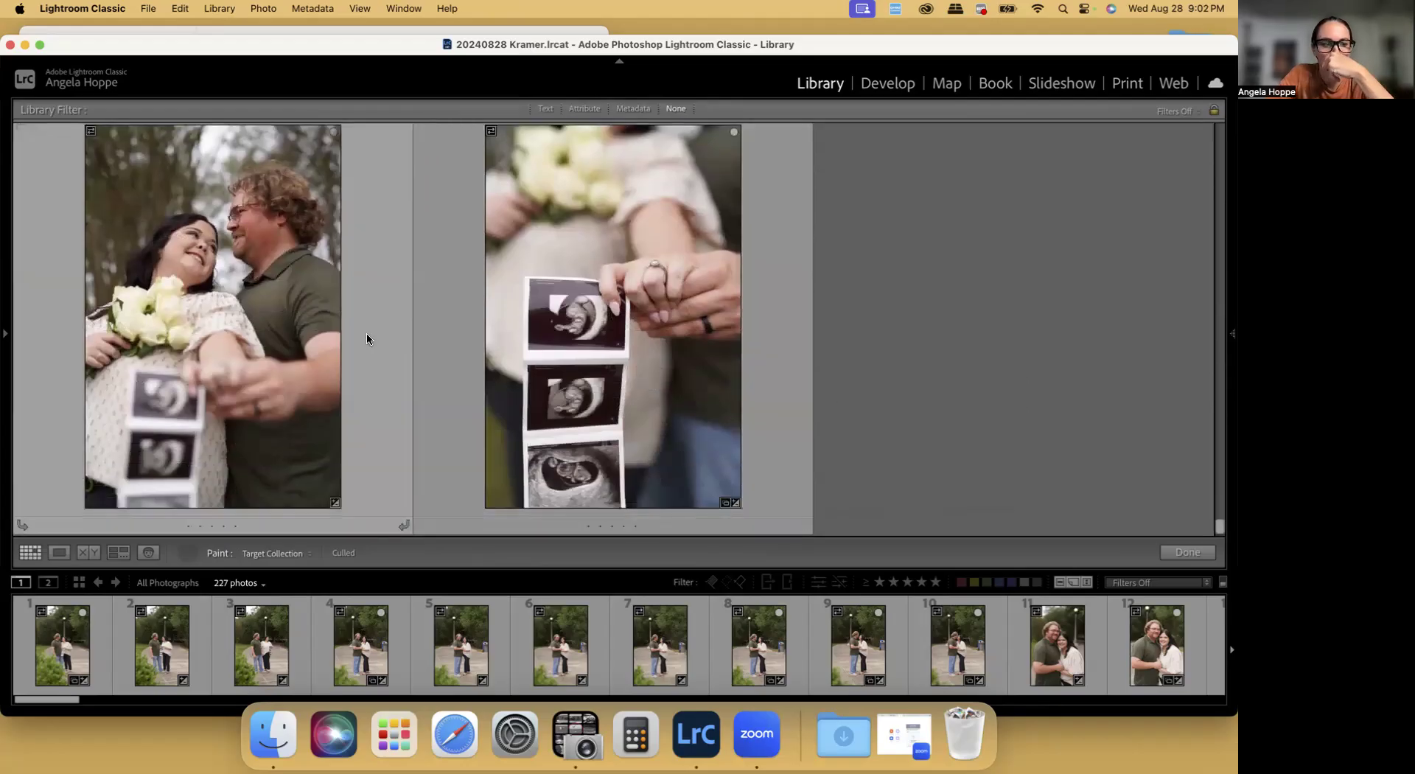
Display the Culled collection and open its first photo in the Develop module
{"action": "left_click", "coordinate": [5, 333]}
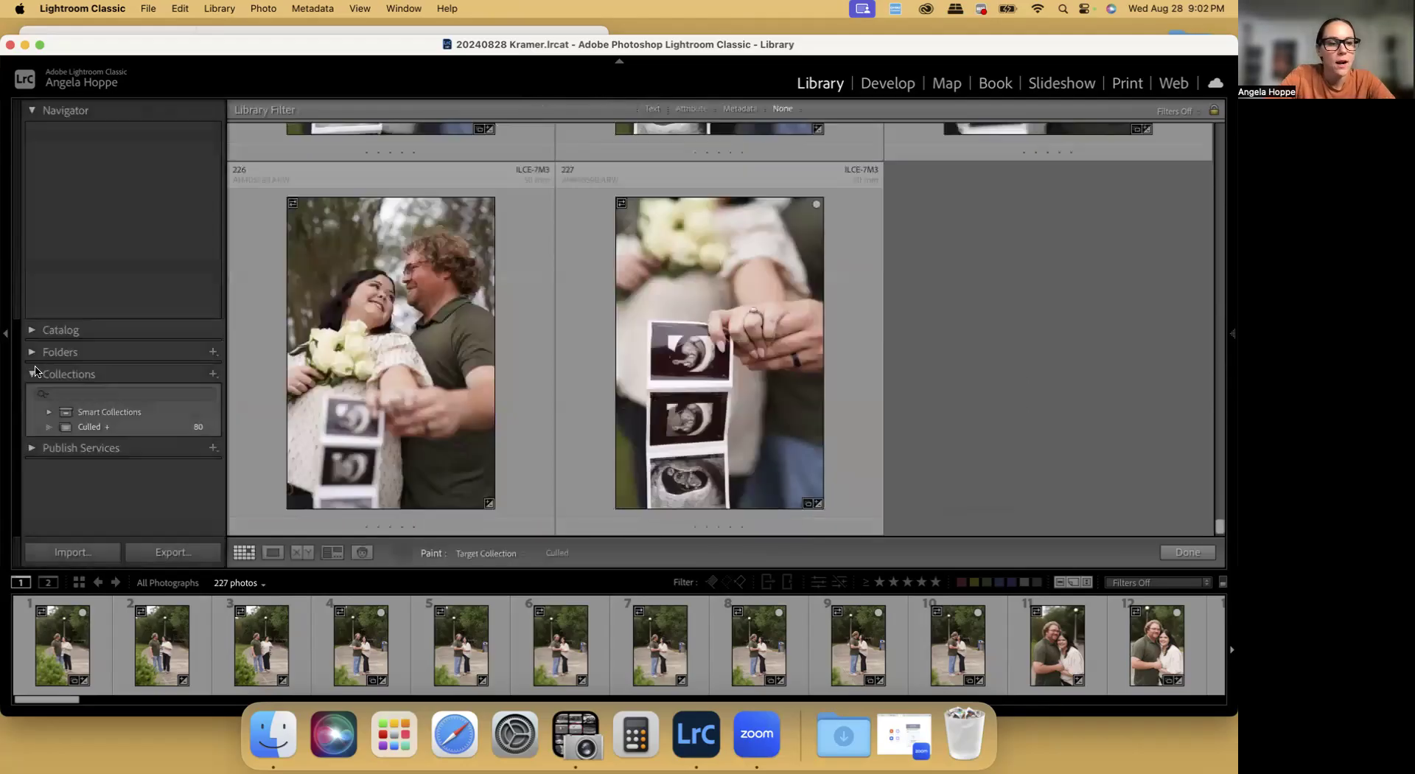
{"action": "left_click", "coordinate": [89, 427]}
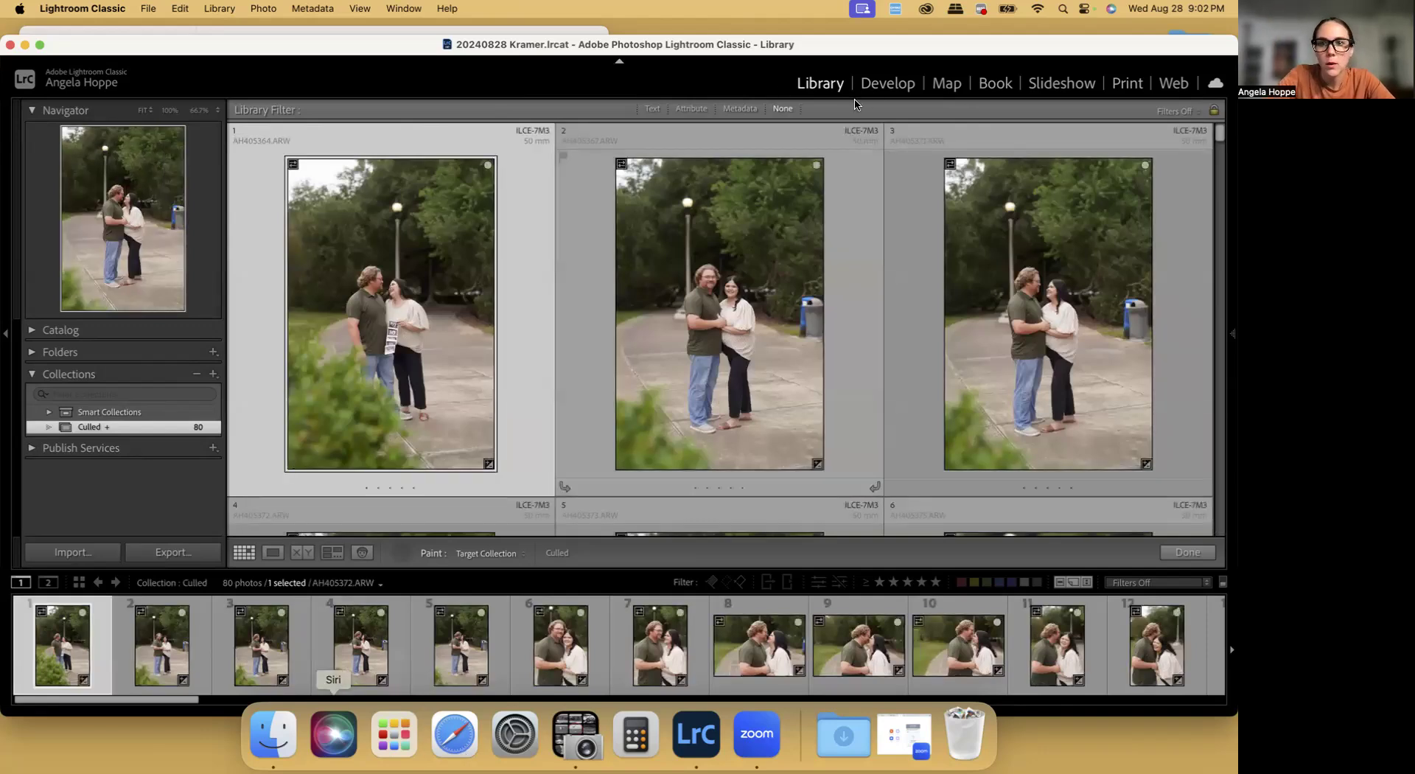
{"action": "left_click", "coordinate": [888, 84]}
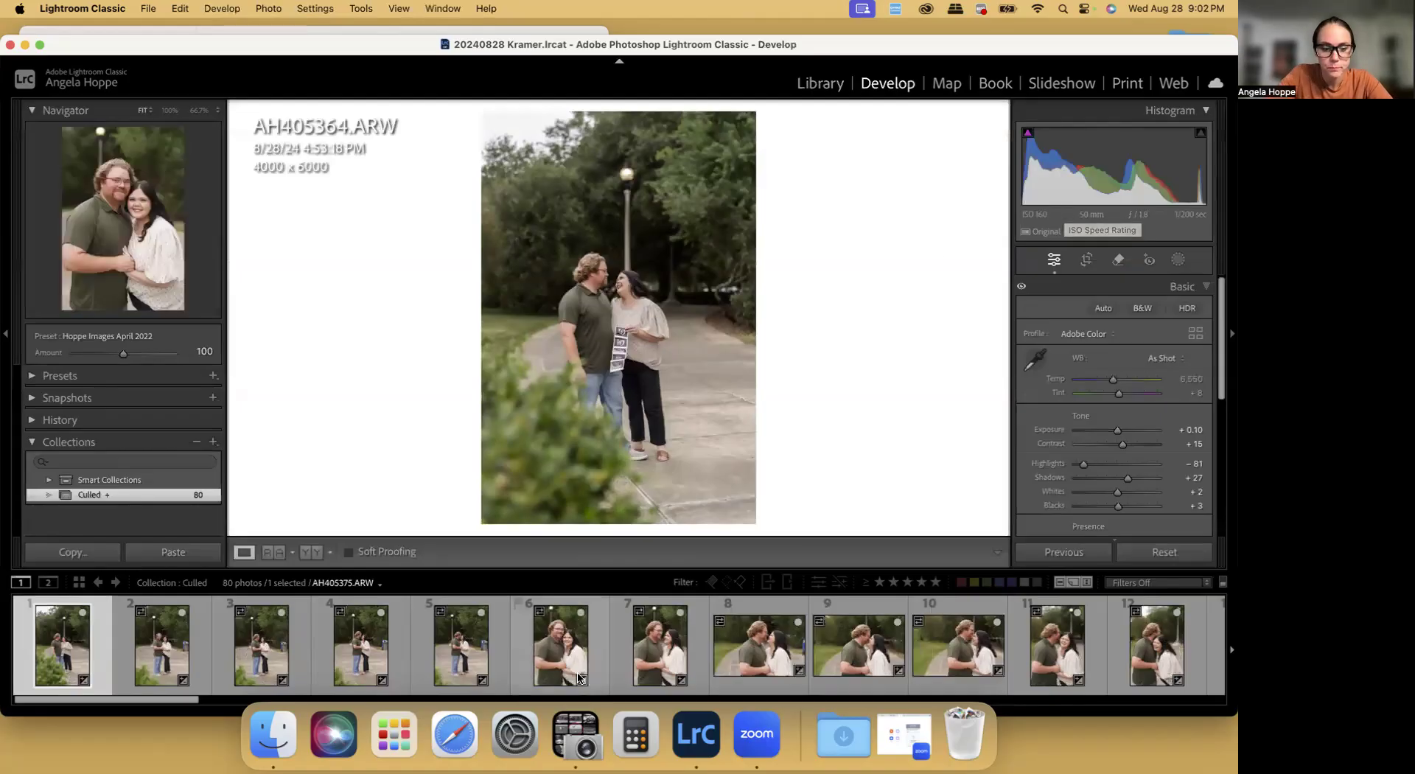
Switch to Finder, rename the RAW folder in the client's shoot folder as RAW1, and close the window
{"action": "left_click", "coordinate": [274, 733]}
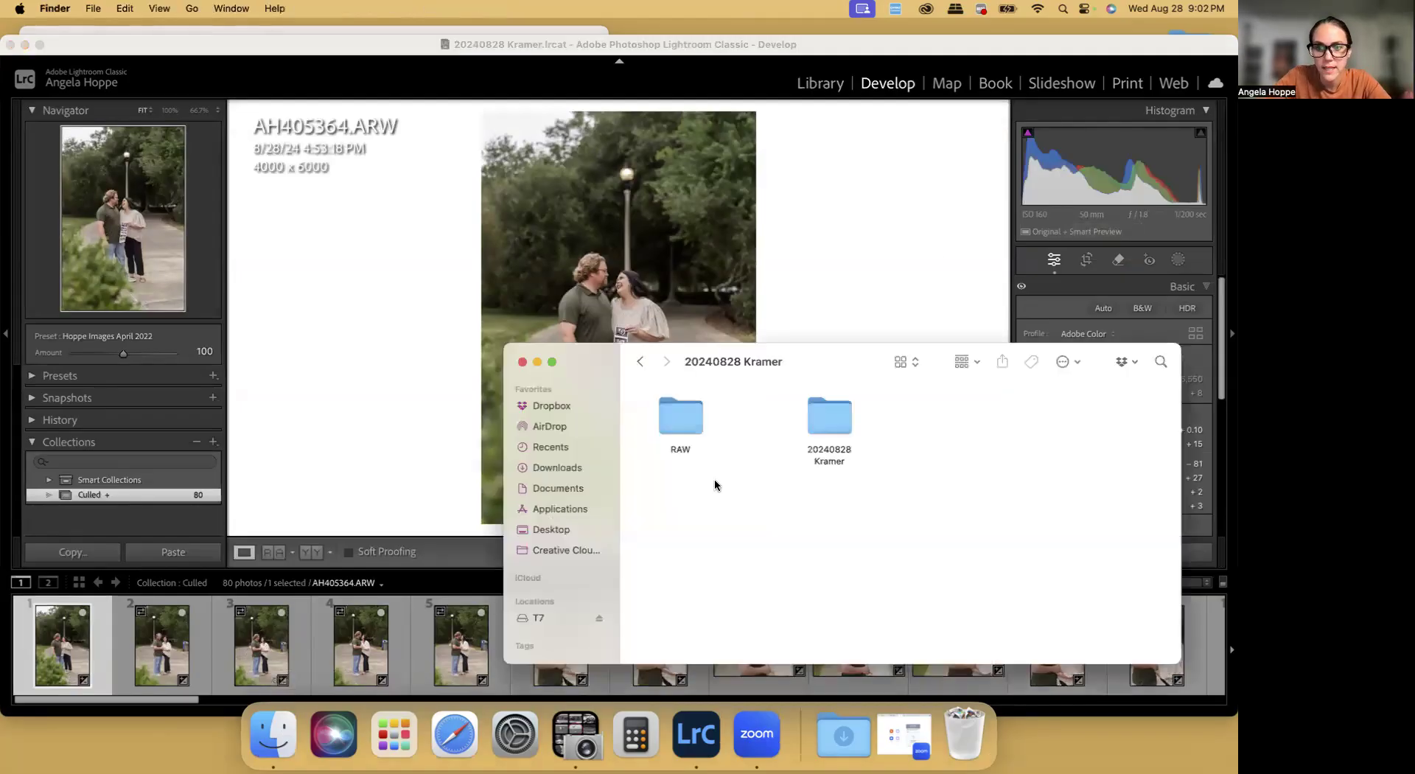
{"action": "left_click", "coordinate": [657, 421]}
{"action": "right_click", "coordinate": [688, 414]}
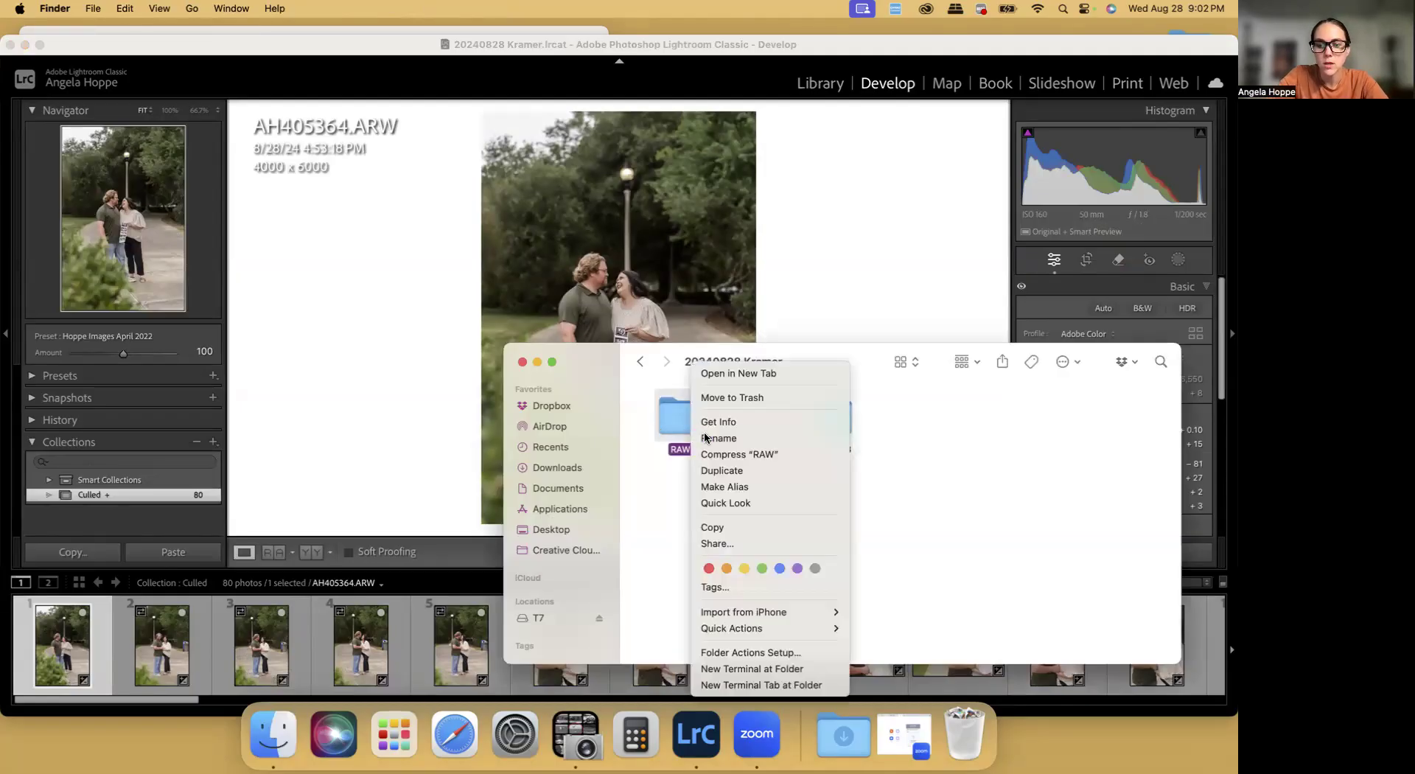
{"action": "left_click", "coordinate": [708, 438]}
{"action": "type", "text": "RA"}
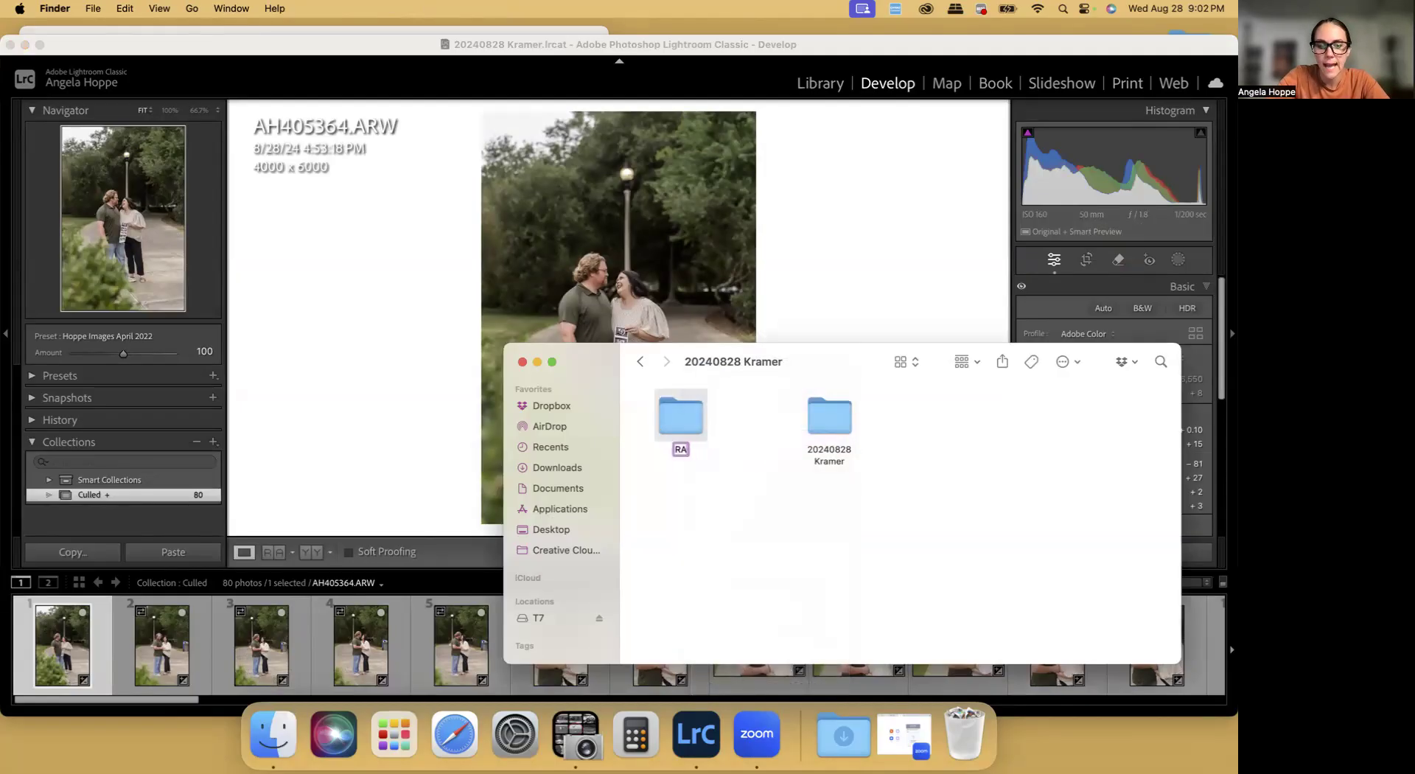
{"action": "type", "text": "w1"}
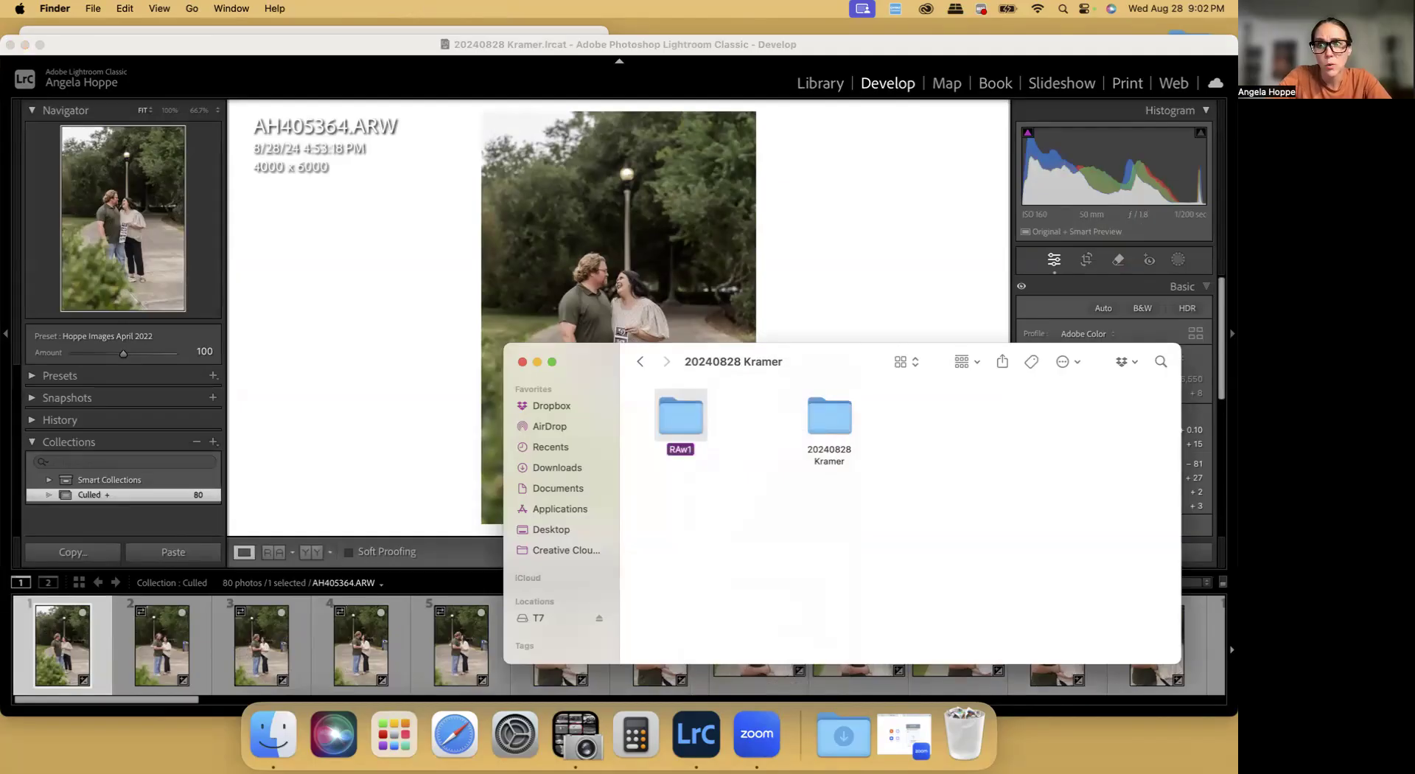
{"action": "right_click", "coordinate": [706, 422]}
{"action": "left_click", "coordinate": [728, 436]}
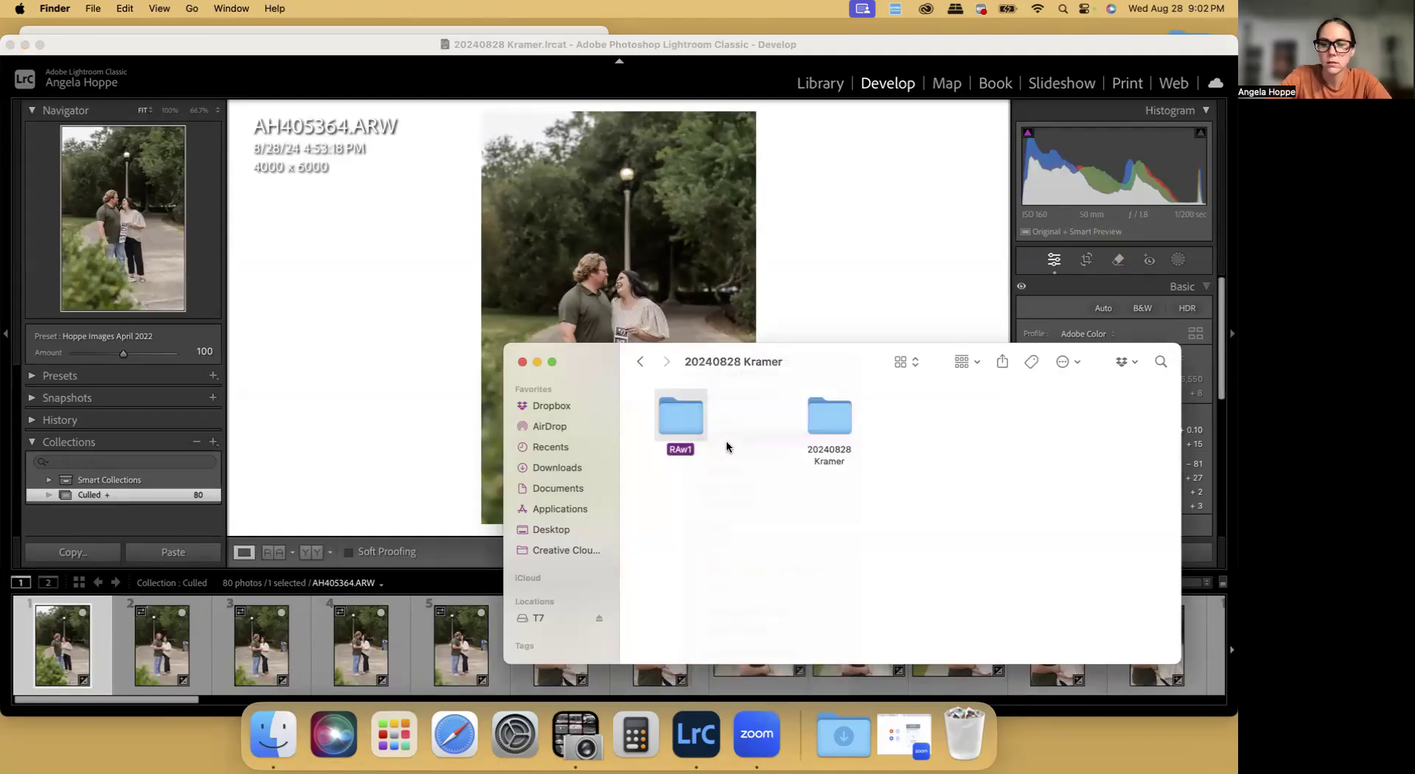
{"action": "type", "text": "RAW1"}
{"action": "key", "text": "Return"}
{"action": "left_click", "coordinate": [790, 458]}
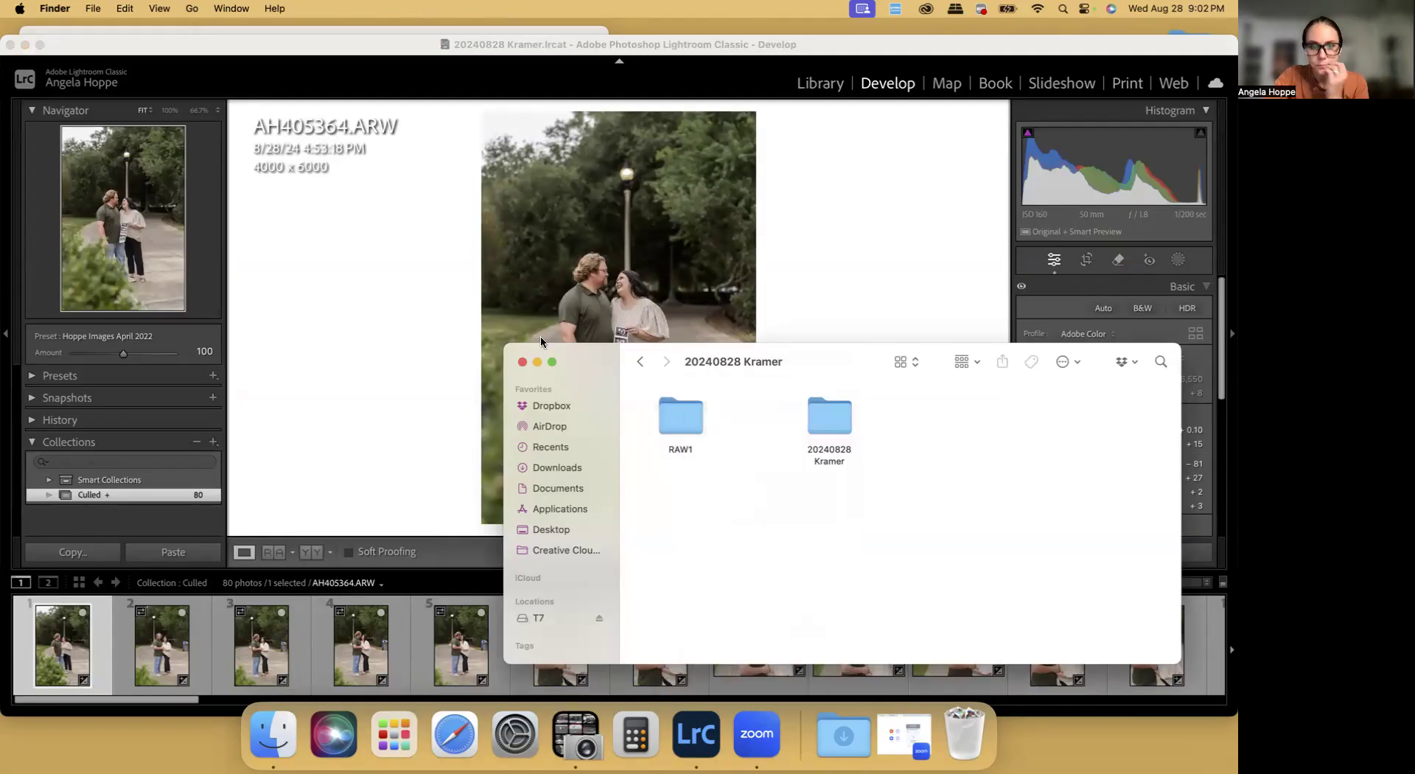
{"action": "left_click", "coordinate": [524, 361]}
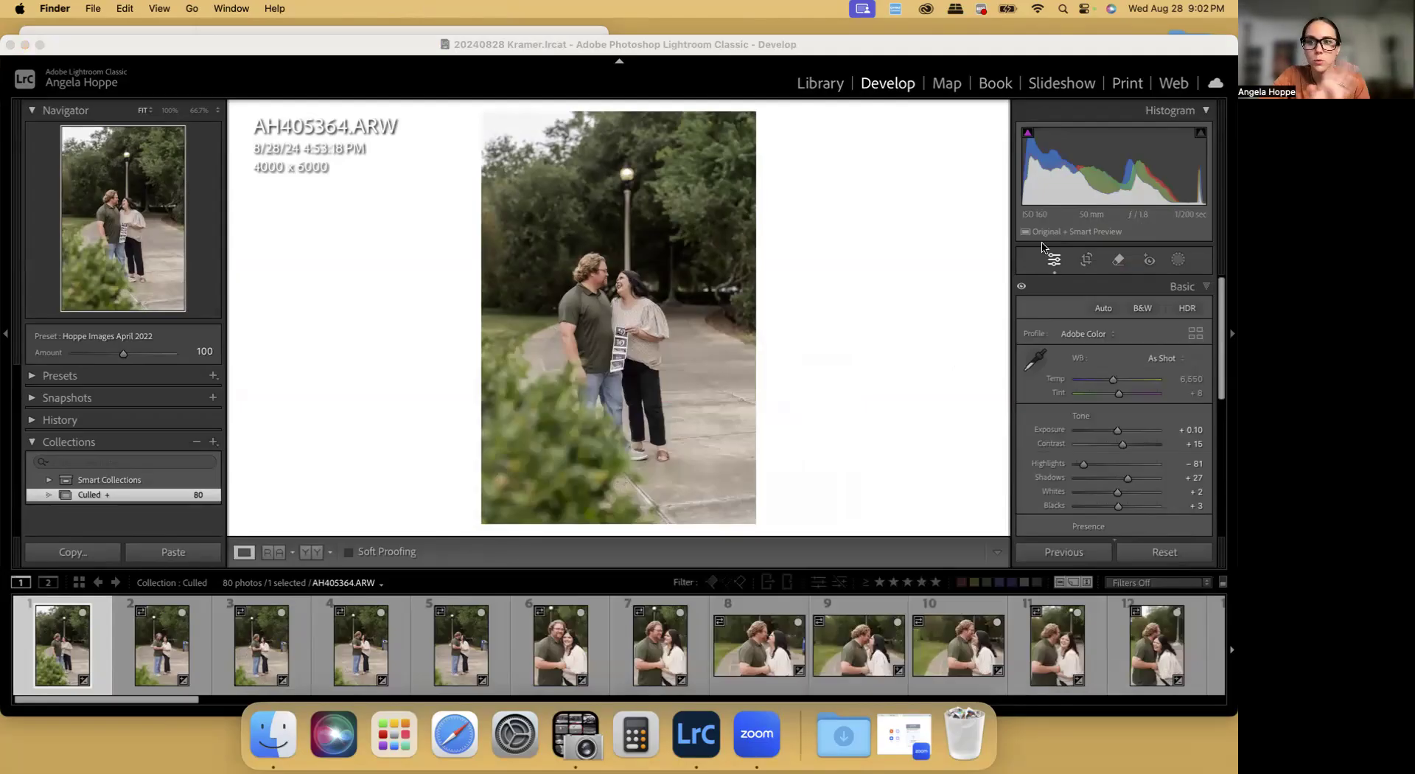
Switch to Finder and check the contents of the client's 20240828 shoot folder on the T7 drive
{"action": "left_click", "coordinate": [268, 737]}
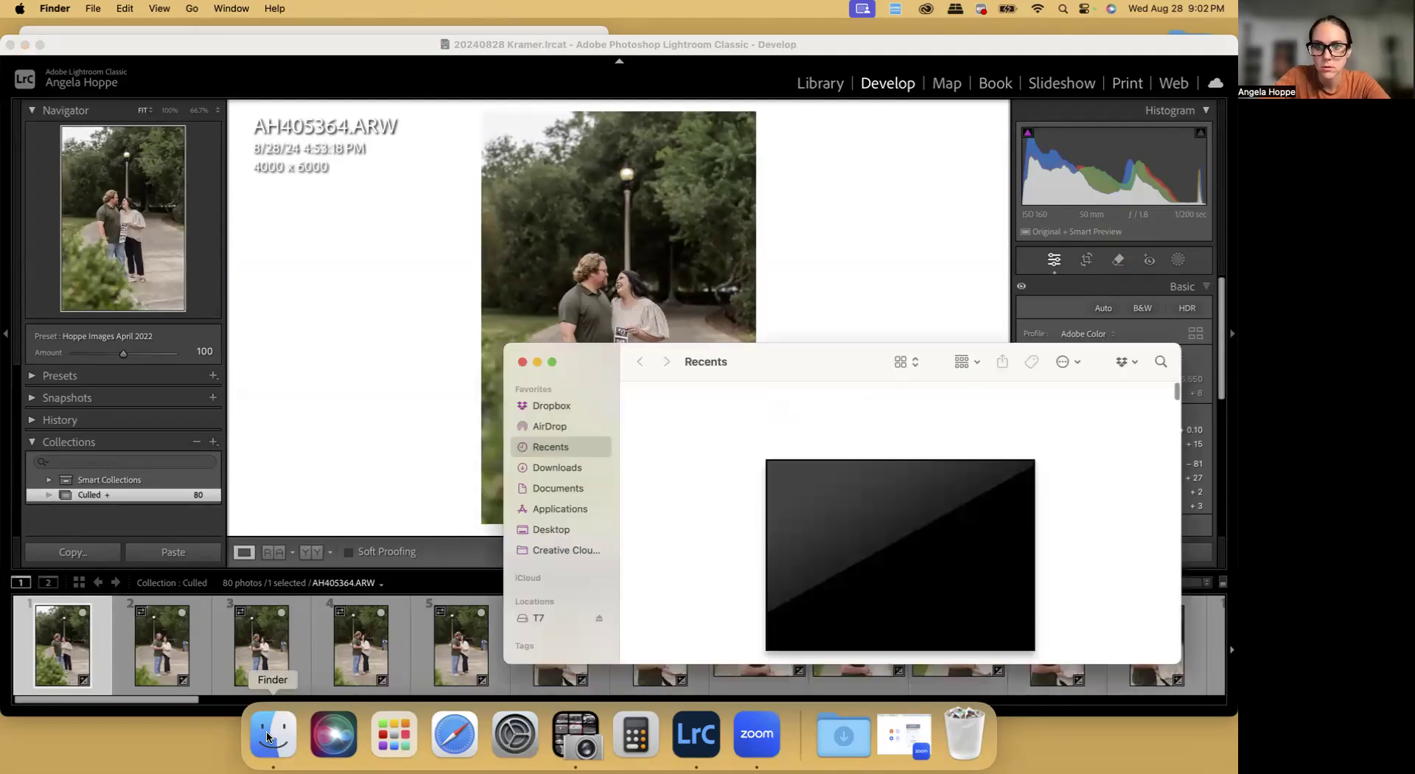
{"action": "left_click", "coordinate": [543, 616]}
{"action": "double_click", "coordinate": [825, 594]}
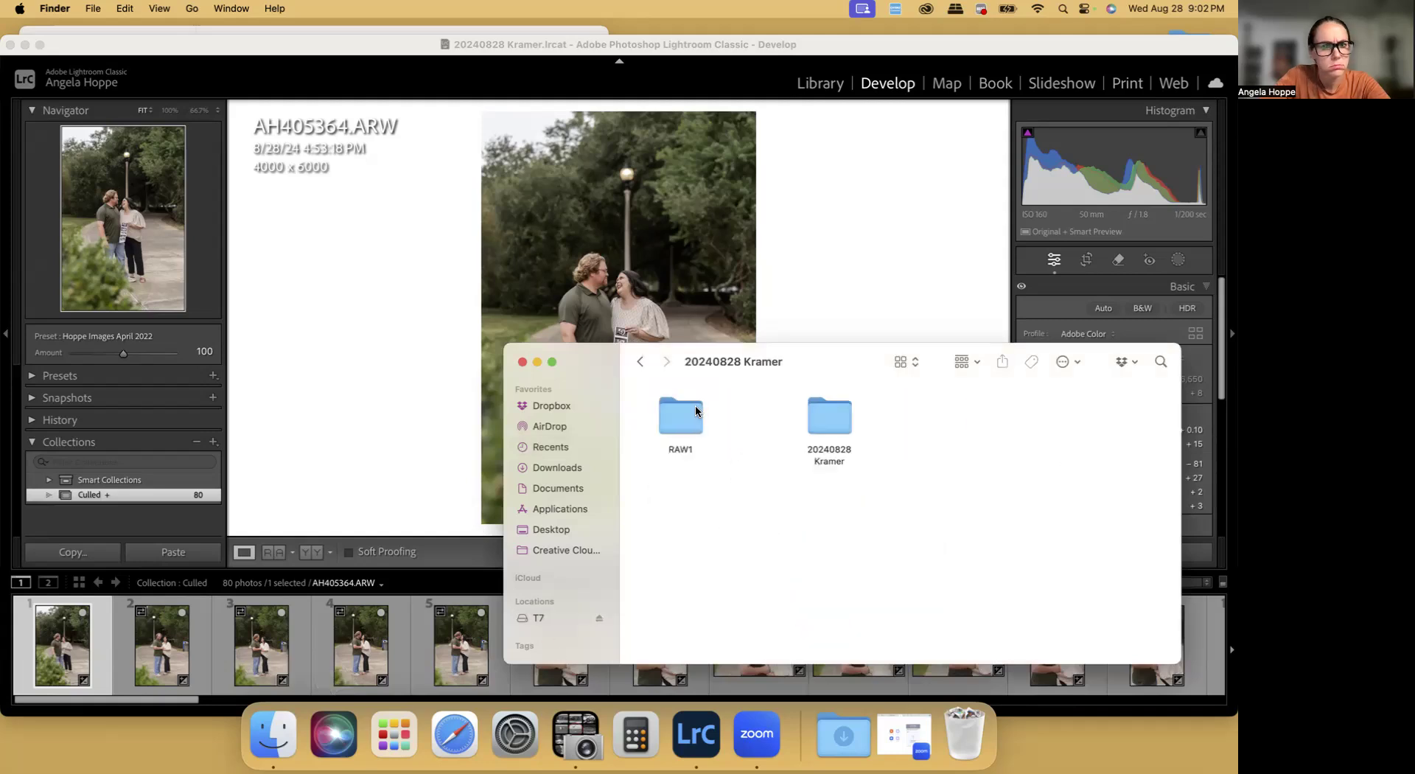
{"action": "left_click", "coordinate": [537, 362]}
Back in Lightroom Classic, select all photos in the Culled collection and start exporting them, allowing smart previews in place of missing originals
{"action": "left_click", "coordinate": [259, 635]}
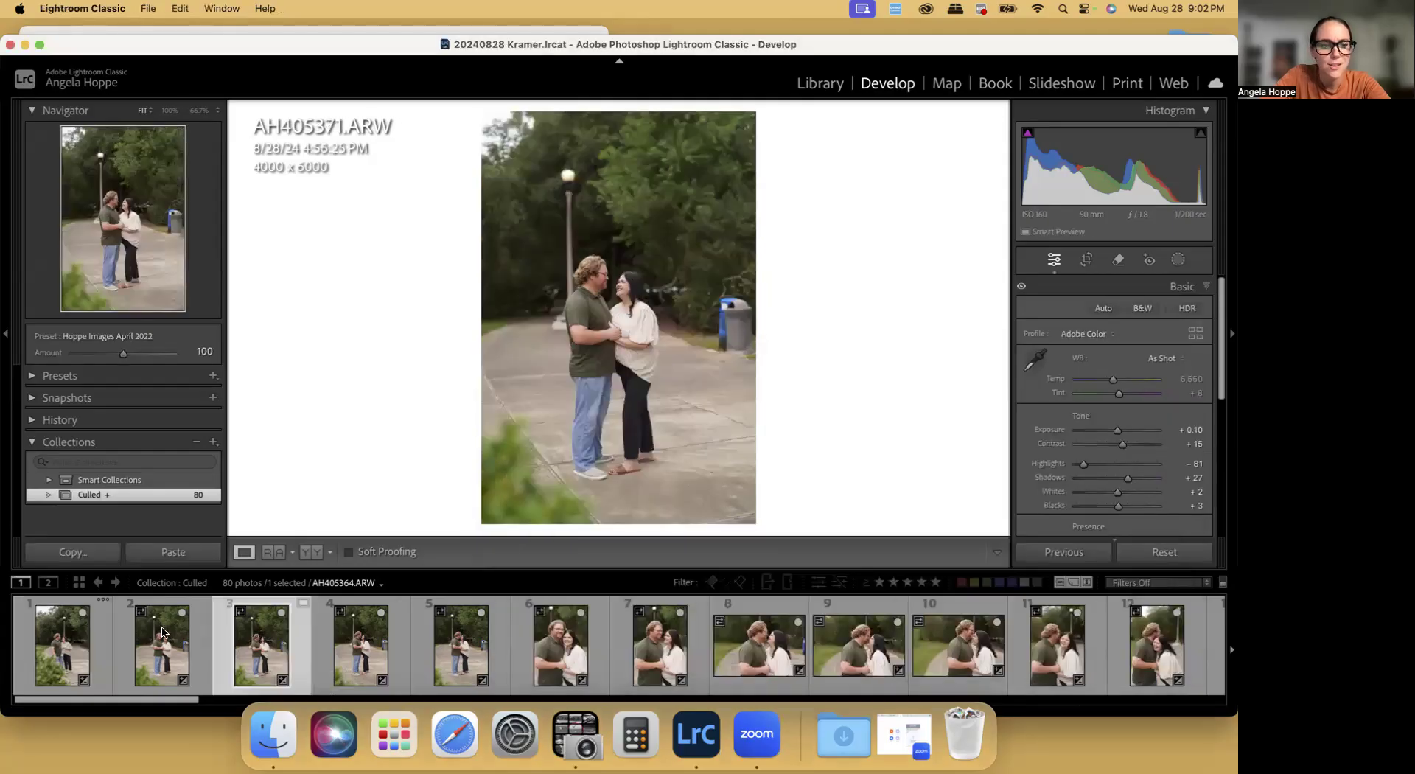
{"action": "left_click", "coordinate": [98, 650]}
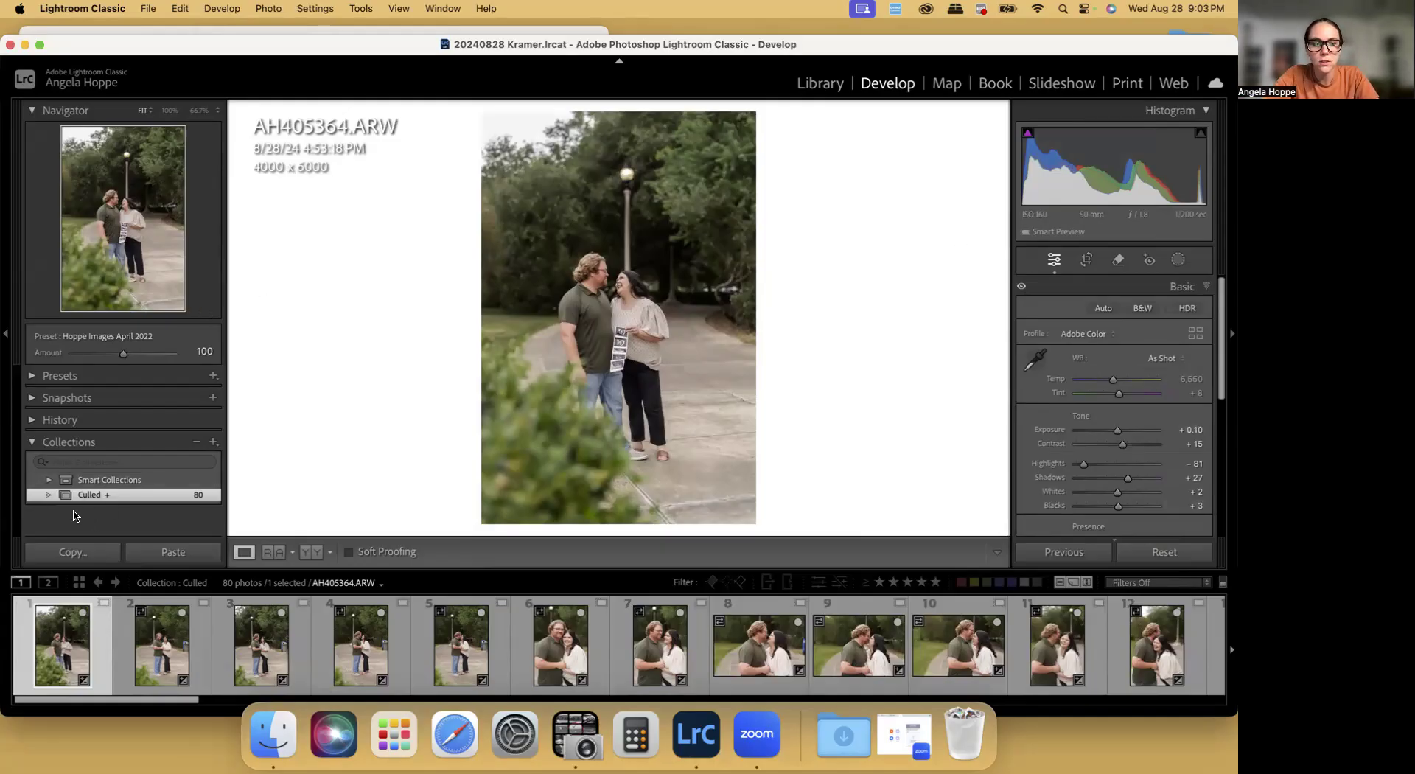
{"action": "key", "text": "super+a"}
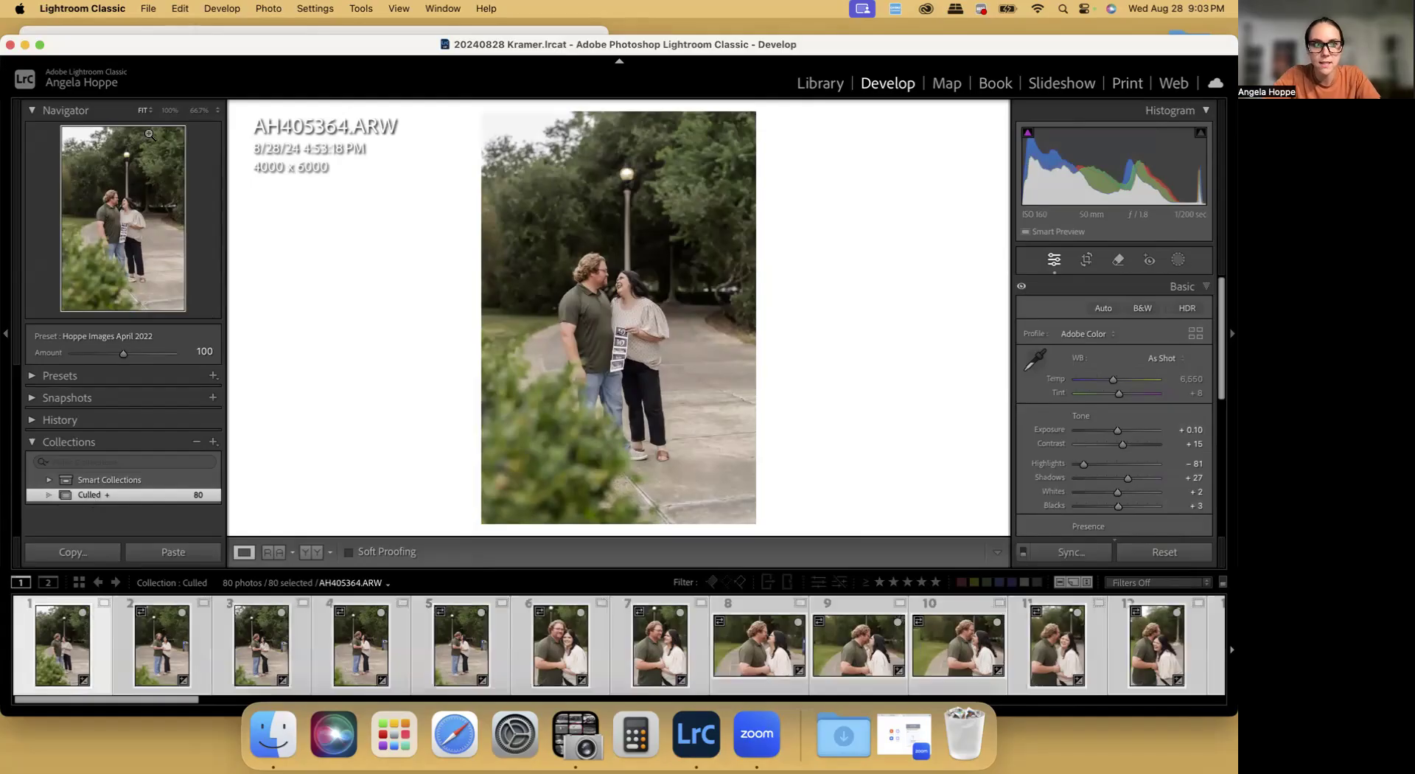
{"action": "left_click", "coordinate": [149, 8]}
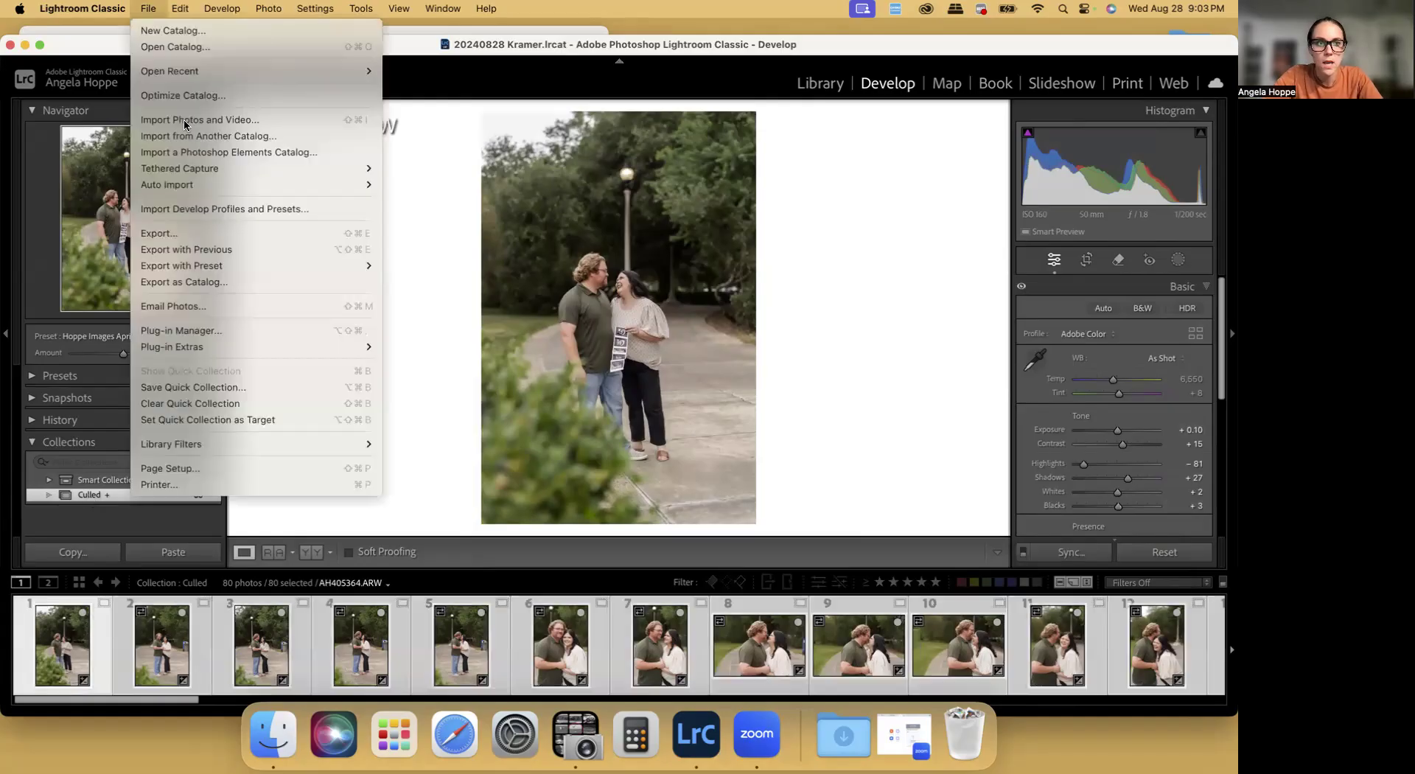
{"action": "left_click", "coordinate": [181, 234]}
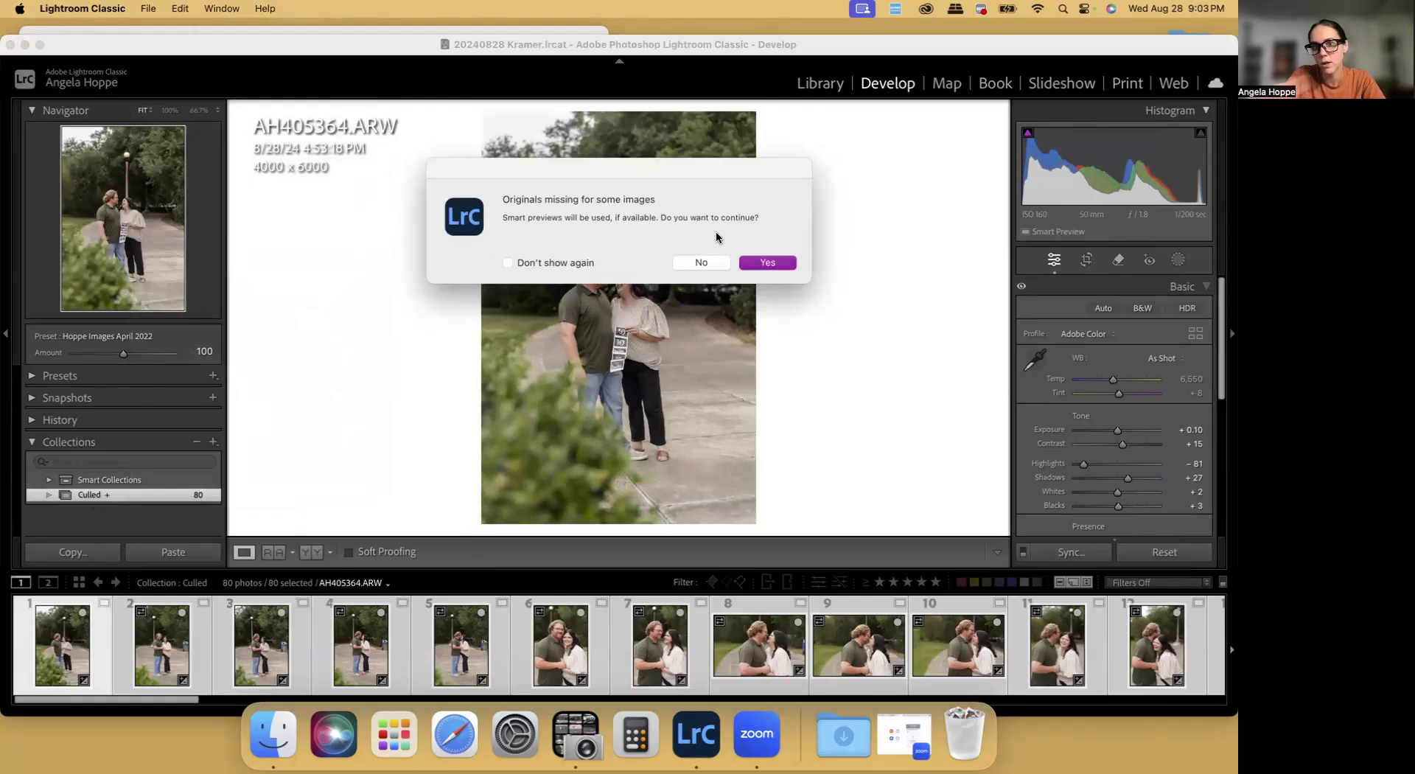
{"action": "left_click", "coordinate": [777, 263]}
Set the export destination to a new PROOFS folder inside the client's 20240828 shoot folder on the T7 drive
{"action": "left_click", "coordinate": [692, 271]}
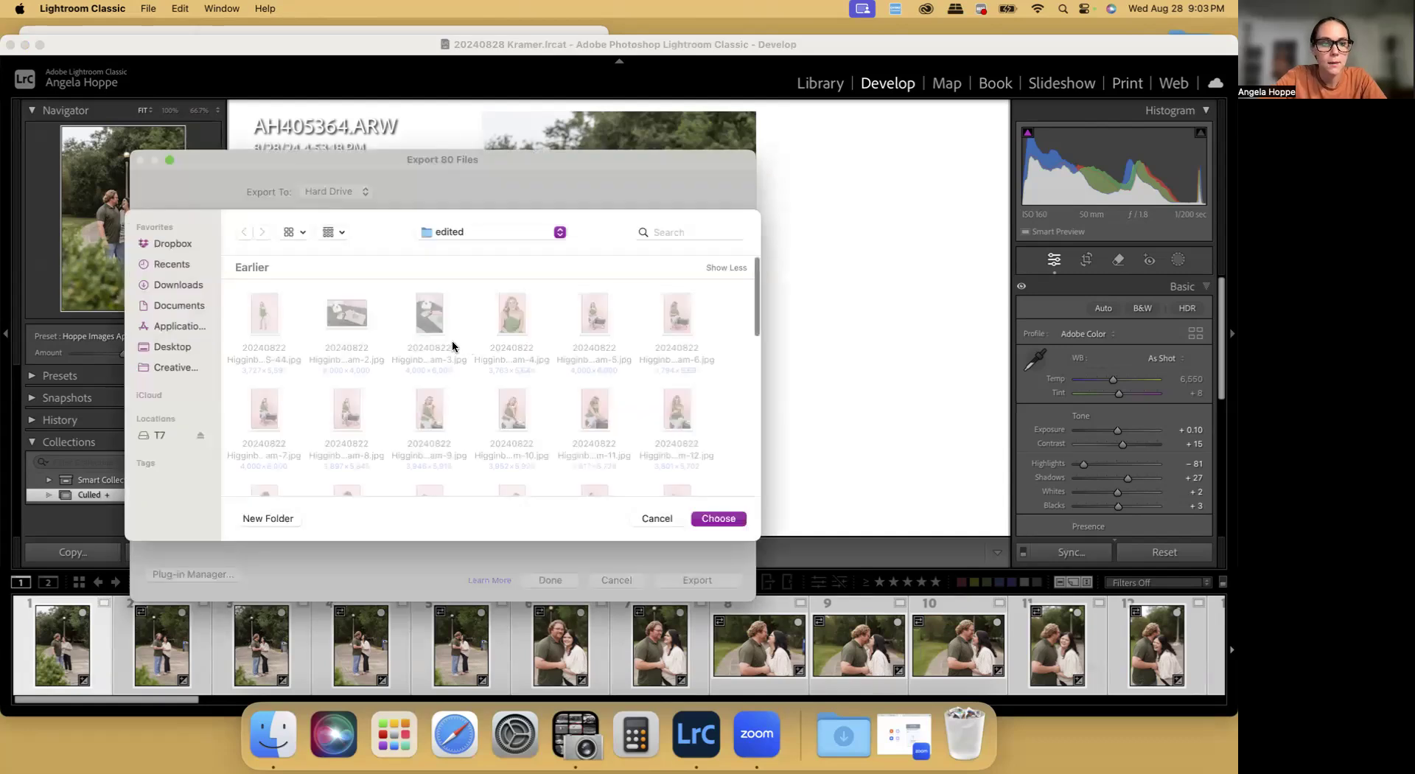
{"action": "left_click", "coordinate": [156, 435]}
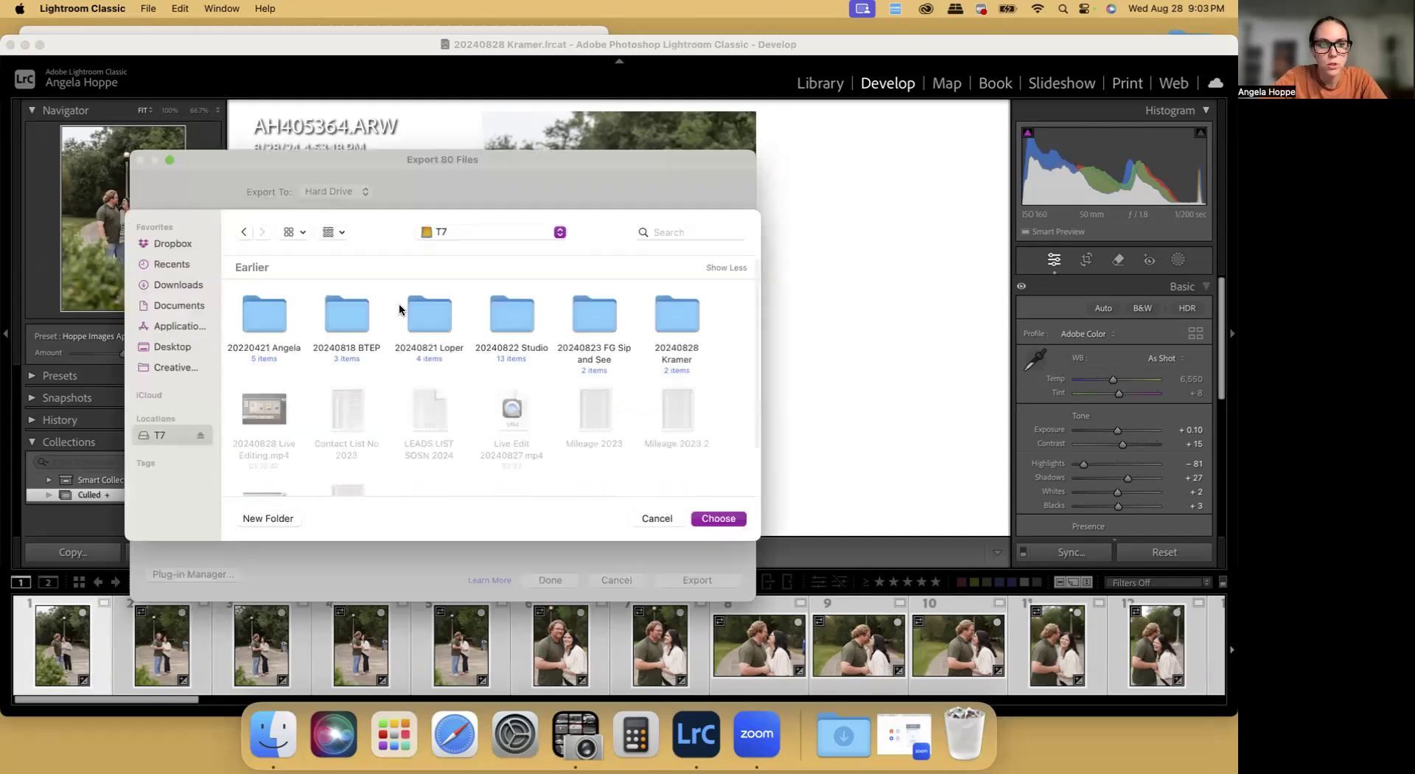
{"action": "double_click", "coordinate": [654, 318]}
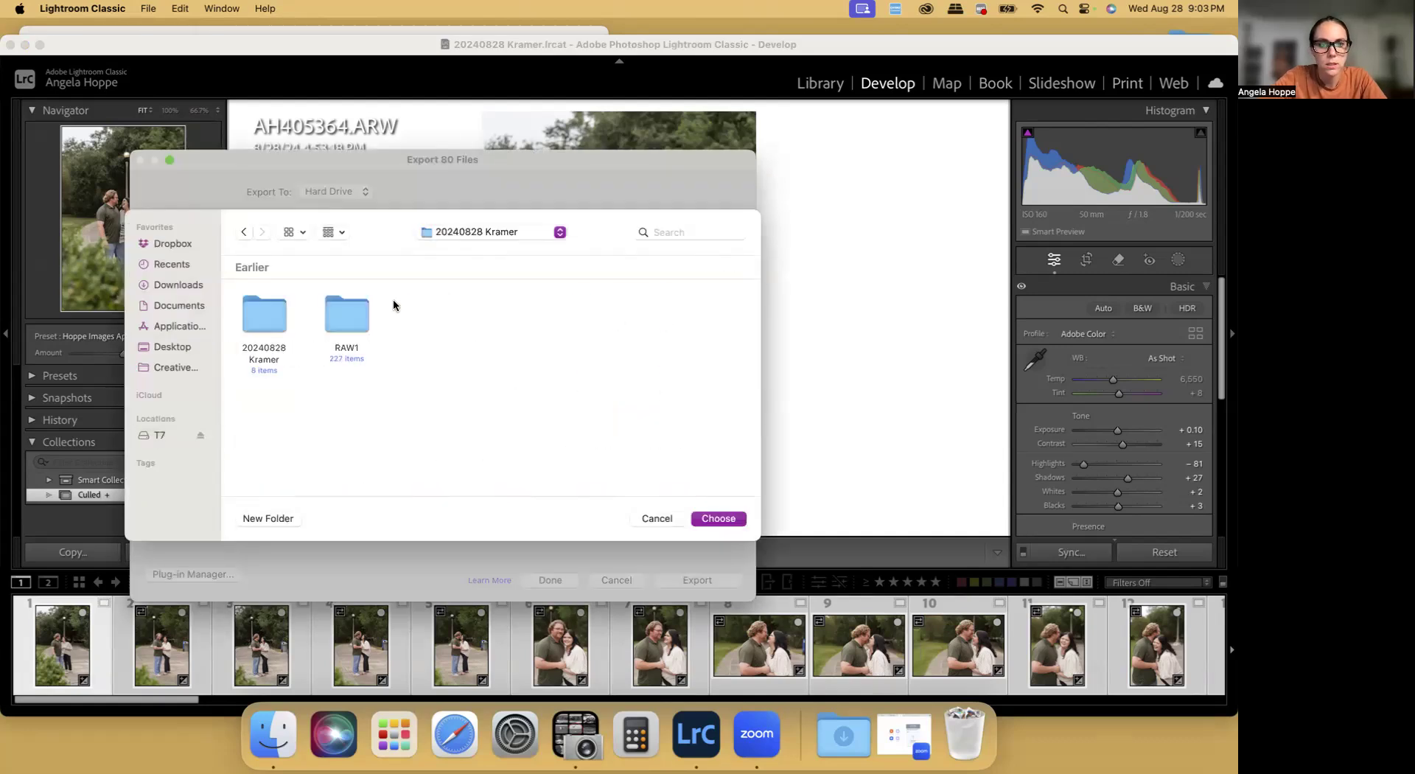
{"action": "left_click", "coordinate": [262, 517]}
{"action": "type", "text": "PROOFS"}
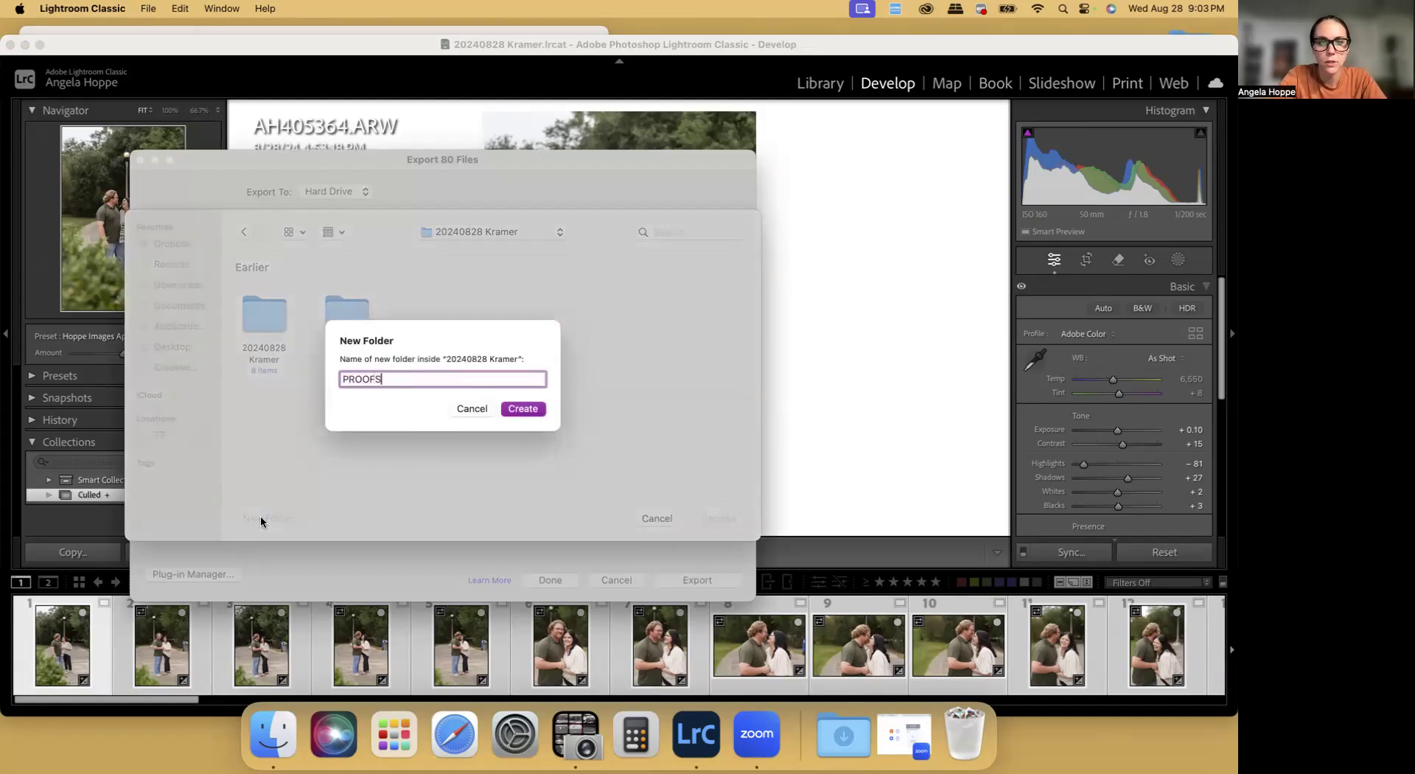
{"action": "key", "text": "Return"}
{"action": "left_click", "coordinate": [703, 519]}
Change the export filename template to 20240828, the client's surname and Proofs, and export the photos
{"action": "left_click", "coordinate": [422, 380]}
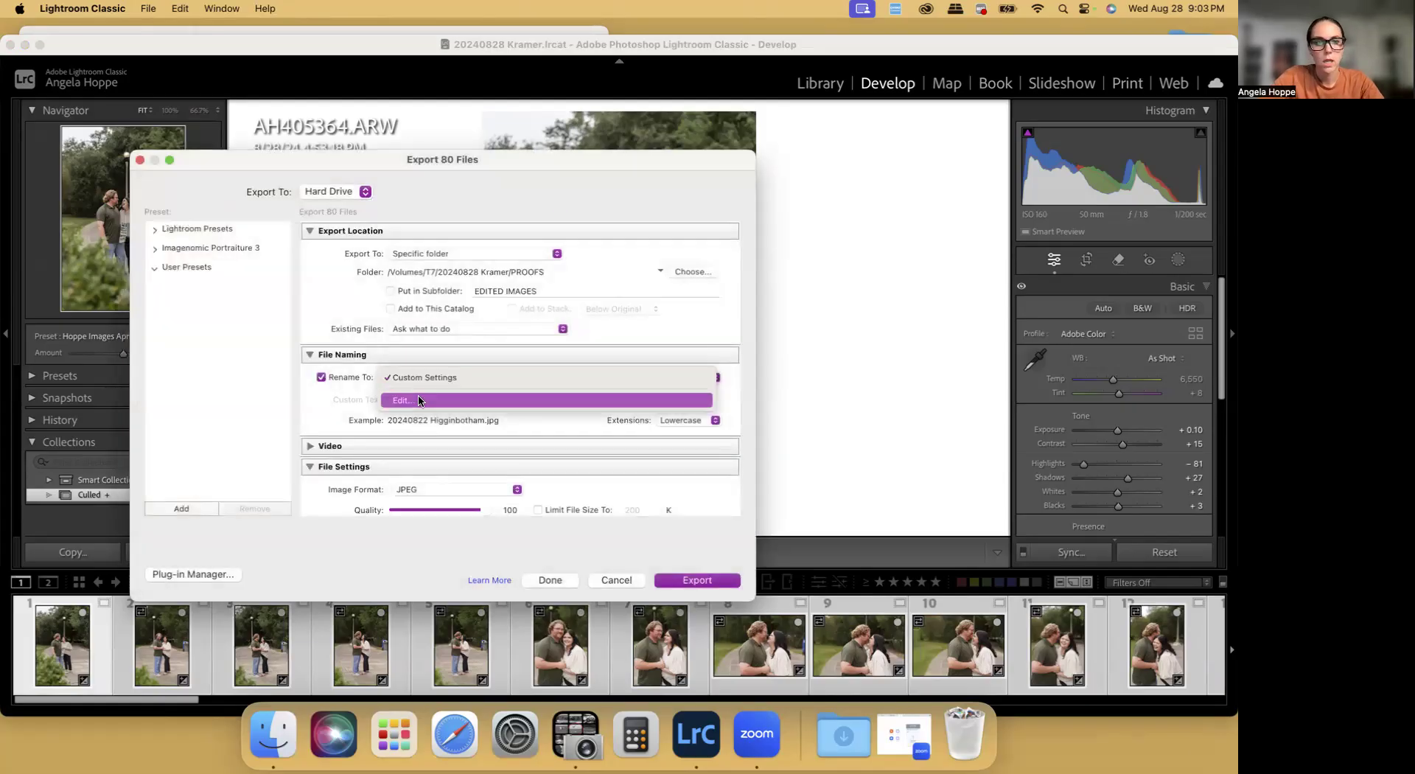
{"action": "left_click", "coordinate": [416, 399]}
{"action": "left_click_drag", "start_coordinate": [857, 246], "coordinate": [775, 240]}
{"action": "key", "text": "BackSpace"}
{"action": "type", "text": "8 "}
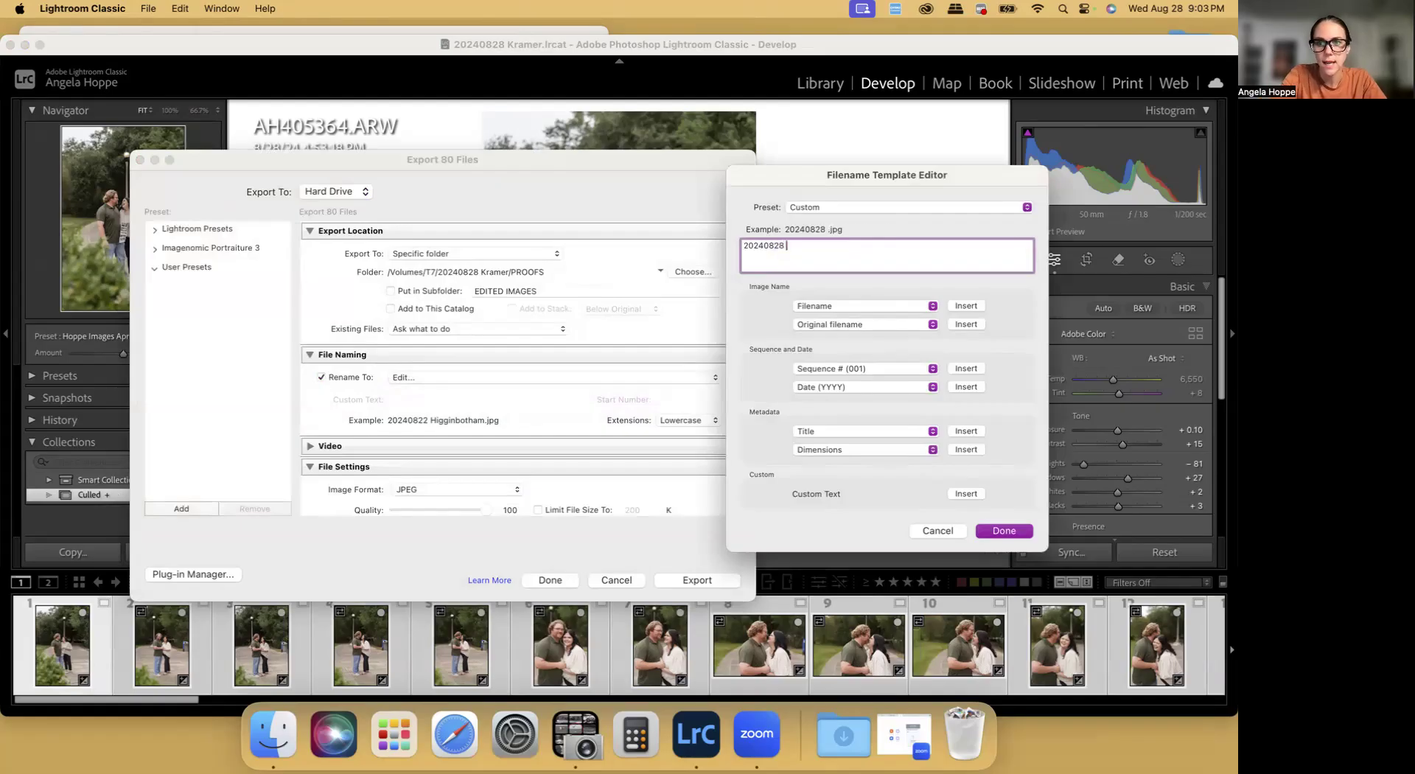
{"action": "type", "text": "Kramer Proofs"}
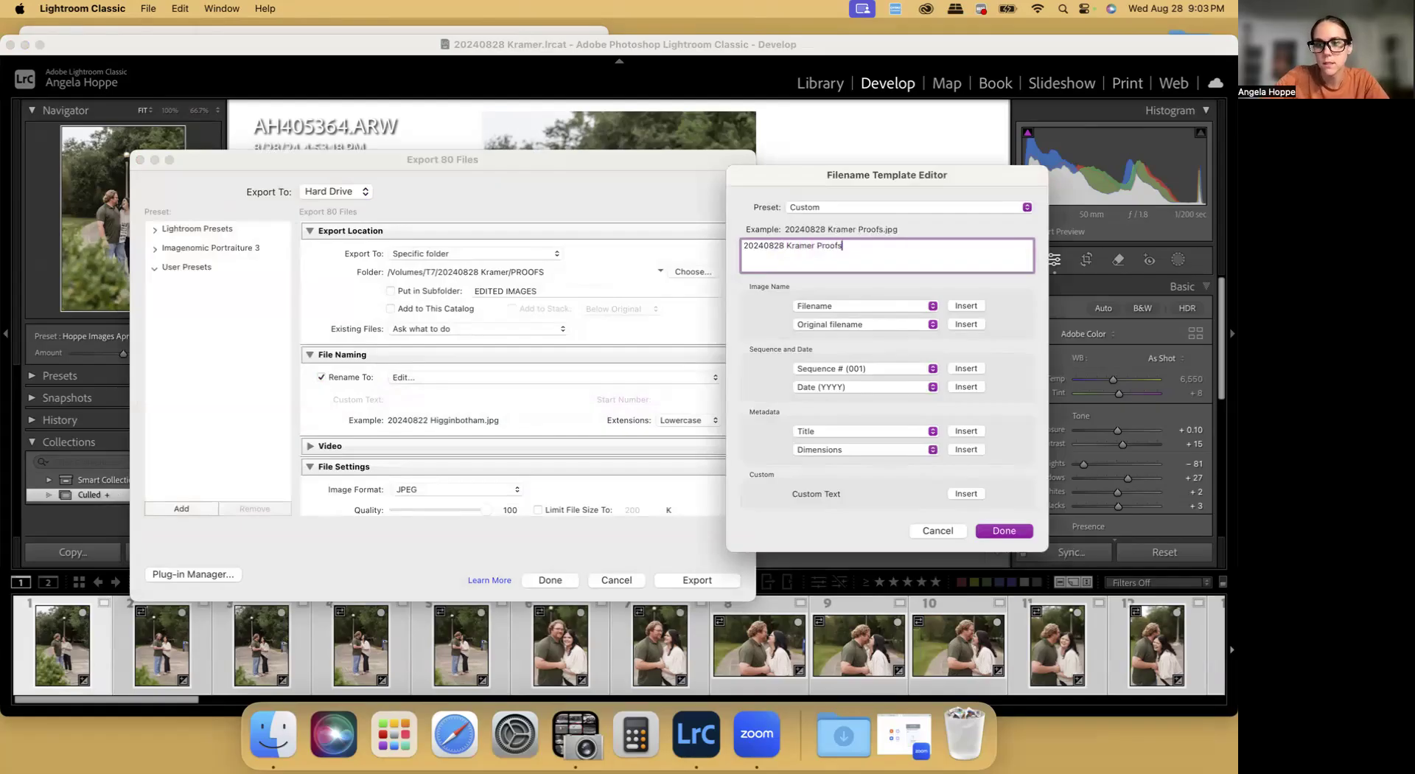
{"action": "left_click", "coordinate": [991, 537]}
{"action": "left_click", "coordinate": [697, 580]}
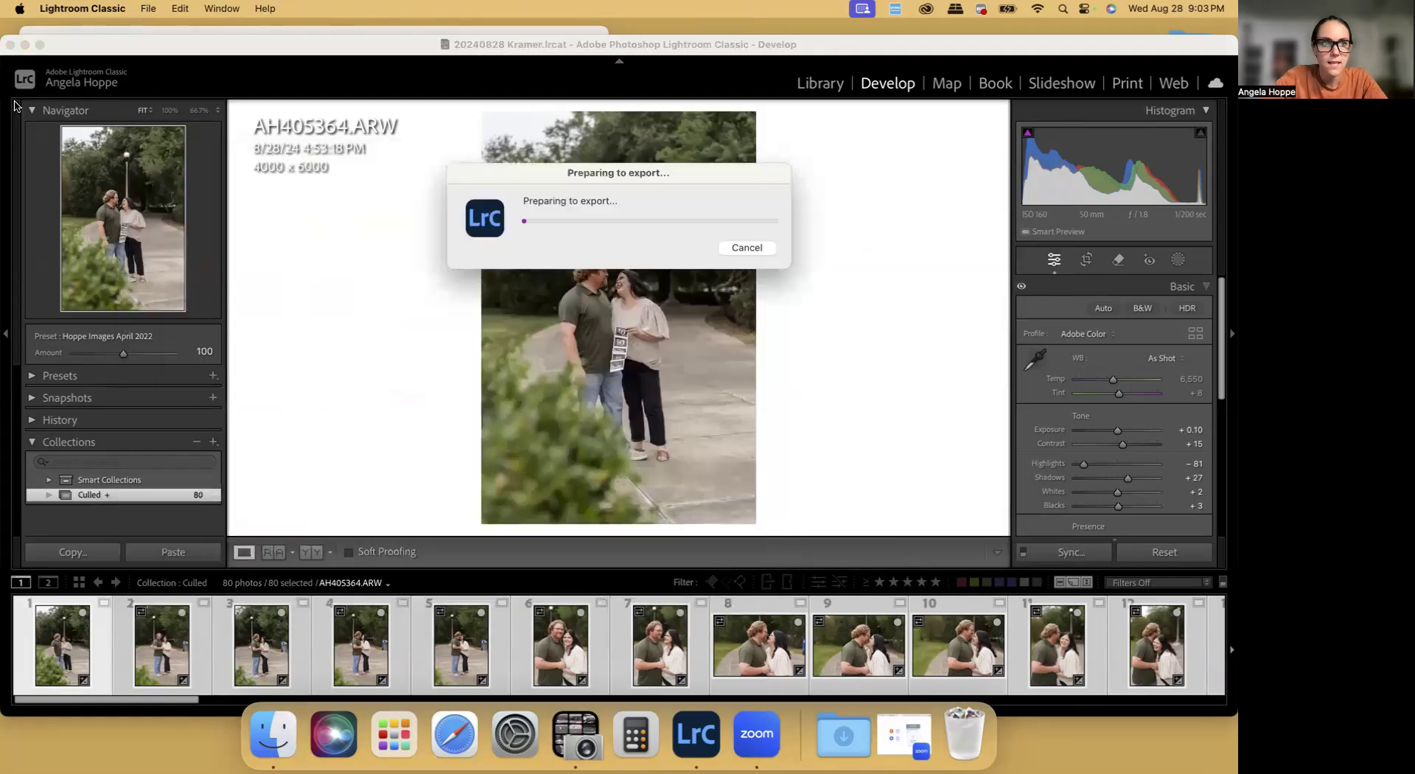
Switch to Safari, go to pixieset.com, and open the Client Gallery collections from the dashboard
{"action": "left_click", "coordinate": [454, 734]}
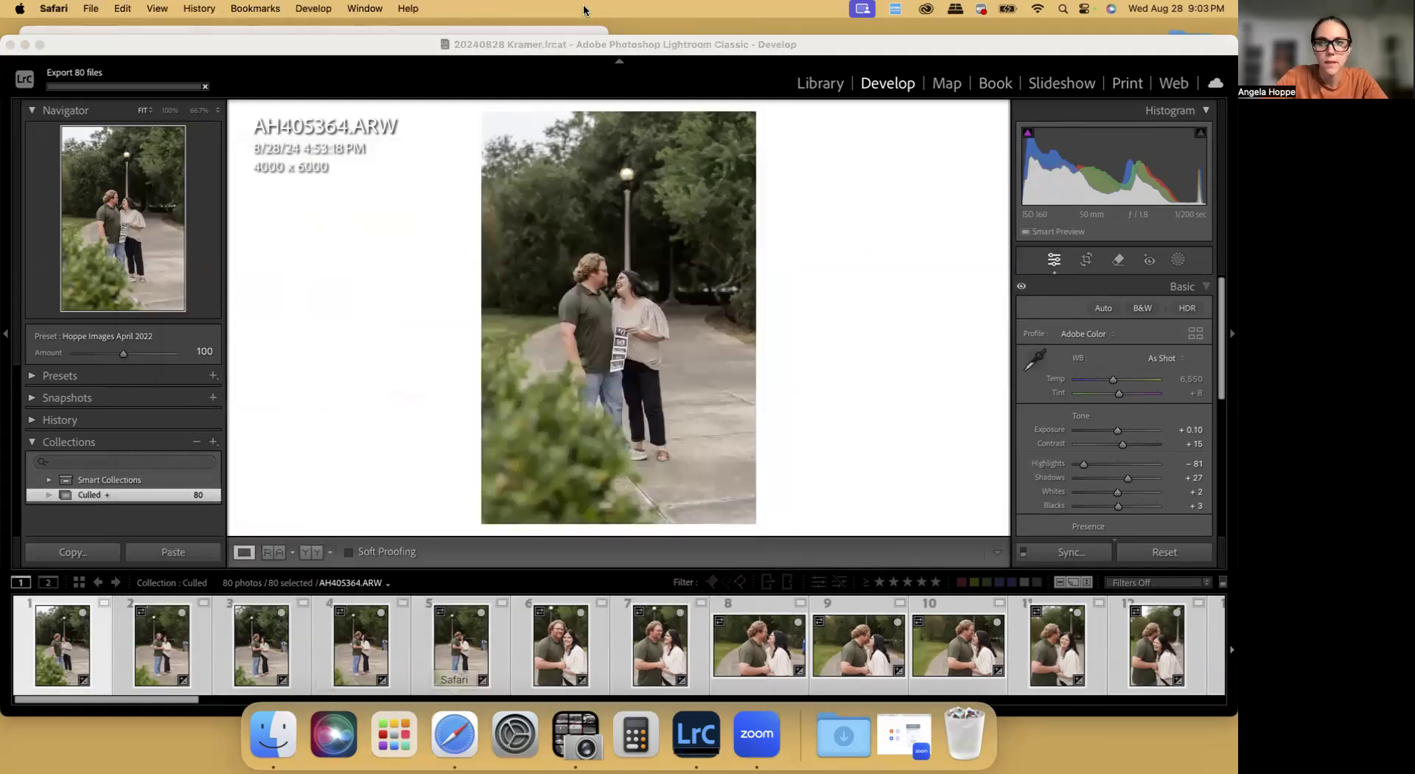
{"action": "type", "text": "pixieset.com"}
{"action": "key", "text": "Return"}
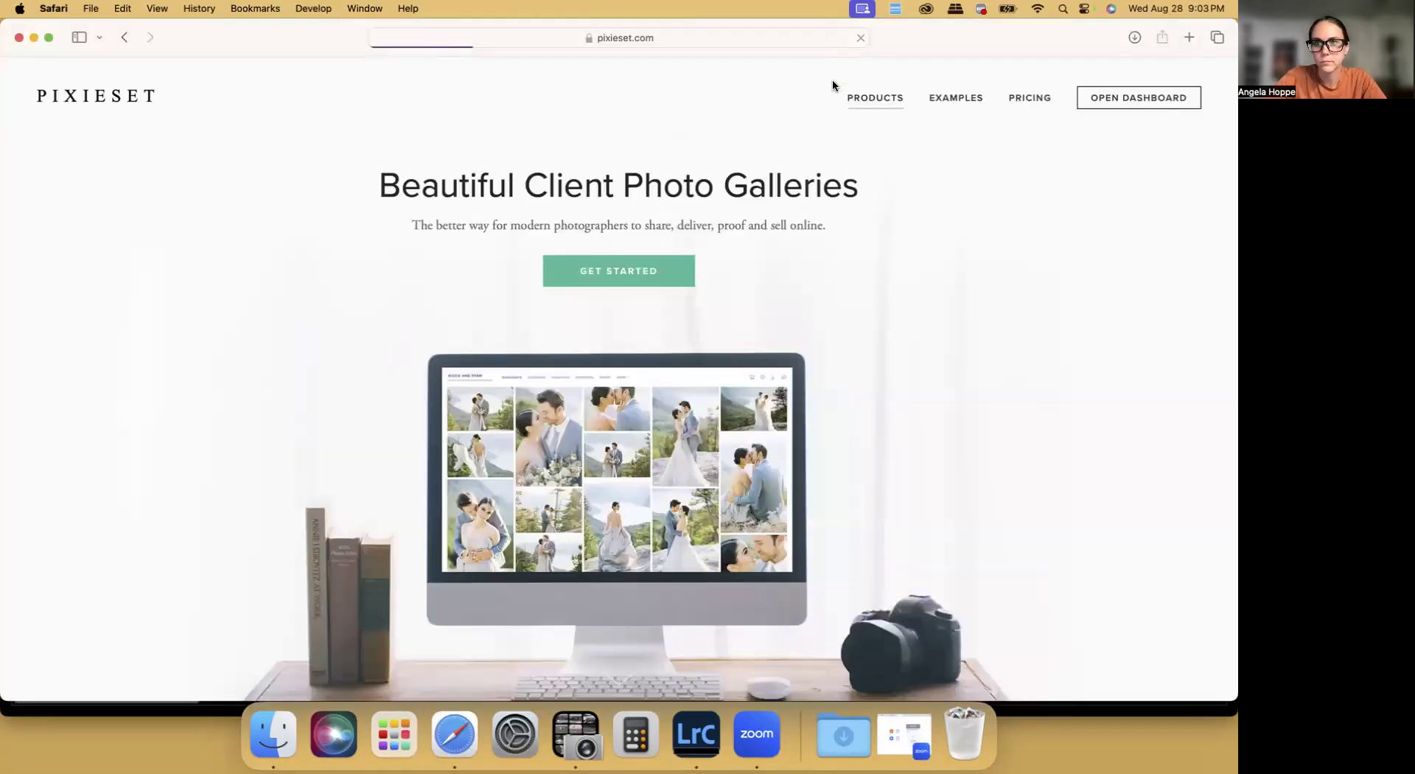
{"action": "left_click", "coordinate": [1134, 104]}
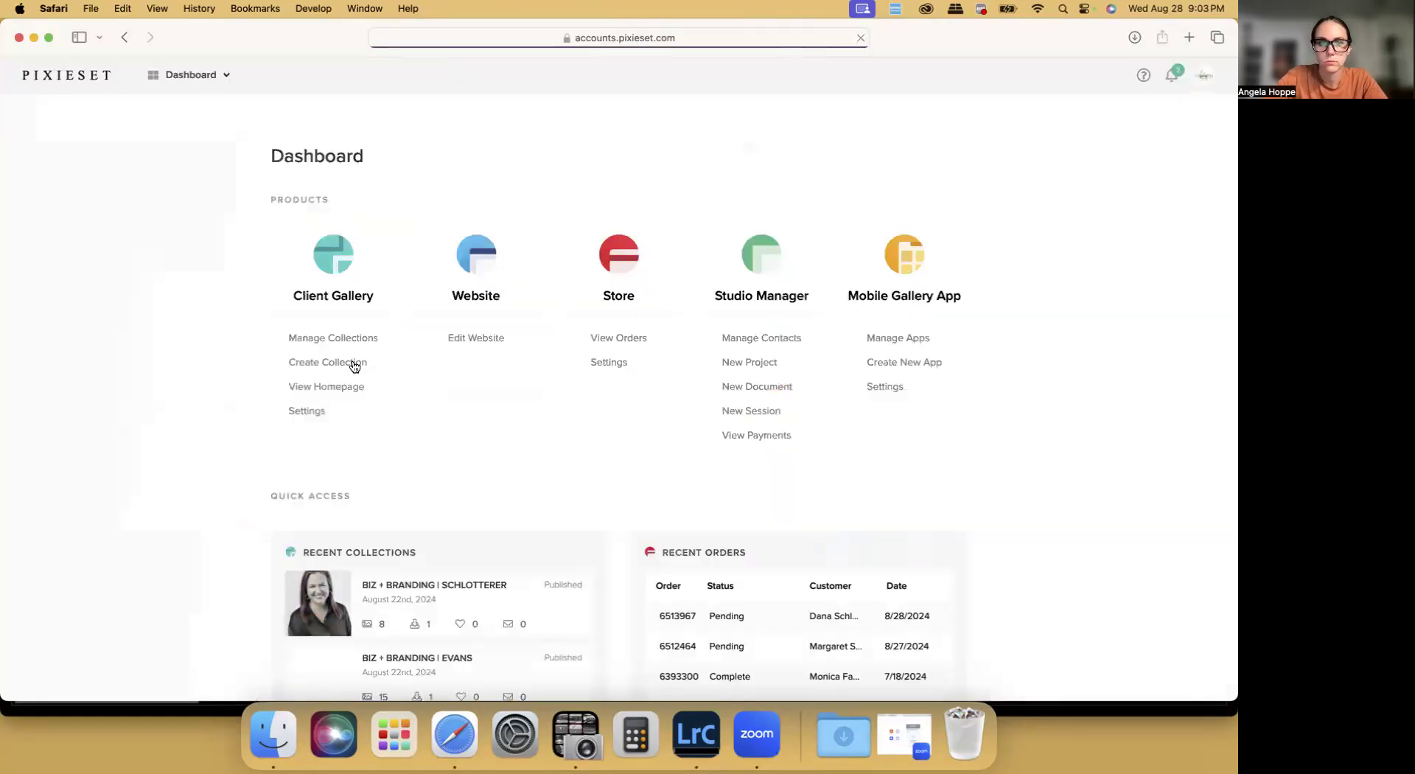
{"action": "left_click", "coordinate": [332, 339]}
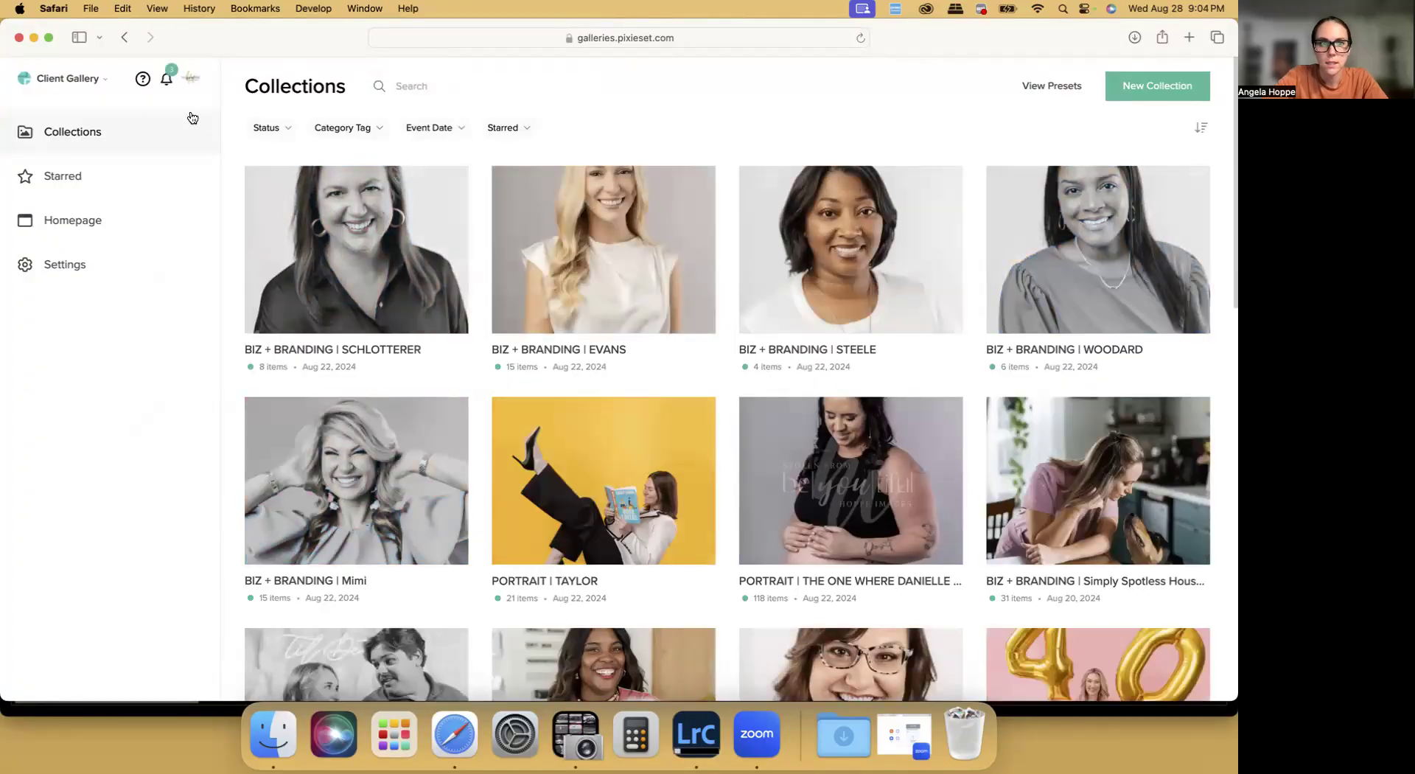
Create a collection named PORTRAIT | plus the client's surname and FAM, with event date 08/28/2024, the Photo Proofing Gallery preset and Stolen From watermark
{"action": "left_click", "coordinate": [1157, 86]}
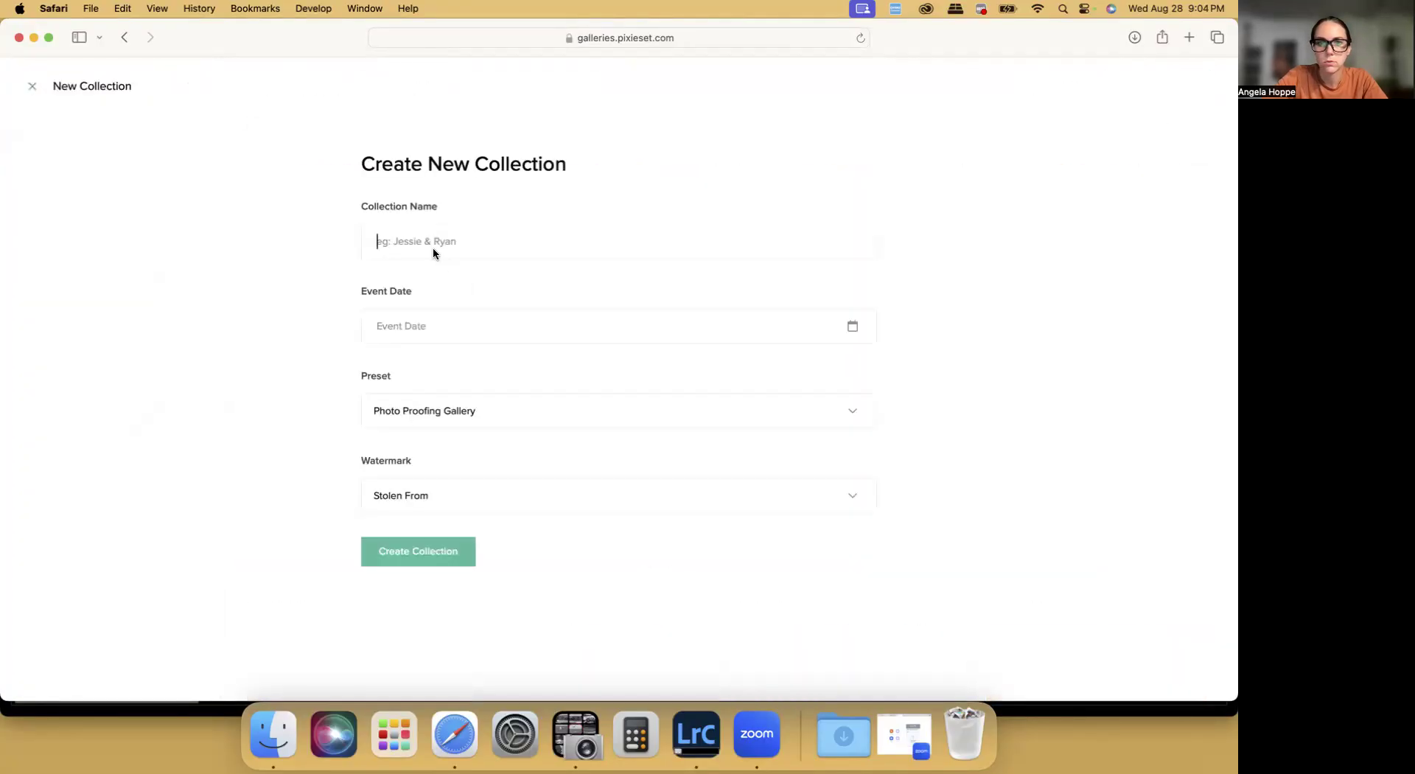
{"action": "key", "text": "Caps_Lock"}
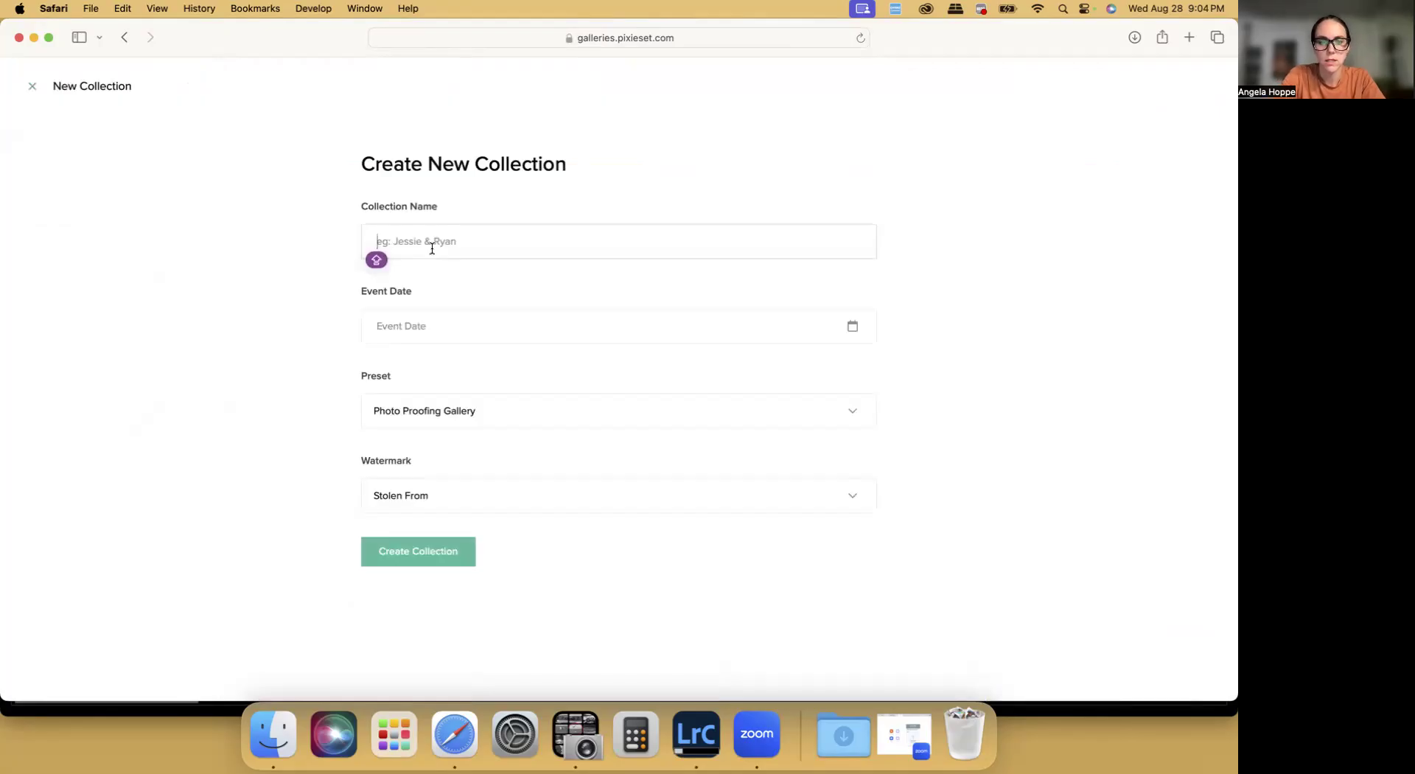
{"action": "type", "text": "PORTRAIT"}
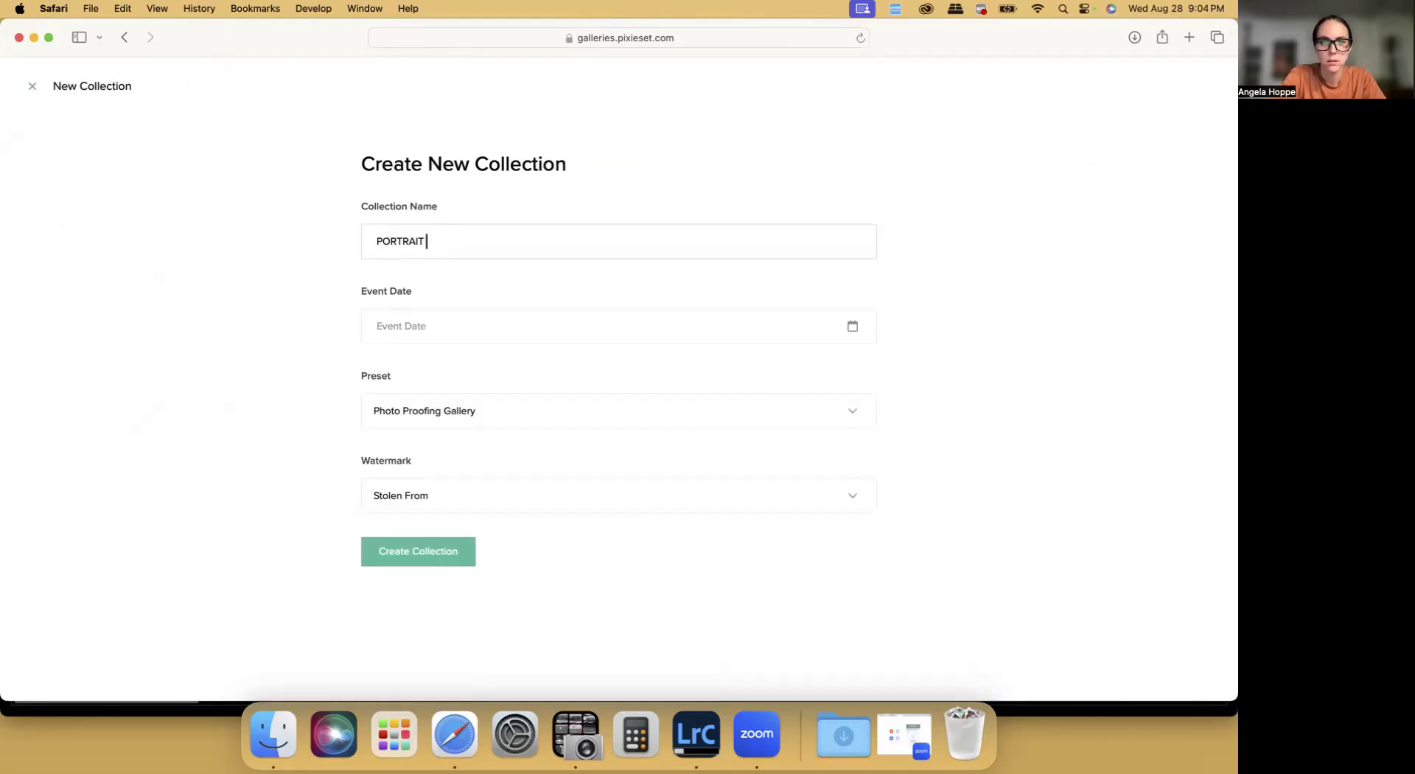
{"action": "type", "text": " | KRAMER FAM"}
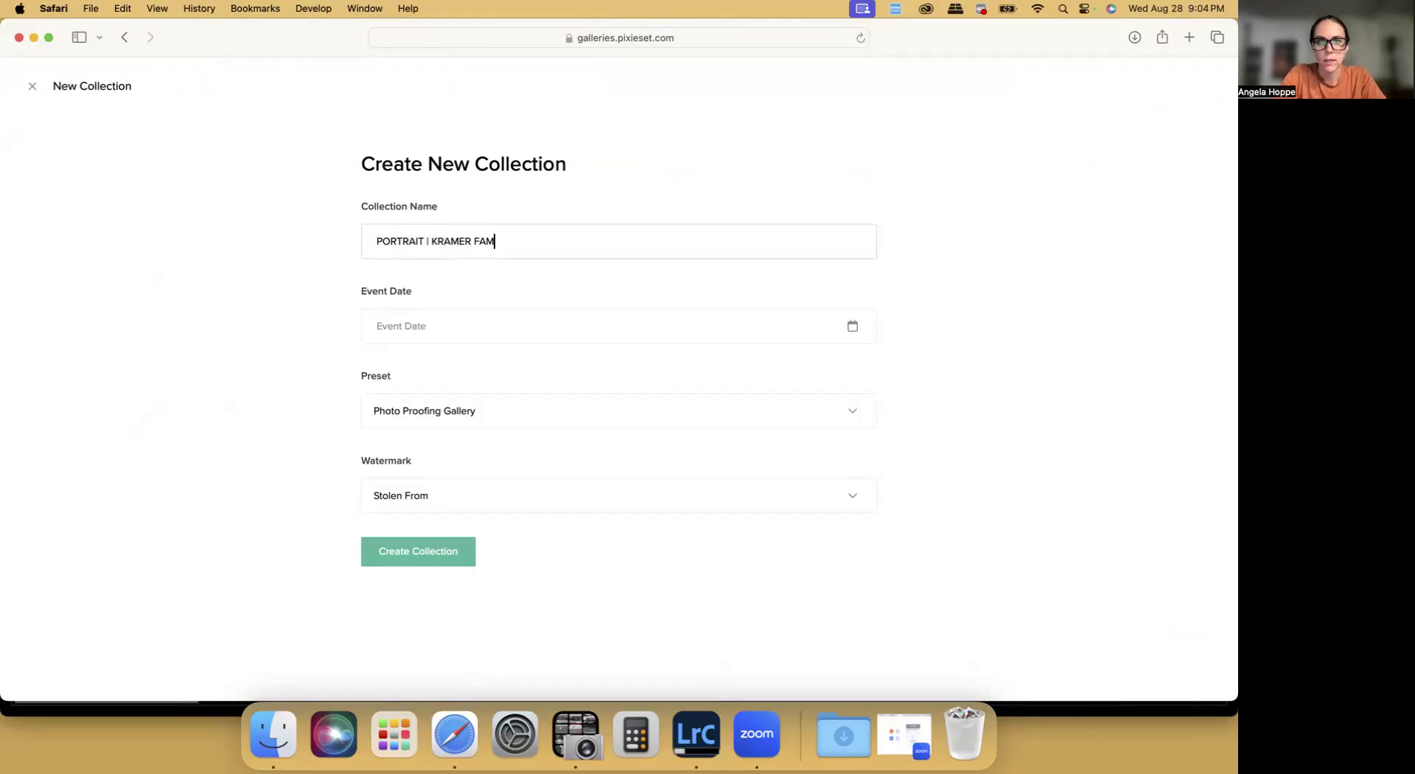
{"action": "left_click", "coordinate": [400, 324]}
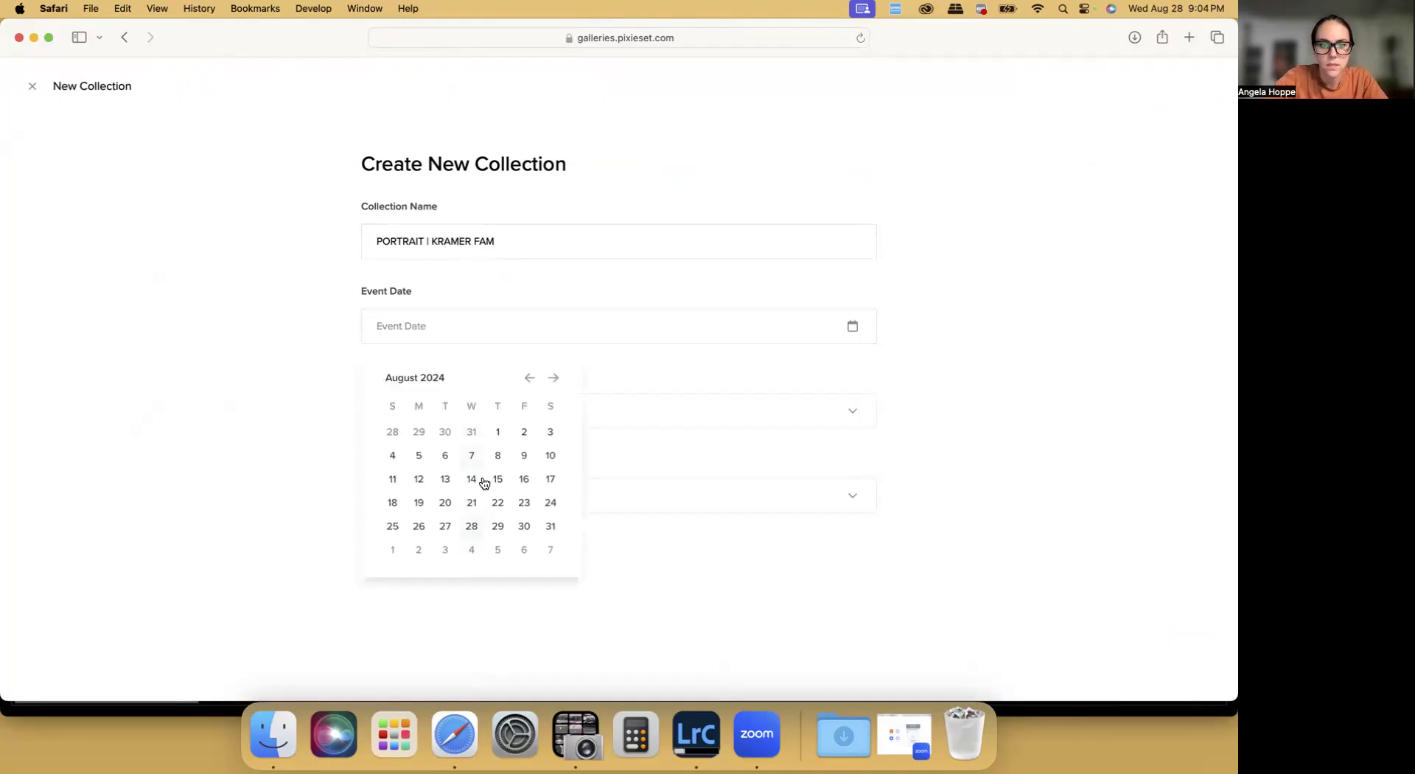
{"action": "left_click", "coordinate": [471, 526]}
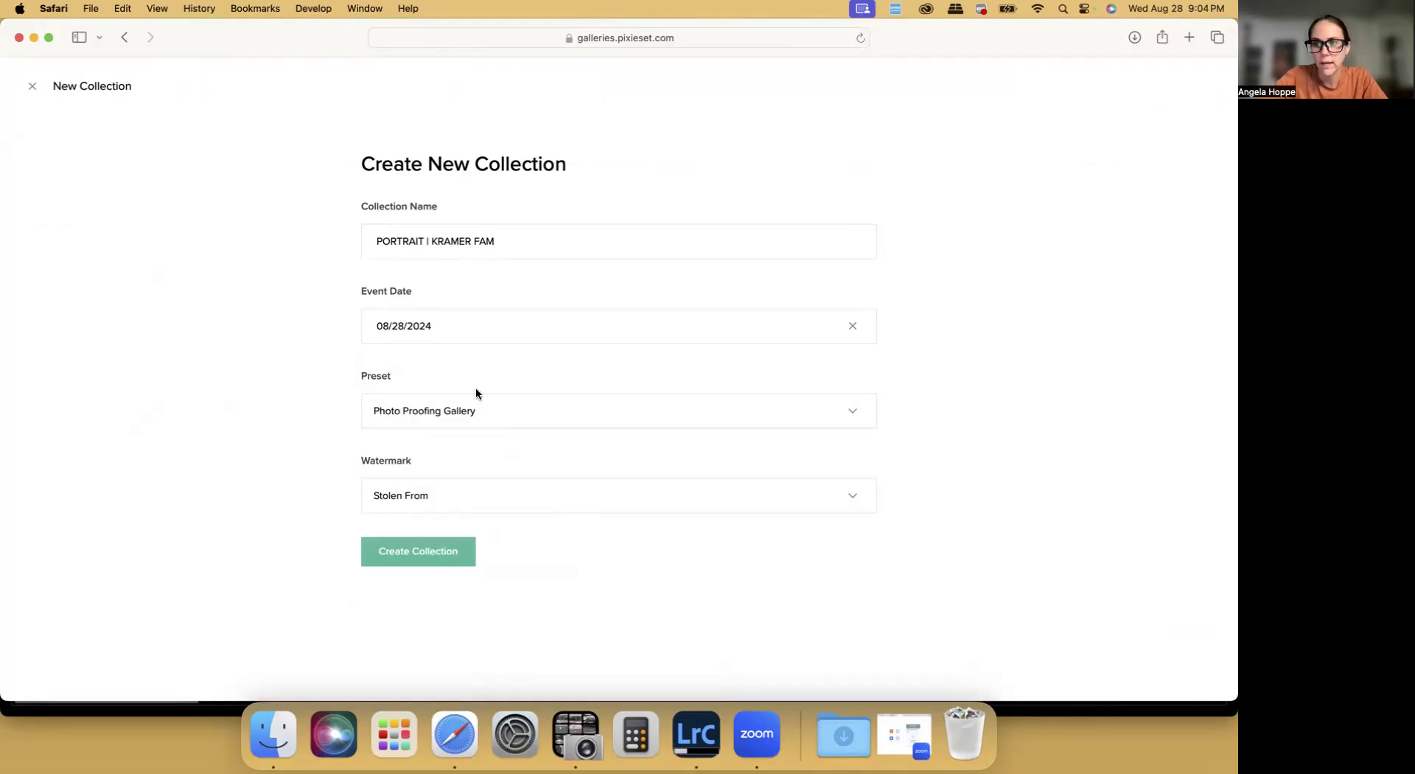
{"action": "left_click", "coordinate": [414, 552]}
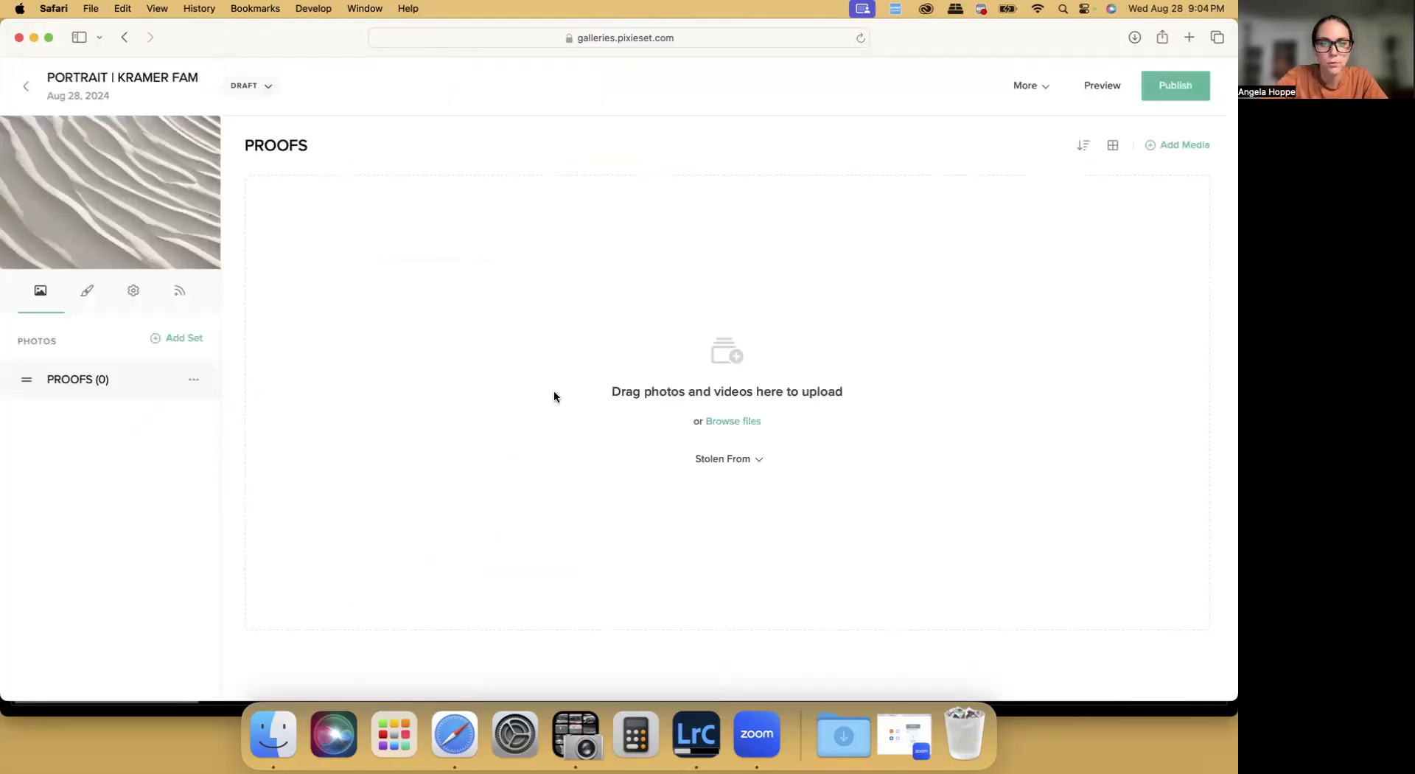
Browse for files to upload and open the PROOFS folder inside the client's 20240828 folder on the T7 drive
{"action": "left_click", "coordinate": [729, 426]}
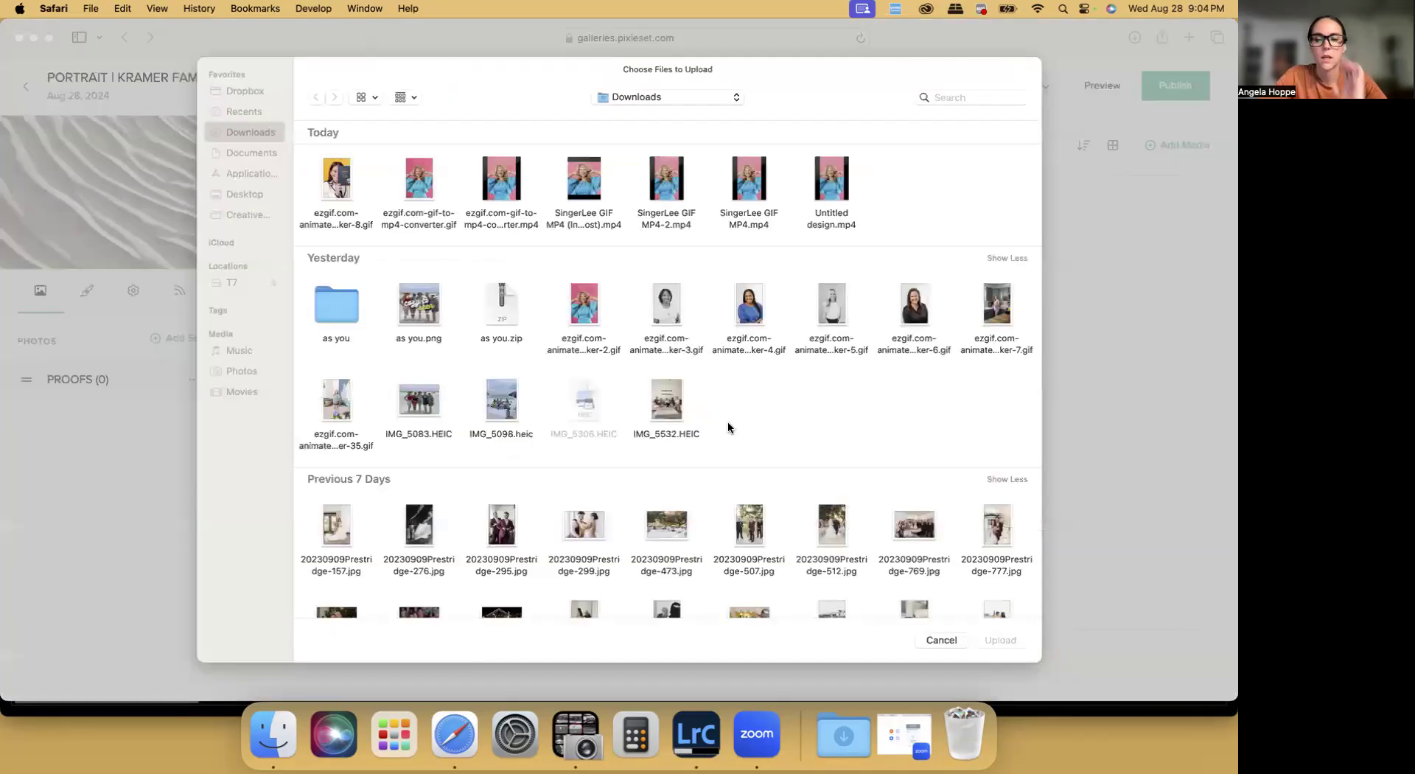
{"action": "left_click", "coordinate": [228, 284]}
{"action": "left_click", "coordinate": [757, 181]}
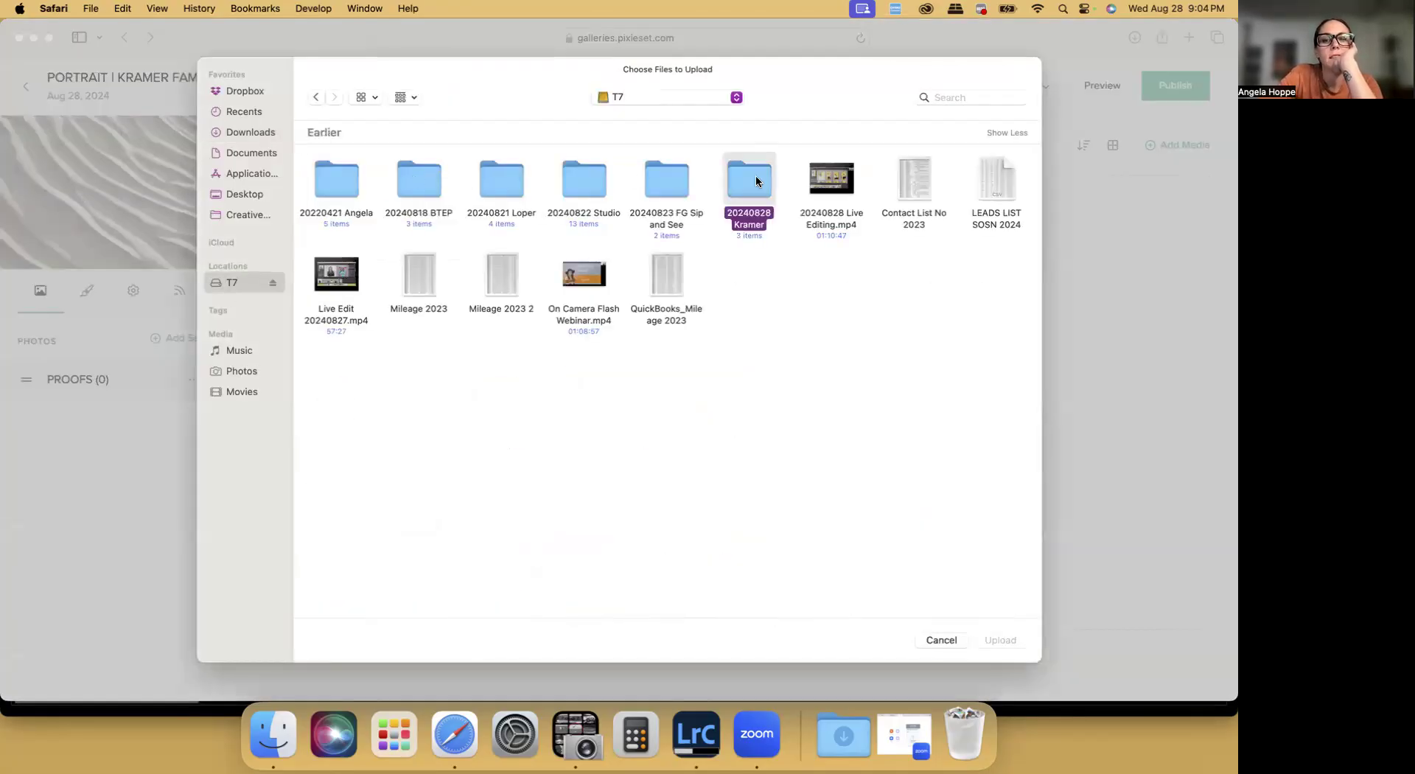
{"action": "double_click", "coordinate": [755, 177]}
{"action": "left_click", "coordinate": [410, 188]}
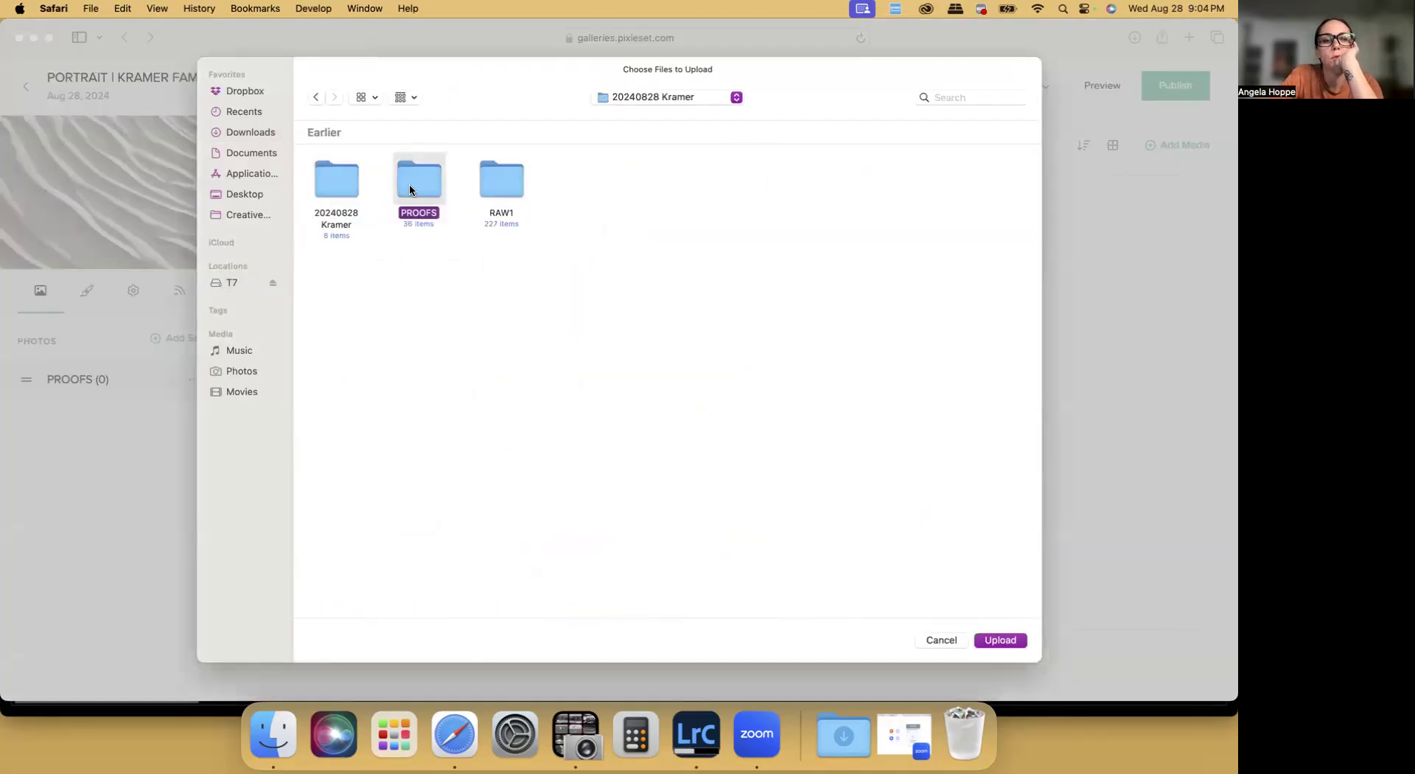
{"action": "double_click", "coordinate": [410, 187]}
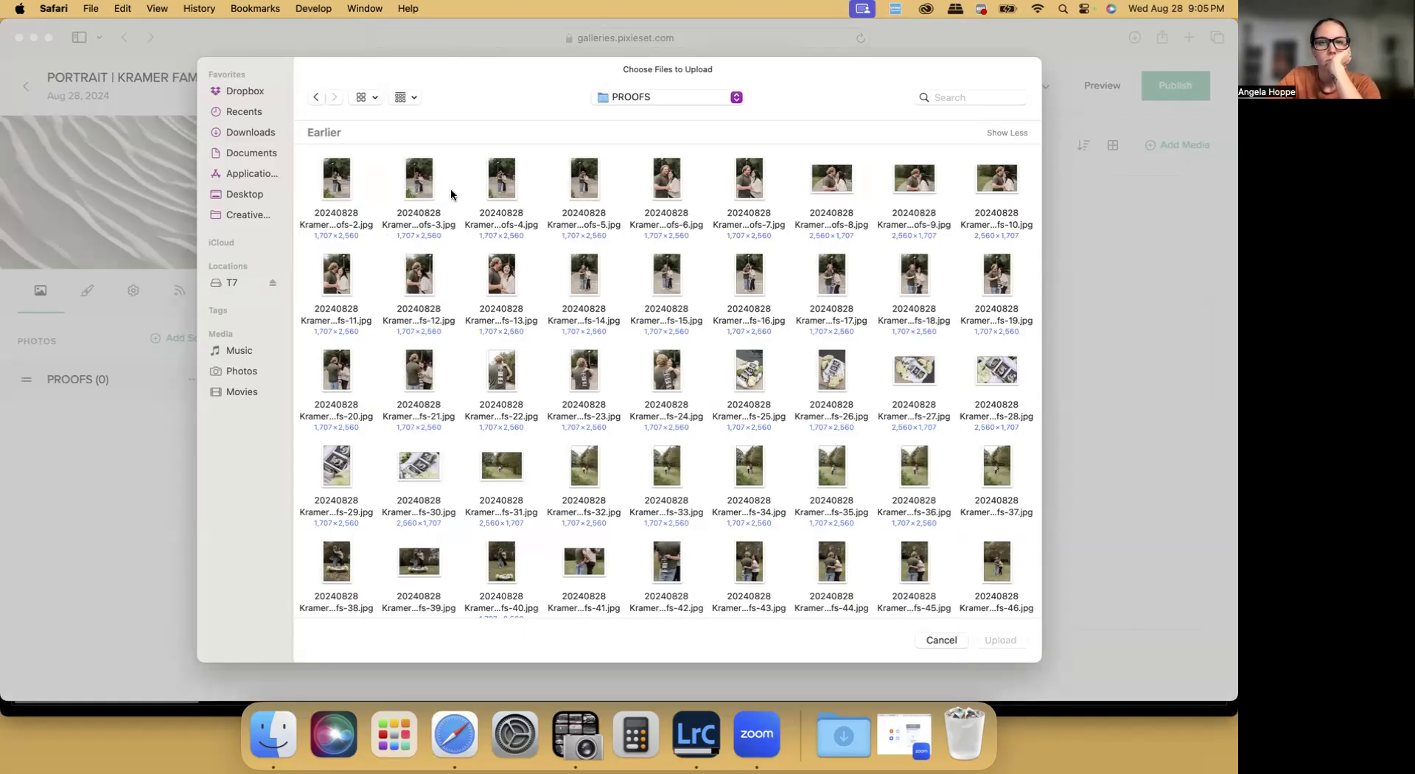
Select all the proof images in the folder and upload them to the collection's PROOFS set
{"action": "scroll", "coordinate": [451, 194], "scroll_direction": "up", "scroll_amount": 1}
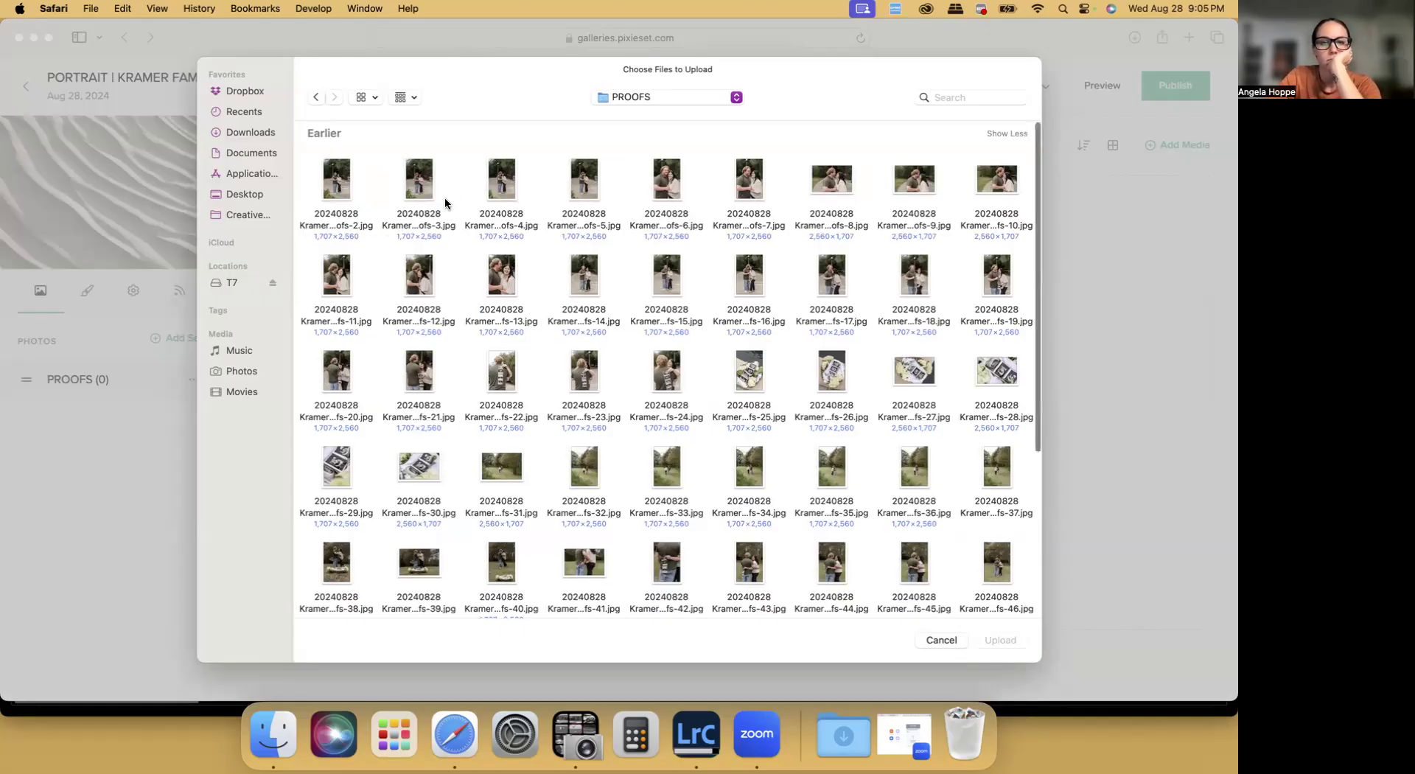
{"action": "scroll", "coordinate": [444, 196], "scroll_direction": "down", "scroll_amount": 3}
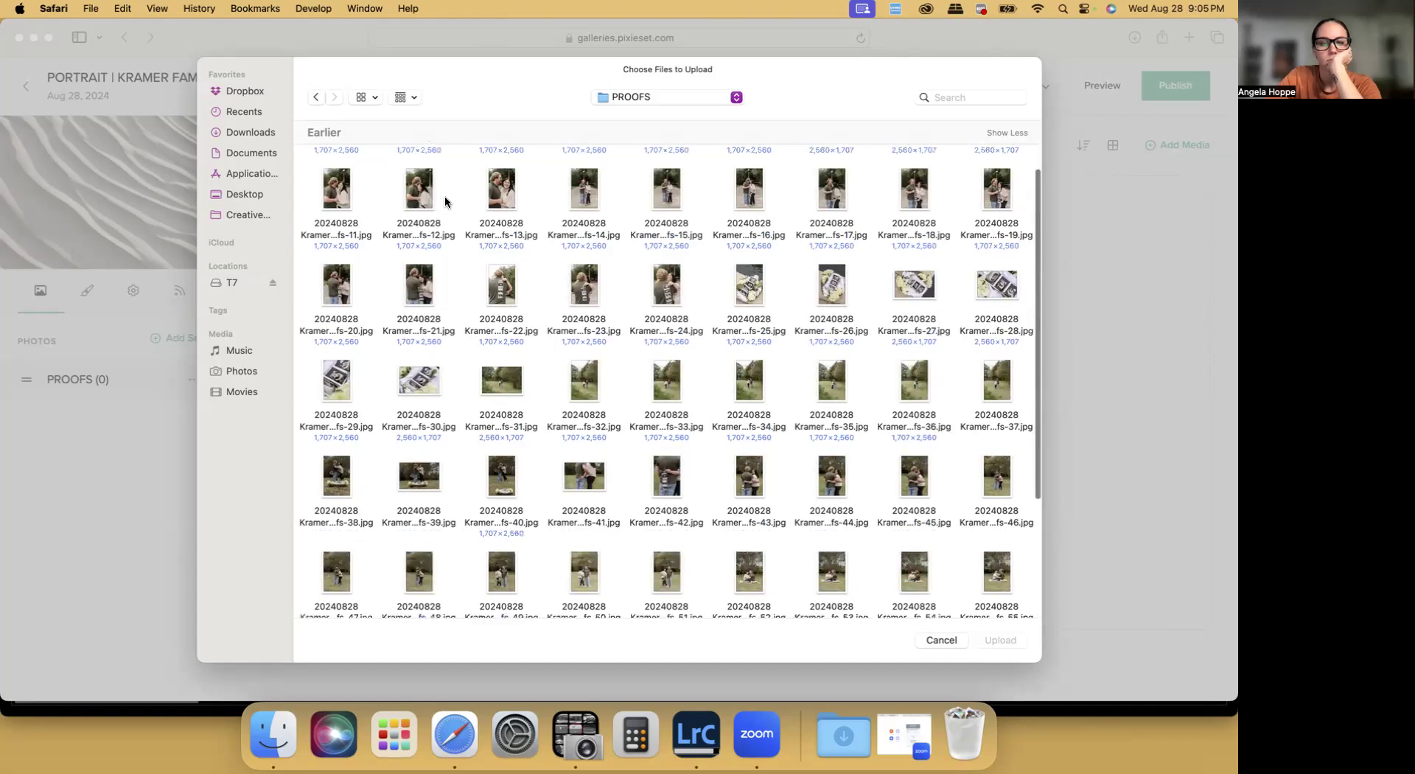
{"action": "scroll", "coordinate": [444, 197], "scroll_direction": "down", "scroll_amount": 5}
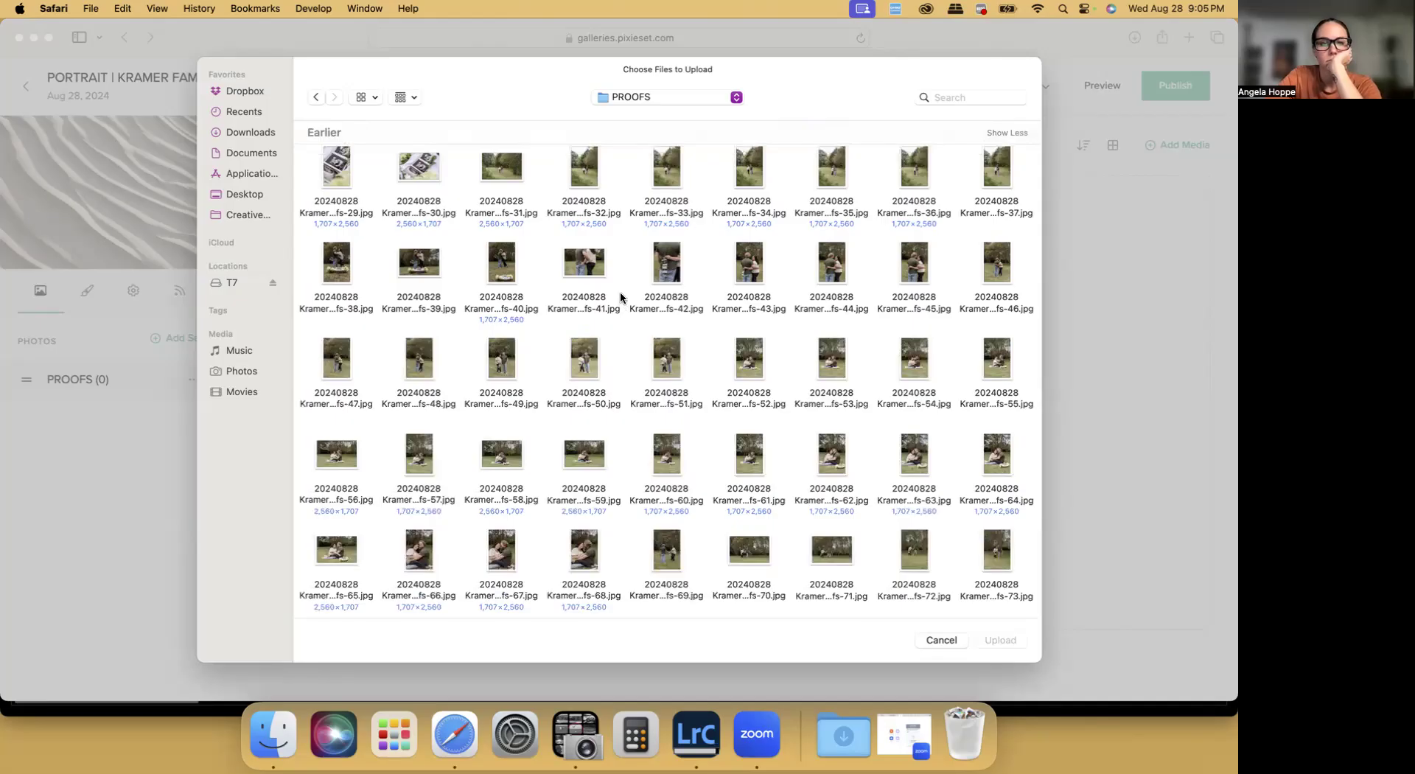
{"action": "scroll", "coordinate": [620, 295], "scroll_direction": "down", "scroll_amount": 2}
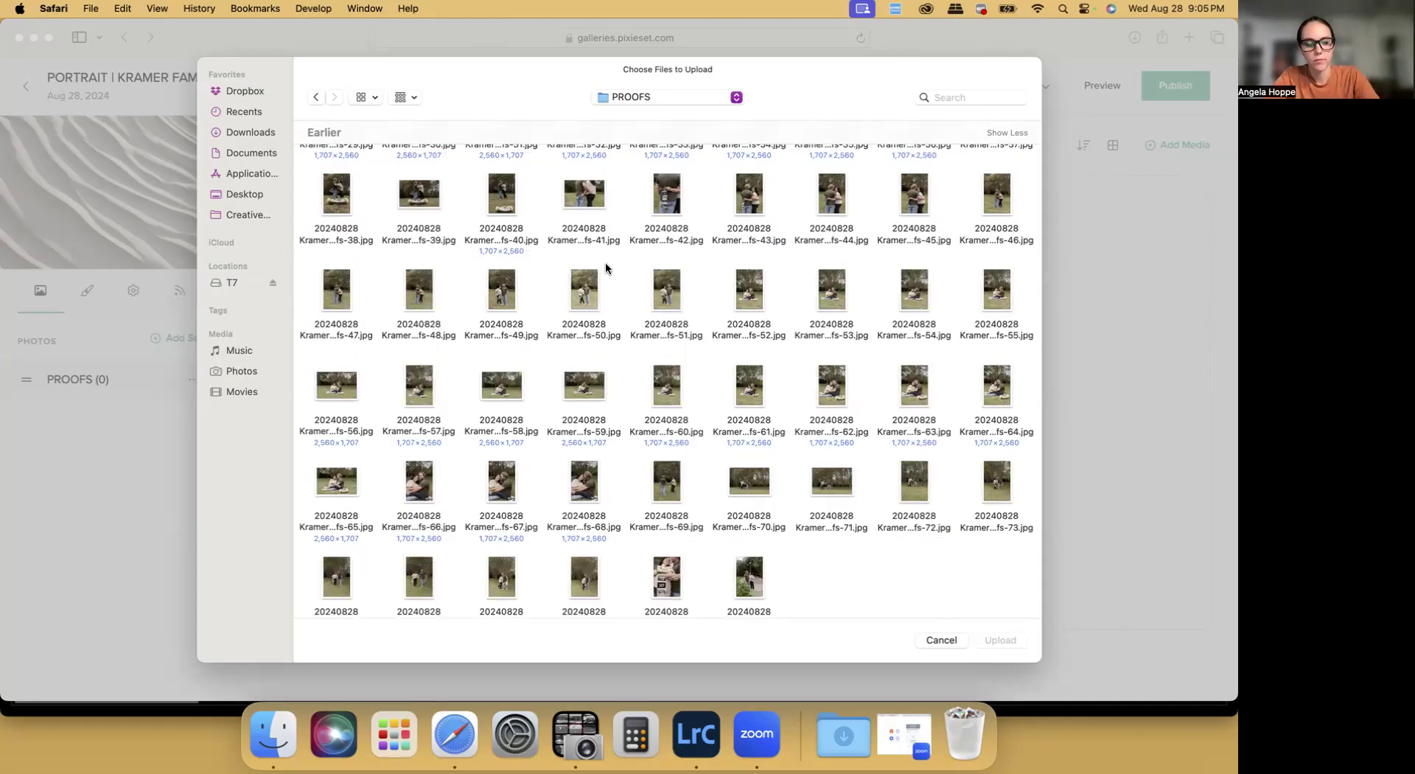
{"action": "key", "text": "super+a"}
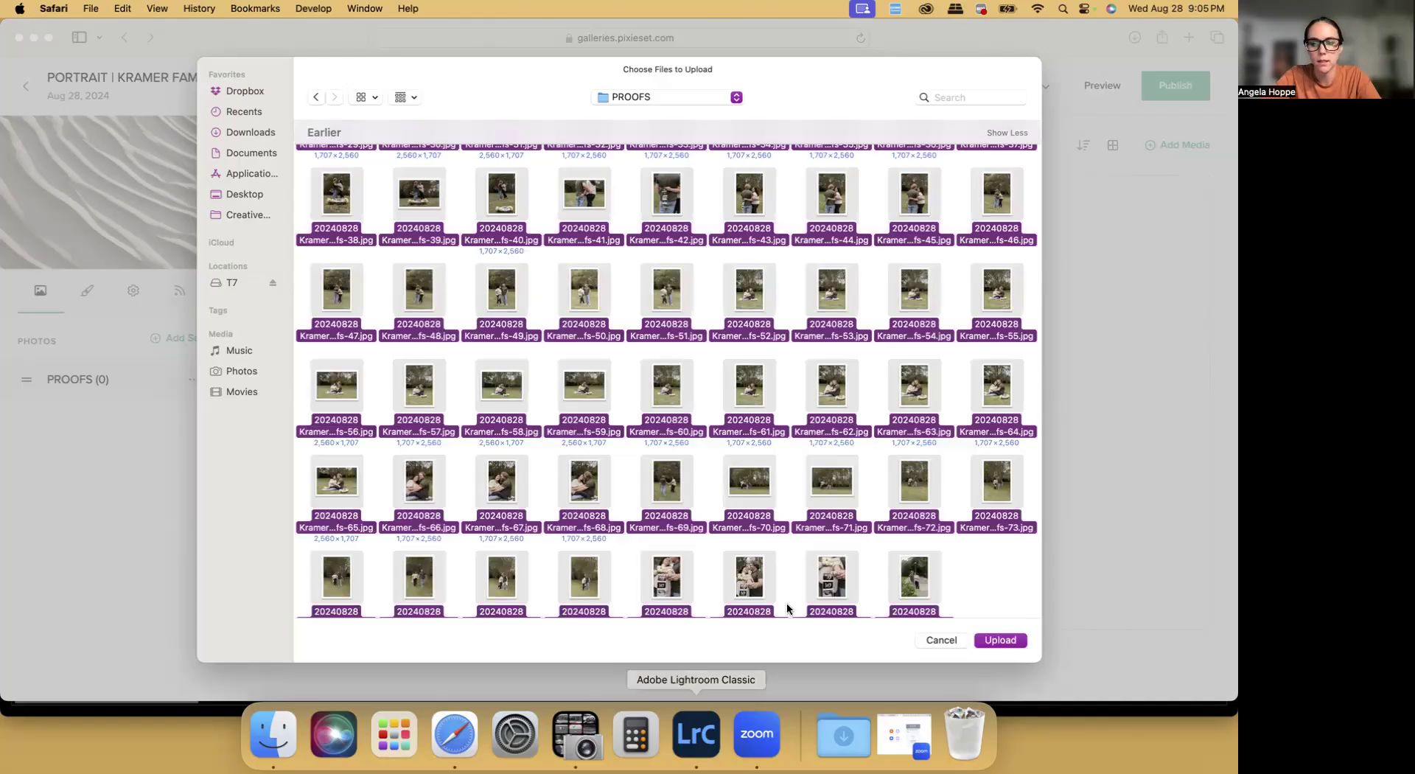
{"action": "scroll", "coordinate": [785, 603], "scroll_direction": "down", "scroll_amount": 1}
{"action": "left_click", "coordinate": [987, 639]}
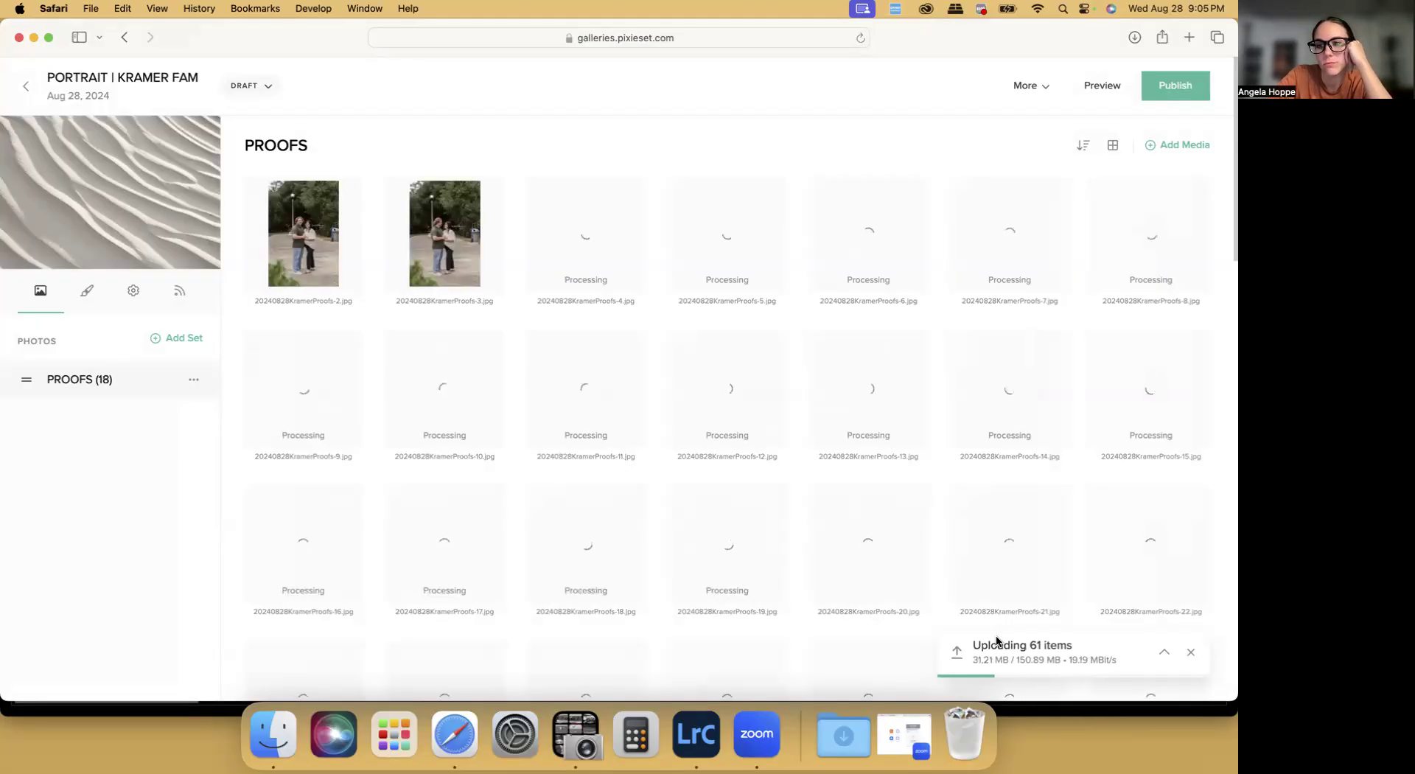
{"action": "scroll", "coordinate": [807, 368], "scroll_direction": "down", "scroll_amount": 5}
{"action": "scroll", "coordinate": [809, 370], "scroll_direction": "down", "scroll_amount": 10}
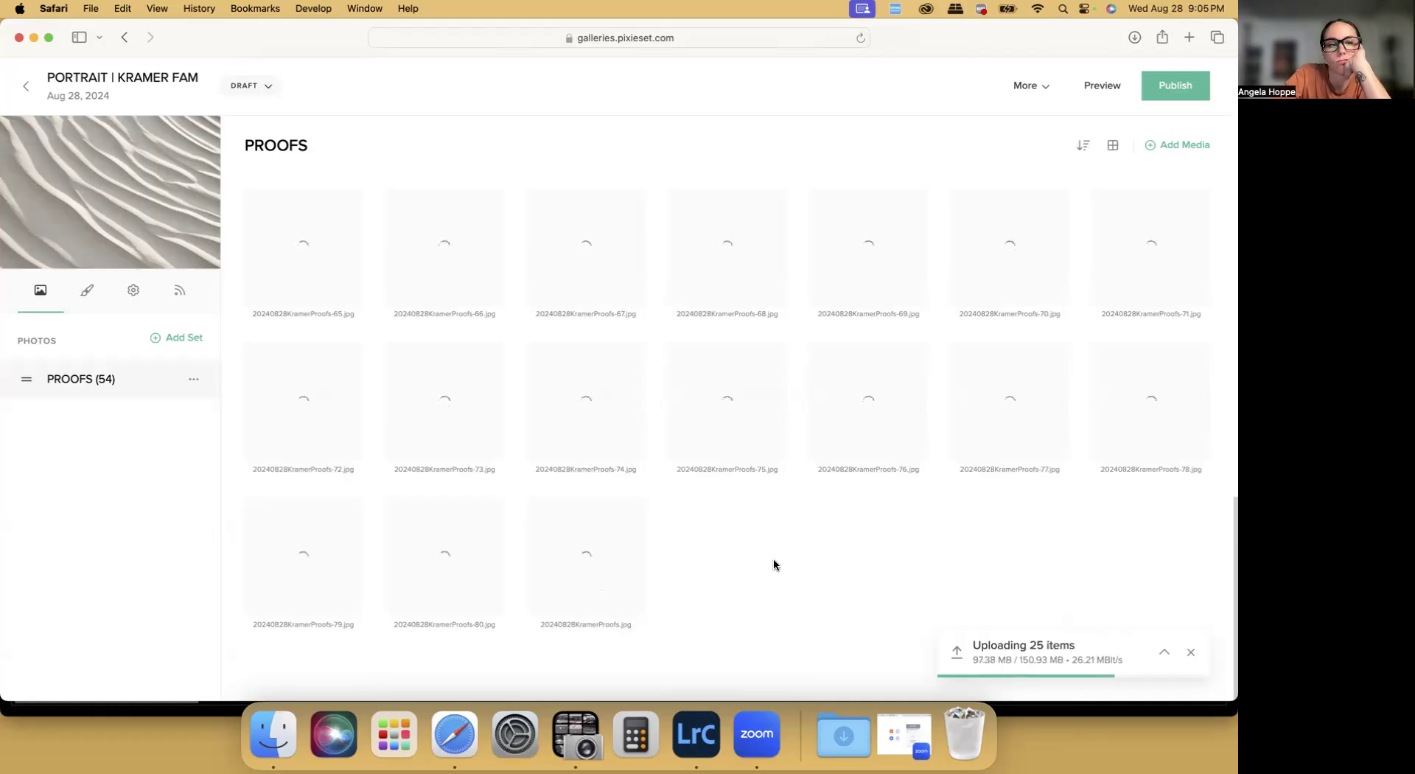
Turn off Slideshow in the collection's general settings and check its download settings
{"action": "left_click", "coordinate": [137, 297]}
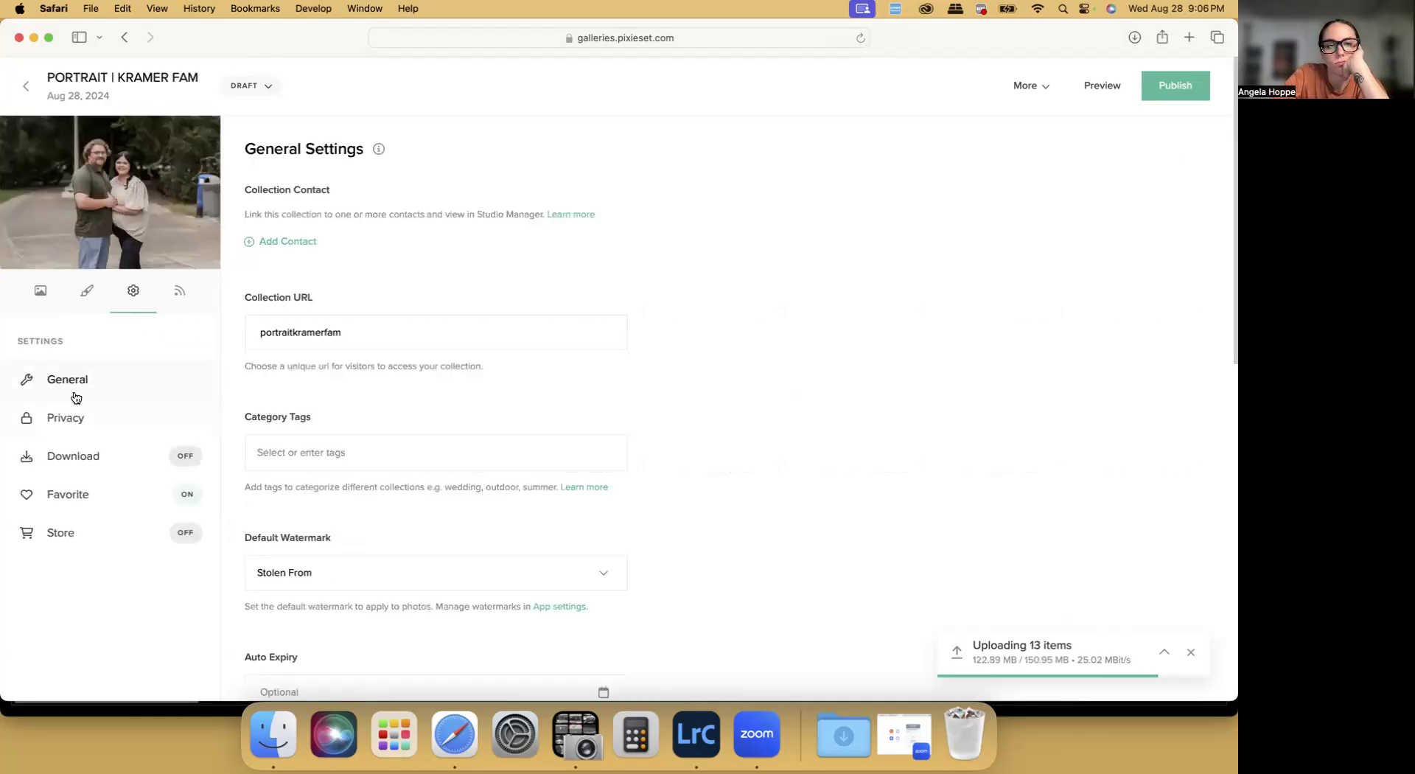
{"action": "scroll", "coordinate": [355, 428], "scroll_direction": "down", "scroll_amount": 3}
{"action": "scroll", "coordinate": [356, 428], "scroll_direction": "down", "scroll_amount": 10}
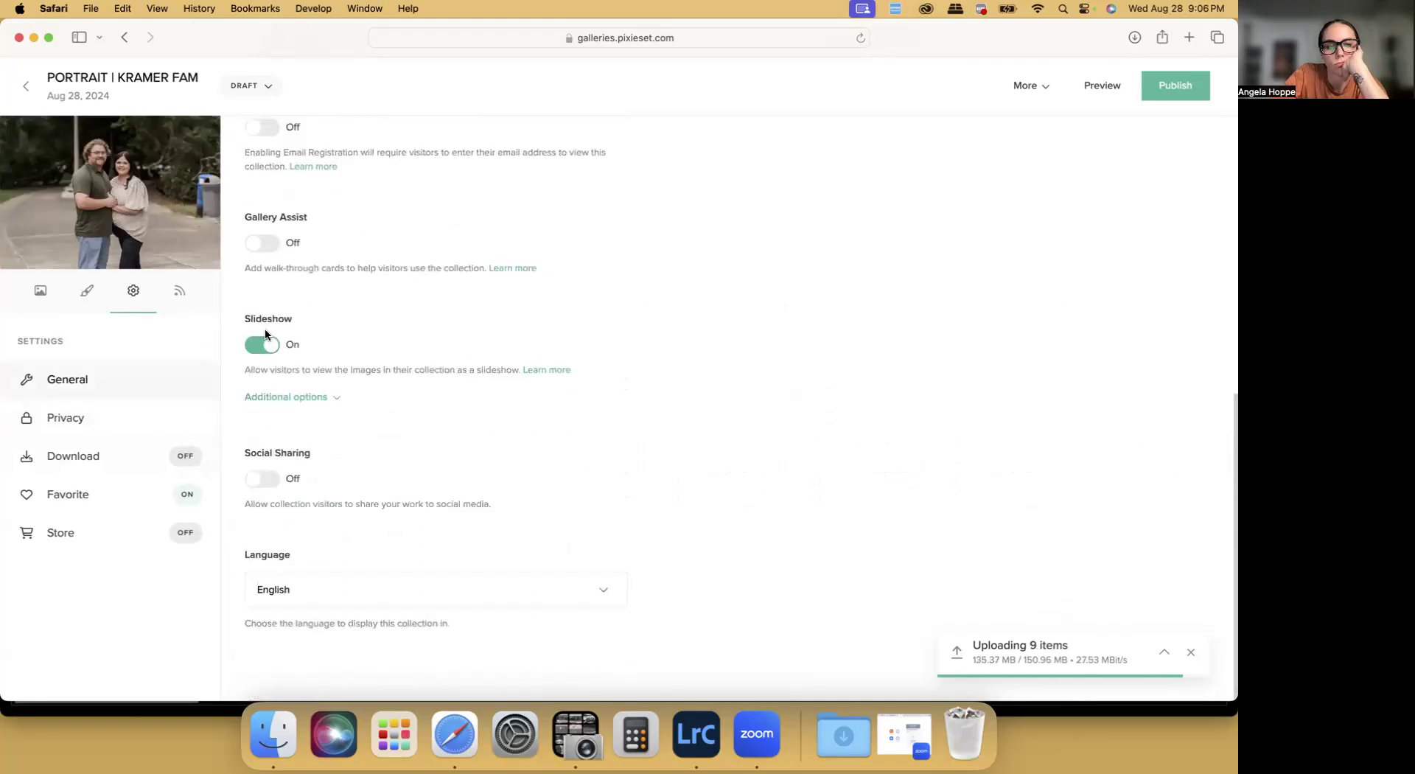
{"action": "left_click", "coordinate": [263, 341]}
{"action": "left_click", "coordinate": [70, 455]}
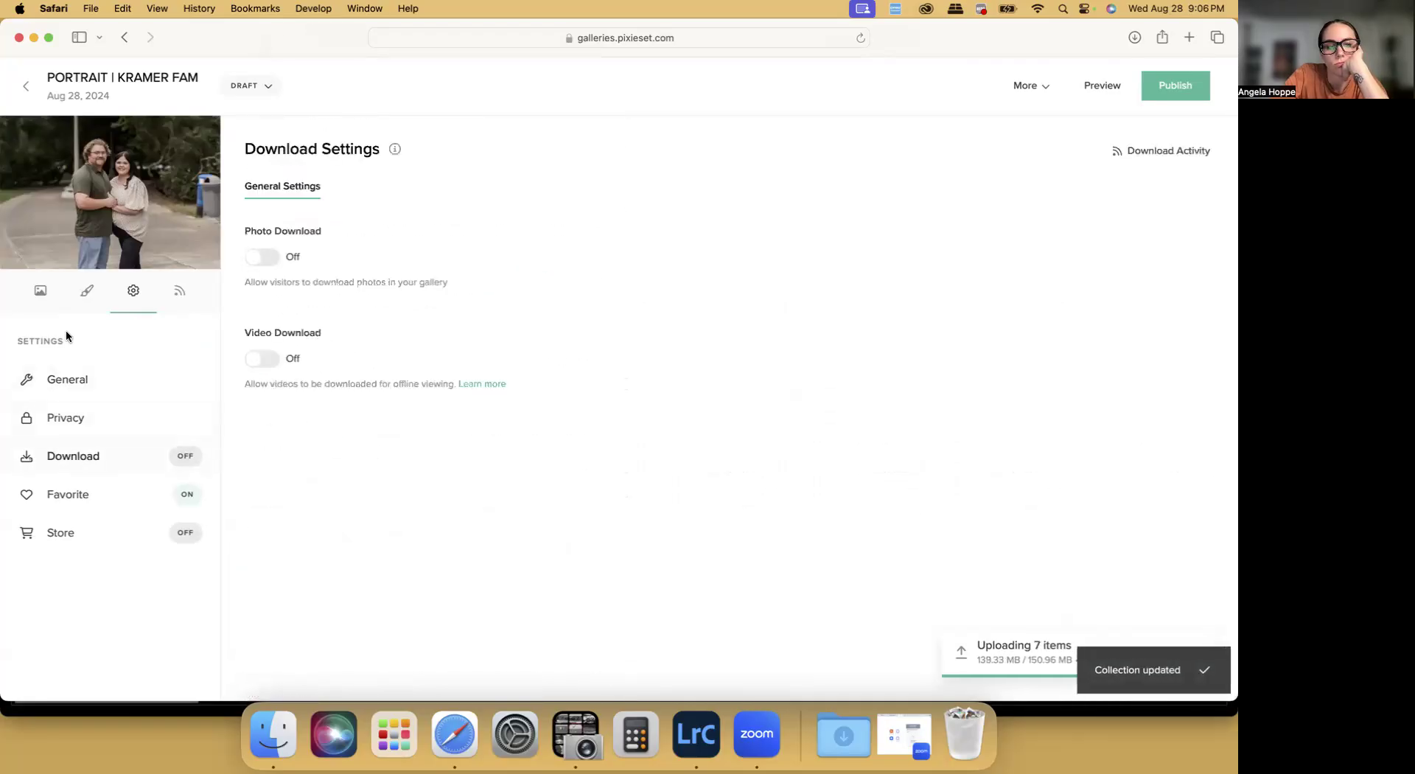
Move the unnumbered proof photo from the end of the PROOFS set to the top and deselect it
{"action": "left_click", "coordinate": [41, 291]}
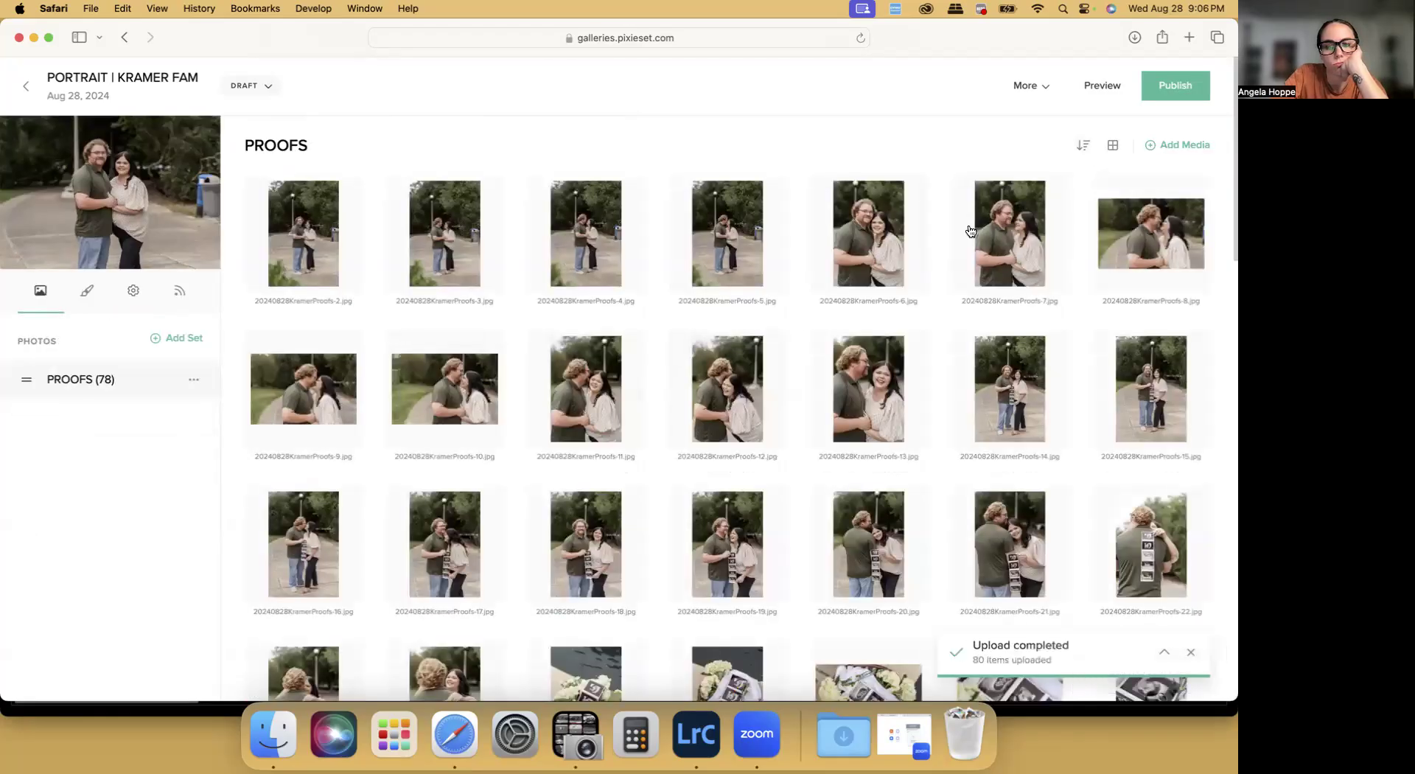
{"action": "scroll", "coordinate": [794, 325], "scroll_direction": "down", "scroll_amount": 20}
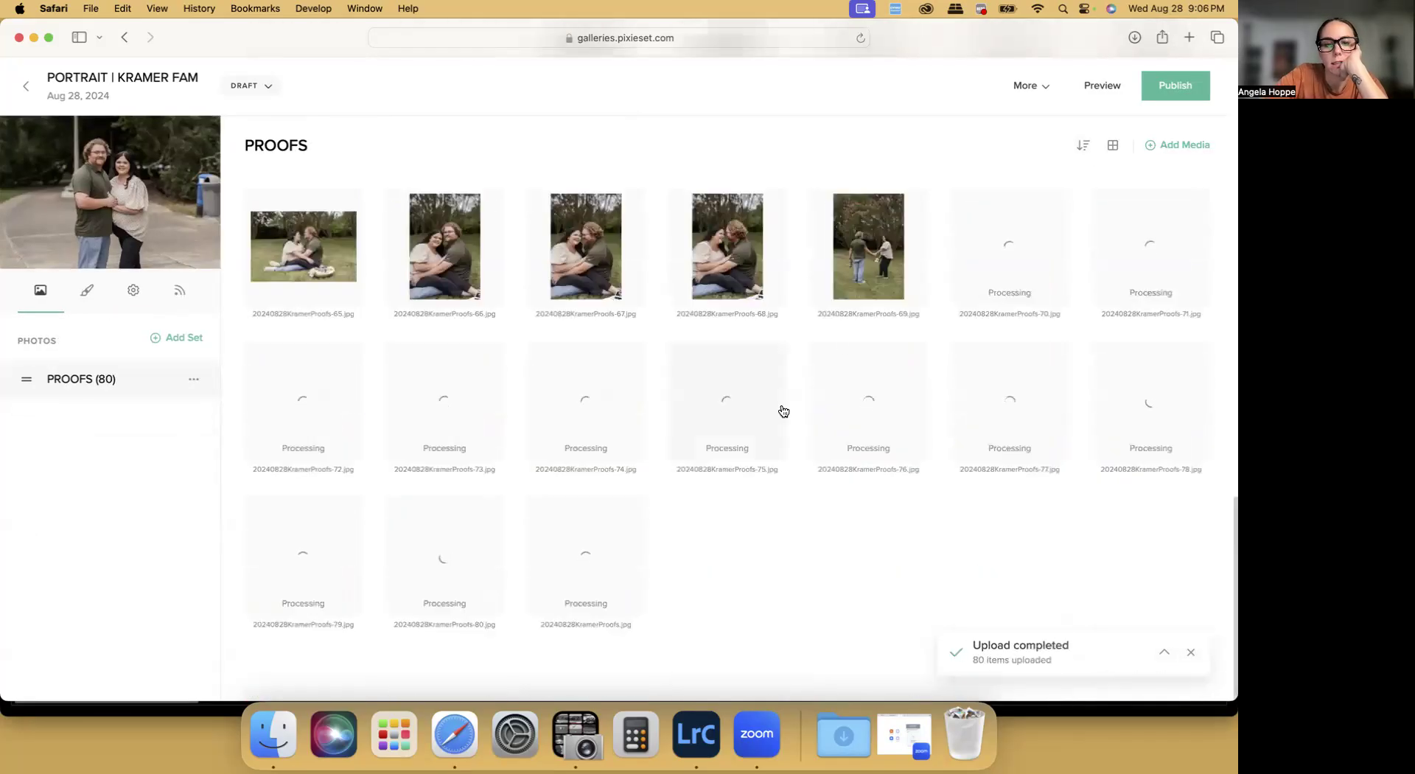
{"action": "left_click", "coordinate": [603, 562]}
{"action": "left_click", "coordinate": [809, 654]}
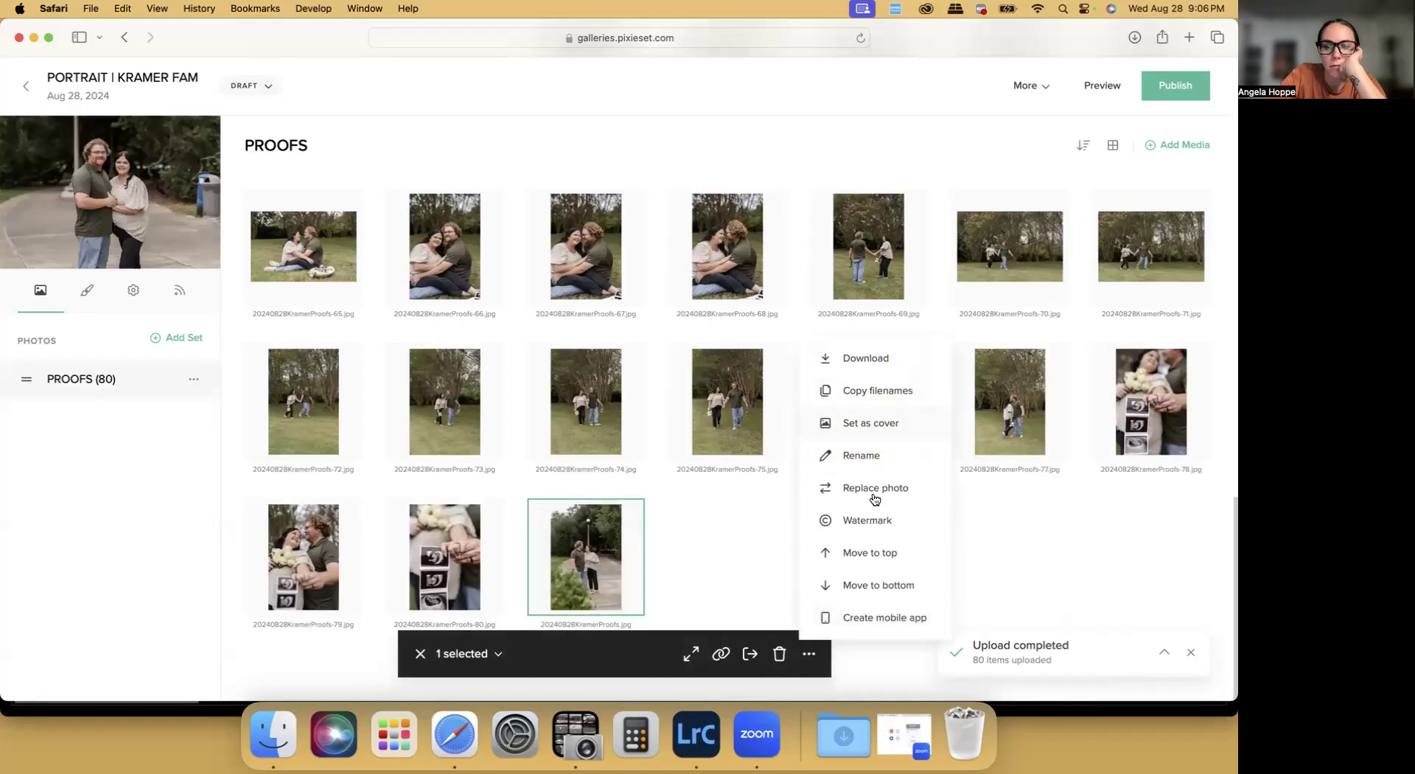
{"action": "left_click", "coordinate": [833, 553]}
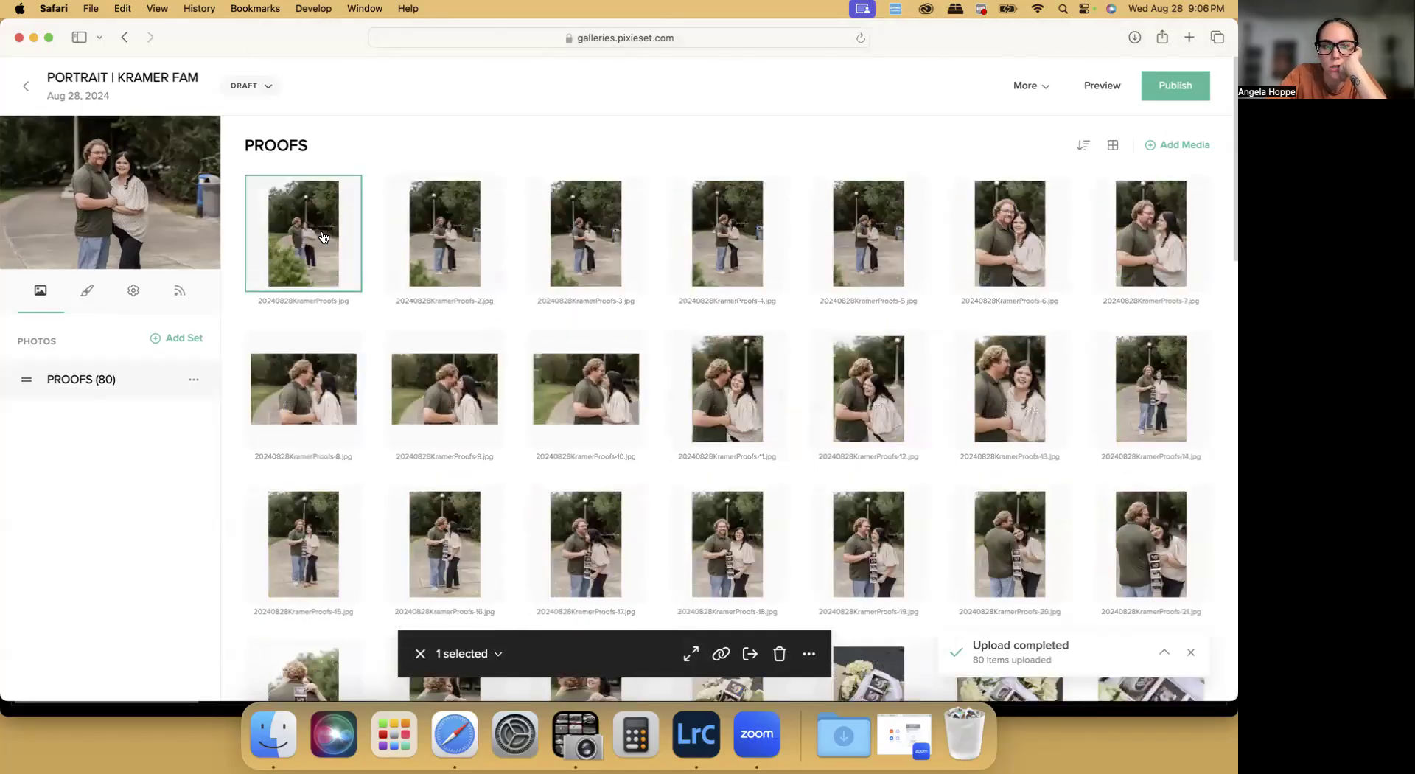
{"action": "left_click", "coordinate": [323, 237]}
Set proof photo 29, the upright close-up of the ultrasound prints, as the collection cover
{"action": "scroll", "coordinate": [644, 325], "scroll_direction": "down", "scroll_amount": 5}
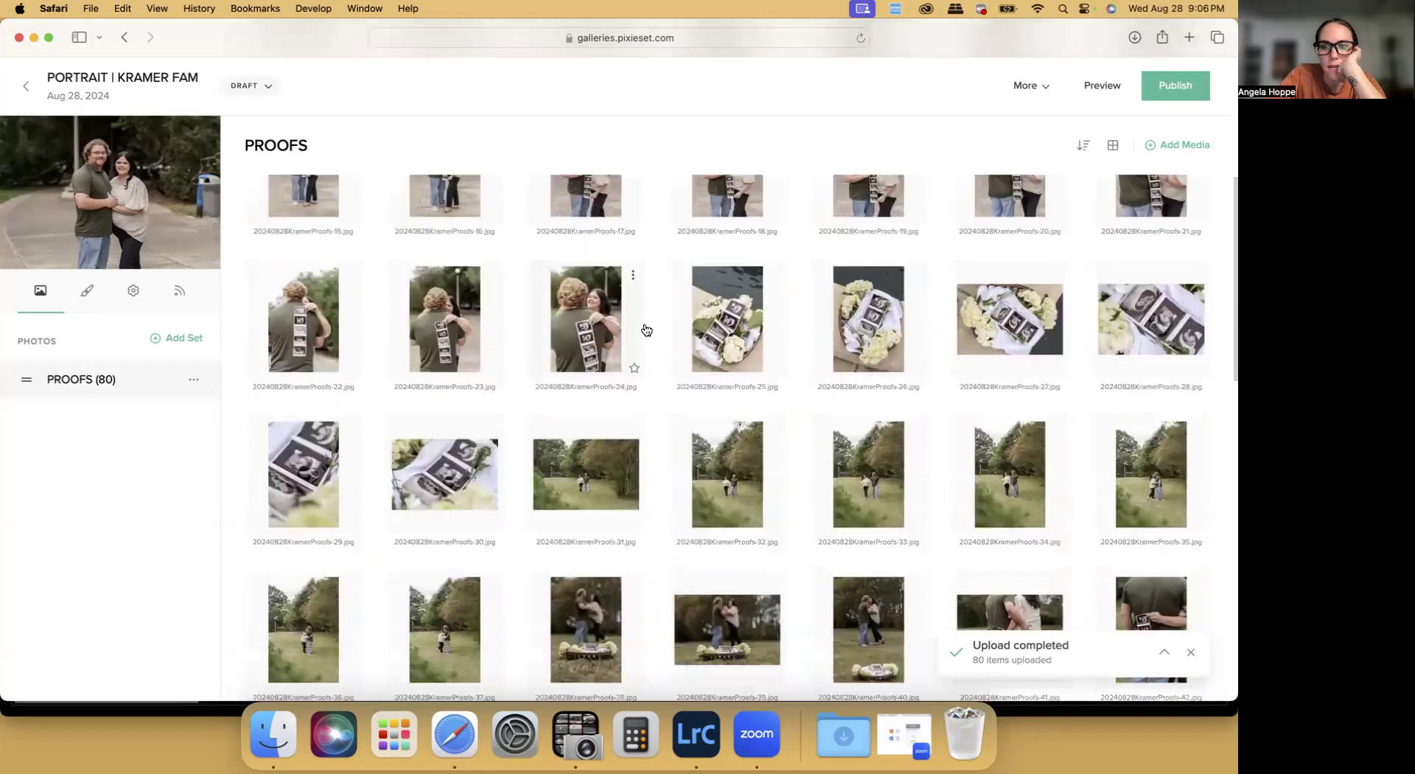
{"action": "left_click", "coordinate": [318, 484]}
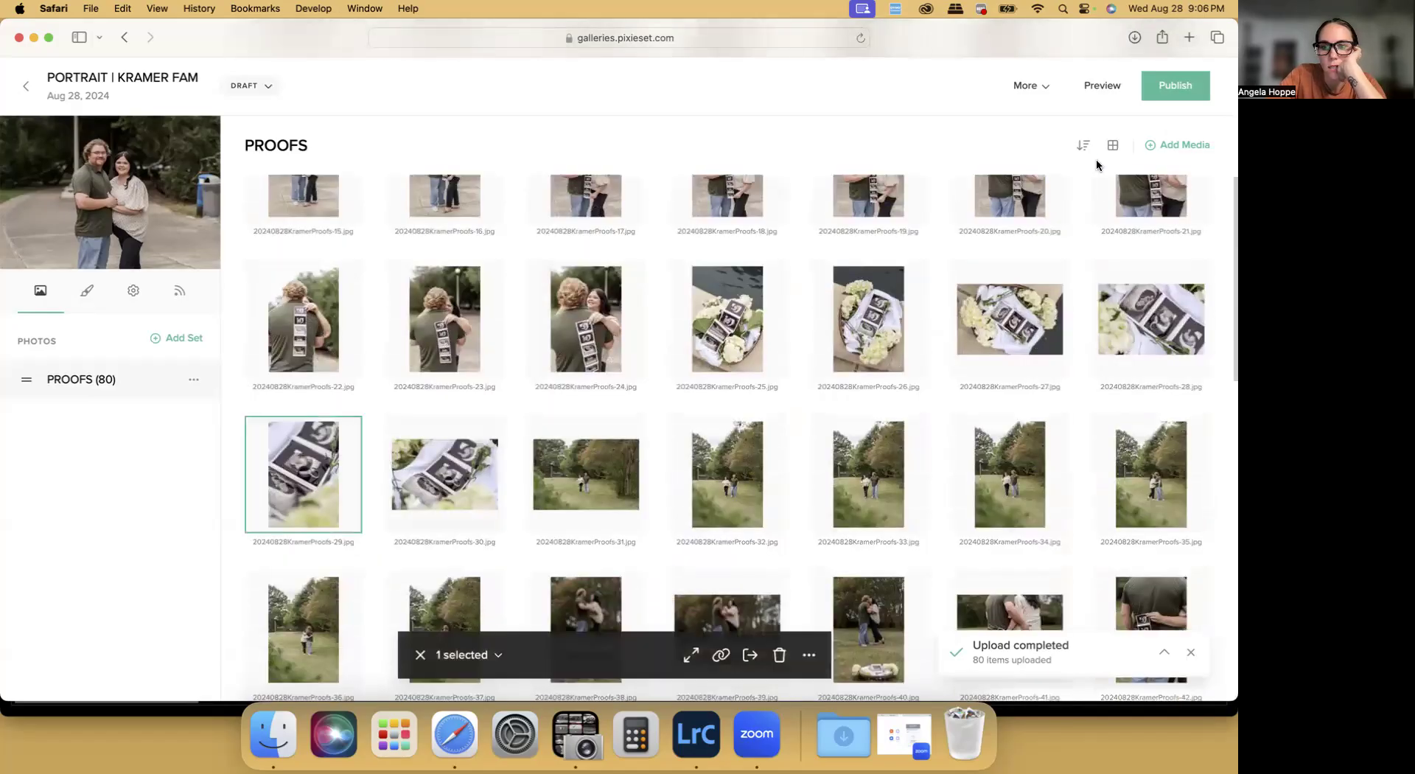
{"action": "left_click", "coordinate": [808, 653]}
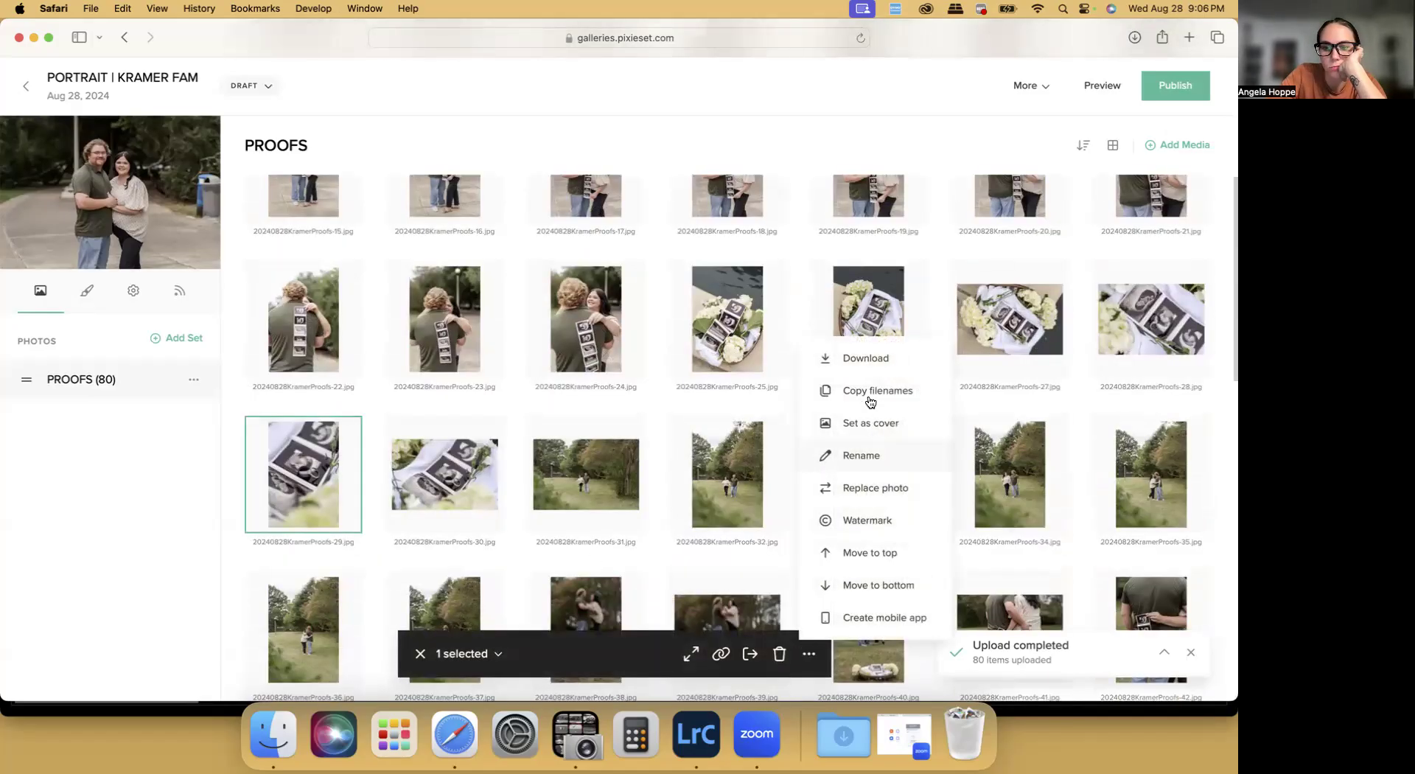
{"action": "left_click", "coordinate": [866, 422]}
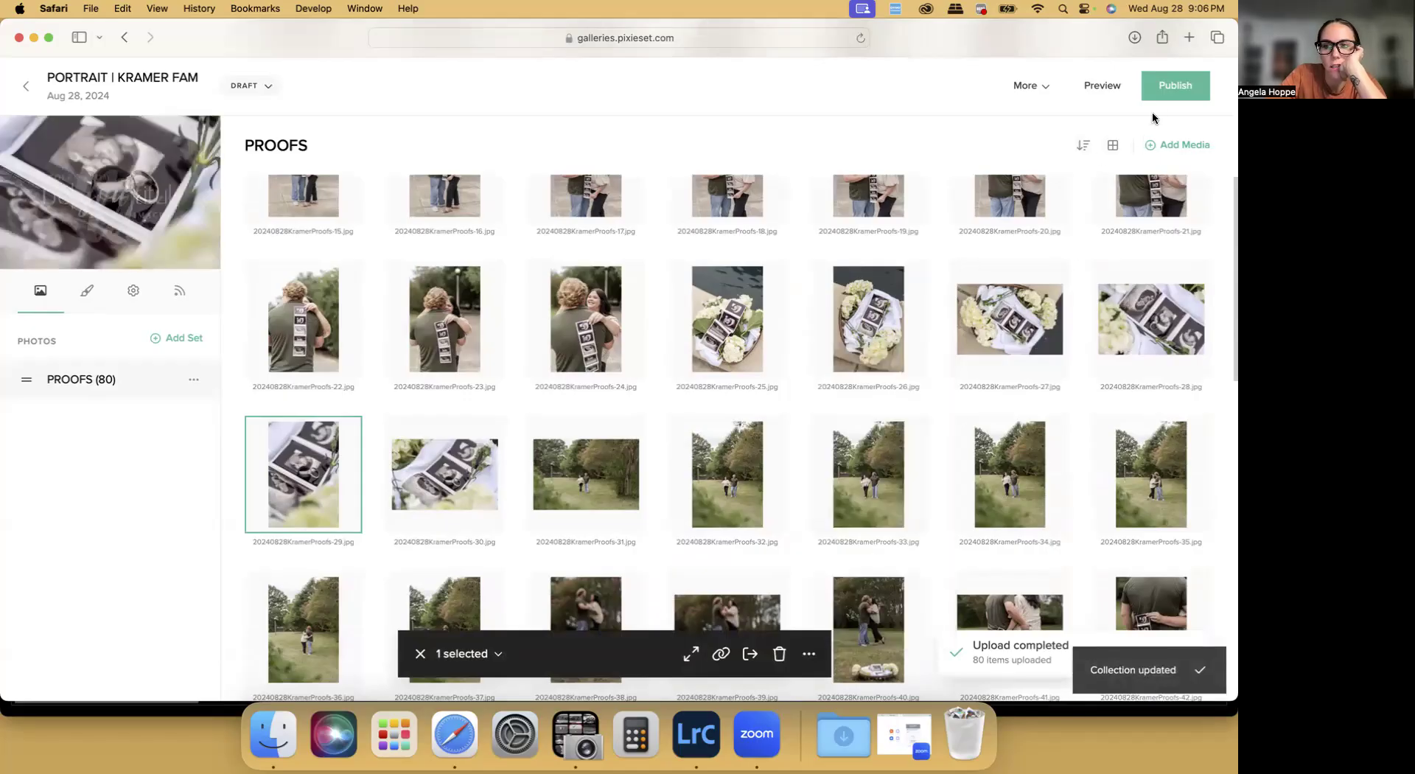
Publish the collection and open the email form for sharing it
{"action": "left_click", "coordinate": [1172, 88]}
{"action": "left_click", "coordinate": [723, 539]}
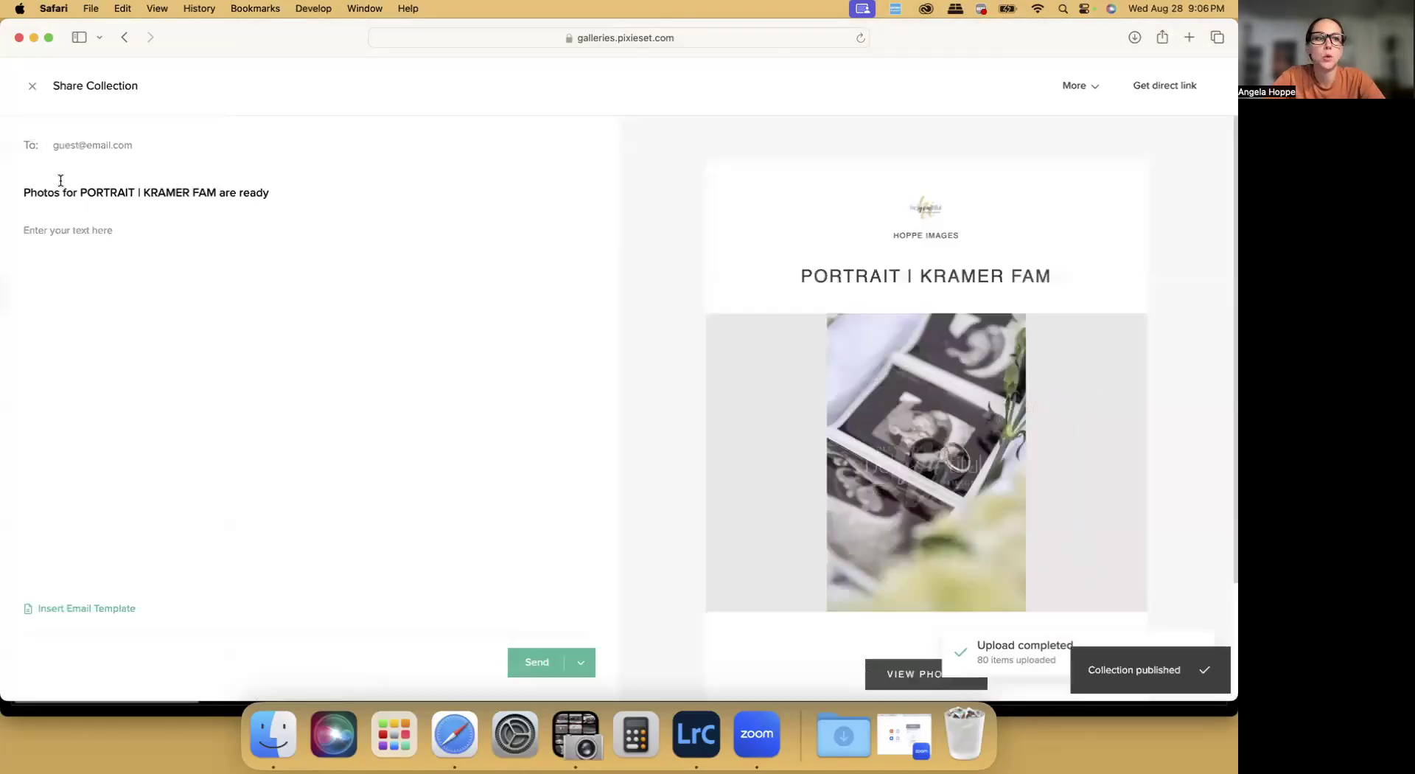